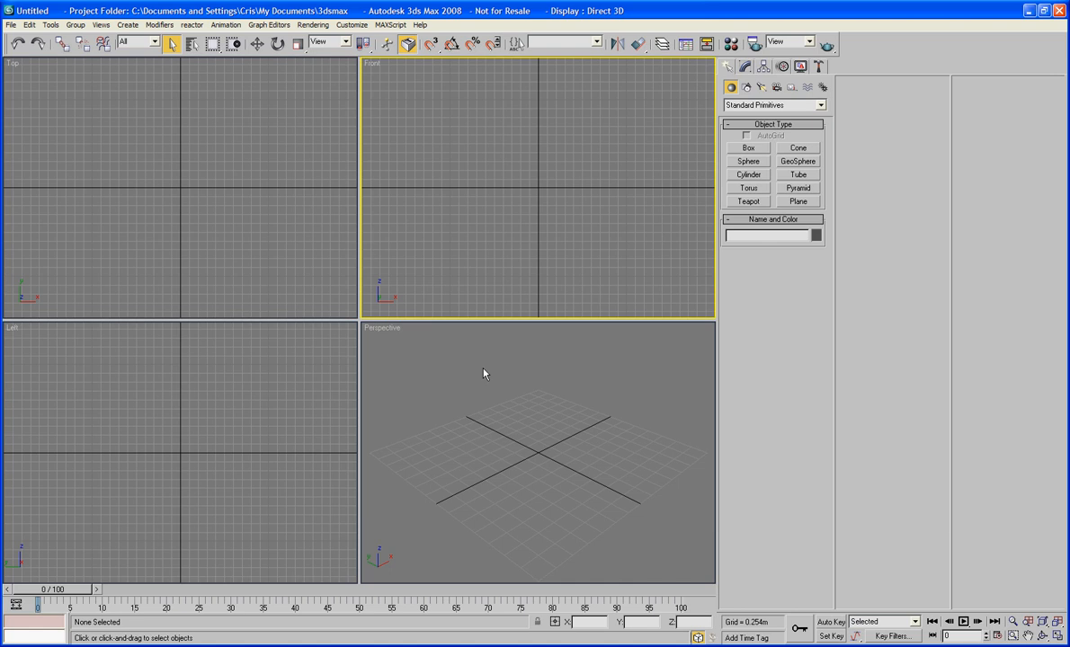
Activate the Perspective, Left, Top and Front viewports in turn, finish on Perspective, and maximize that viewport.
click(485, 372)
click(327, 375)
click(511, 430)
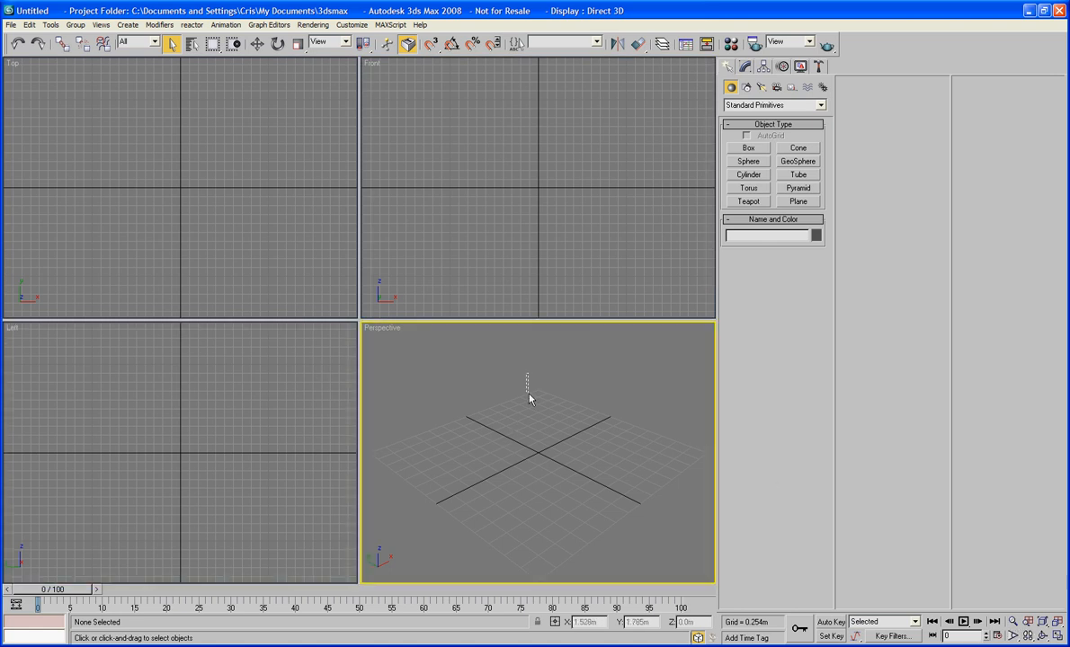
click(282, 219)
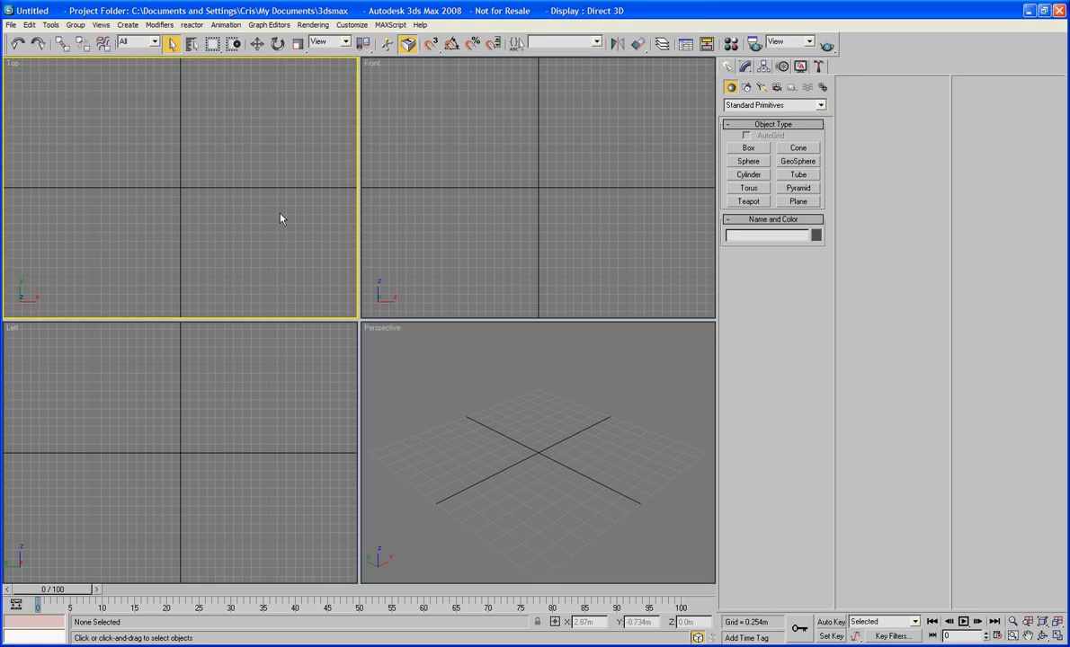
click(430, 182)
click(190, 378)
click(463, 394)
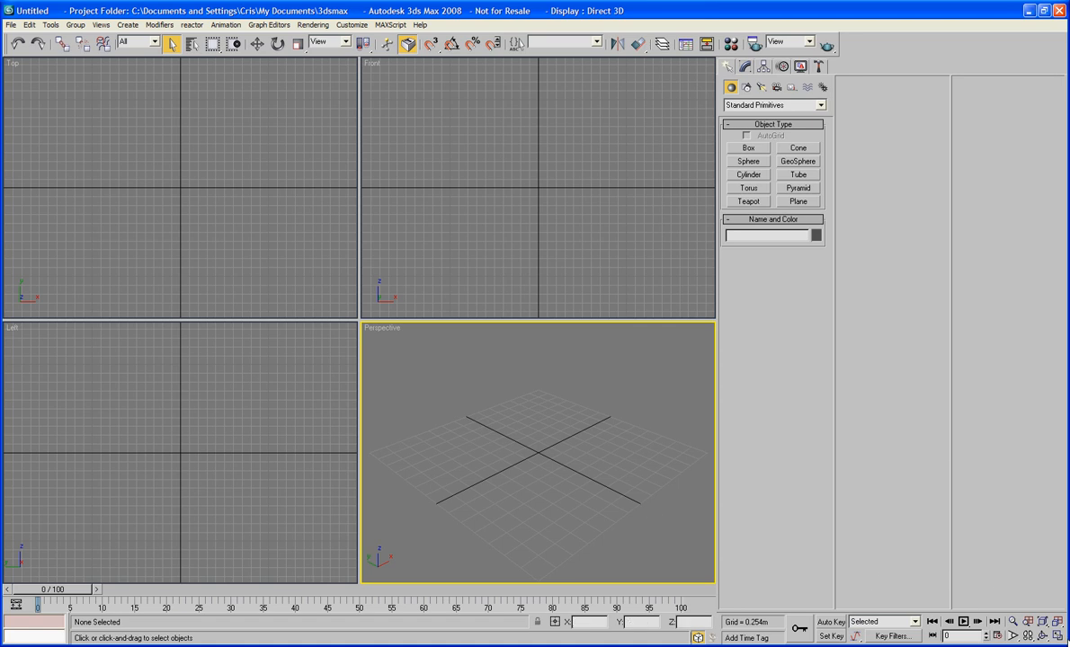
click(1057, 634)
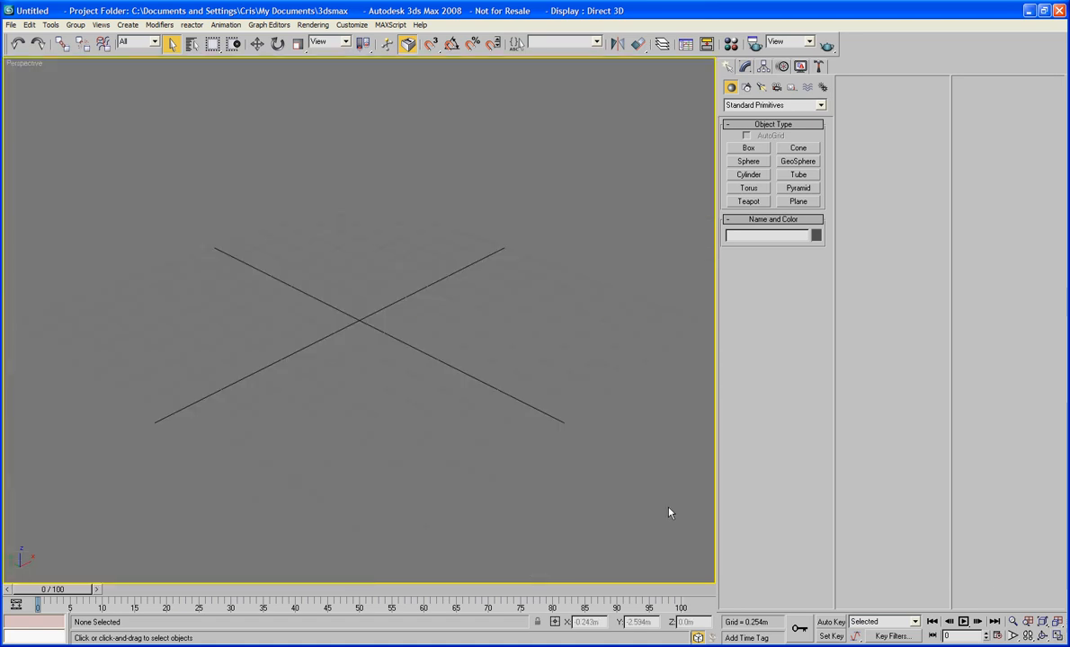
Enter Expert Mode, orbit the Perspective view around the grid, and return to the full interface.
key(ctrl+x)
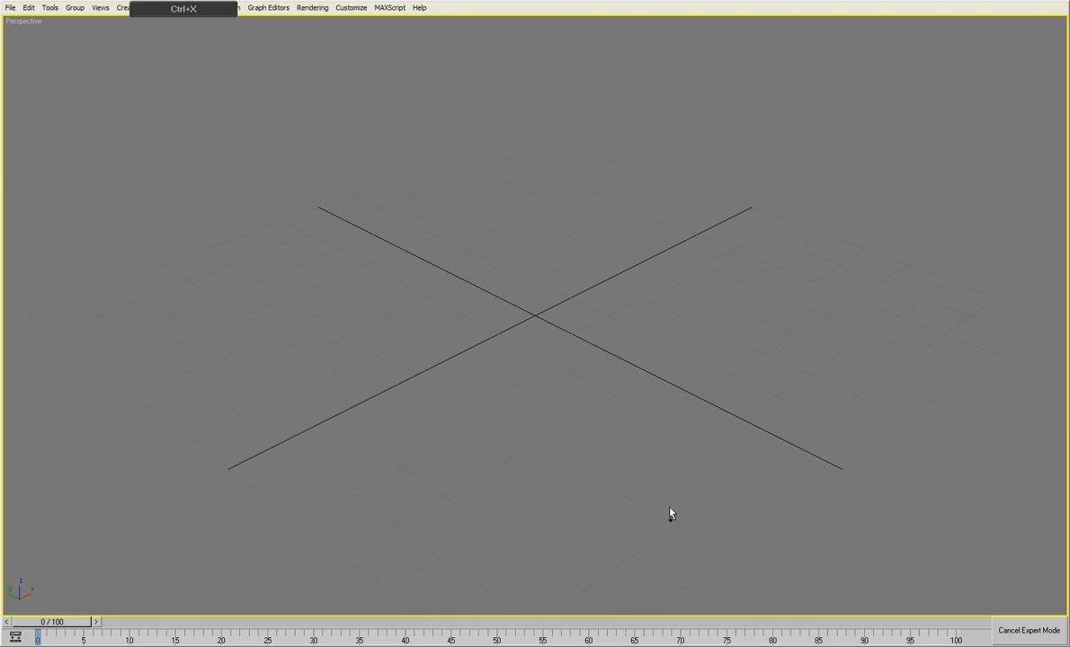
alt+middle_drag(492, 422, 470, 408)
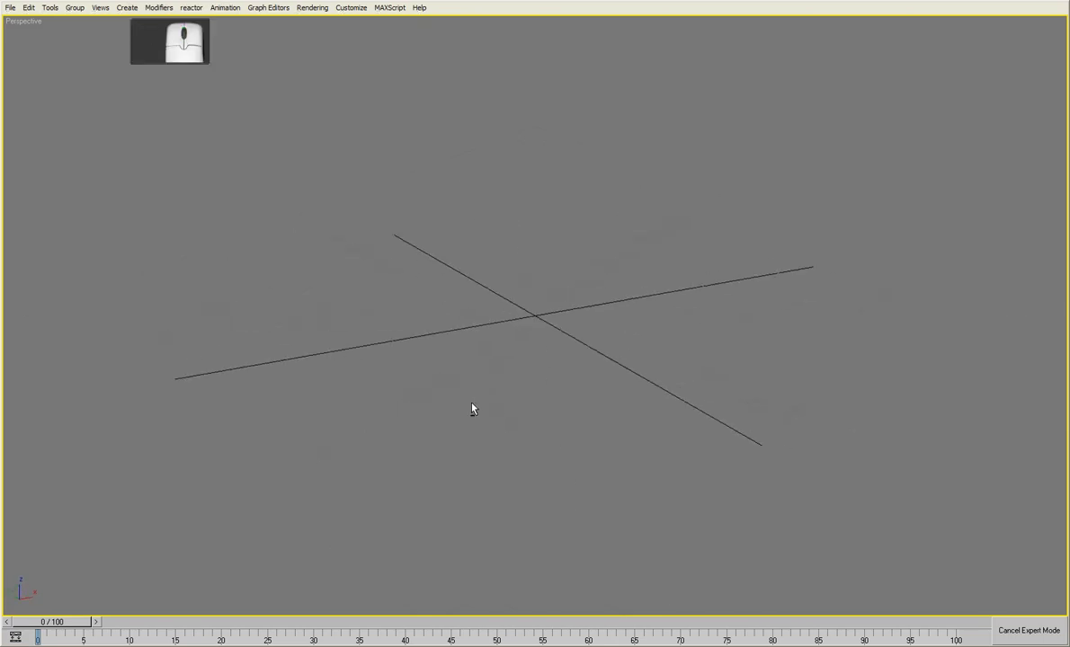
key(ctrl+x)
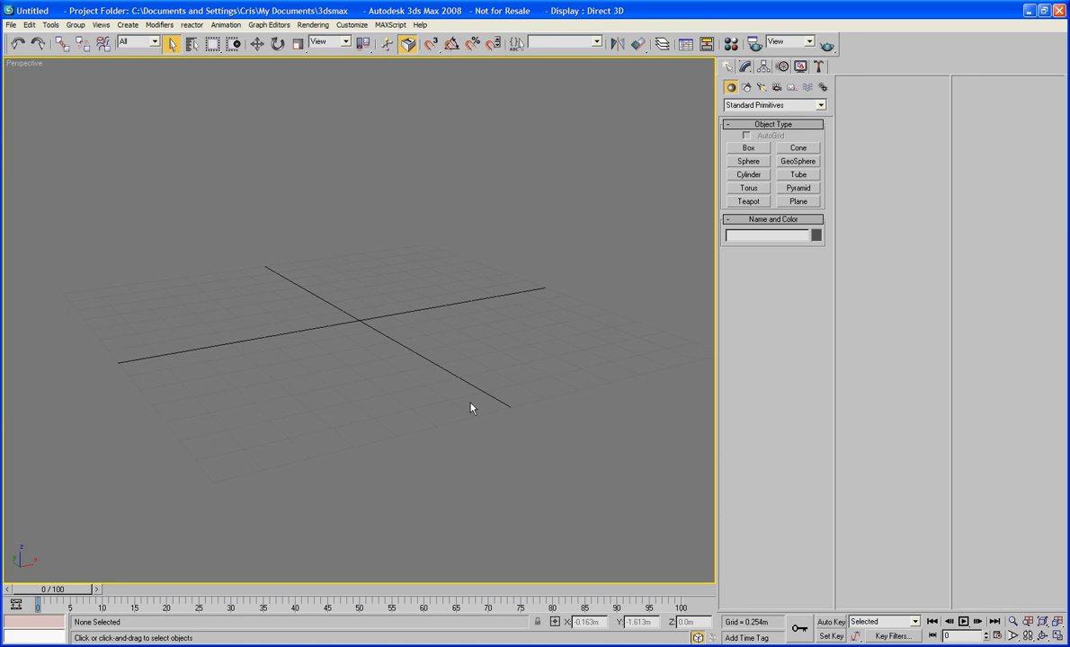
scroll(471, 409, down, 5)
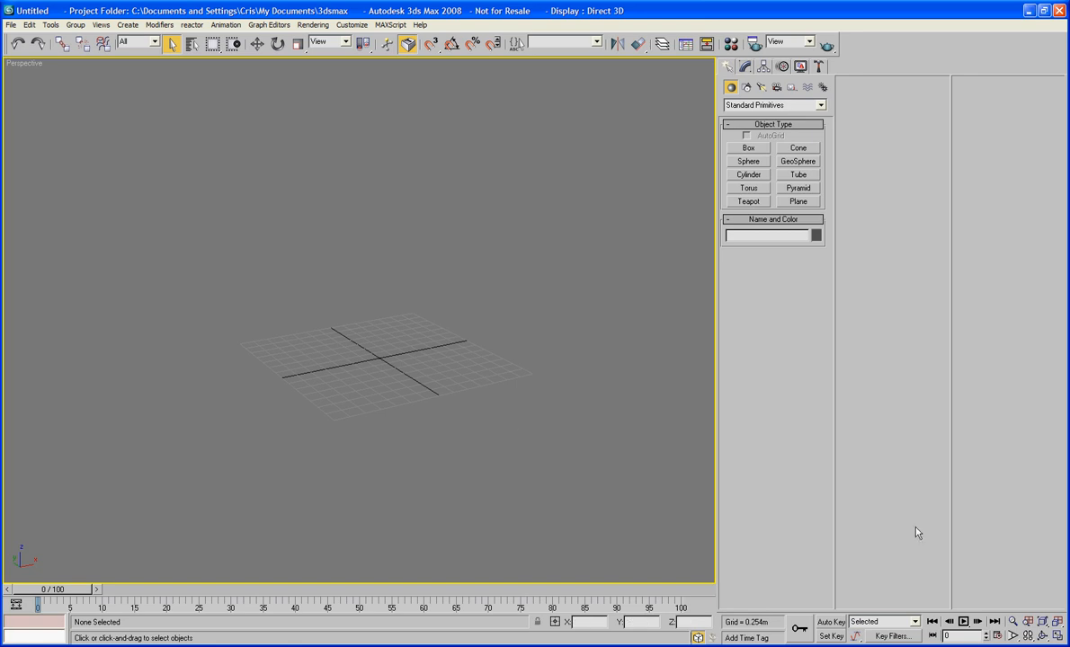
Return to the four-viewport layout and maximize the Front viewport, framed on the grid origin.
key(alt+w)
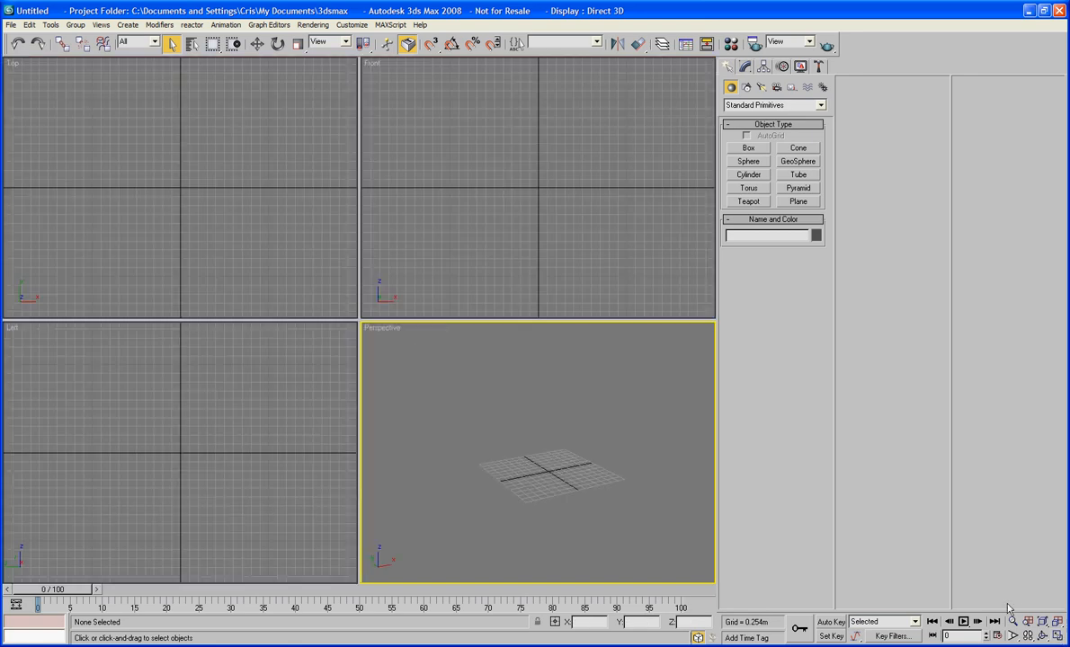
click(450, 216)
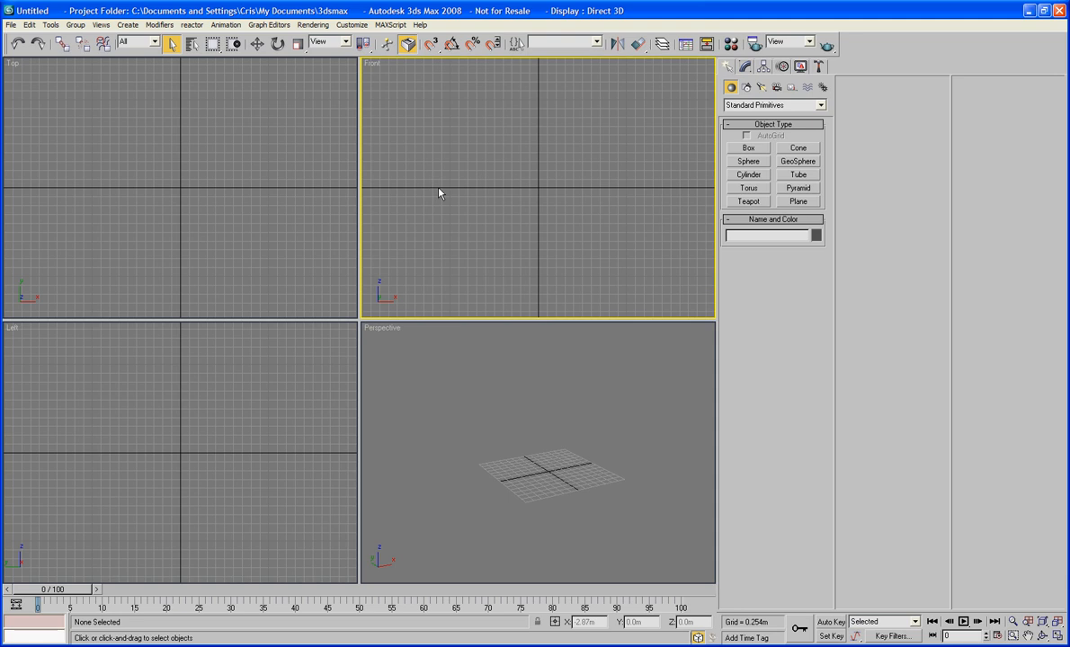
click(1058, 635)
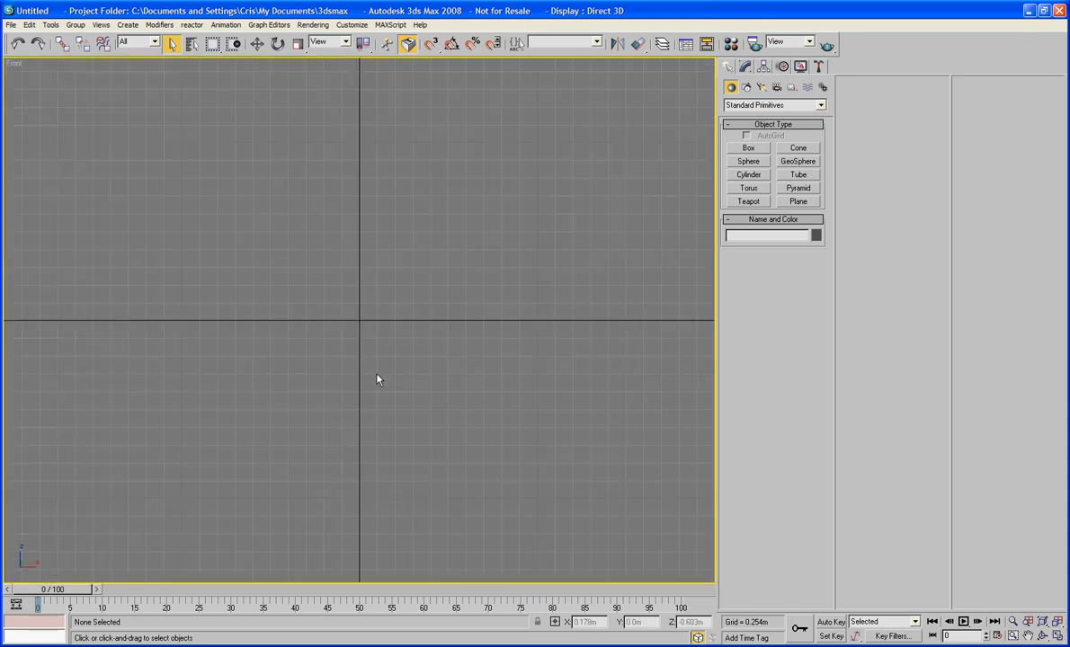
mouse_move(363, 369)
middle_down()
mouse_move(358, 389)
mouse_move(358, 352)
mouse_move(357, 367)
middle_up()
scroll(357, 367, down, 3)
middle_drag(361, 423, 358, 387)
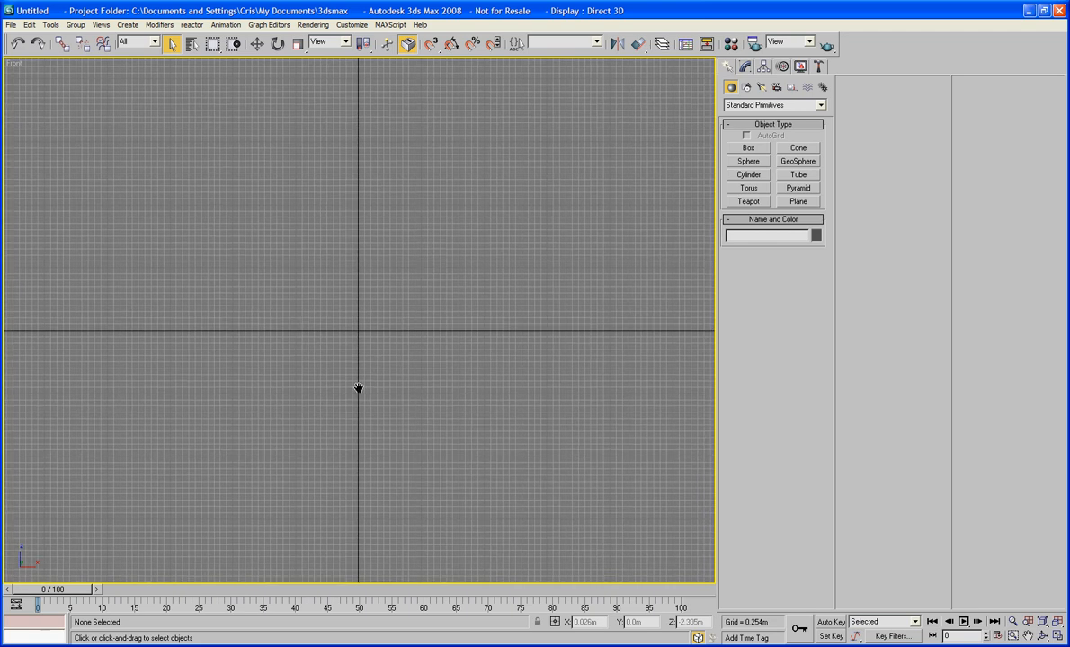
Create a box about 1.8 m long, 6.6 m wide and 0.8 m high across the origin, displayed shaded with edged faces.
click(762, 151)
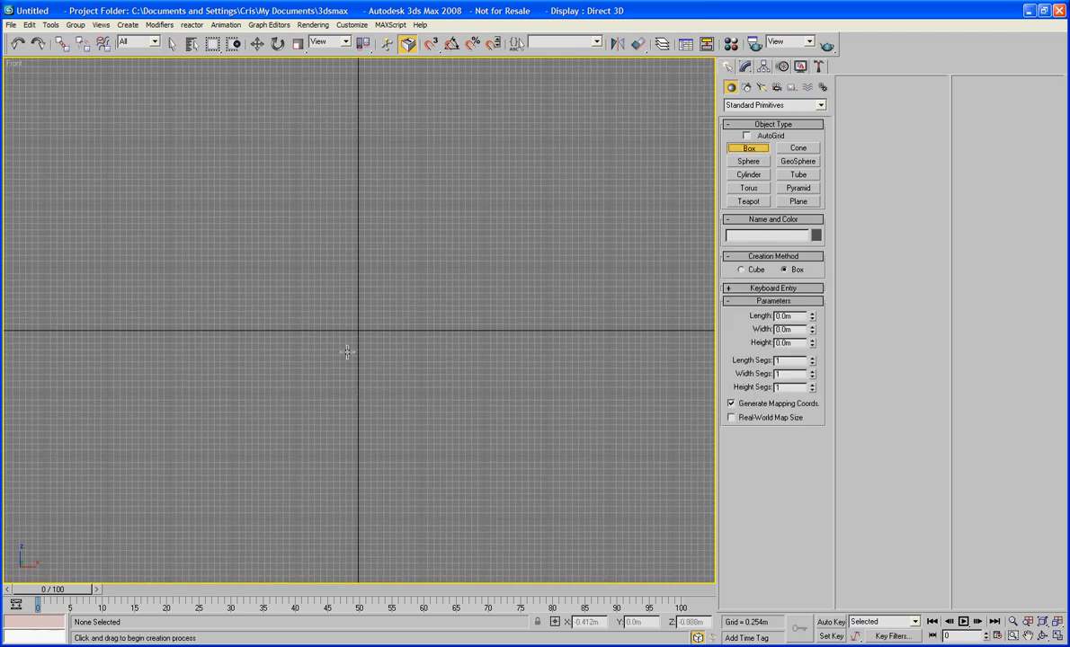
drag(456, 300, 292, 343)
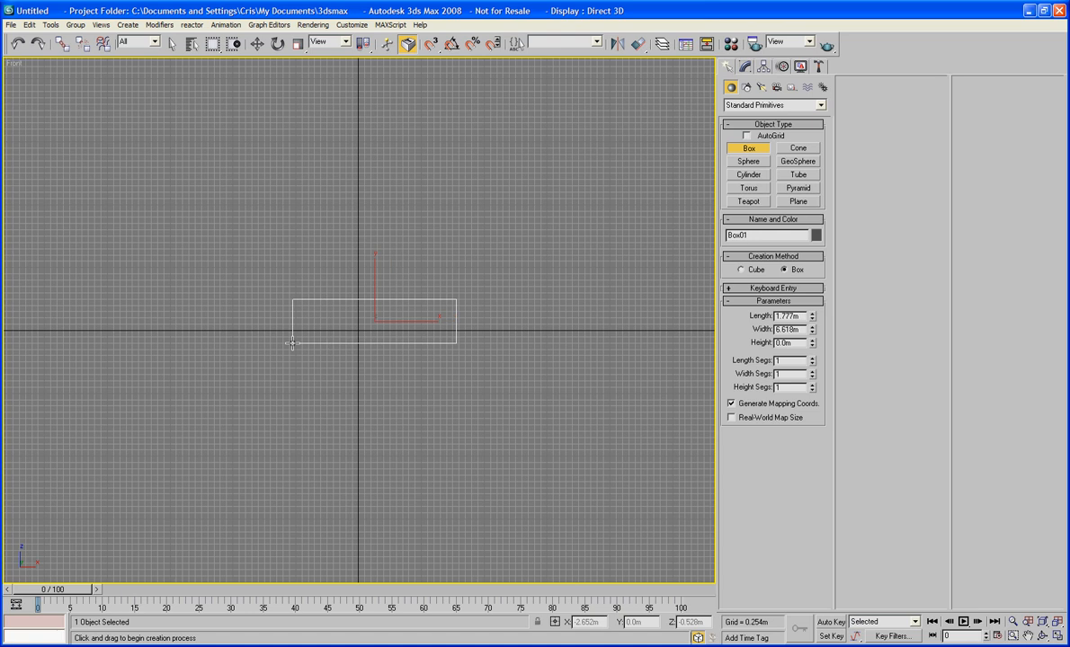
key(F3)
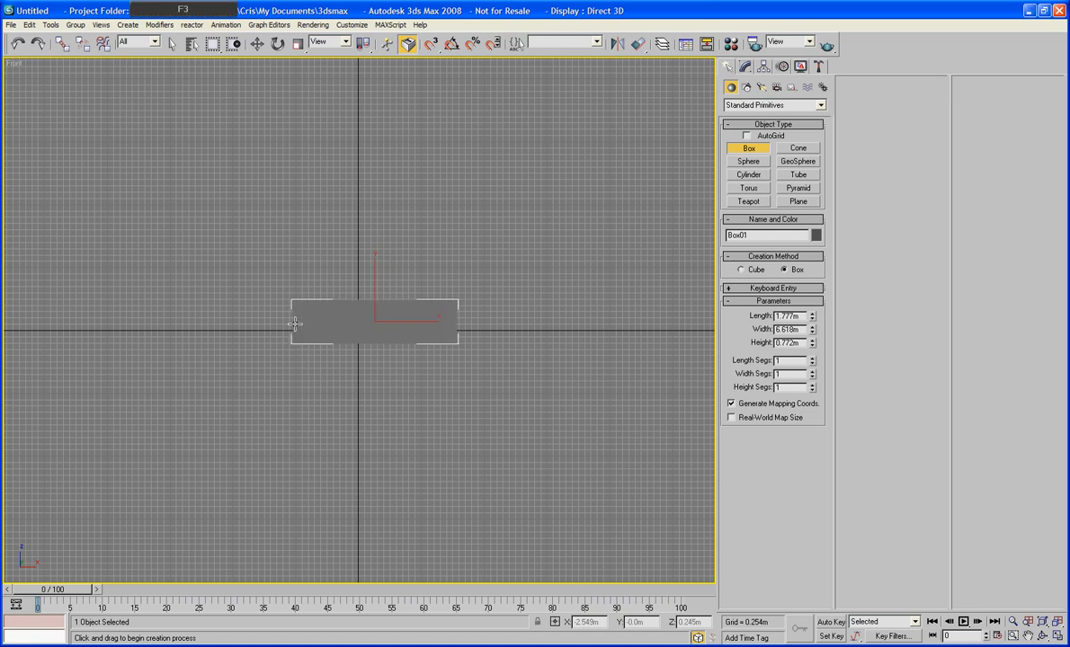
key(F4)
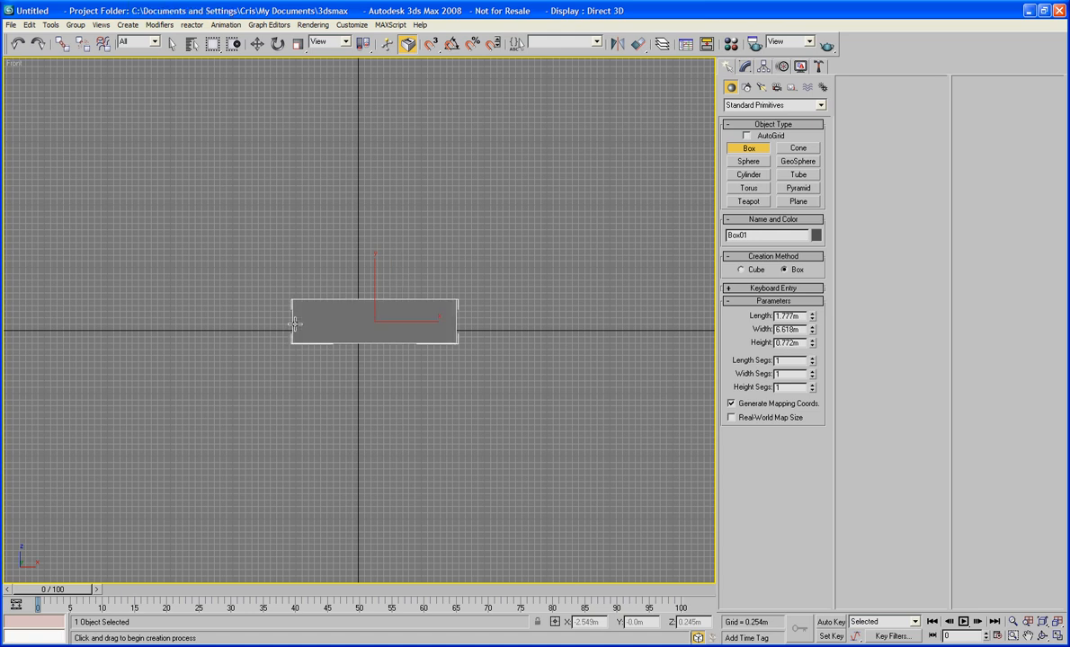
Create a second, longer and slimmer box just left of the first one, and add the first box to the selection.
middle_drag(294, 323, 405, 300)
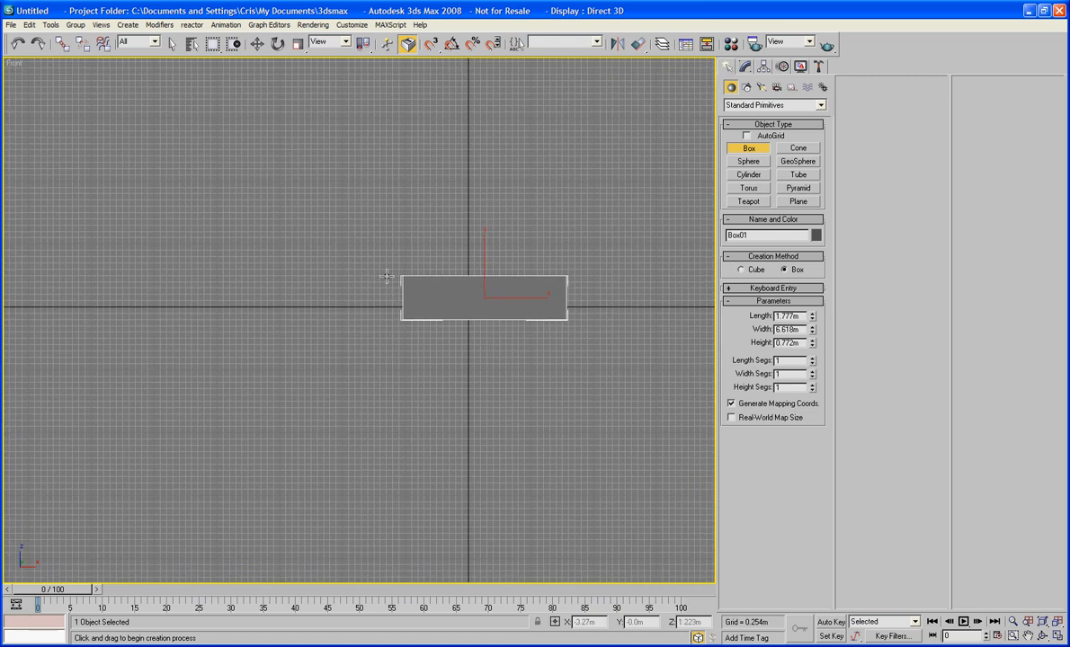
drag(393, 281, 99, 304)
click(101, 302)
right_click(95, 285)
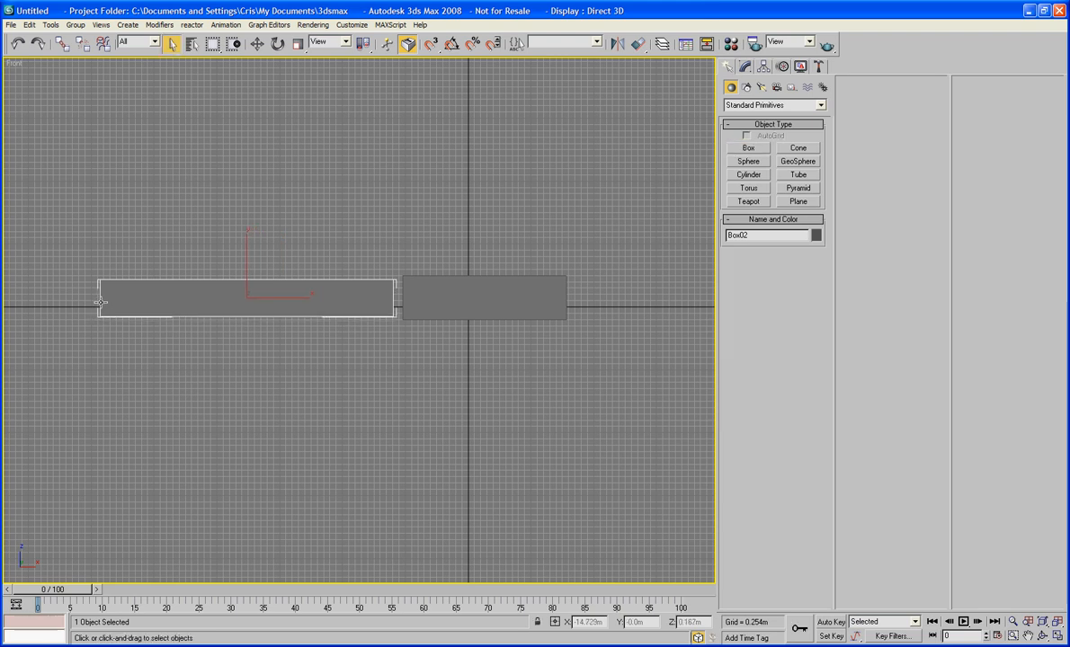
ctrl+click(413, 311)
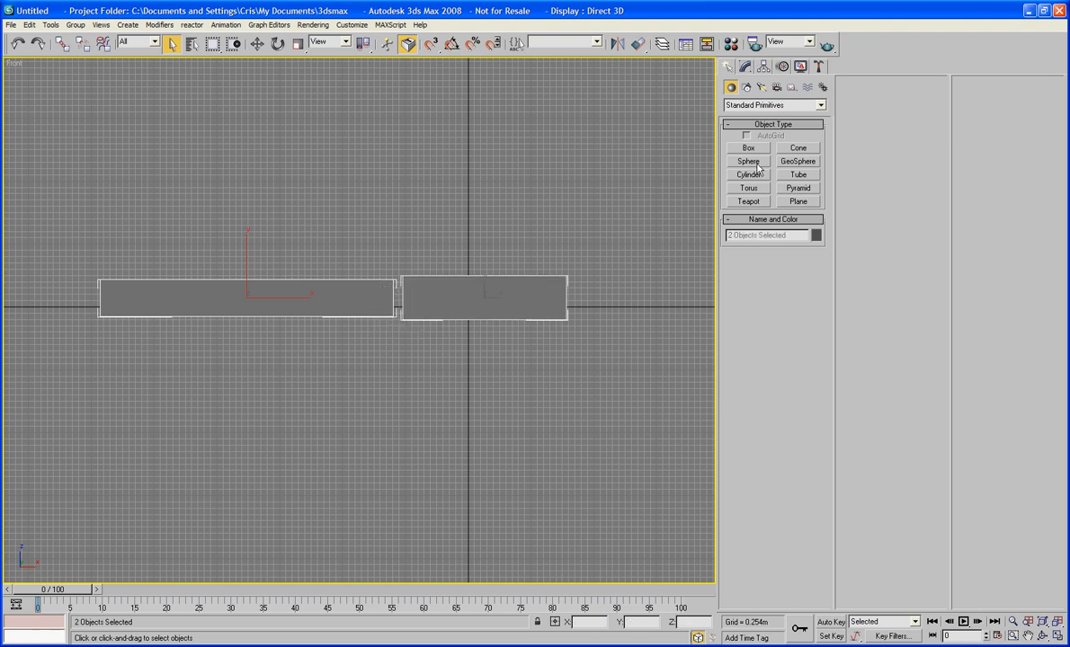
Create a small box about 1.4 m long and 1.5 m wide overlapping the gap between the two existing boxes.
click(748, 148)
drag(381, 288, 419, 324)
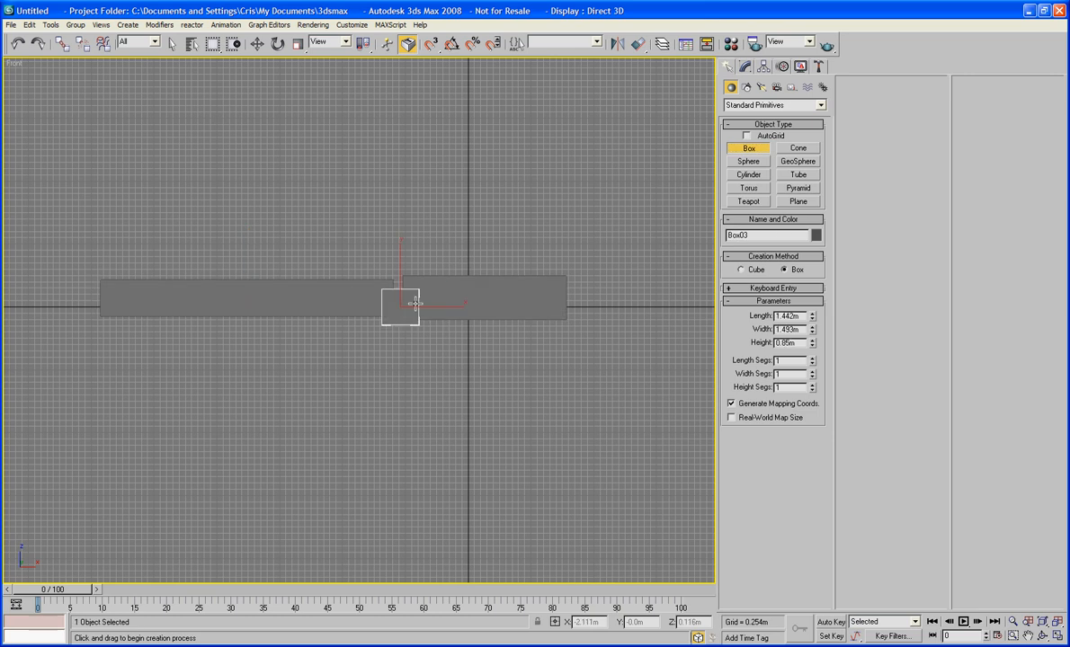
right_click(425, 378)
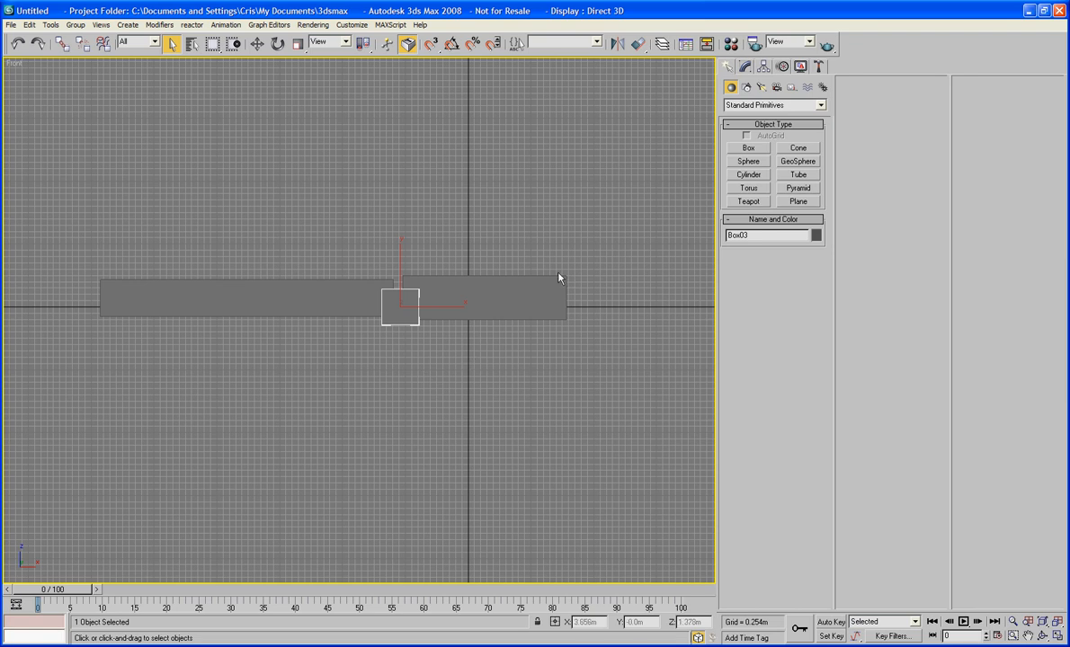
Create a fourth box about 2.3 m long and 2.4 m wide overlapping the right end of the first box.
click(731, 150)
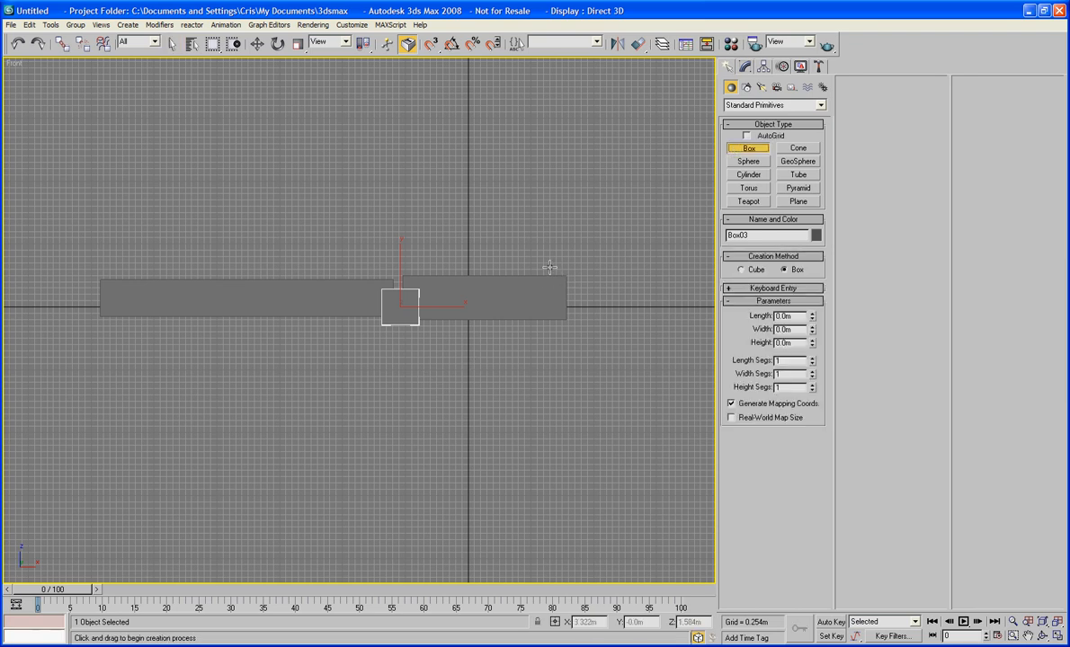
drag(545, 270, 604, 325)
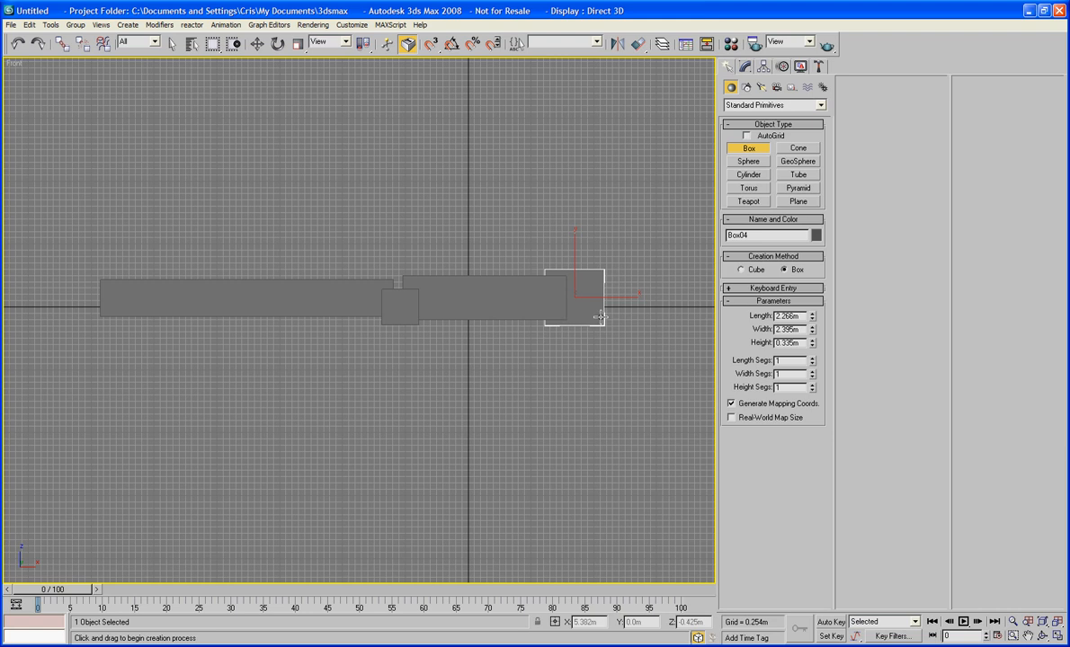
click(597, 286)
right_click(597, 285)
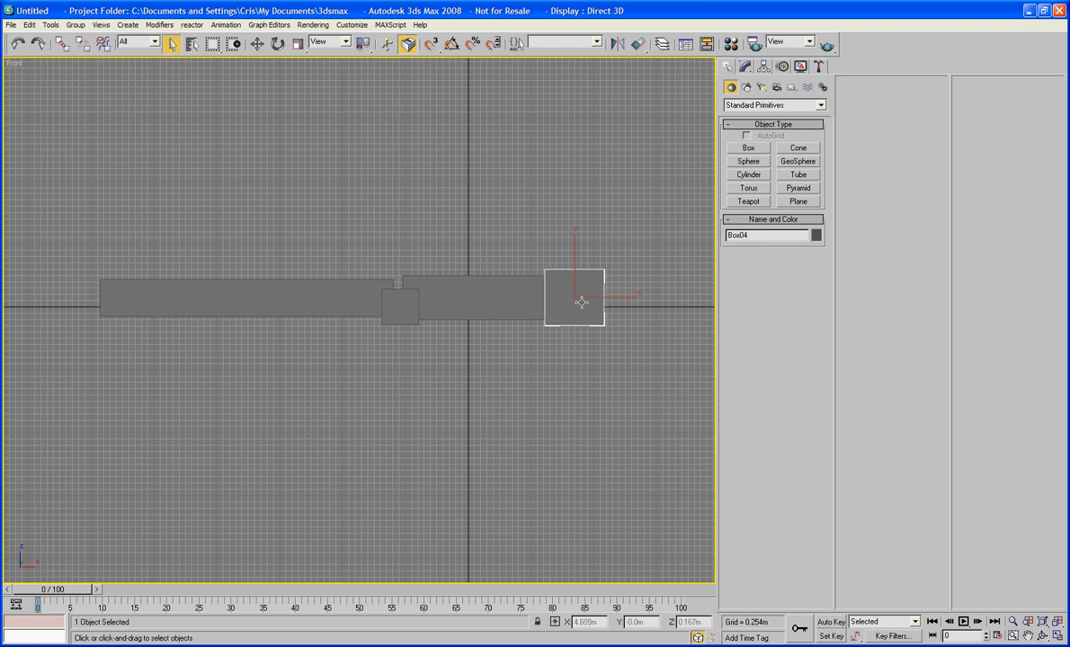
Select the small joint box, the long left box, the first box and the right end box one after another.
click(391, 310)
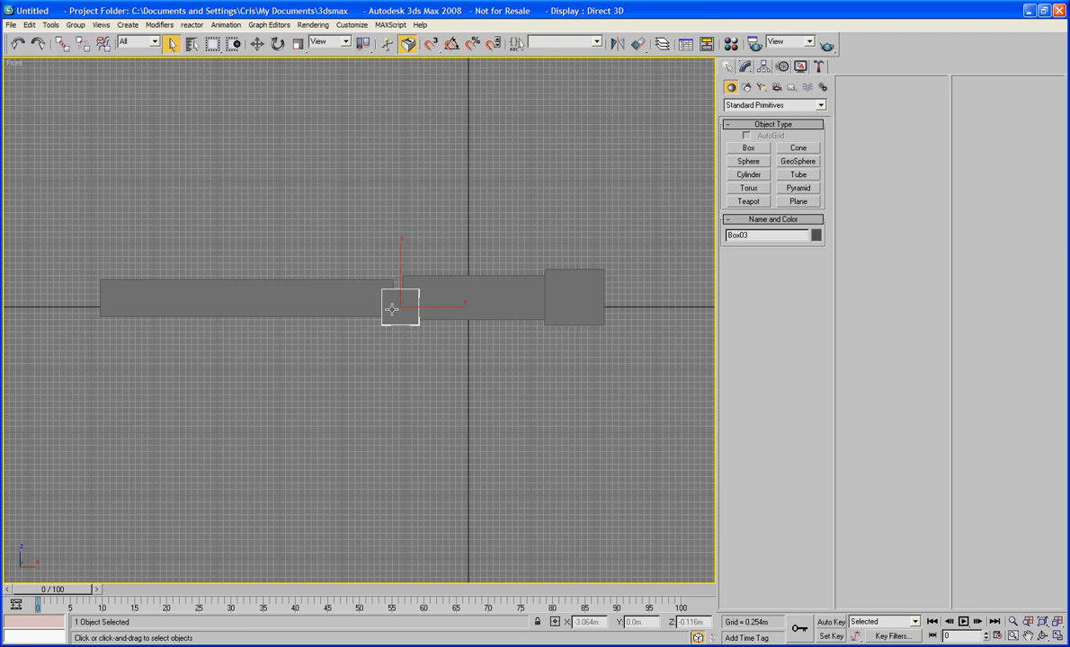
click(343, 309)
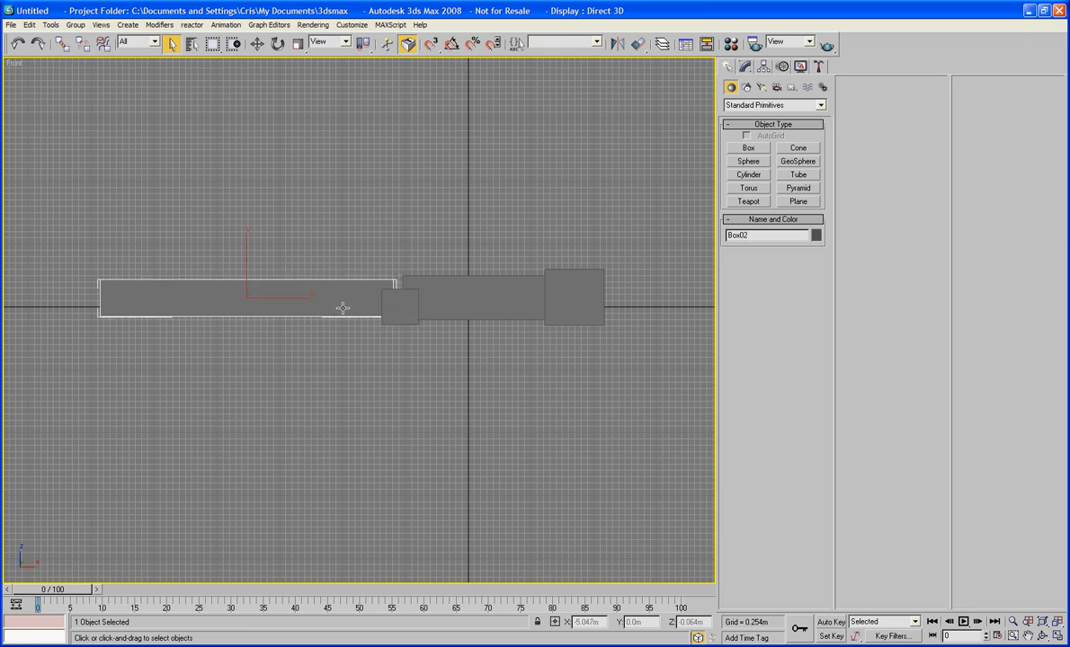
click(459, 305)
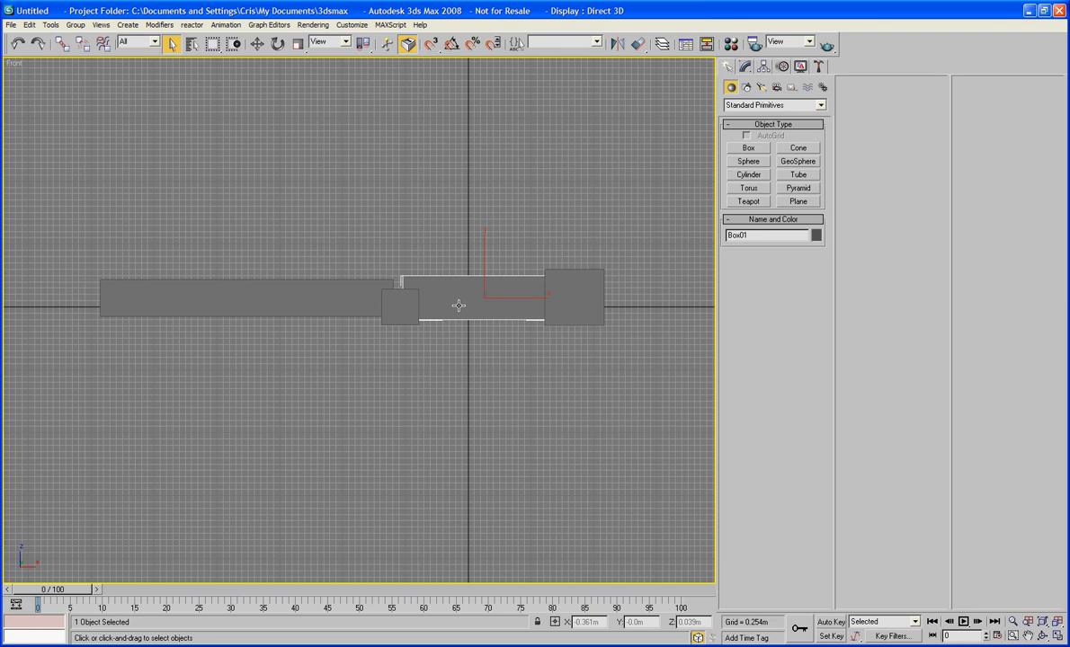
click(599, 313)
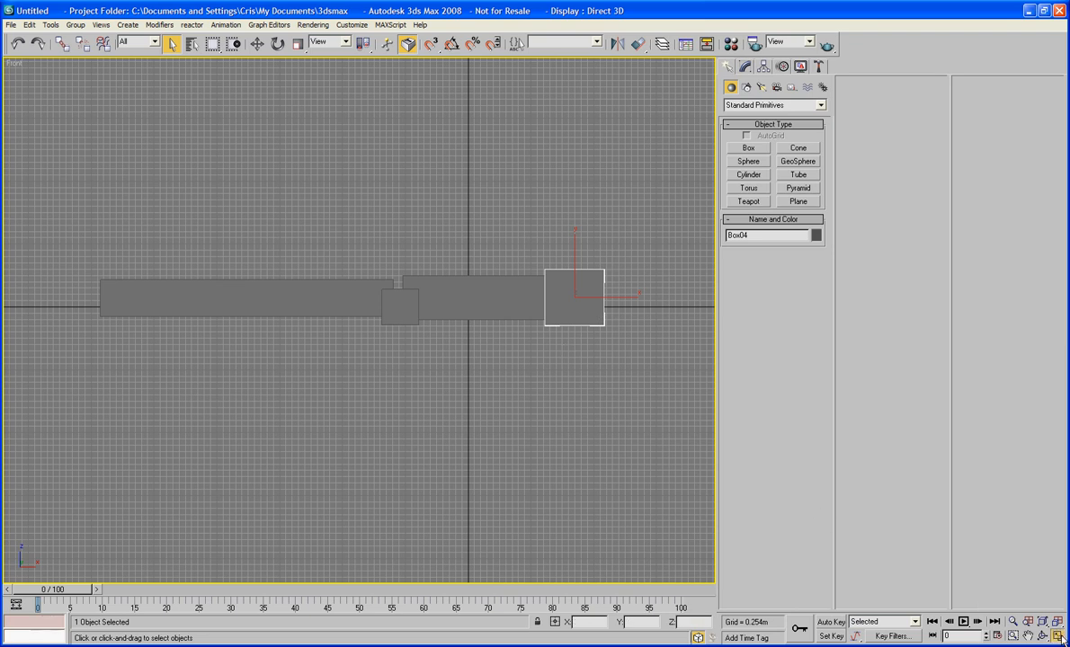
Switch to the maximized Perspective viewport and select the large end box, seen from above at an angle.
key(alt+w)
click(402, 341)
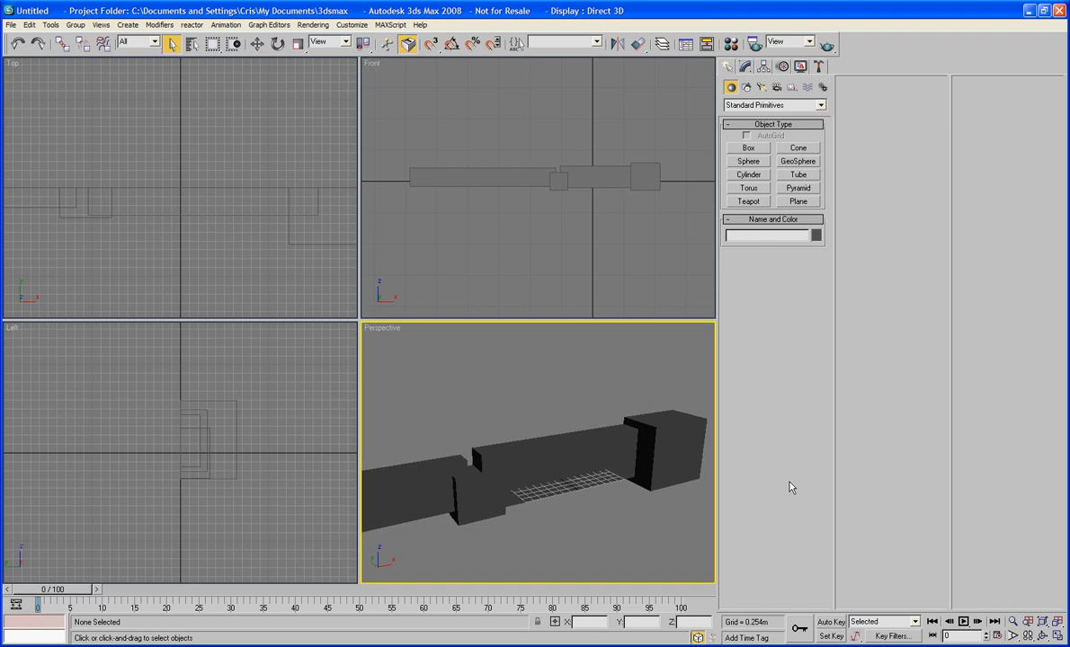
key(alt+w)
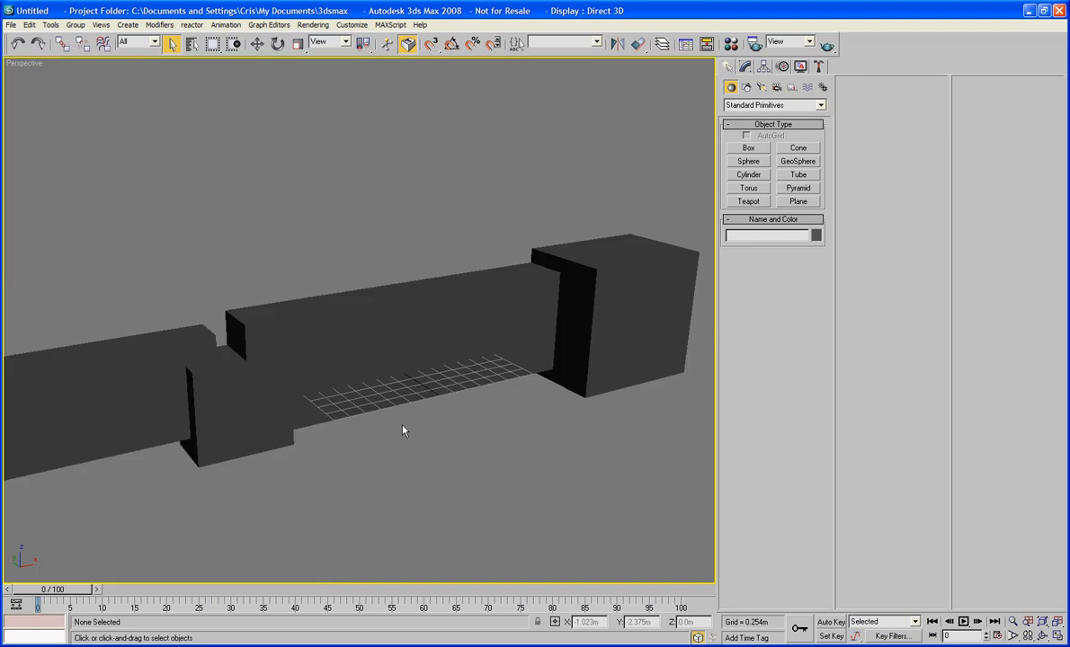
mouse_move(403, 431)
alt+middle_down()
mouse_move(403, 420)
mouse_move(411, 442)
alt+middle_up()
click(445, 296)
alt+middle_drag(445, 297, 420, 291)
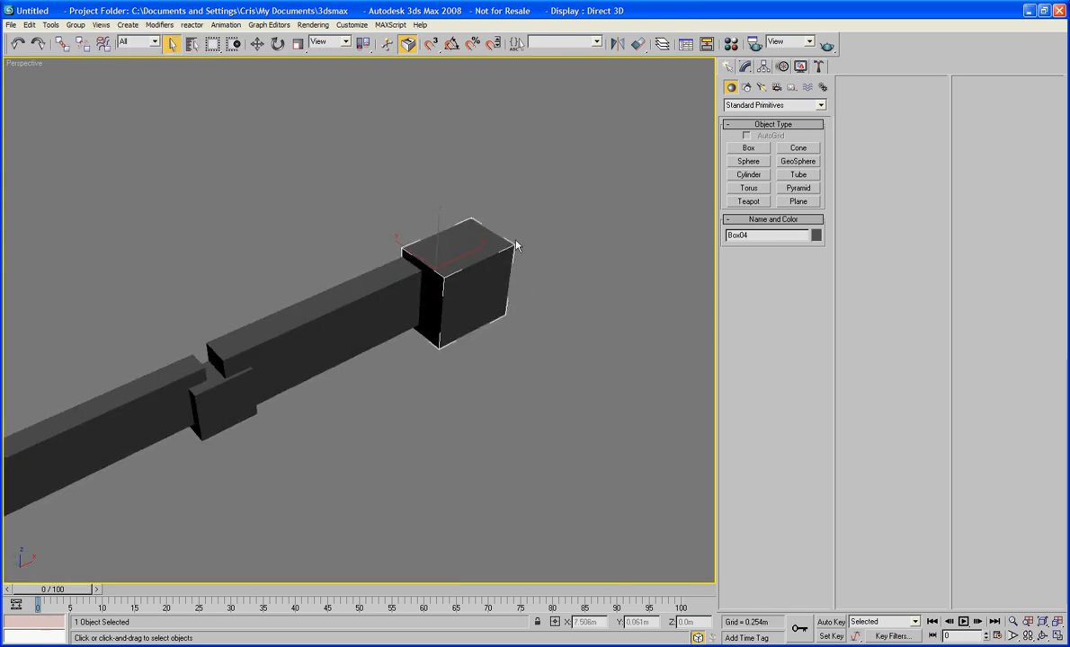
Create a sphere with a radius of about 2.3 m over the large end box and show edged faces in Perspective.
click(748, 160)
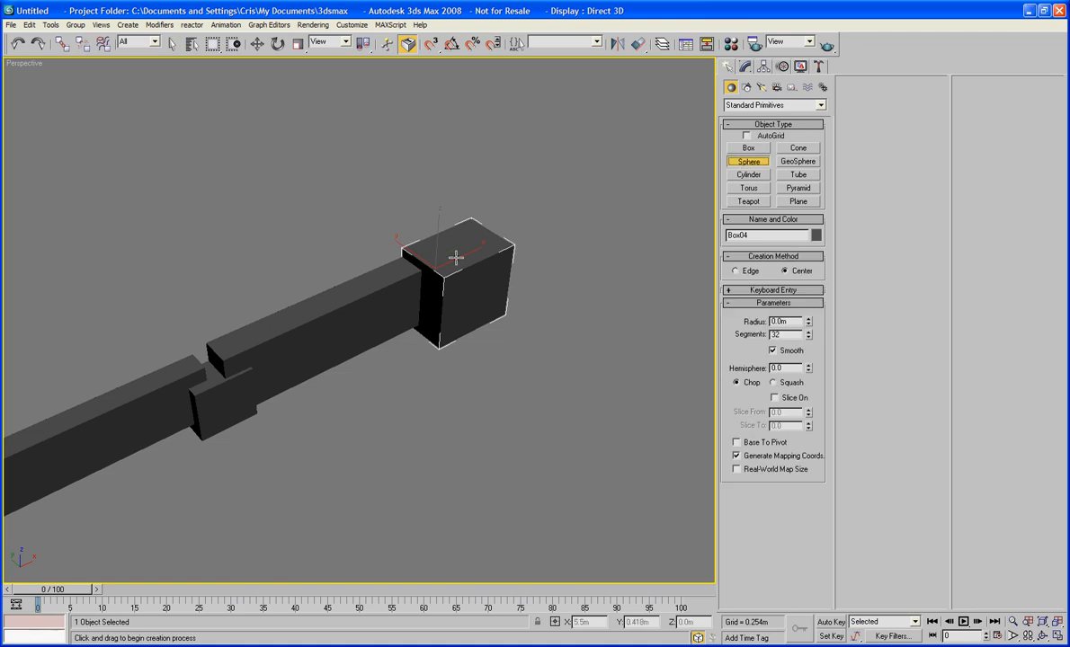
drag(475, 304, 482, 361)
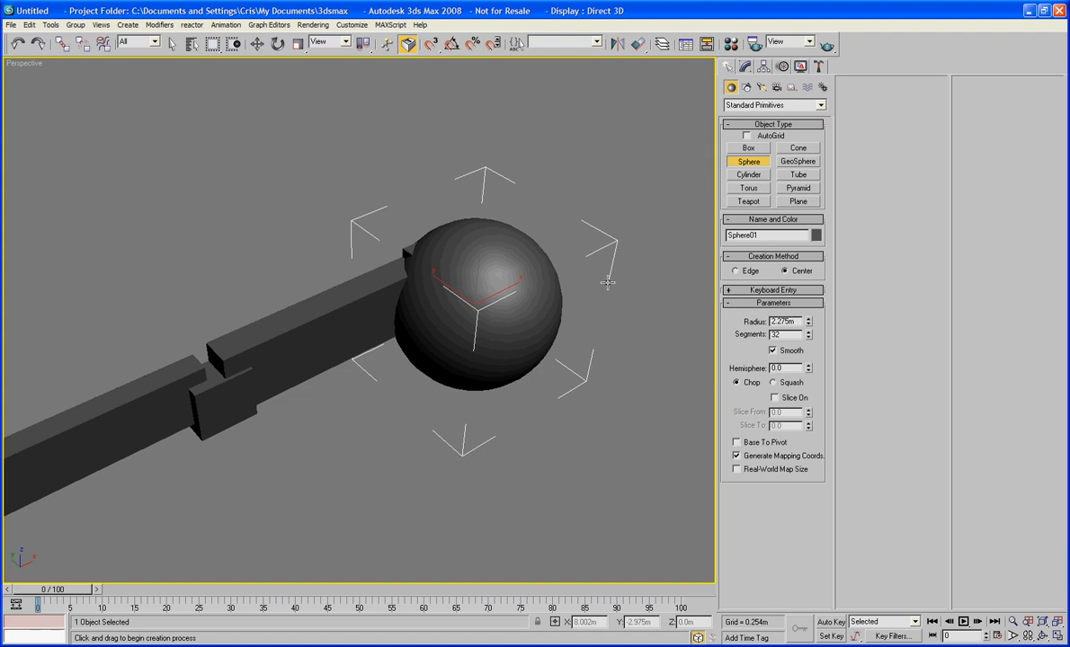
key(F4)
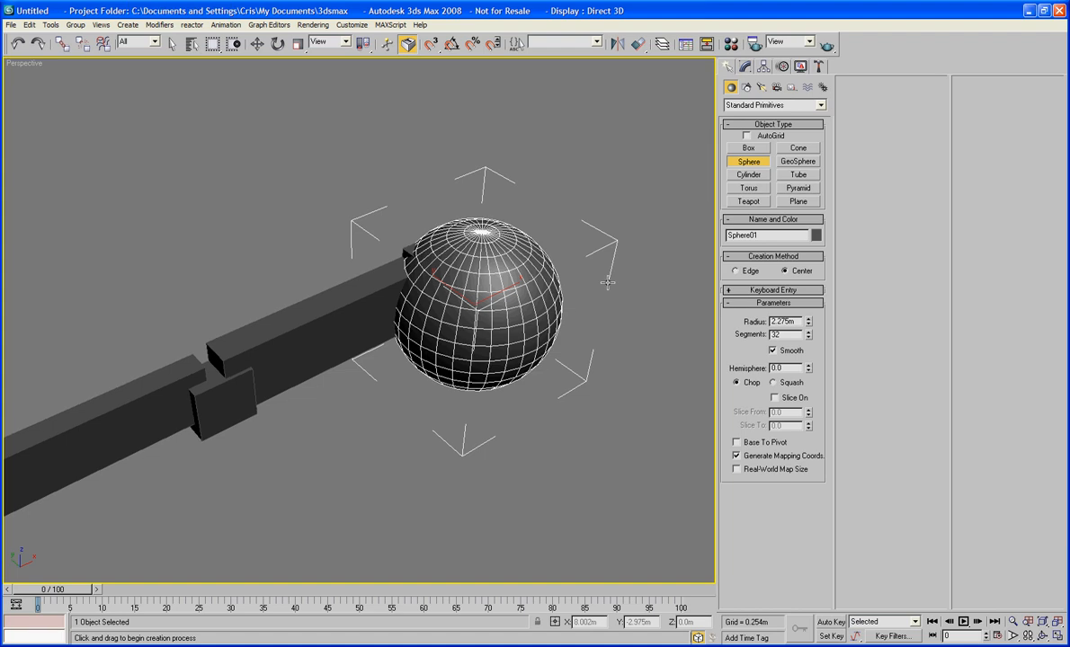
Reduce the sphere's segments to 27.
click(808, 337)
click(809, 337)
click(808, 337)
click(808, 337)
click(808, 337)
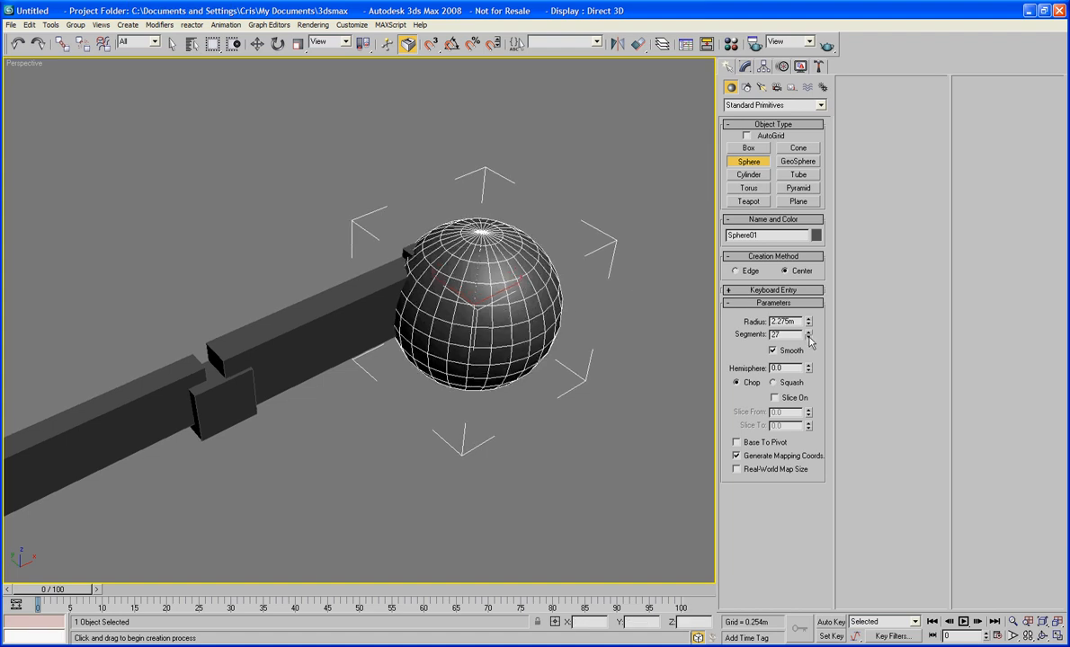
Set the sphere's segments to 24 and convert it to an Editable Poly.
click(809, 337)
click(808, 337)
click(808, 337)
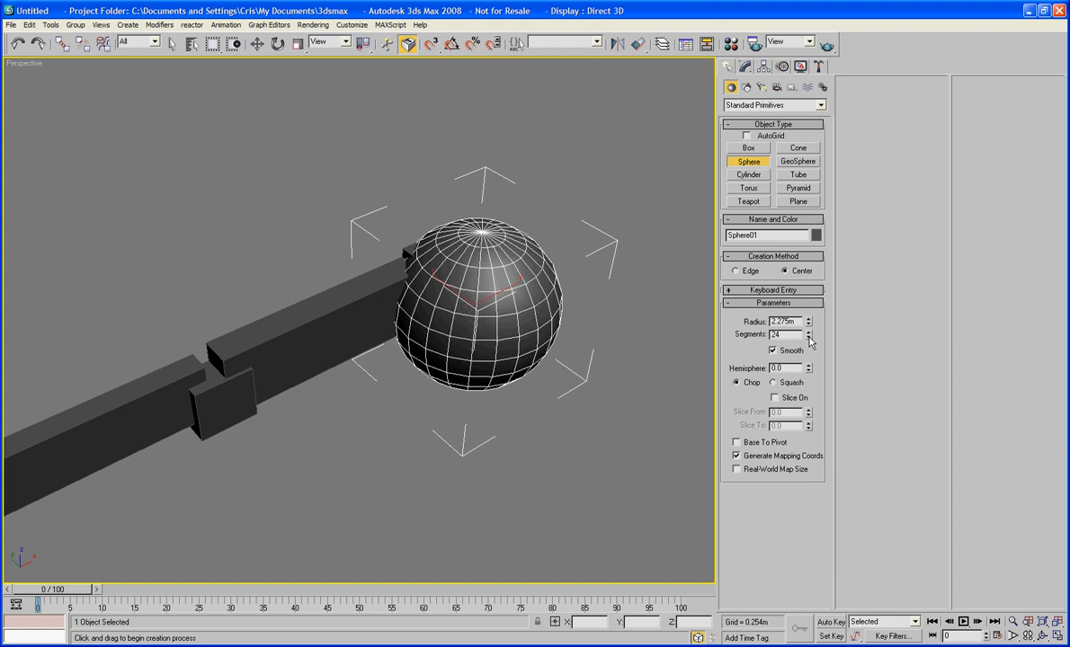
right_click(510, 307)
right_click(510, 306)
mouse_move(575, 416)
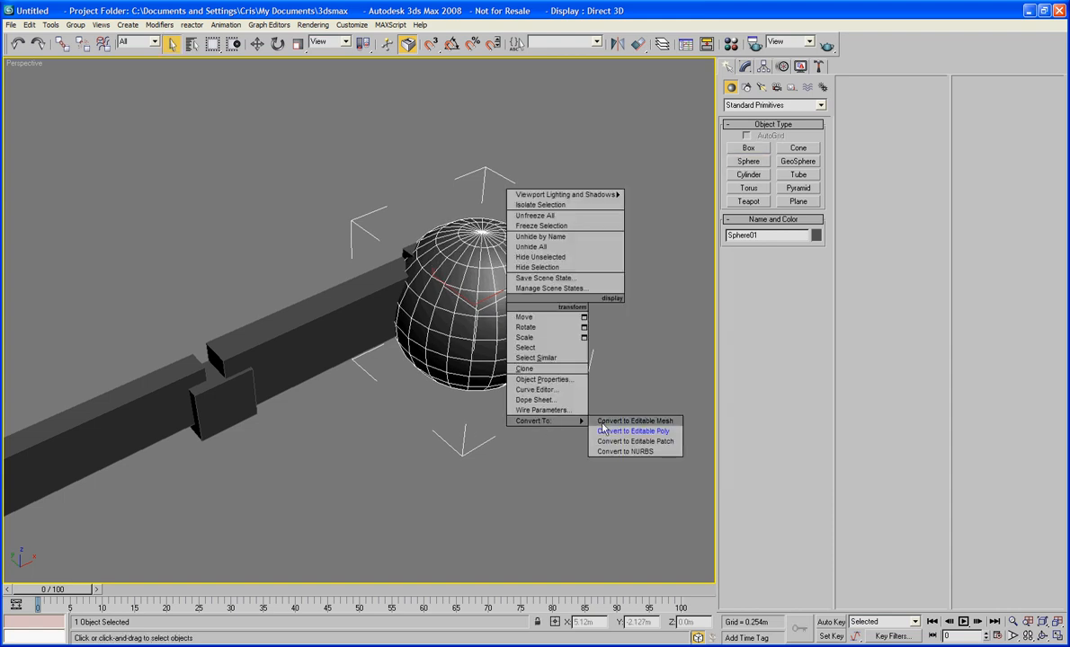
click(676, 430)
Turn on angle snap and rotate the sphere -90 degrees about the Y axis.
key(a)
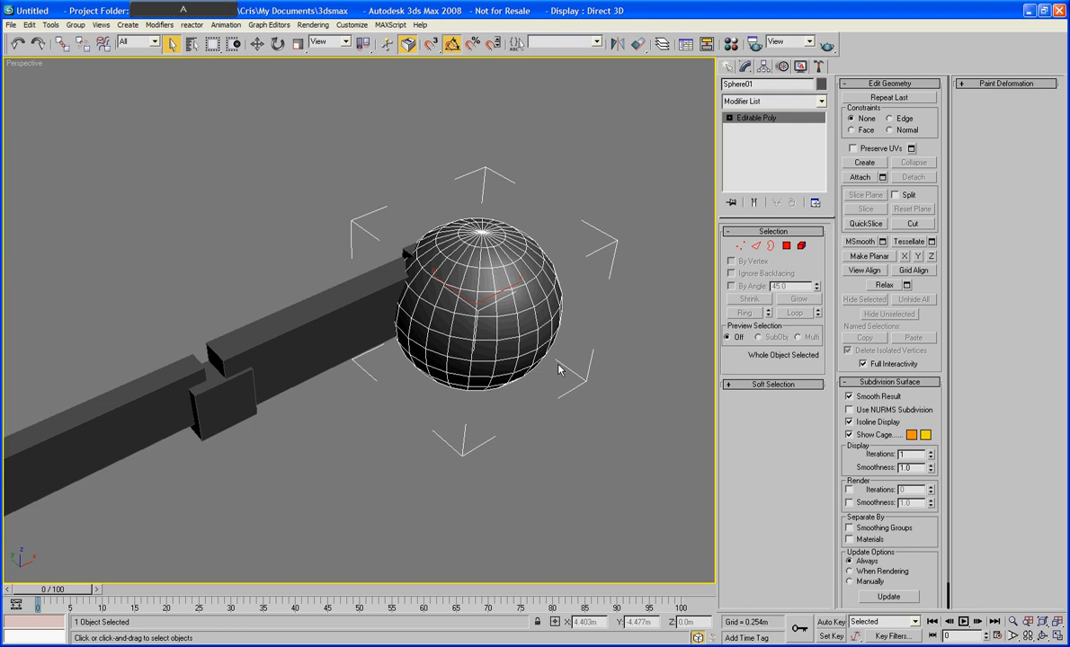
key(e)
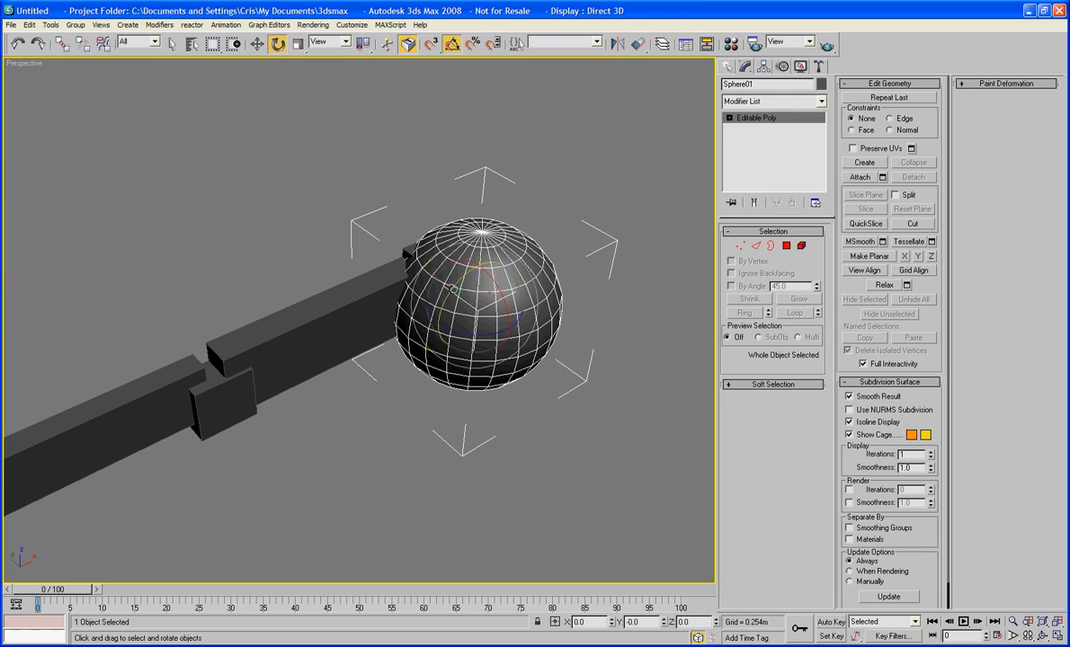
drag(421, 268, 448, 361)
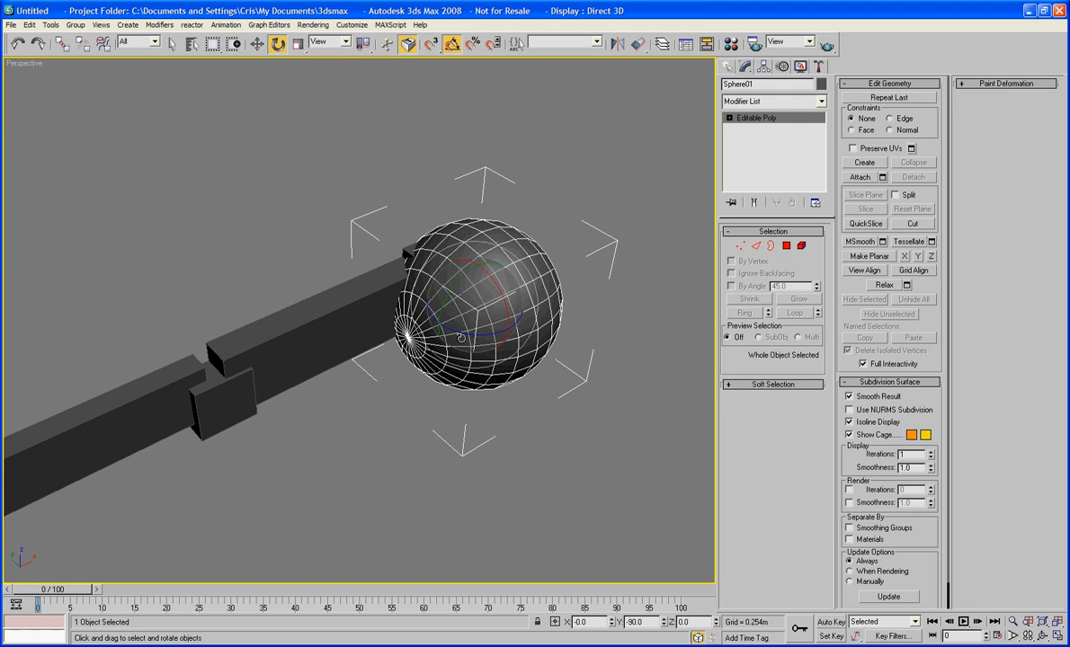
alt+middle_drag(449, 361, 476, 359)
scroll(477, 359, down, 5)
scroll(433, 327, up, 5)
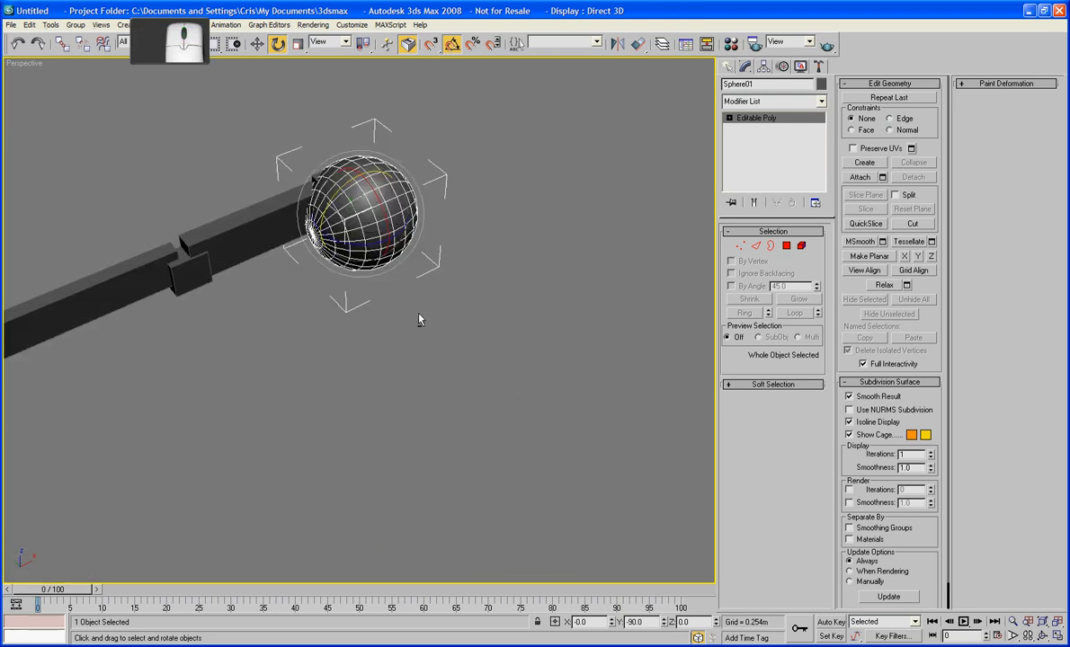
middle_drag(420, 317, 550, 343)
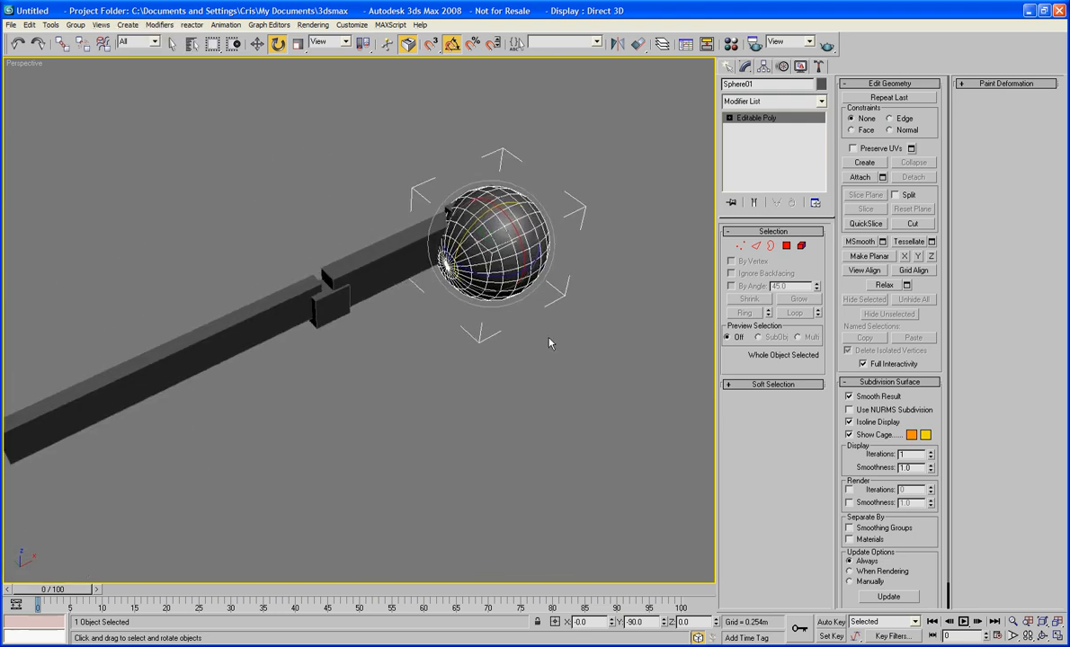
Move the sphere out of the large end box to about X 5.486 m, Y -4.931 m.
click(257, 45)
drag(492, 213, 604, 264)
alt+middle_drag(640, 311, 523, 354)
scroll(502, 349, down, 5)
alt+middle_drag(448, 352, 494, 361)
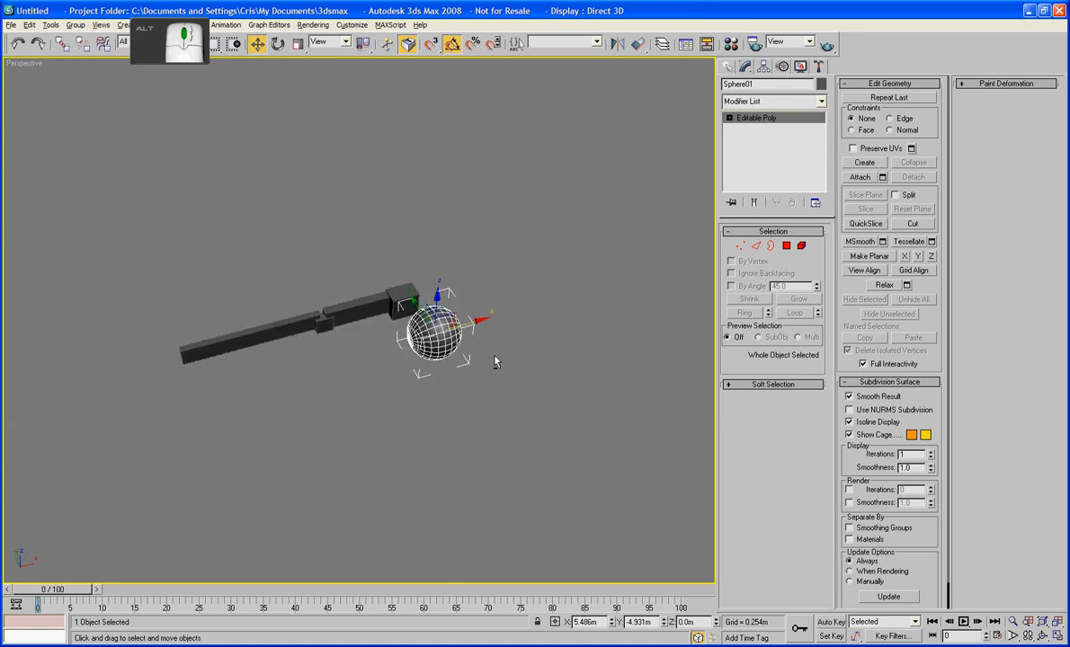
scroll(495, 361, up, 5)
scroll(496, 355, down, 5)
middle_drag(501, 320, 508, 299)
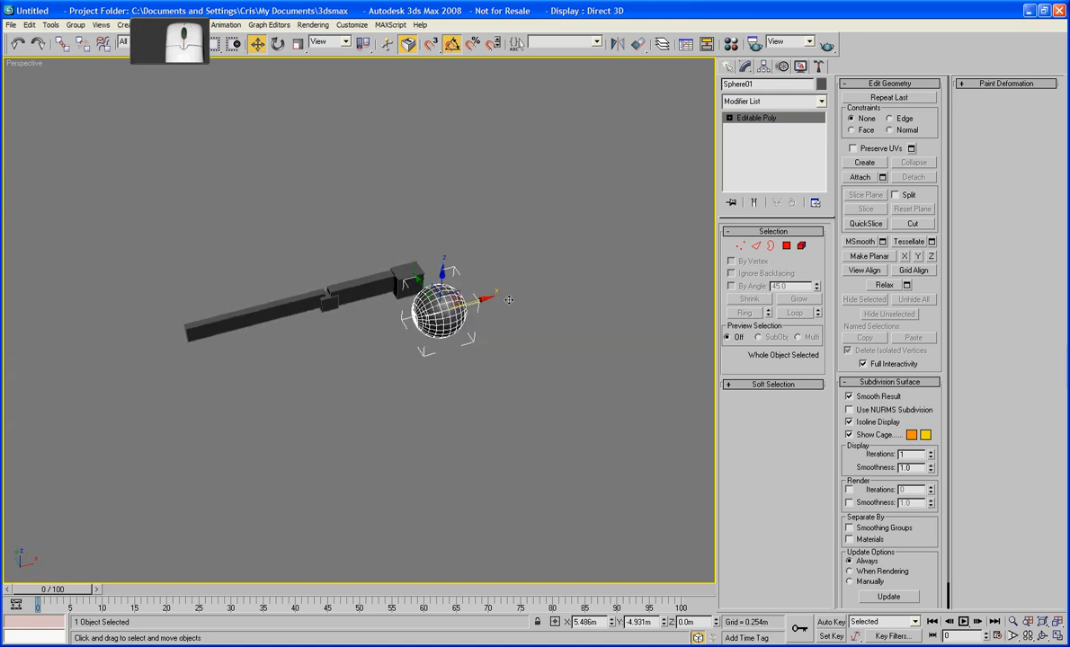
Rename the sphere R_Mech_Arm_Mounting_Ball.
click(761, 83)
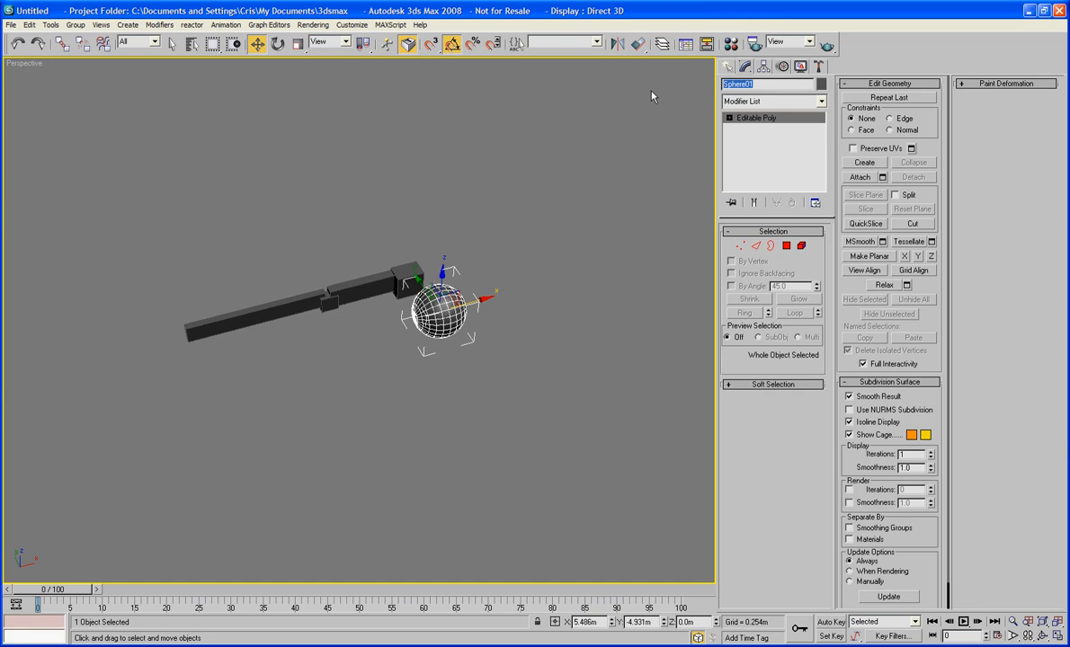
text(R_Arm)
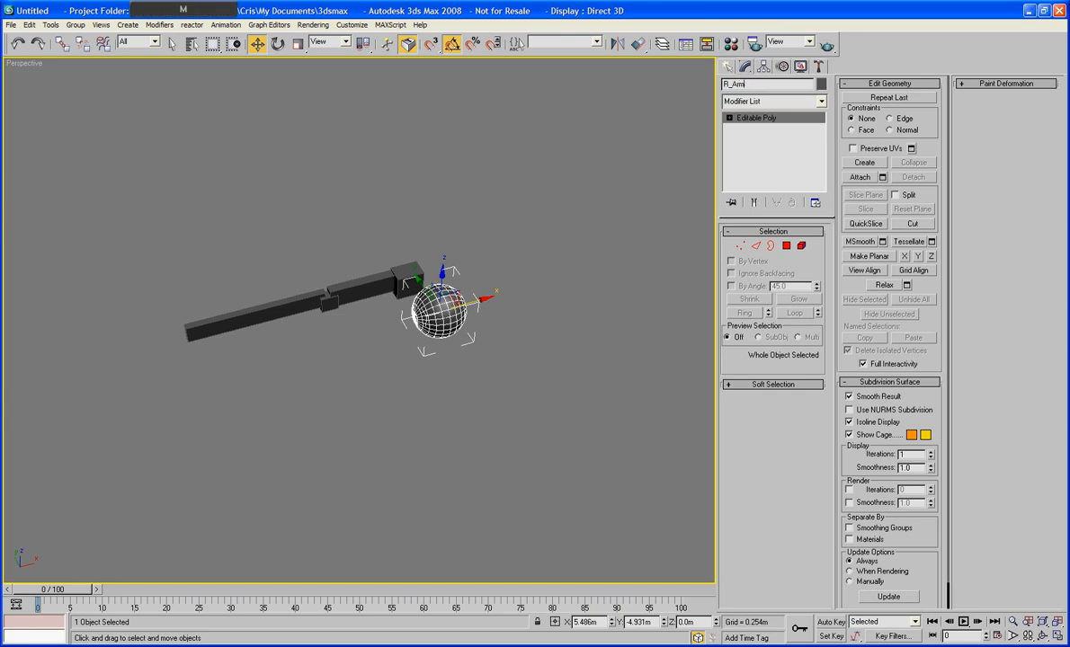
key(BackSpace)
text(_Mech_Arm_Mounty)
text(ng)
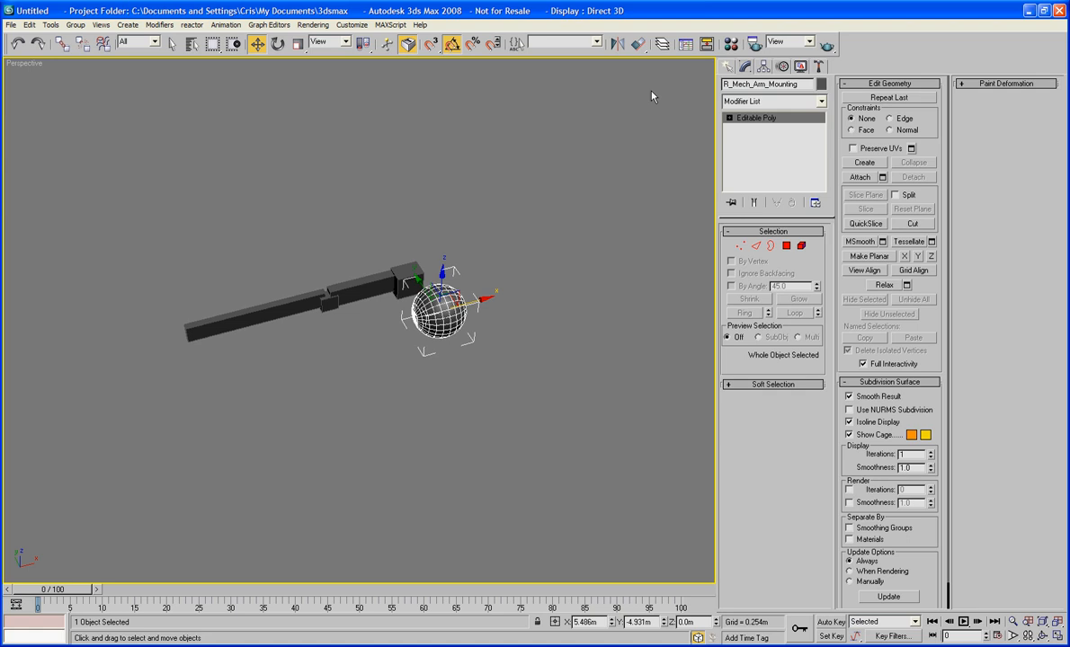
text(_)
key(BackSpace)
text(Ball_Socket)
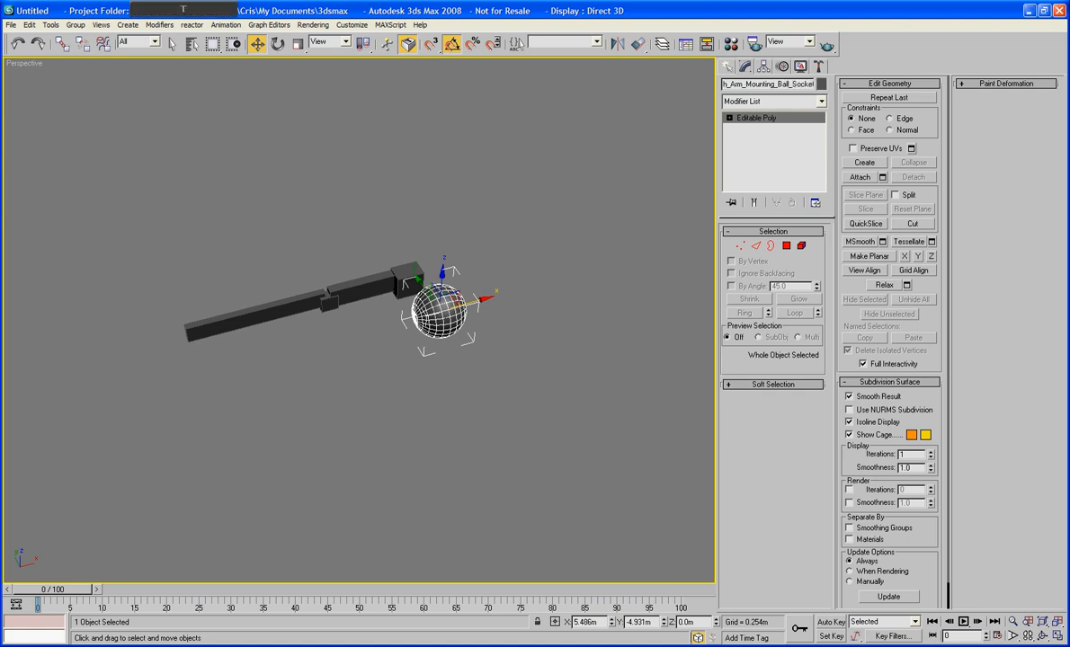
key(BackSpace)
key(BackSpace)
key(BackSpace)
key(BackSpace)
key(BackSpace)
key(BackSpace)
key(BackSpace)
key(BackSpace)
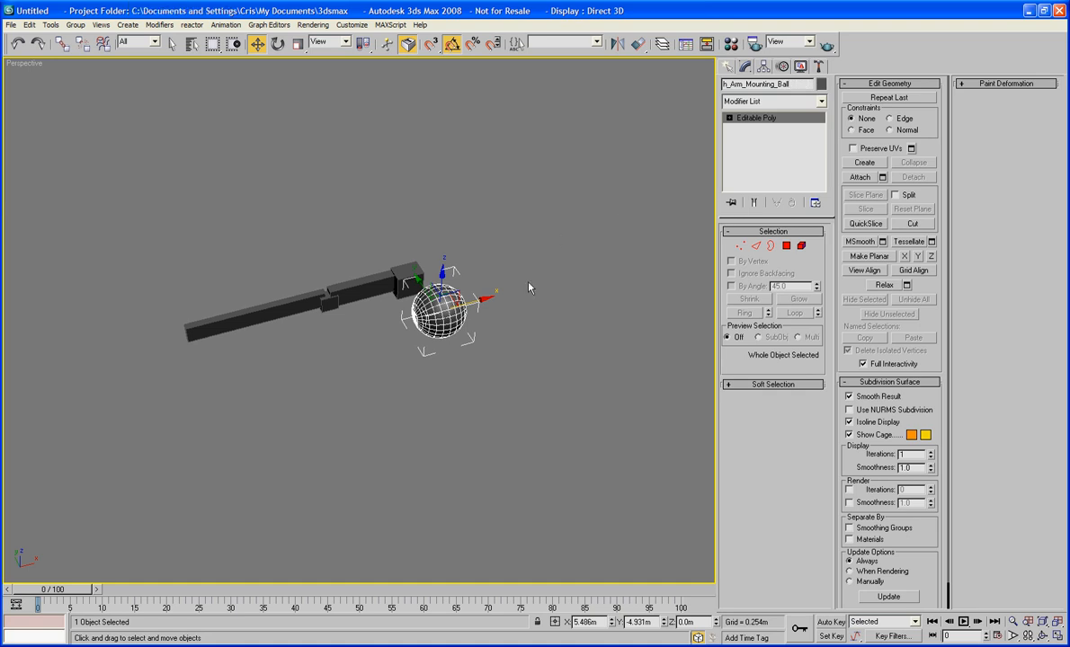
Select all polygons on the sphere's outer half, on the side away from the arm.
key(z)
alt+middle_drag(471, 377, 441, 371)
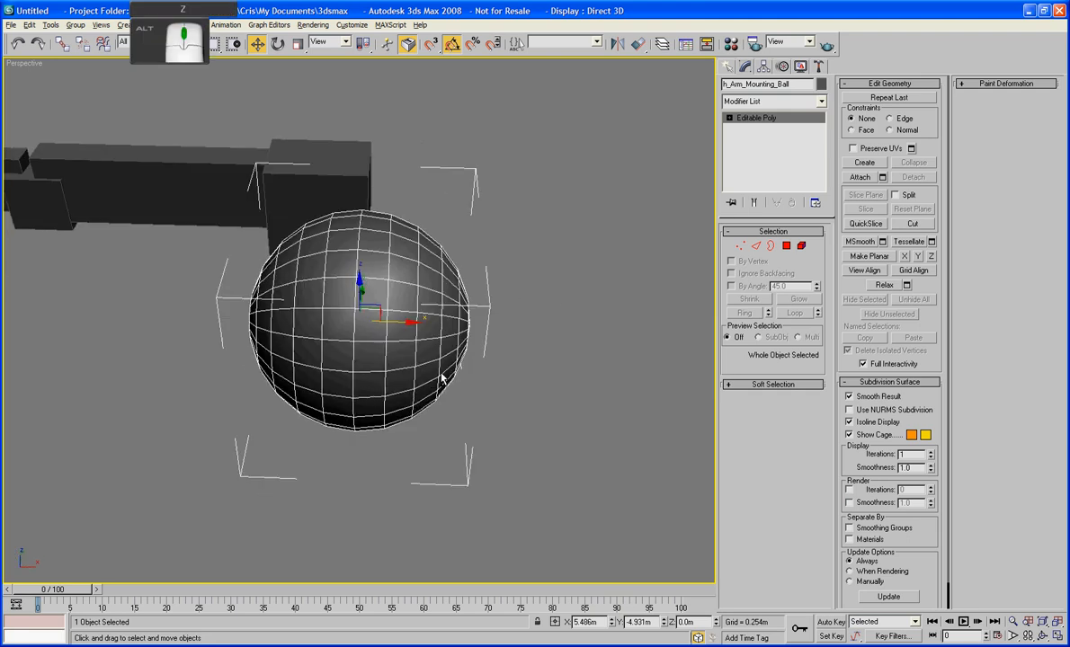
click(756, 247)
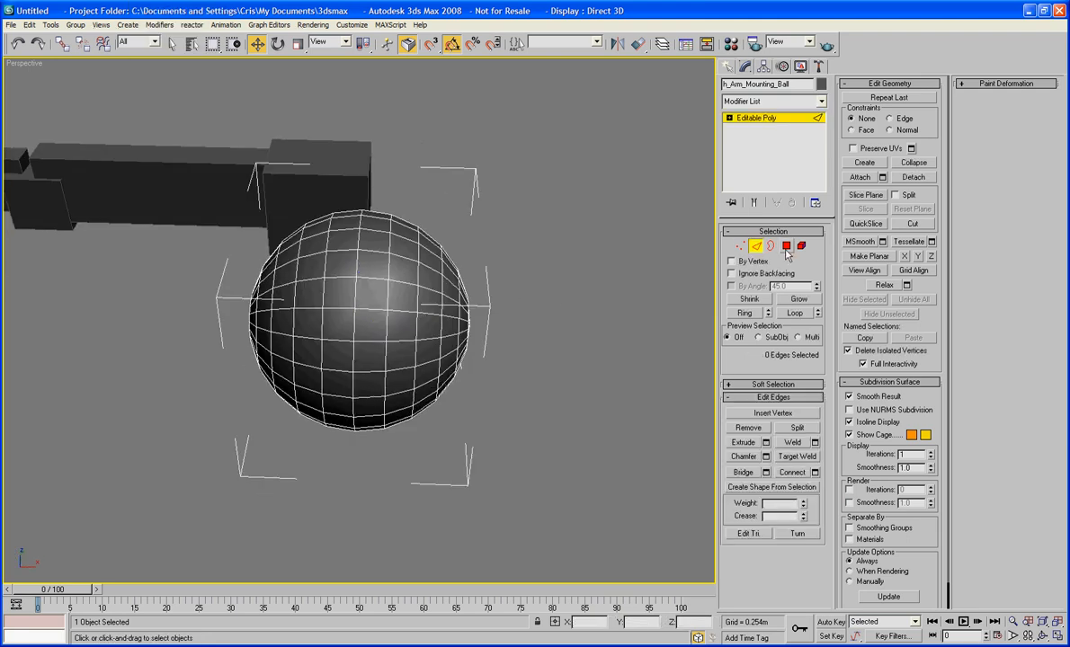
click(769, 249)
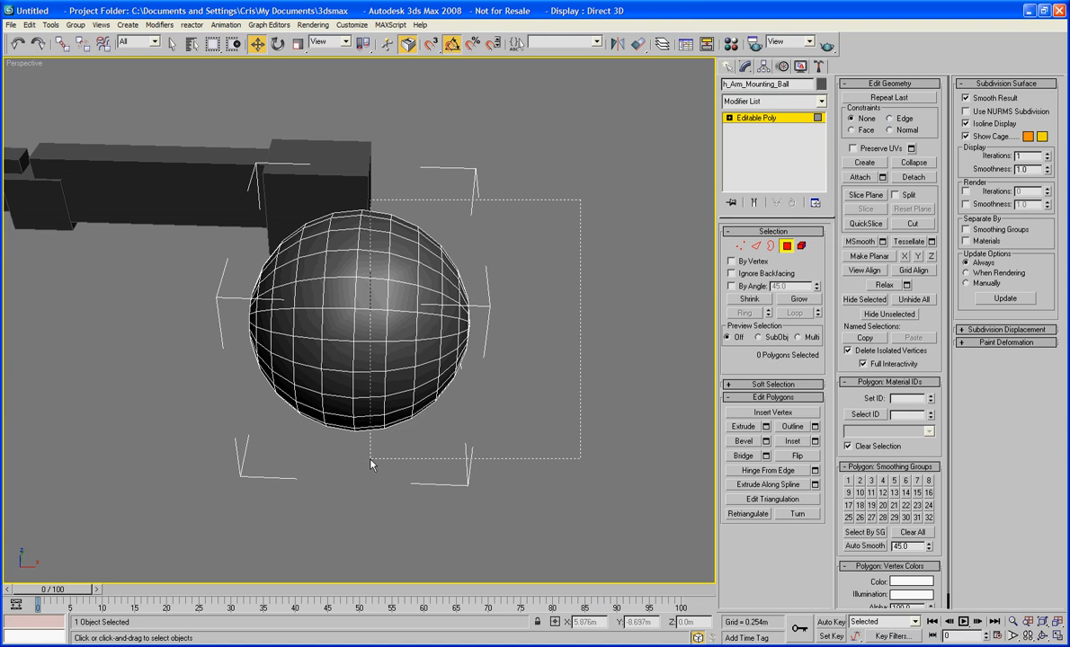
alt+middle_drag(372, 472, 435, 447)
Clone the selected half in place as a new object named L_Mech_arm_Mounting_Ball_Socket.
shift+drag(474, 329, 475, 329)
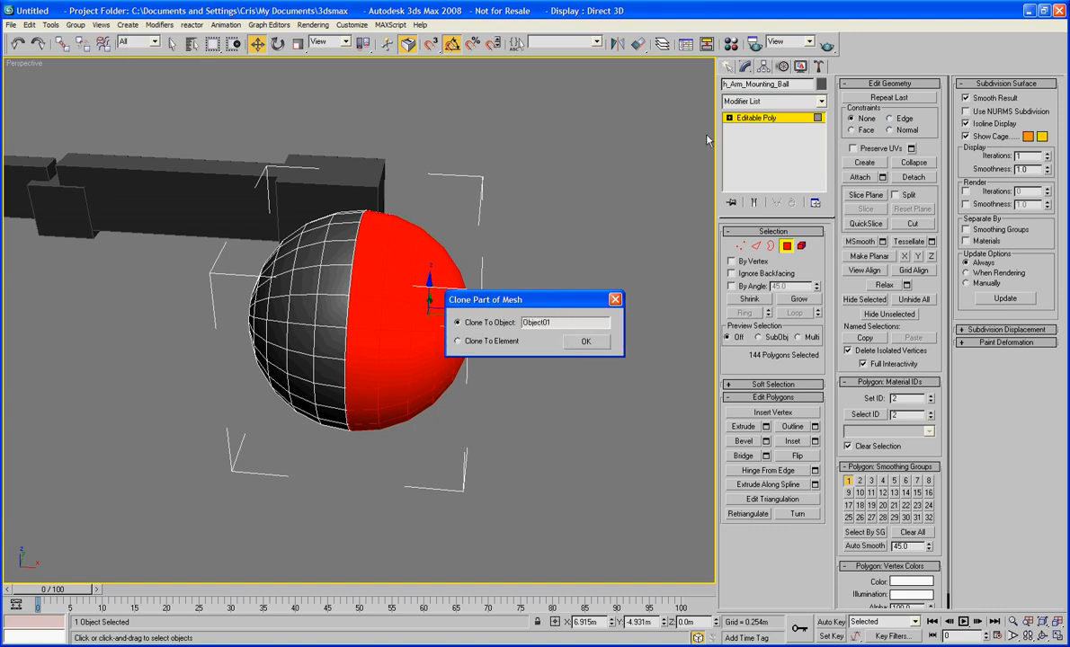
double_click(575, 322)
text(L_Mrch)
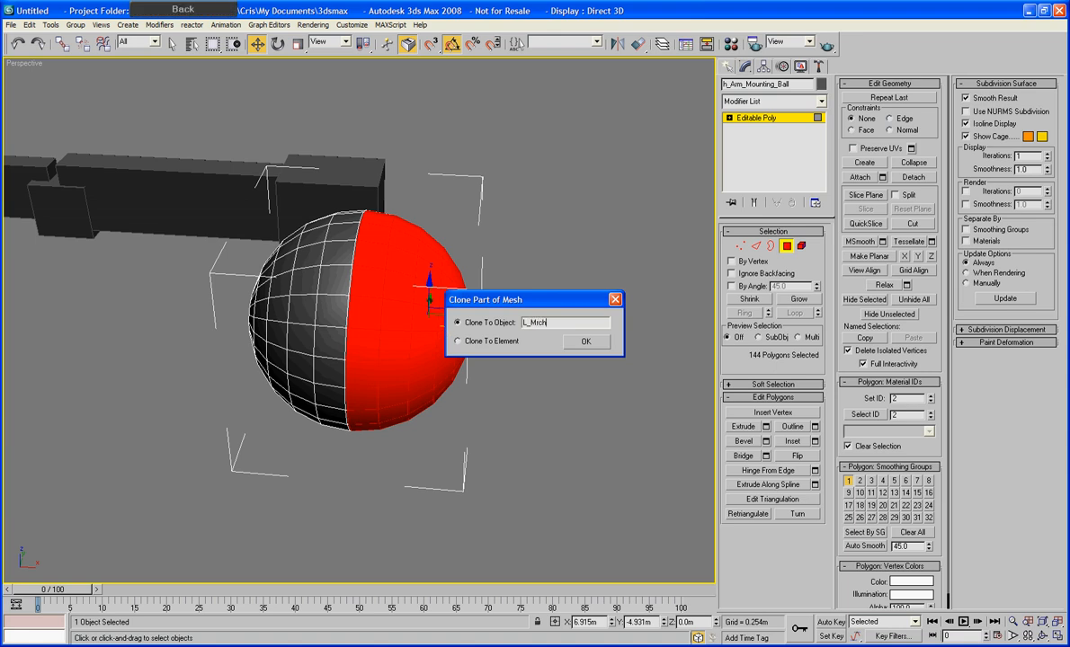
text(e)
text(ch_arm_)
text(Mo)
text(unting_Ball_Socket)
key(Return)
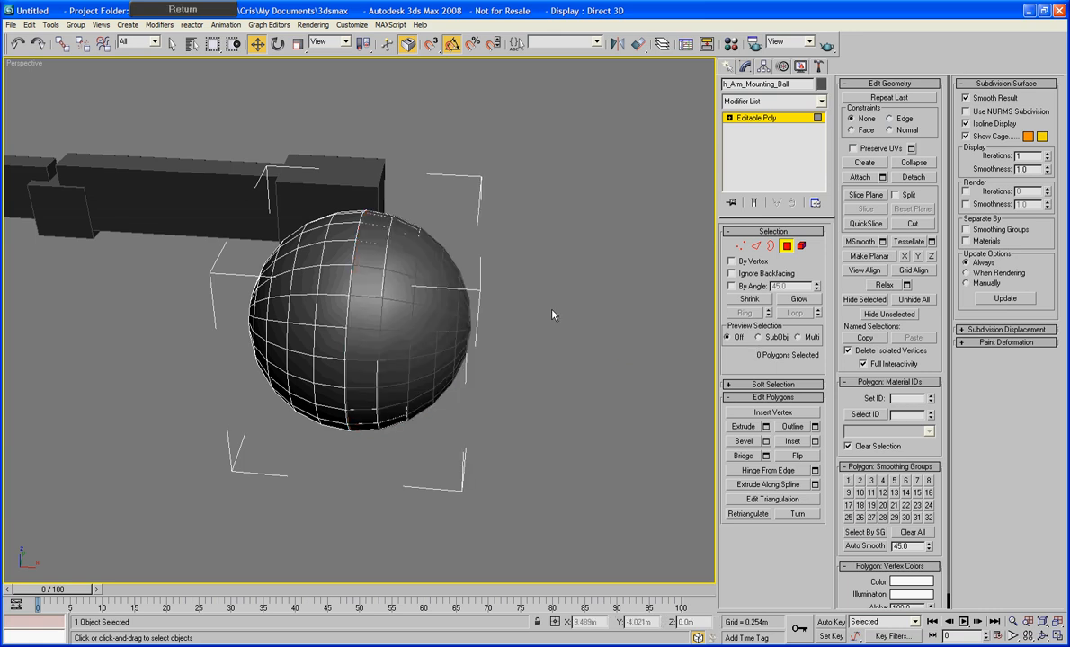
Select the cloned half-sphere object and flip the normals of its whole element.
click(785, 248)
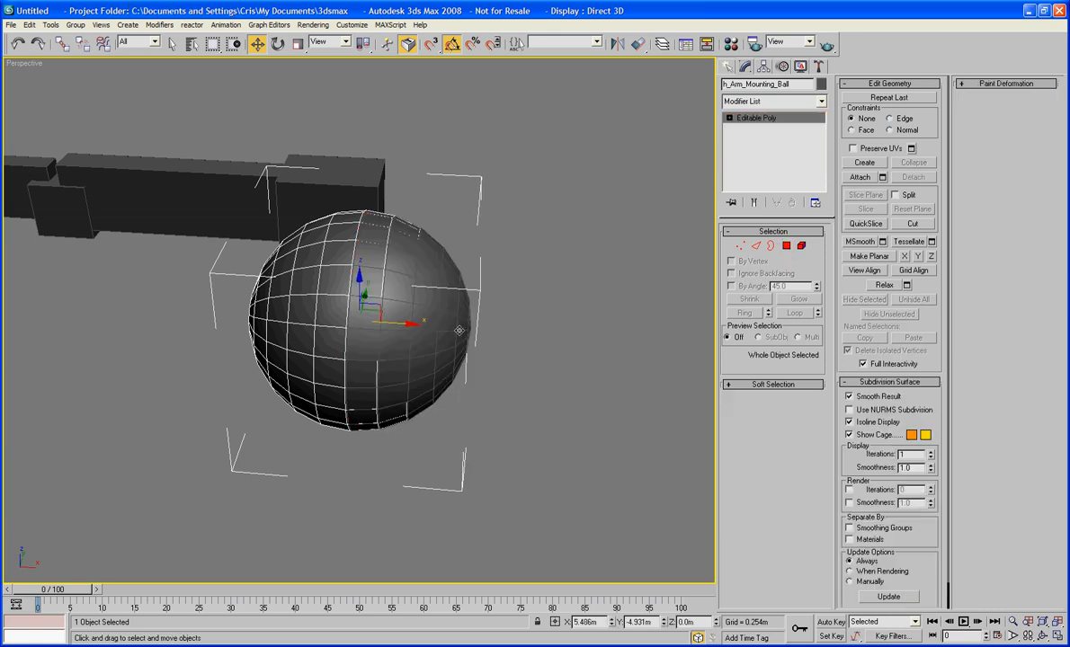
click(458, 331)
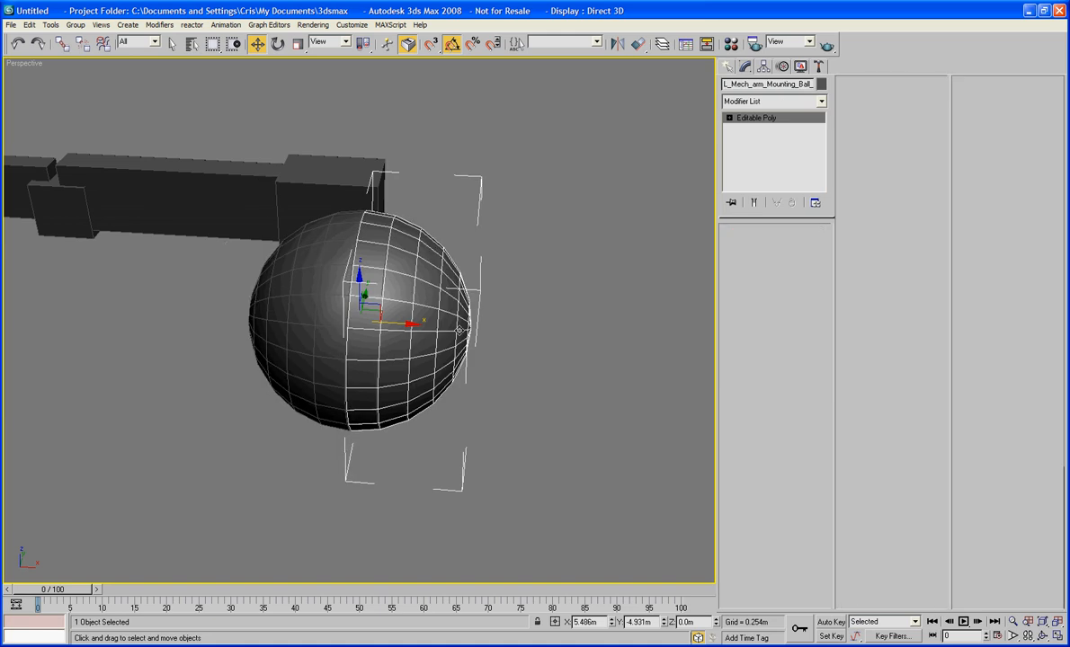
alt+middle_drag(508, 403, 567, 403)
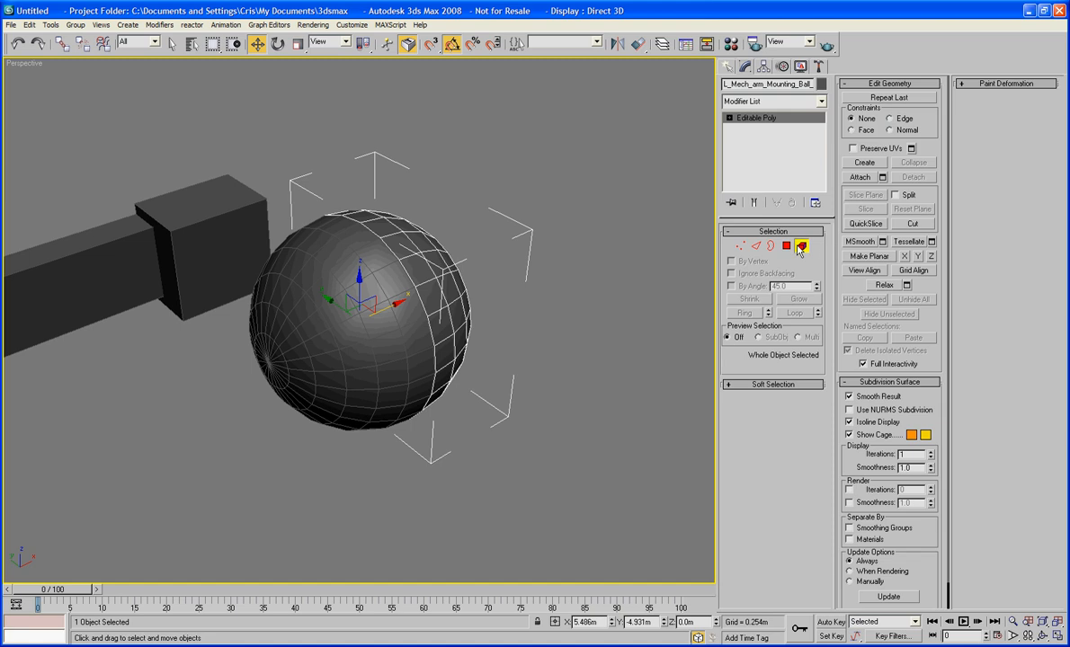
key(5)
click(791, 413)
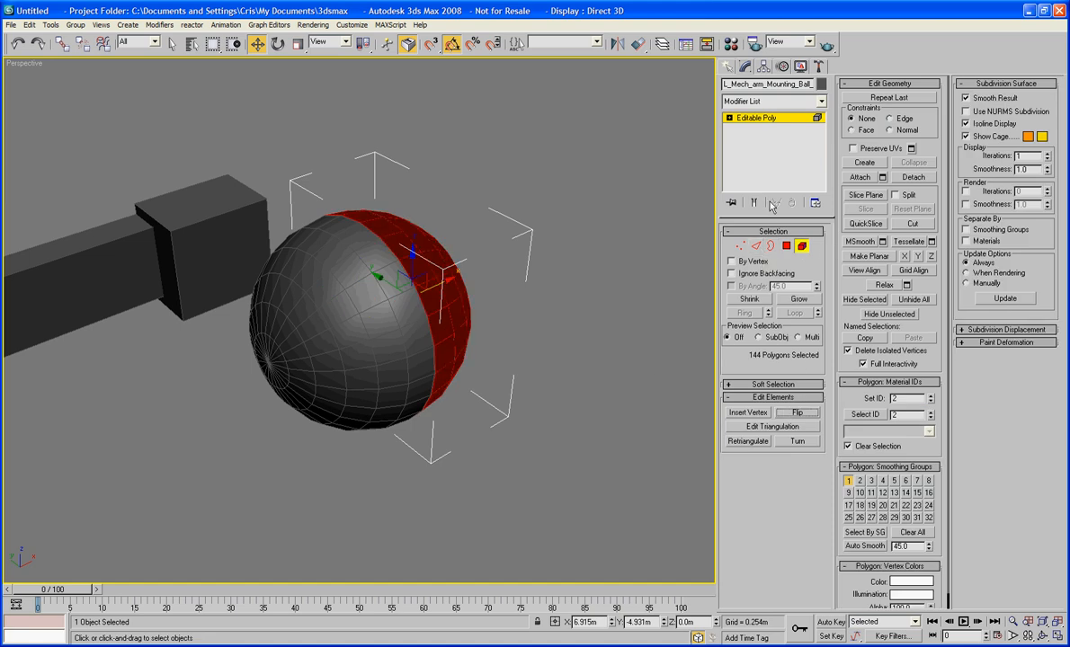
click(801, 245)
Add a Push modifier to the cloned half-sphere with a push value of -0.005 m.
click(797, 102)
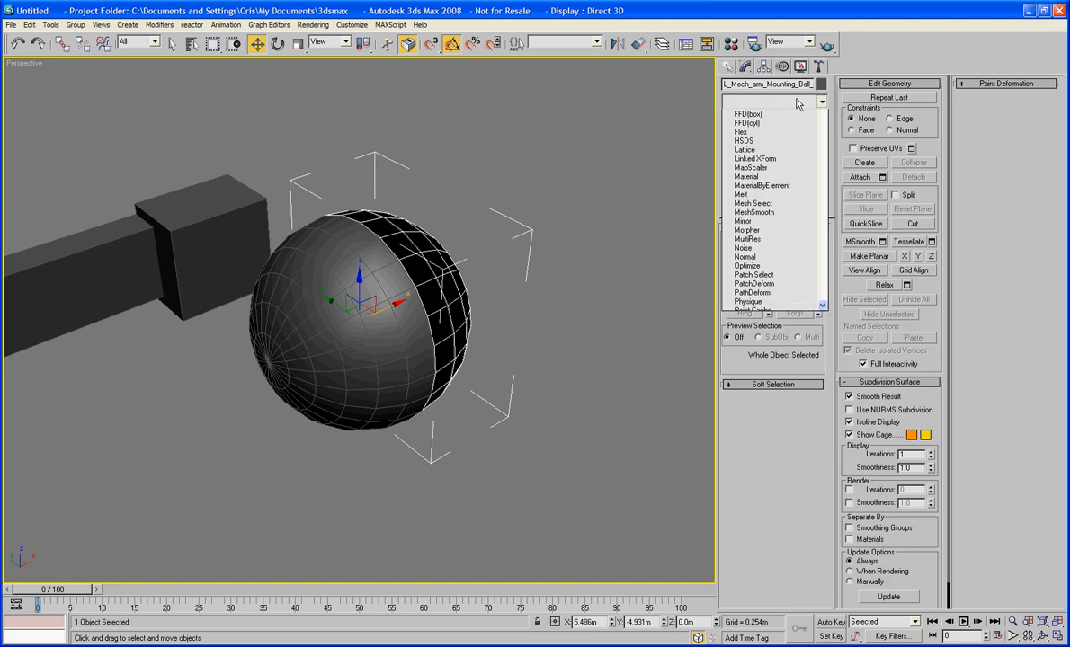
key(p)
key(p)
key(p)
key(p)
key(p)
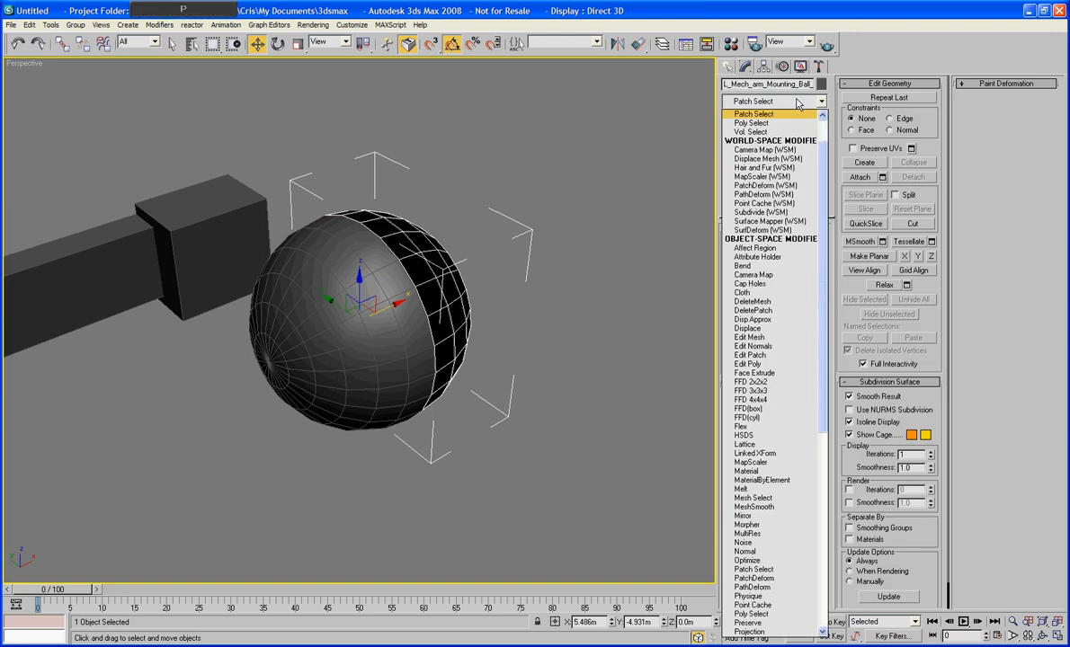
key(p)
key(p)
key(p)
key(p)
key(p)
key(p)
key(p)
key(p)
key(p)
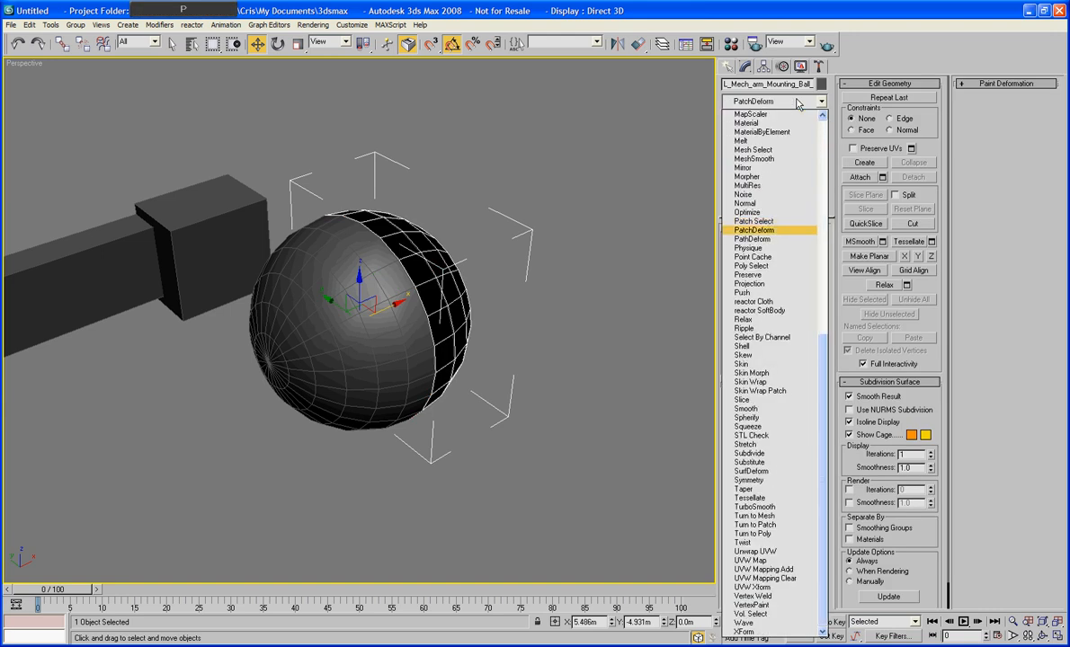
key(Return)
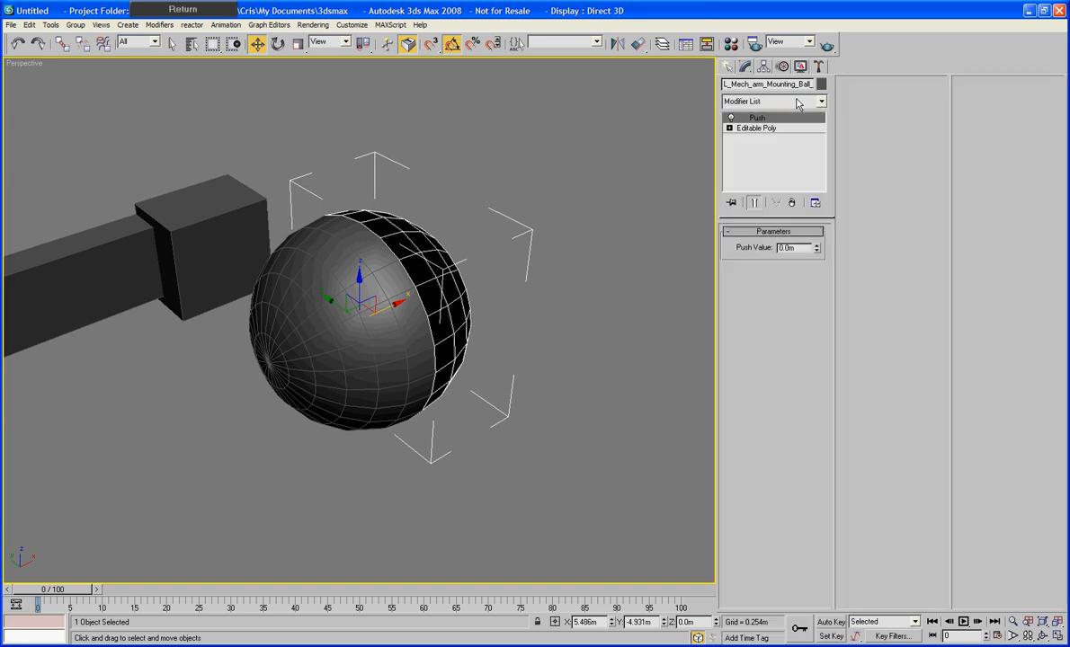
mouse_move(816, 250)
mouse_down()
mouse_move(819, 322)
mouse_move(818, 261)
mouse_up()
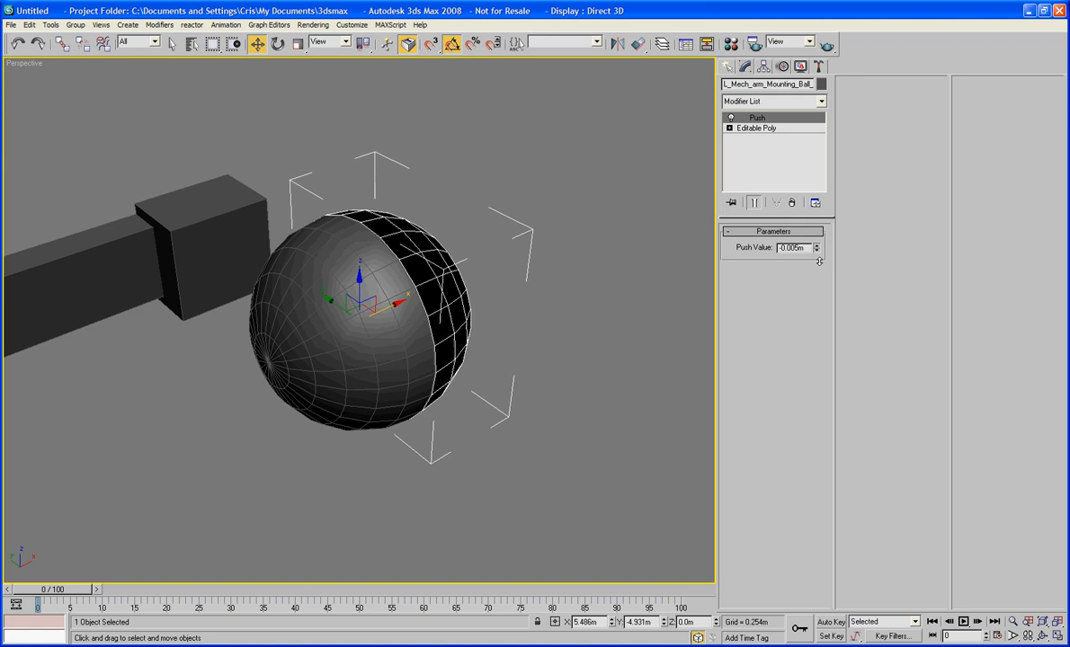
Collapse the pushed half-sphere back to an Editable Poly.
right_click(476, 295)
mouse_move(505, 396)
click(587, 407)
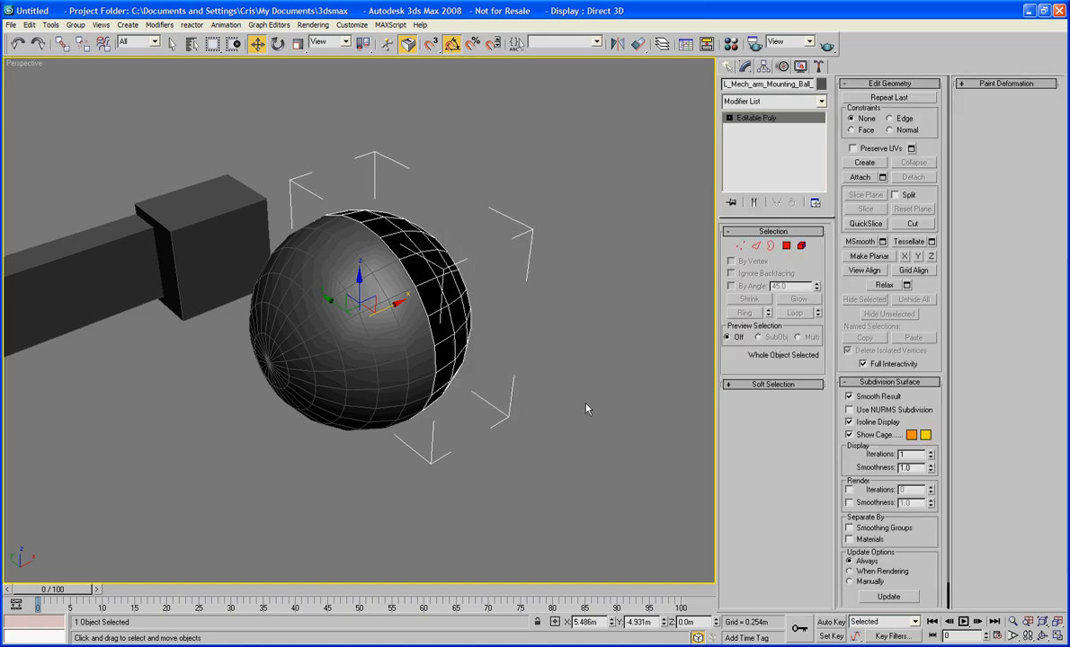
Extend the half-sphere's open border outward into a new rim by scale-copying it to about 106% in Y and Z.
click(769, 246)
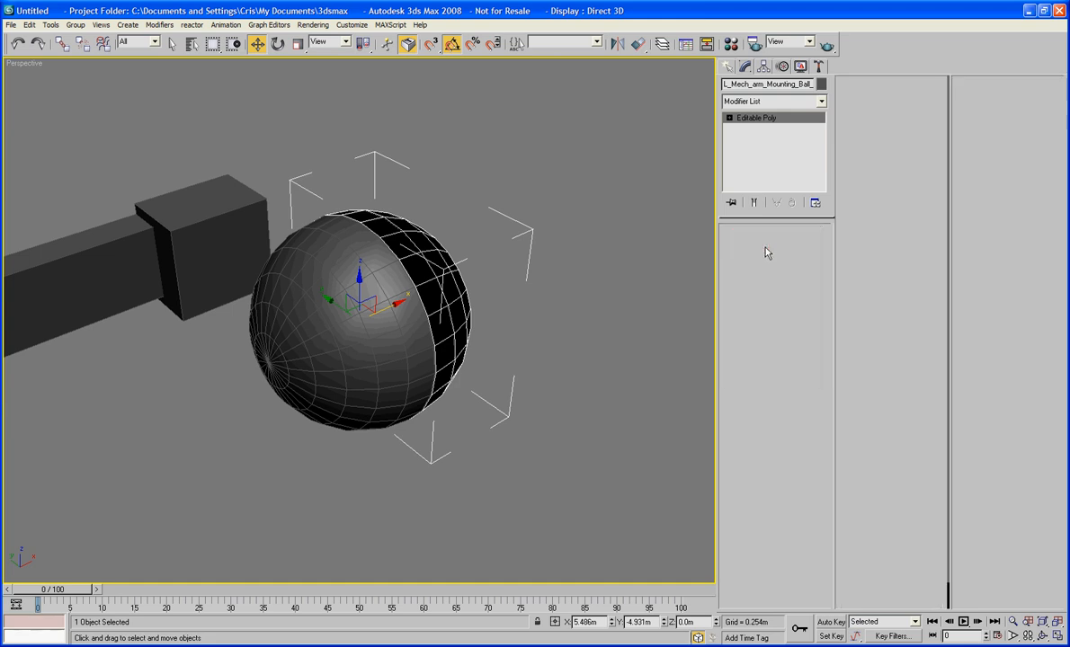
click(435, 365)
key(e)
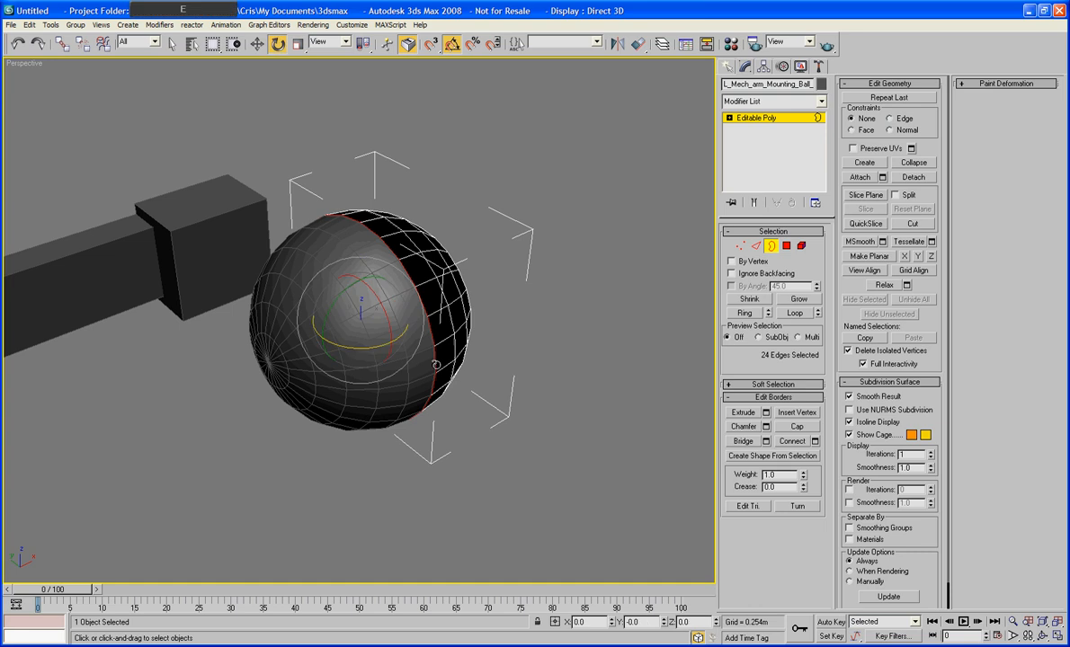
key(r)
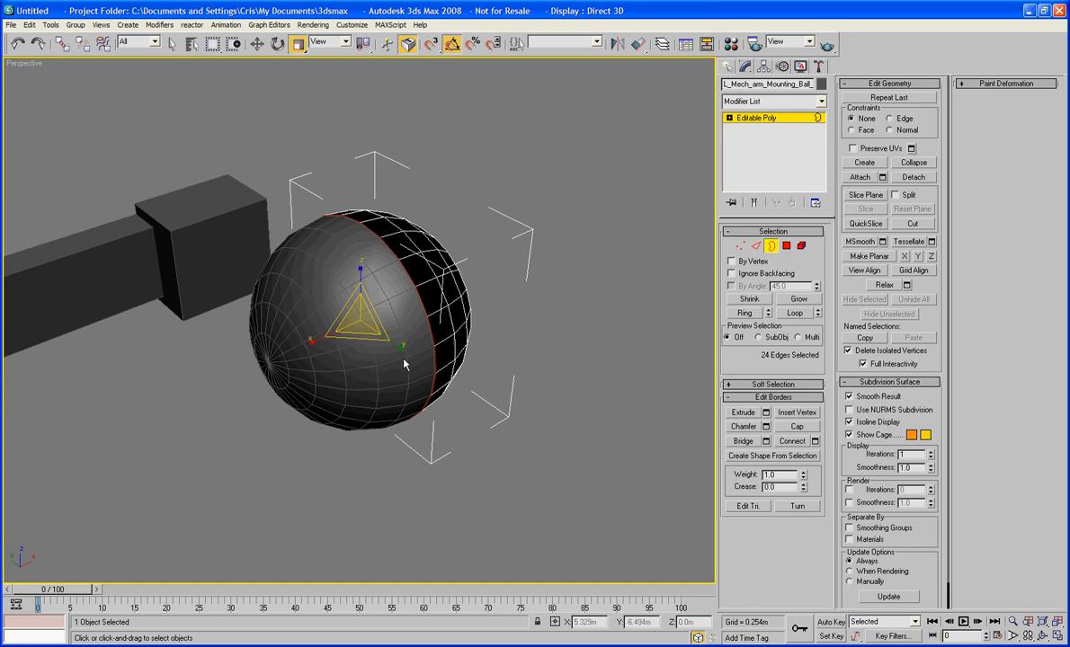
middle_drag(403, 363, 434, 351)
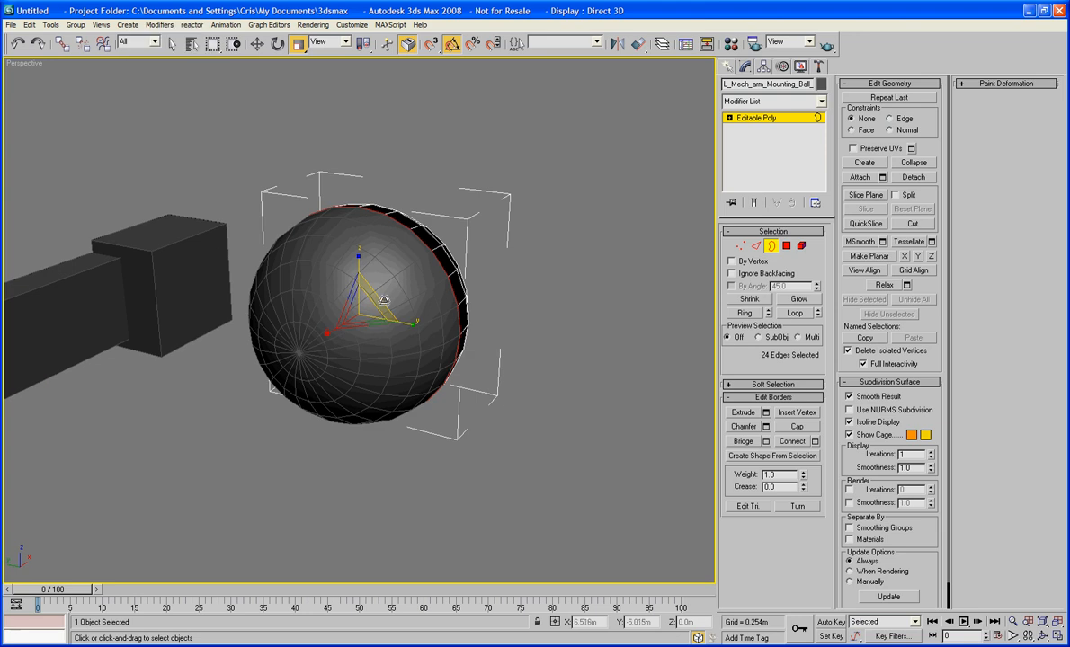
shift+drag(384, 300, 385, 298)
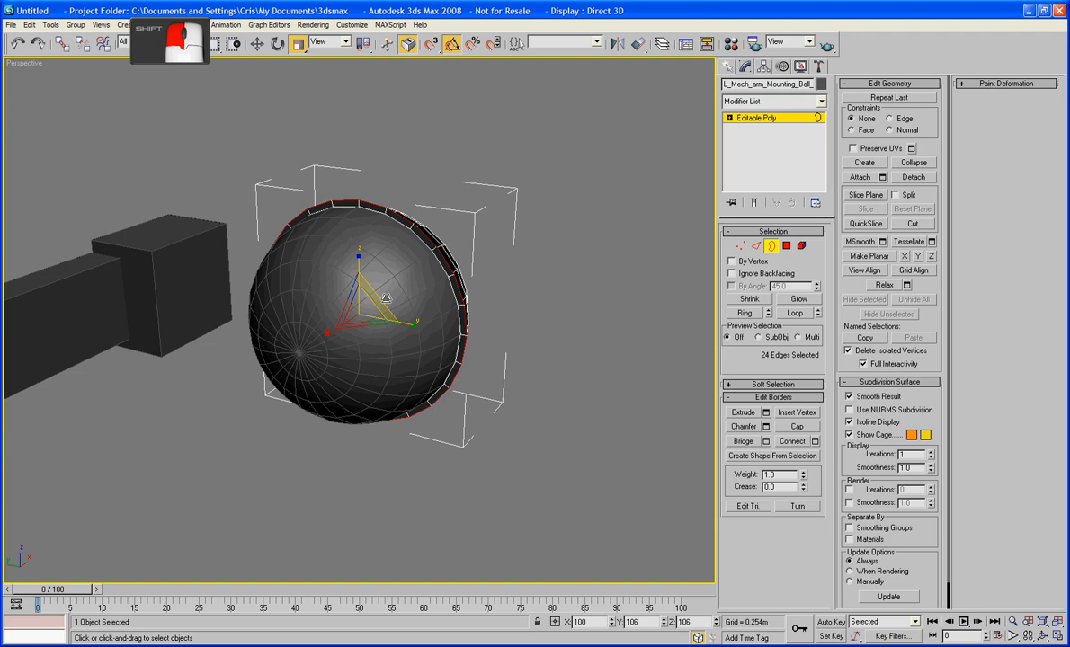
Extend the socket's outer rim border about 1.2 m along X with a move-copy, forming a band around the back of the half-sphere.
shift+drag(386, 297, 386, 297)
alt+middle_drag(441, 269, 467, 310)
key(w)
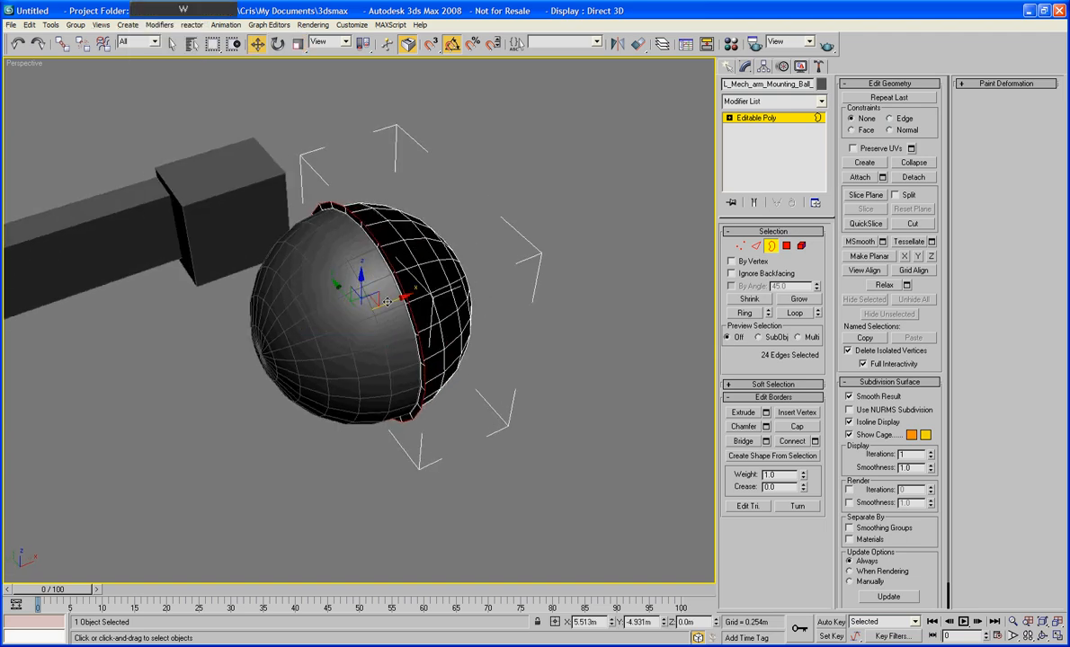
shift+drag(406, 291, 438, 283)
alt+middle_drag(438, 283, 455, 337)
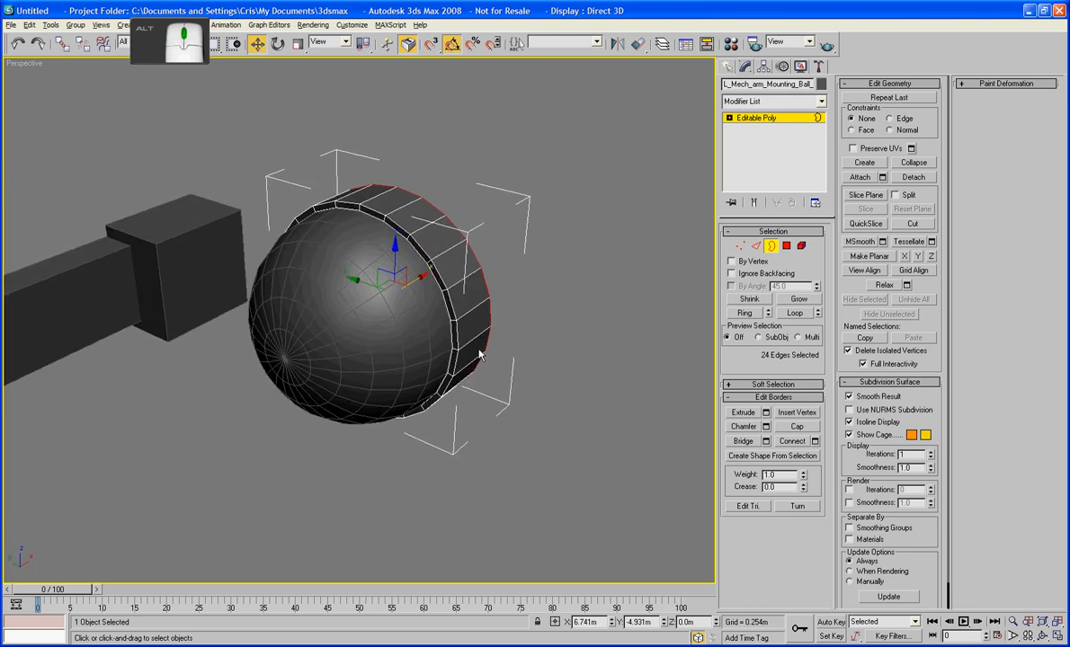
Scale the band's open border up uniformly so the band flares outward, and leave border editing.
key(e)
key(r)
drag(424, 313, 420, 281)
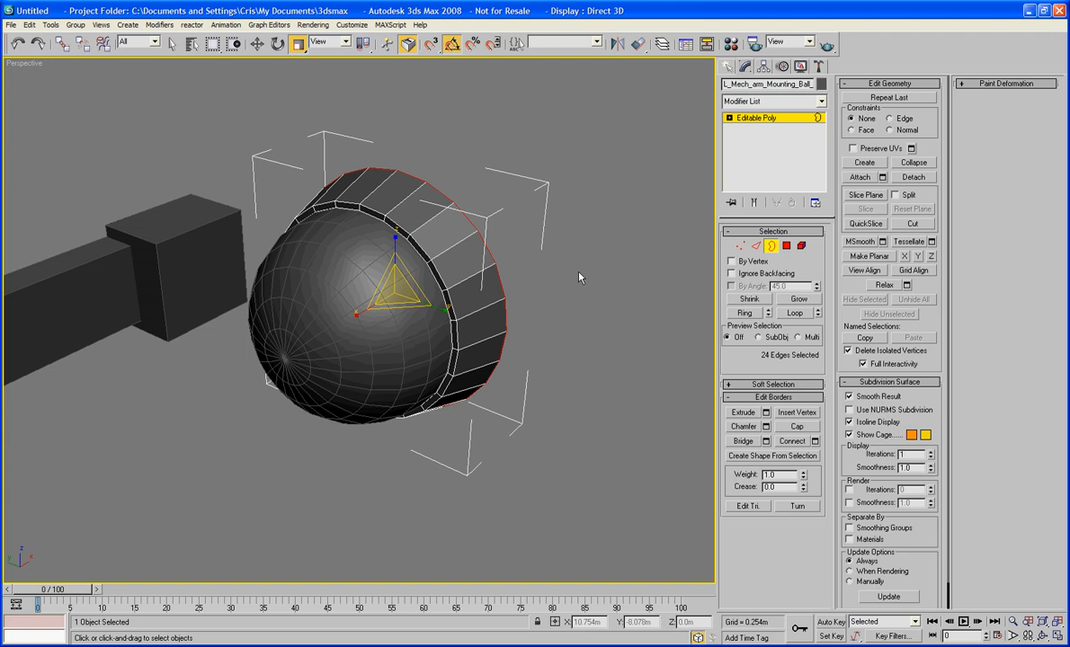
click(683, 265)
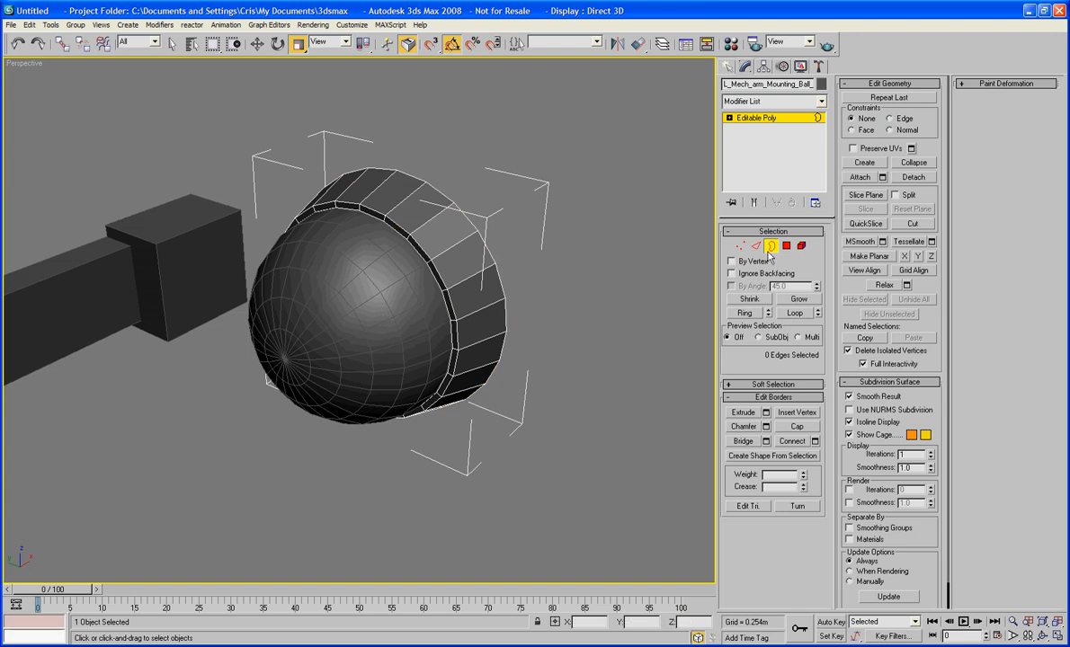
key(3)
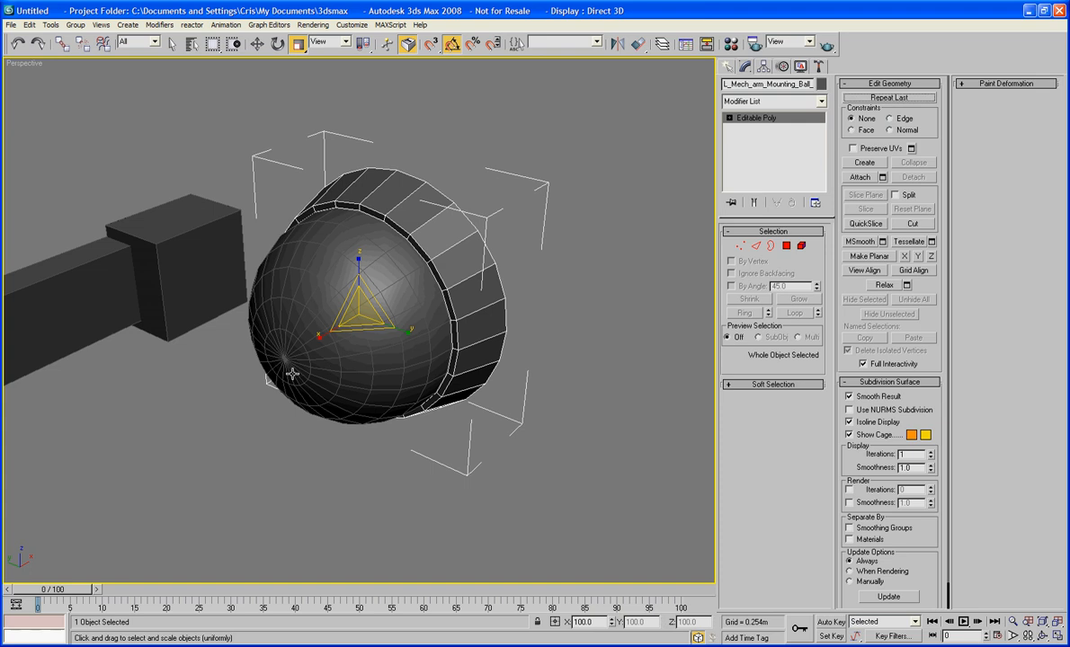
Deselect the socket and select the mounting ball.
middle_drag(290, 371, 288, 409)
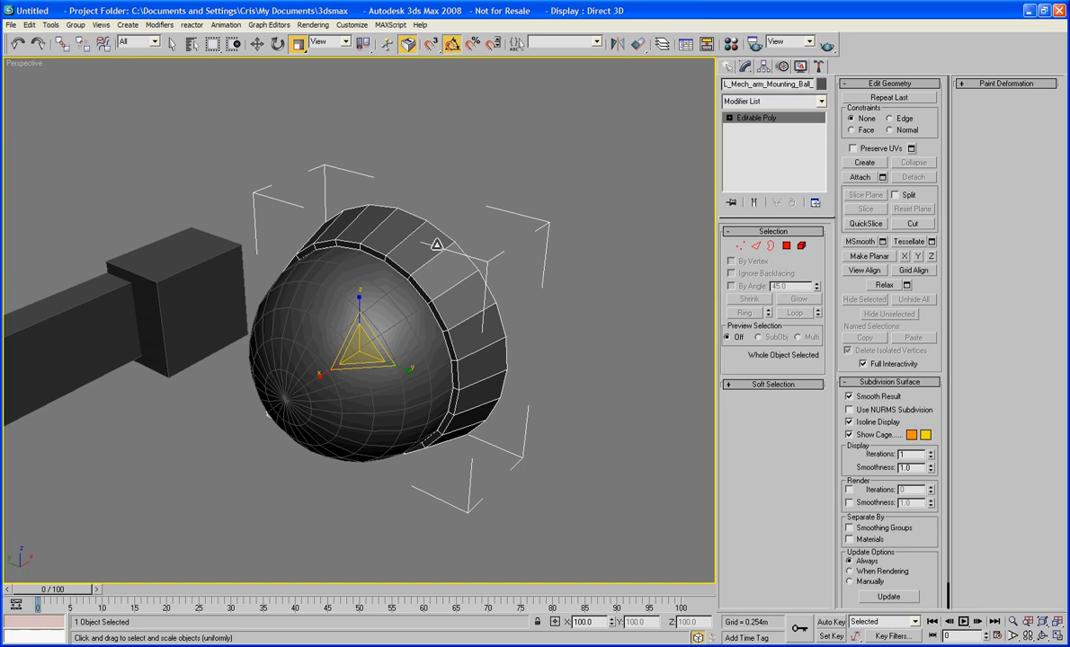
click(594, 282)
click(373, 336)
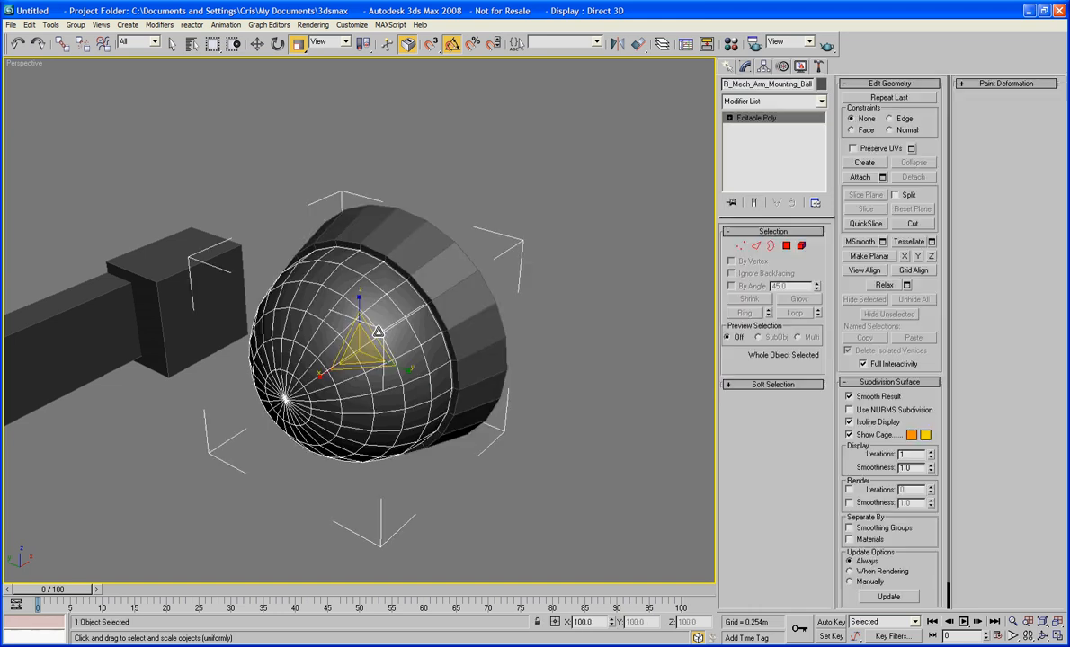
Try to extrude two adjacent polygons on the side of the mounting ball.
click(786, 245)
click(403, 322)
ctrl+click(379, 313)
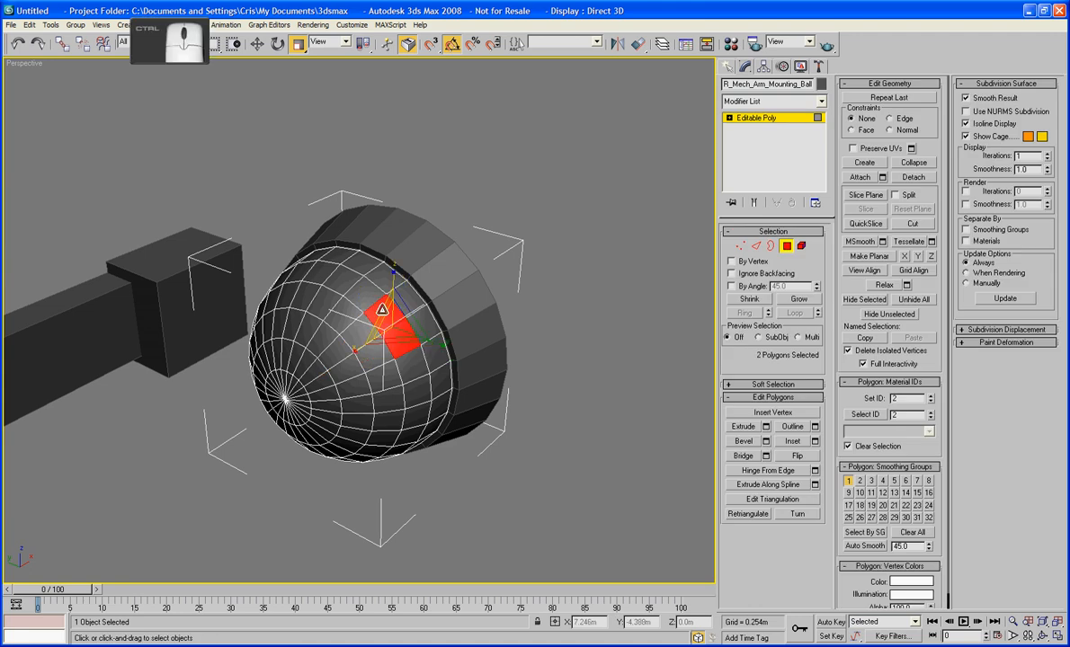
click(743, 427)
drag(394, 334, 402, 309)
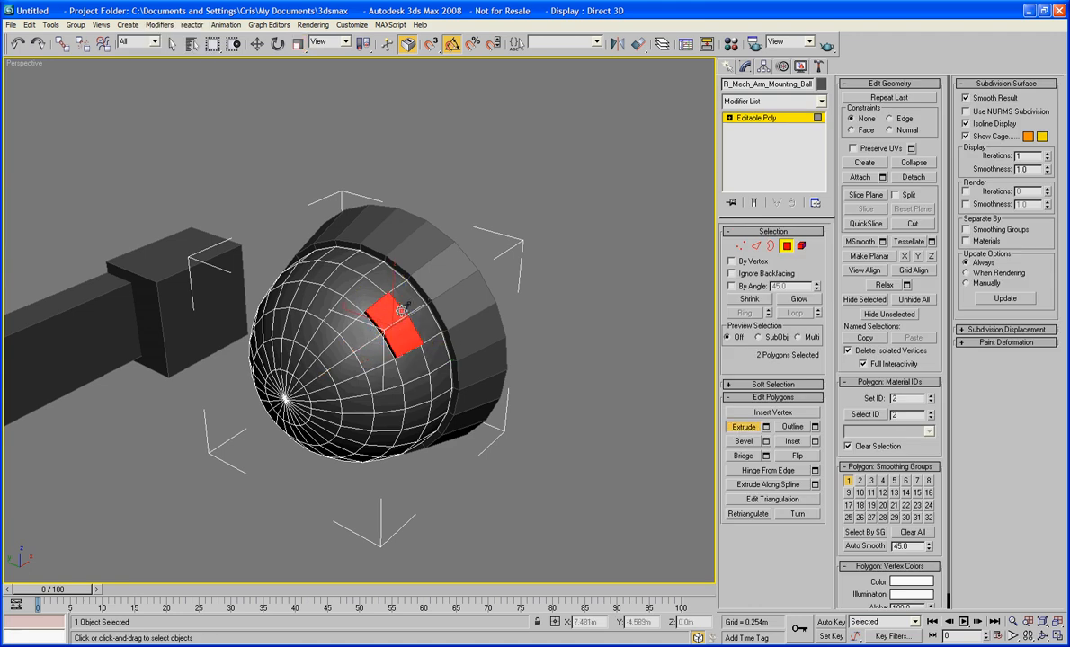
key(ctrl+shift+d)
mouse_move(370, 333)
mouse_down()
mouse_move(427, 299)
mouse_move(425, 316)
mouse_up()
key(Escape)
key(r)
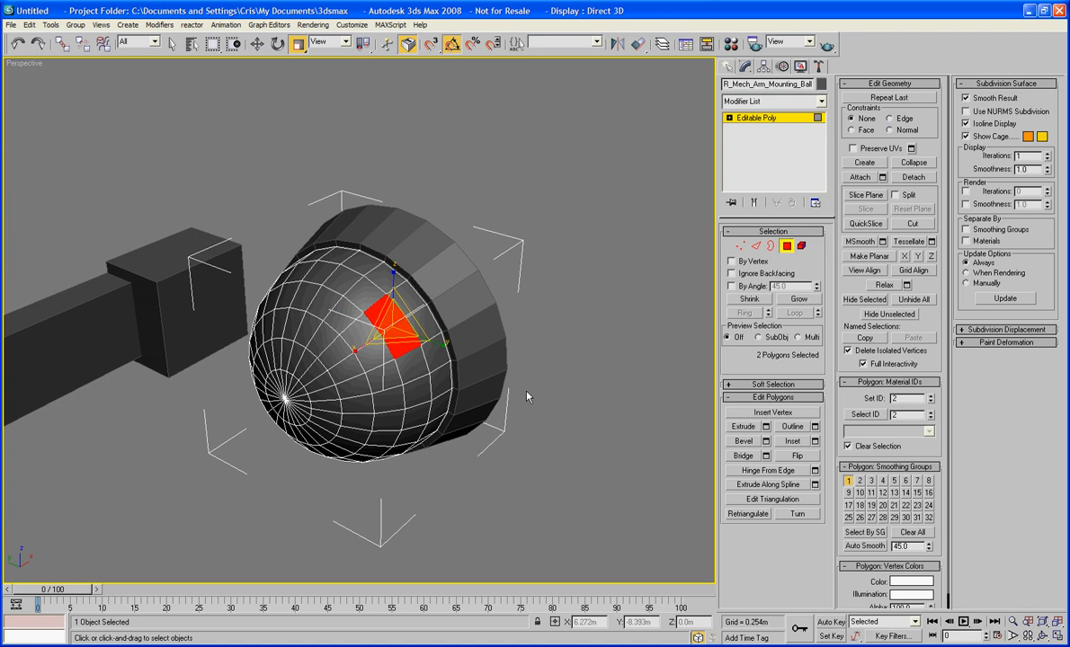
click(509, 490)
Select the edge loop circling the ball's front pole, convert it to a polygon selection and delete those polygons.
alt+middle_drag(509, 487, 565, 418)
scroll(512, 432, up, 3)
key(2)
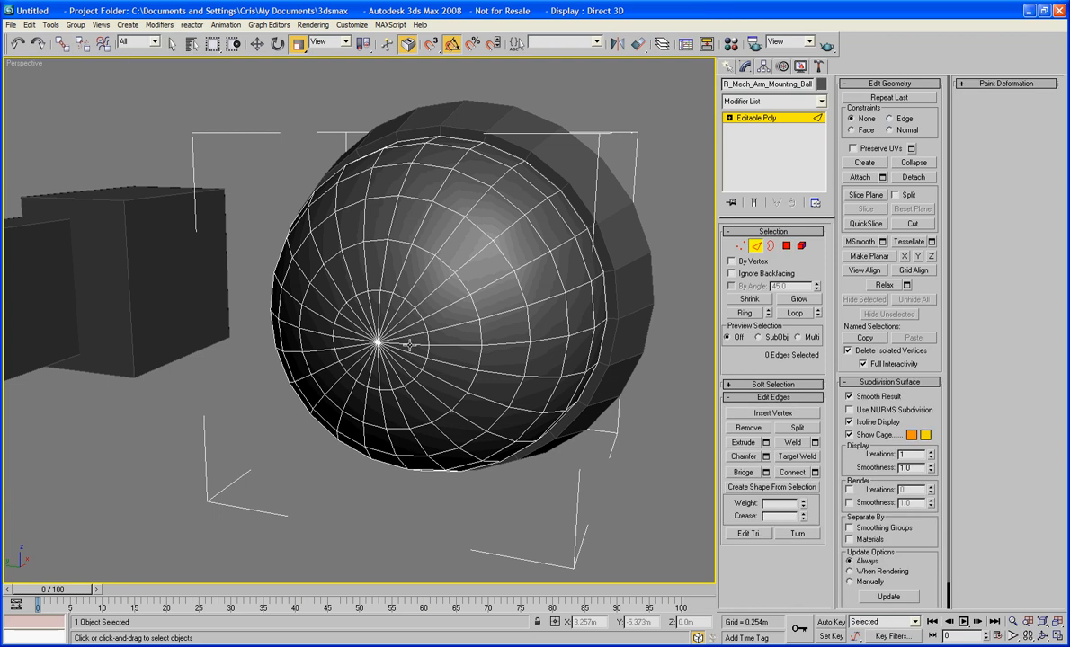
click(410, 344)
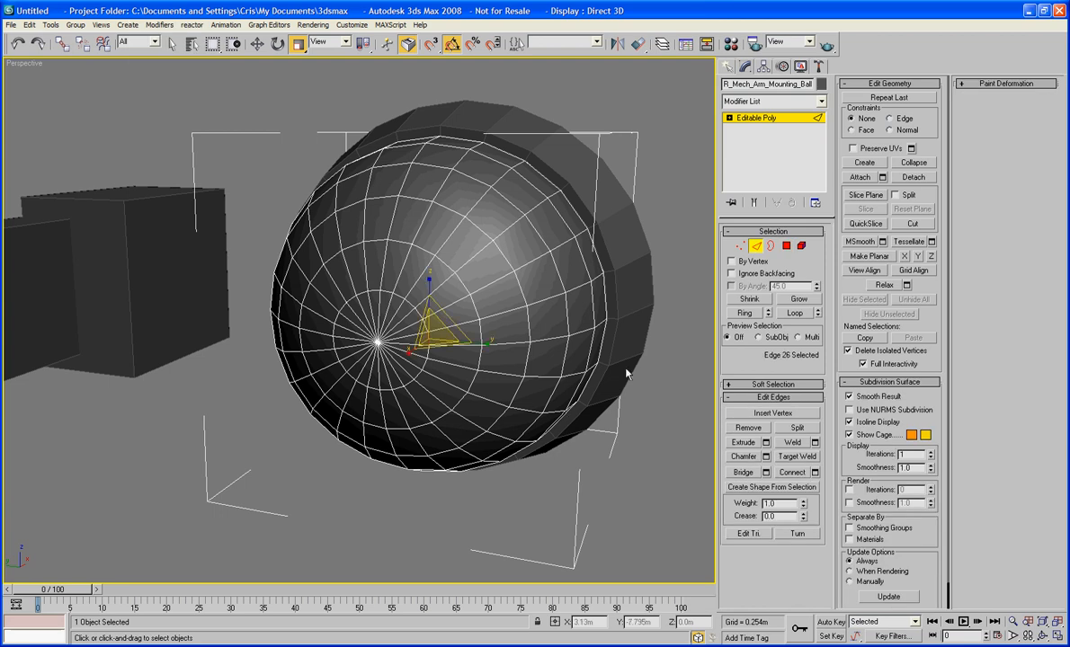
click(798, 313)
ctrl+click(787, 246)
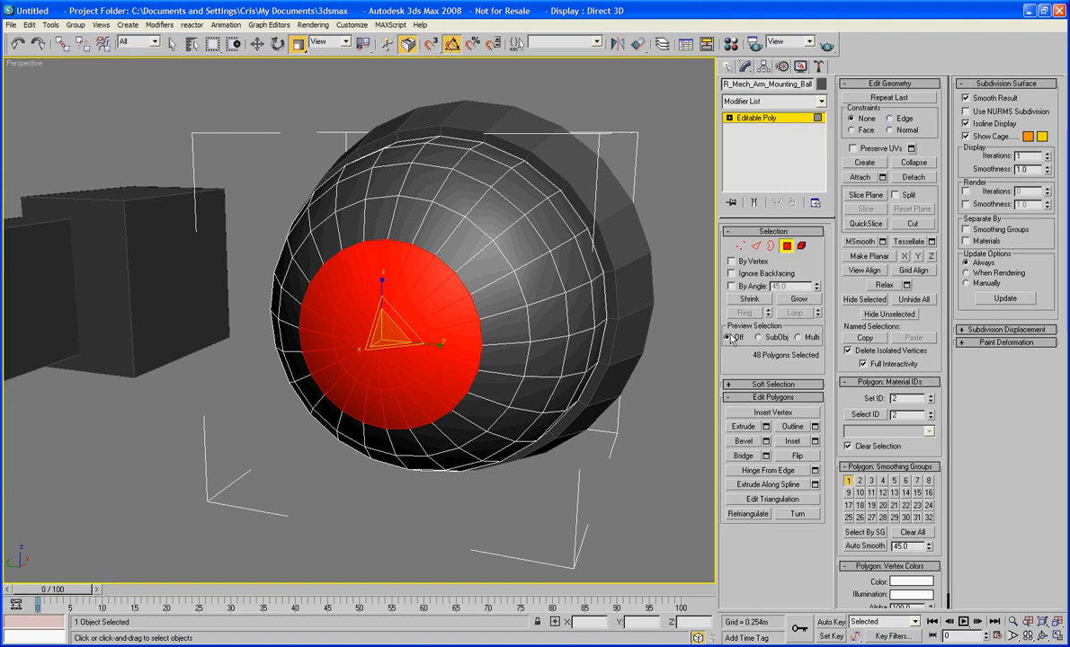
alt+middle_drag(586, 302, 486, 343)
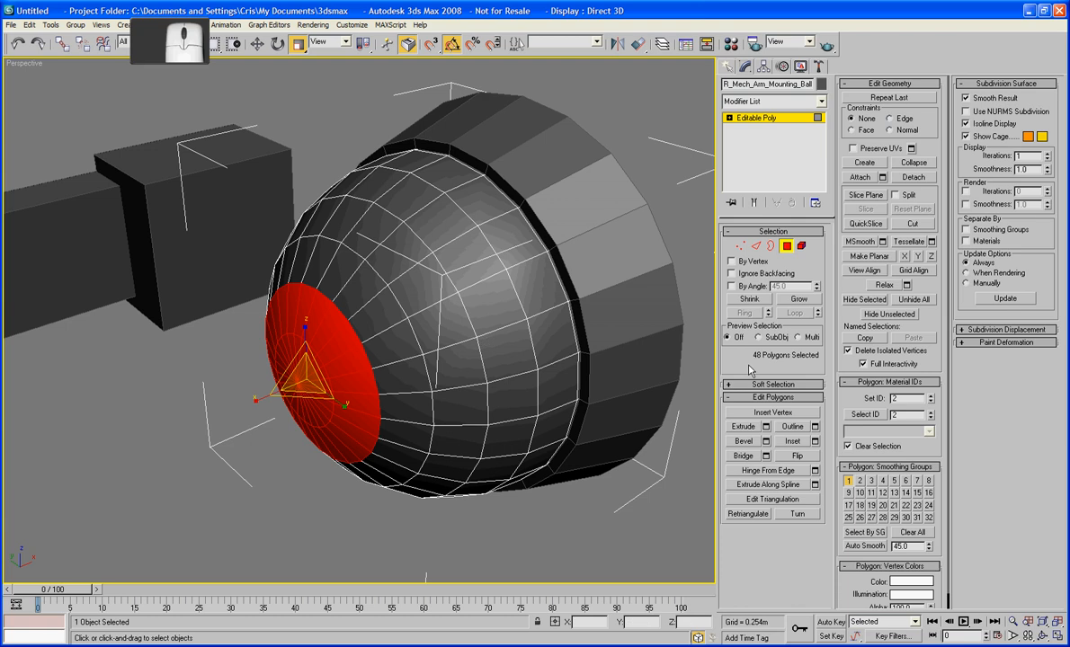
key(Delete)
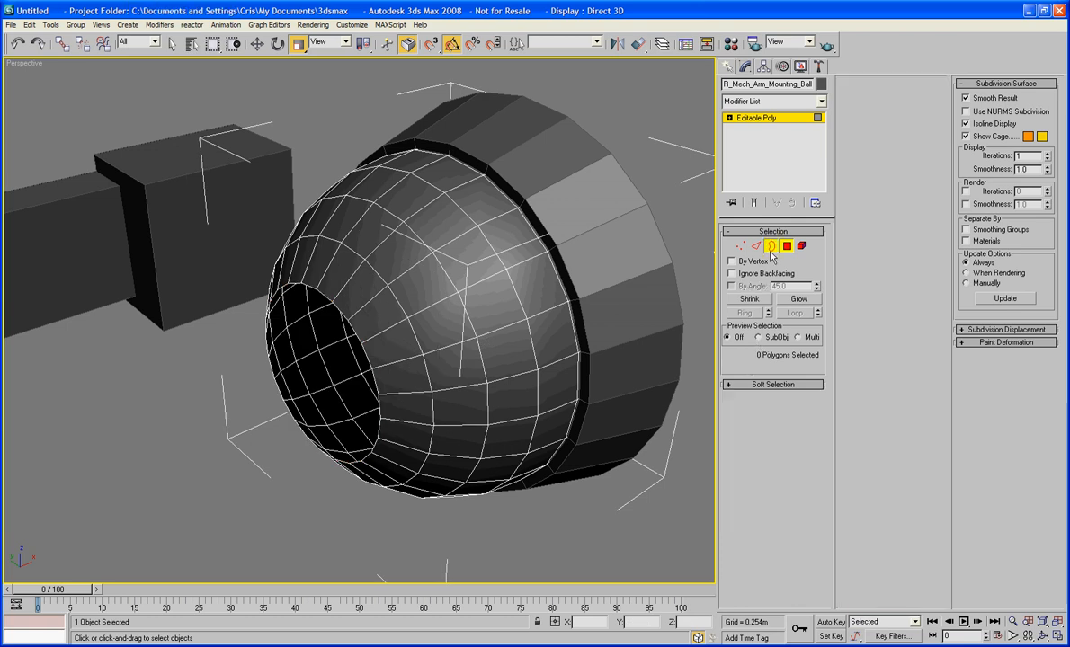
Cap the open border of the hole in the front of the ball.
key(3)
click(377, 385)
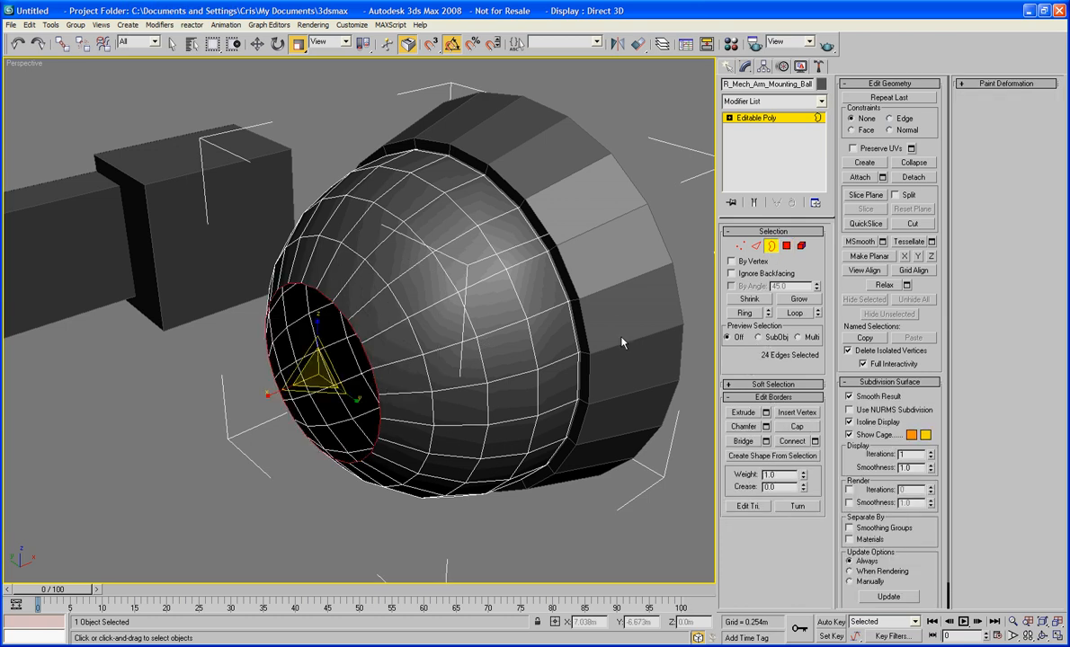
alt+middle_drag(394, 416, 718, 383)
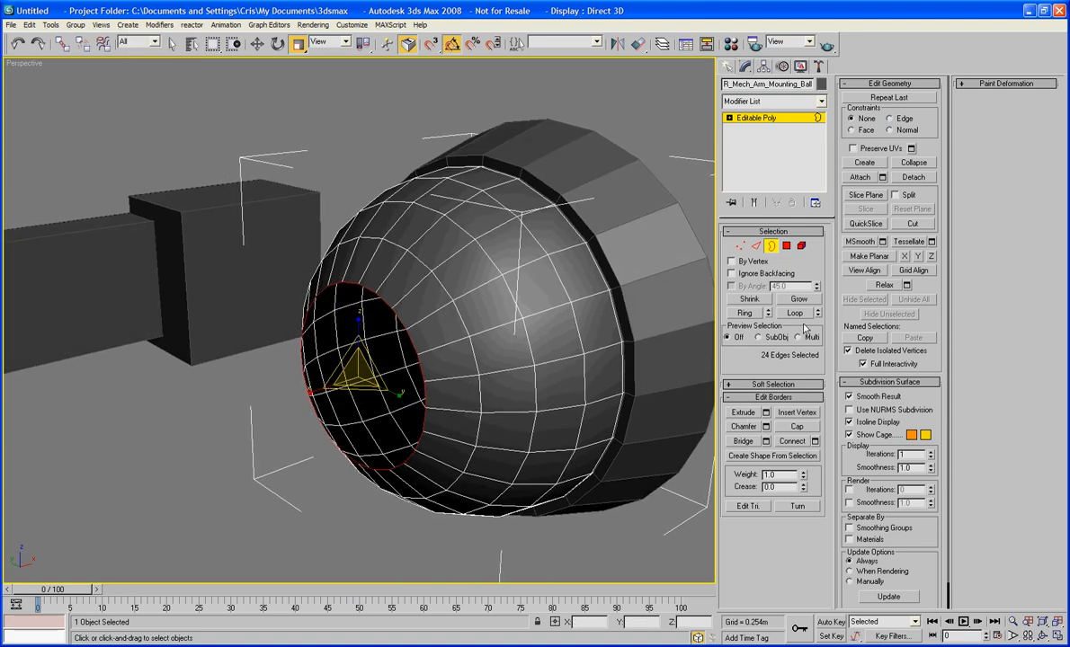
click(785, 431)
Select four groups of four polygons on the ring around the ball's cap, leaving two polygons between neighbouring groups.
alt+middle_drag(238, 518, 340, 444)
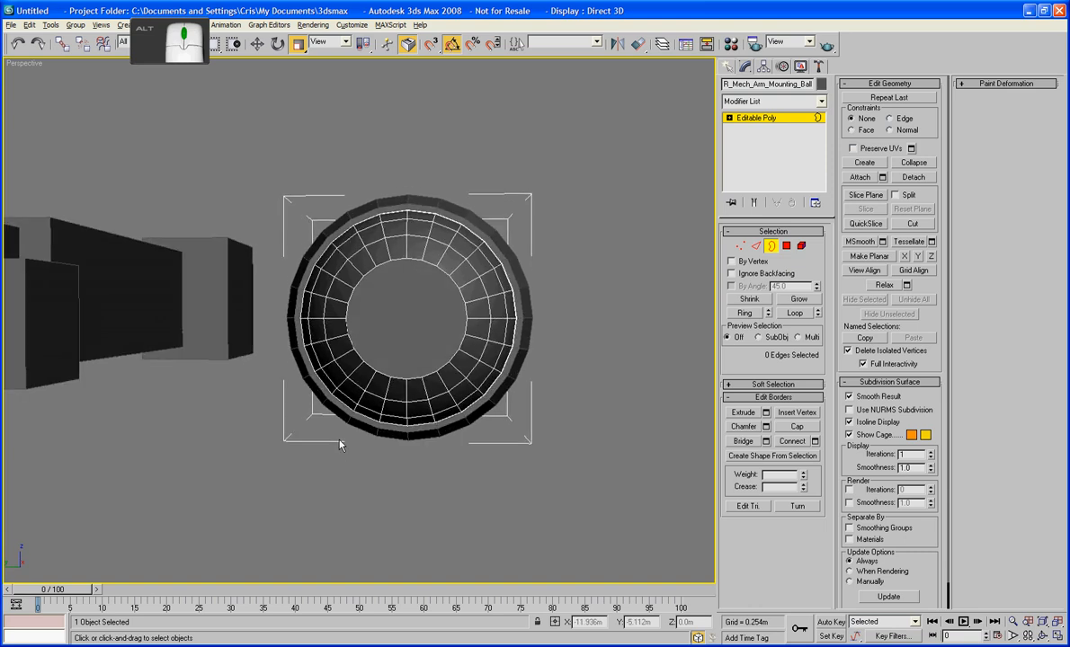
click(786, 246)
click(785, 247)
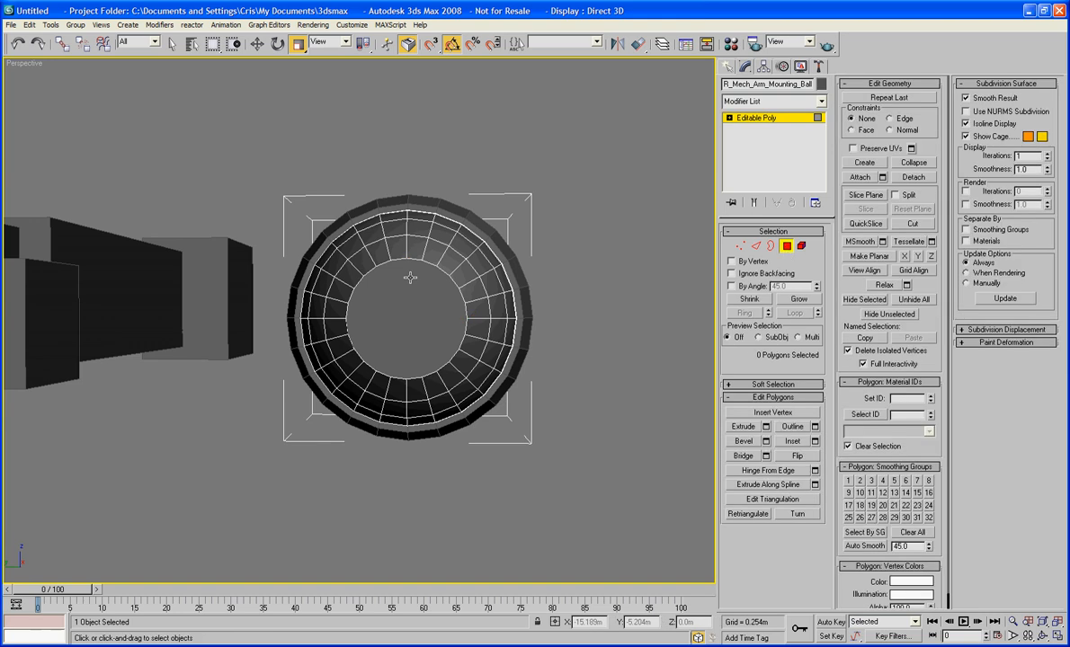
click(432, 249)
ctrl+click(450, 258)
ctrl+click(463, 273)
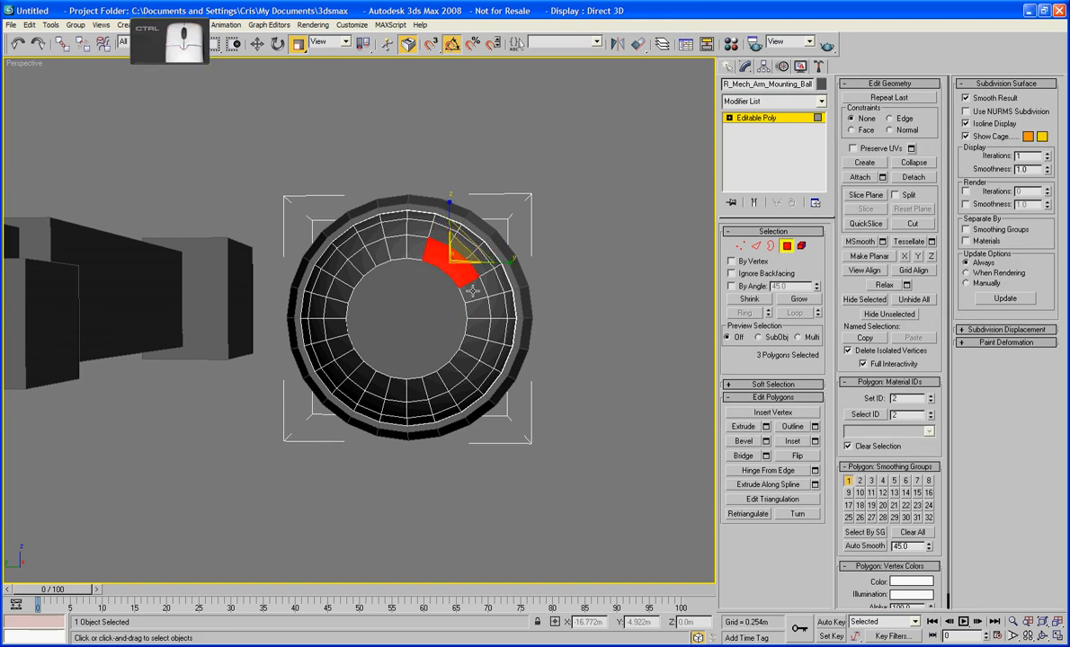
ctrl+click(477, 297)
ctrl+click(478, 353)
ctrl+click(468, 367)
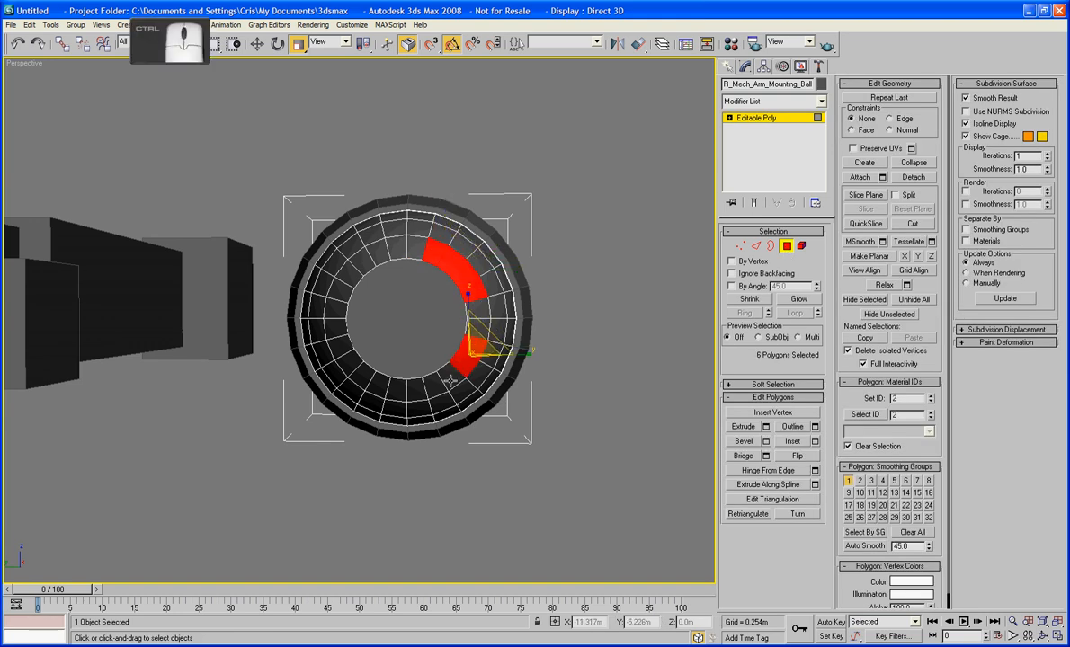
ctrl+click(453, 379)
ctrl+click(437, 387)
ctrl+click(373, 385)
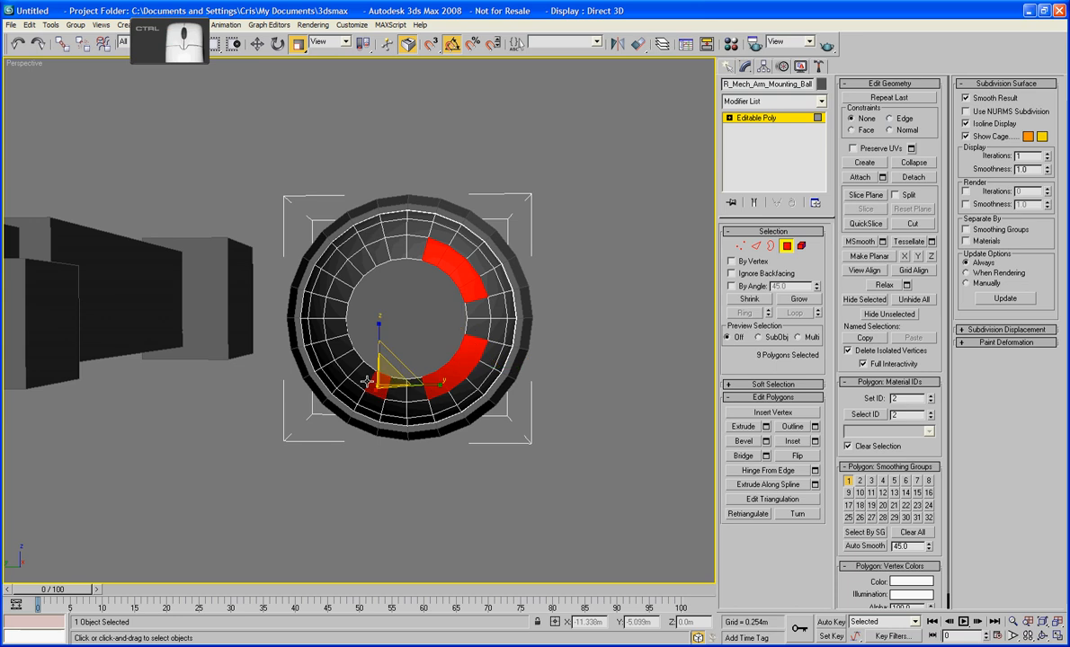
ctrl+click(362, 376)
ctrl+click(348, 361)
ctrl+click(334, 340)
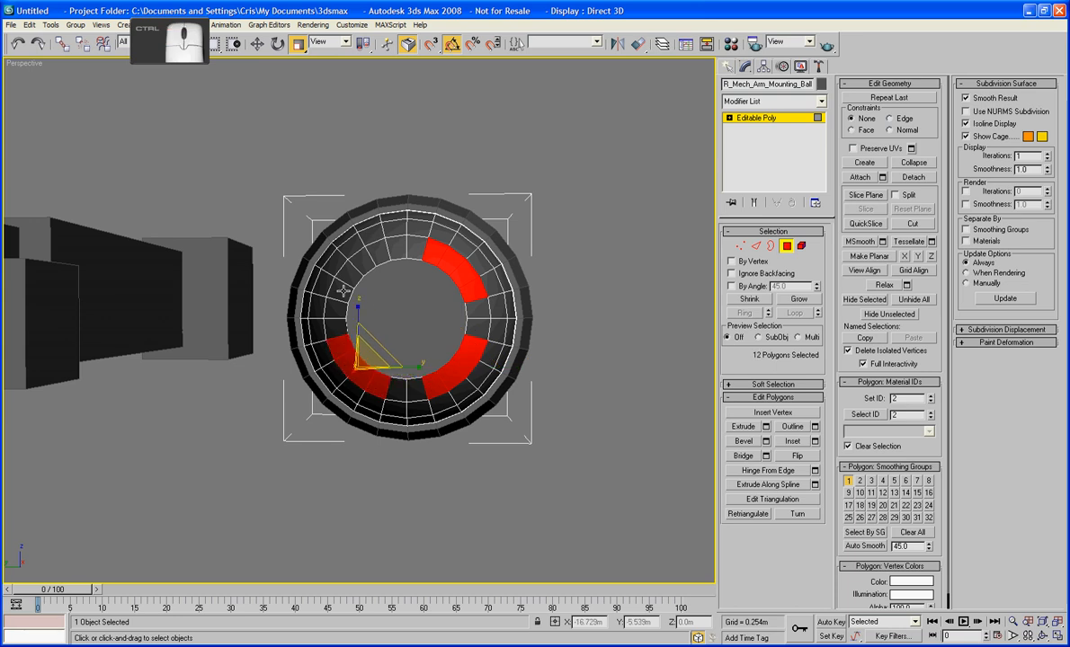
ctrl+click(335, 290)
ctrl+click(351, 270)
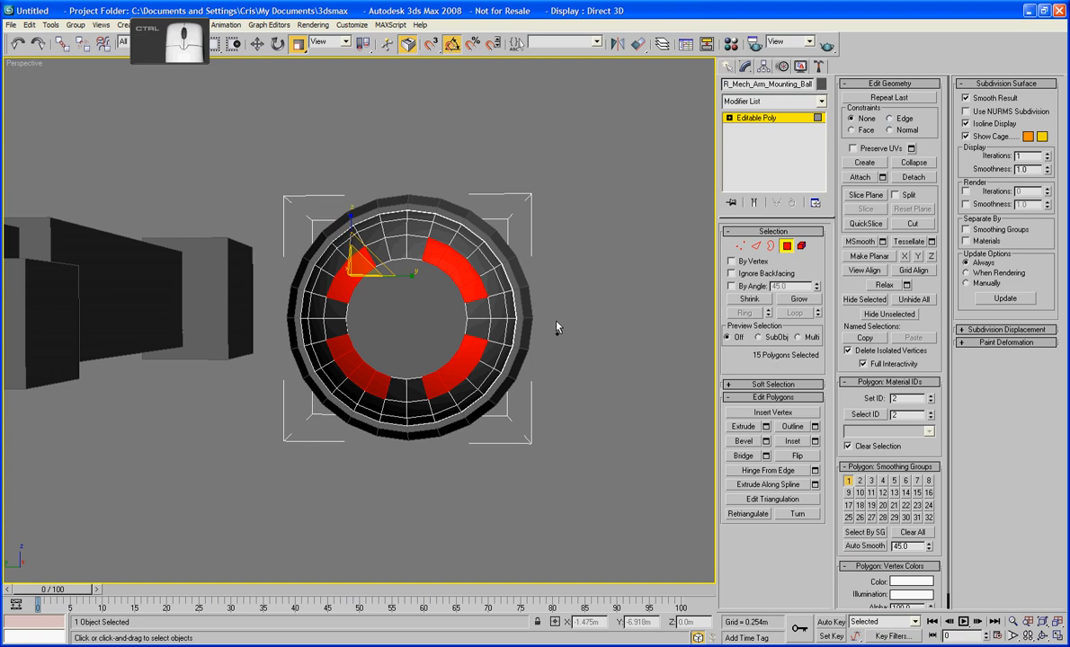
ctrl+click(367, 261)
ctrl+click(373, 253)
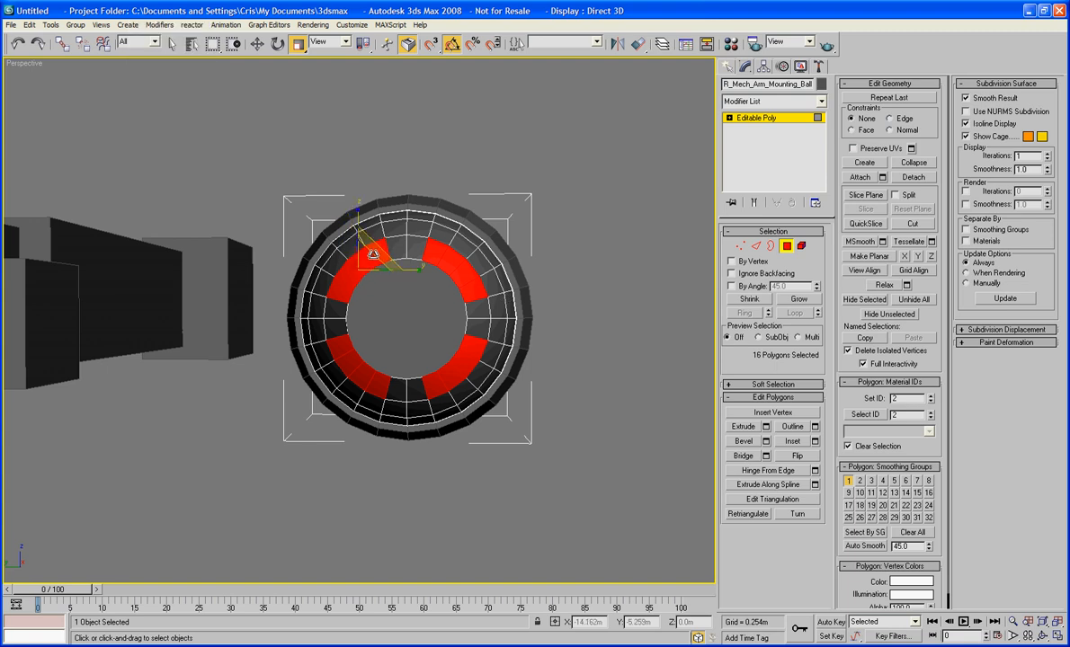
alt+middle_drag(628, 249, 357, 255)
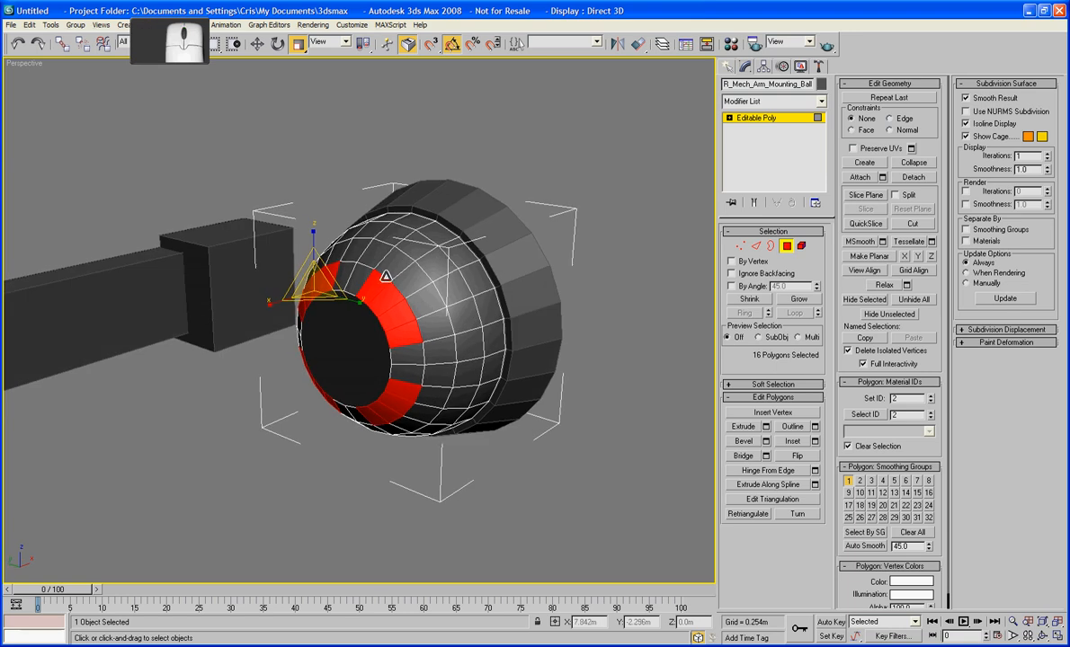
Leave polygon editing on the ball, and move the flared socket along X away from the ball.
click(789, 246)
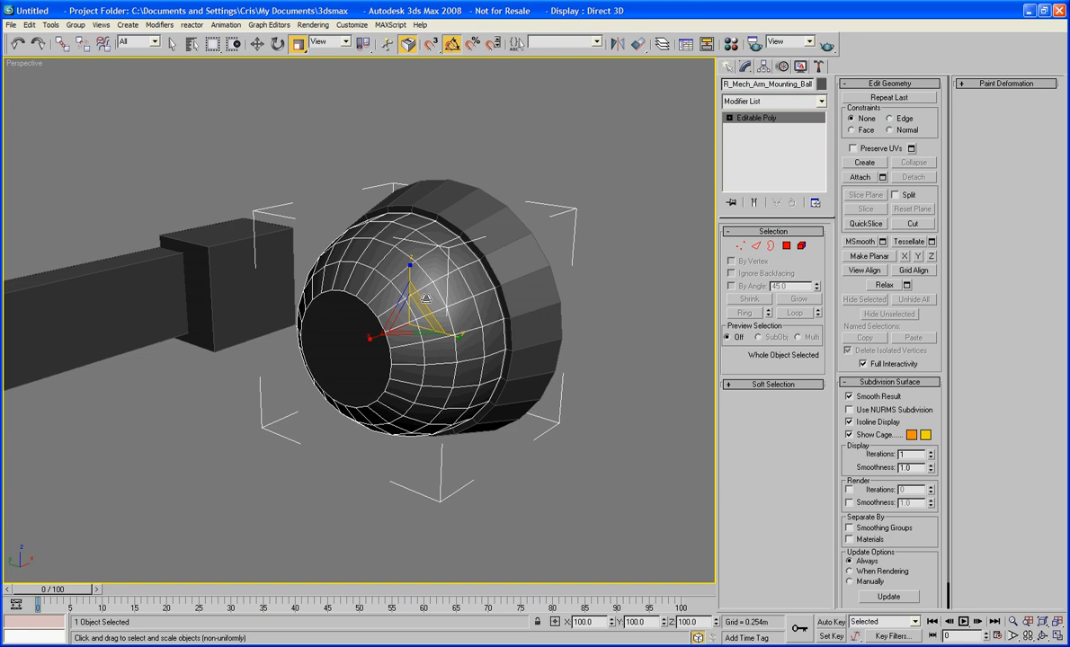
click(531, 292)
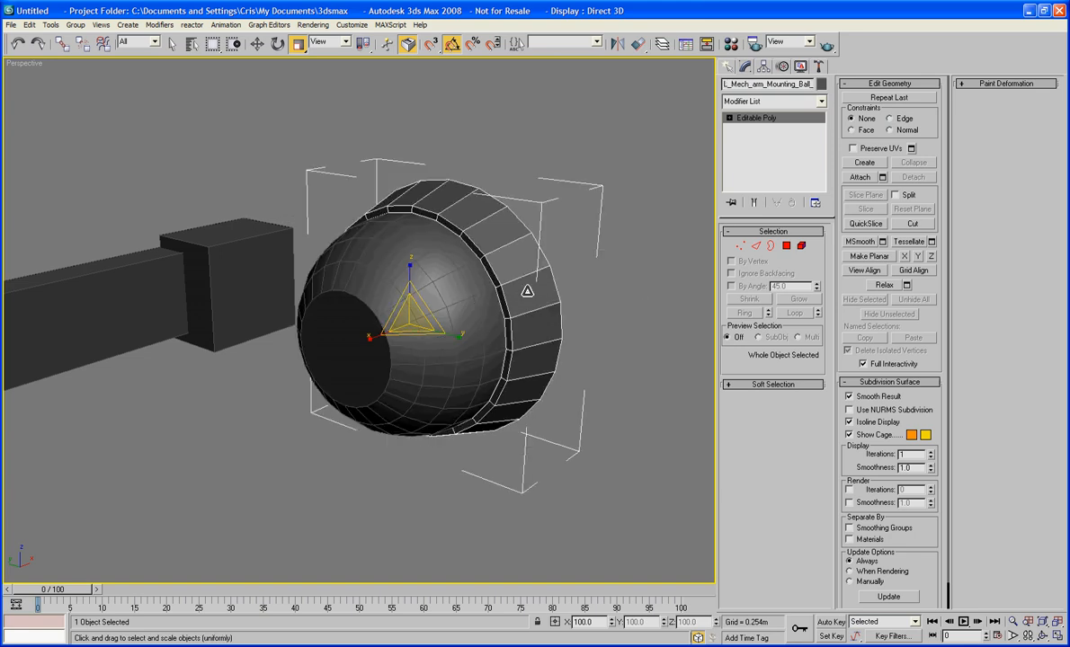
key(w)
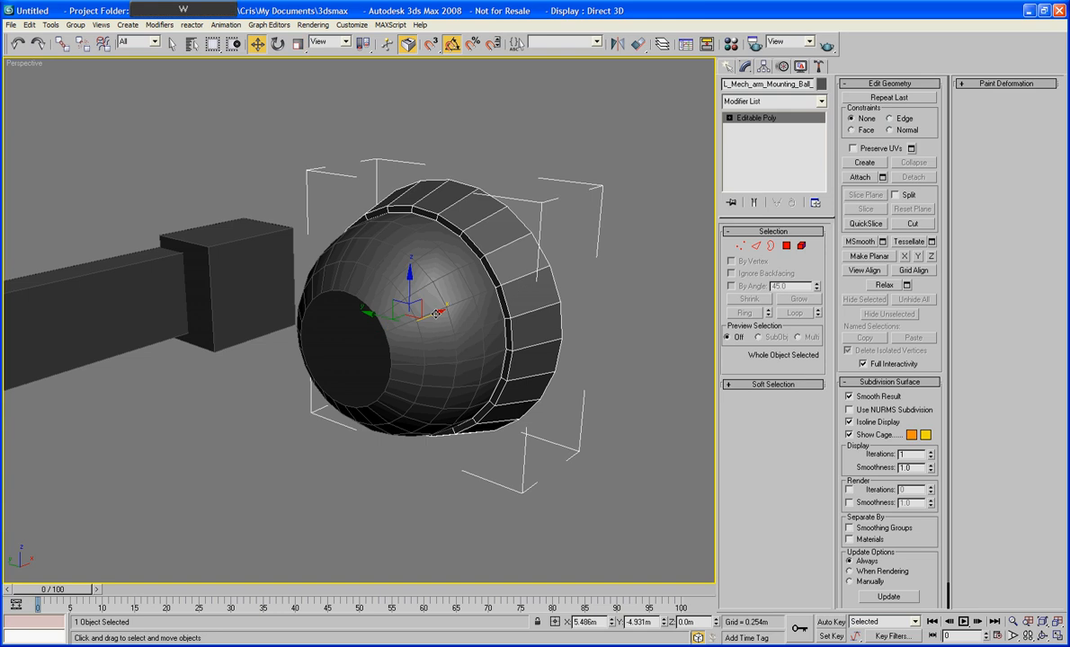
drag(436, 314, 509, 295)
click(674, 487)
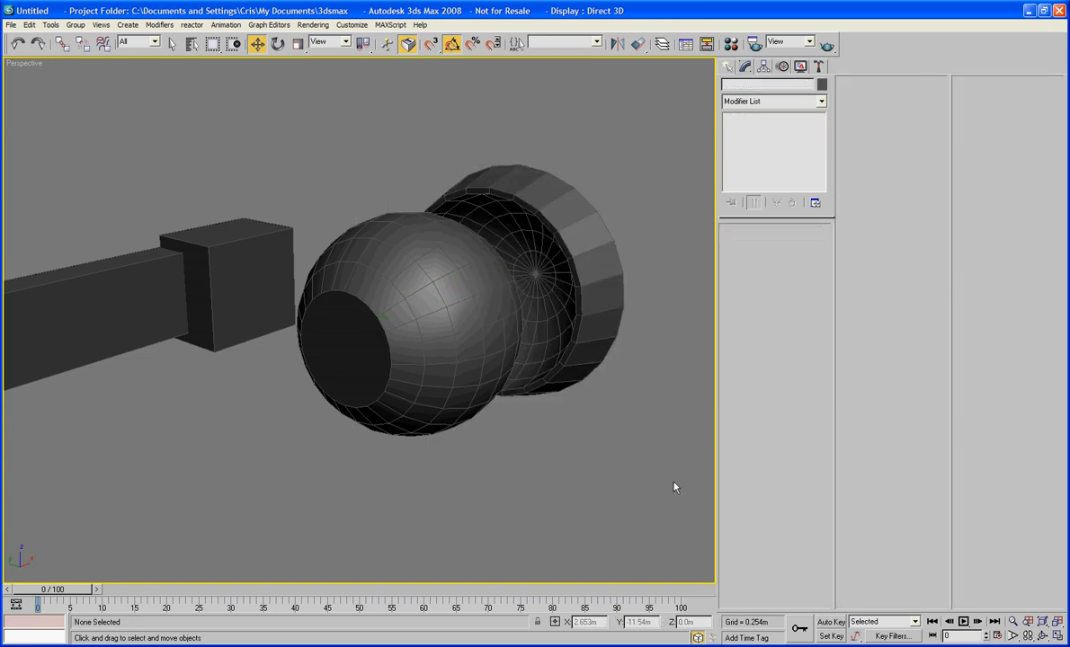
Select the mounting ball and, at polygon level, pick all 24 polygons of the second ring behind its front cap.
click(432, 430)
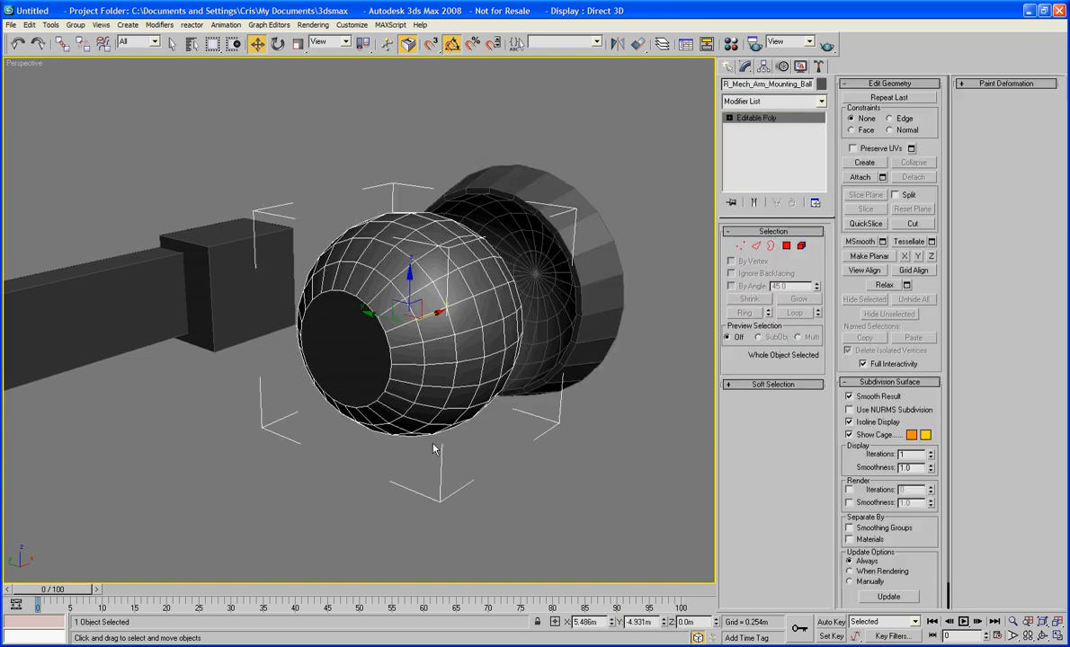
alt+middle_drag(451, 473, 436, 495)
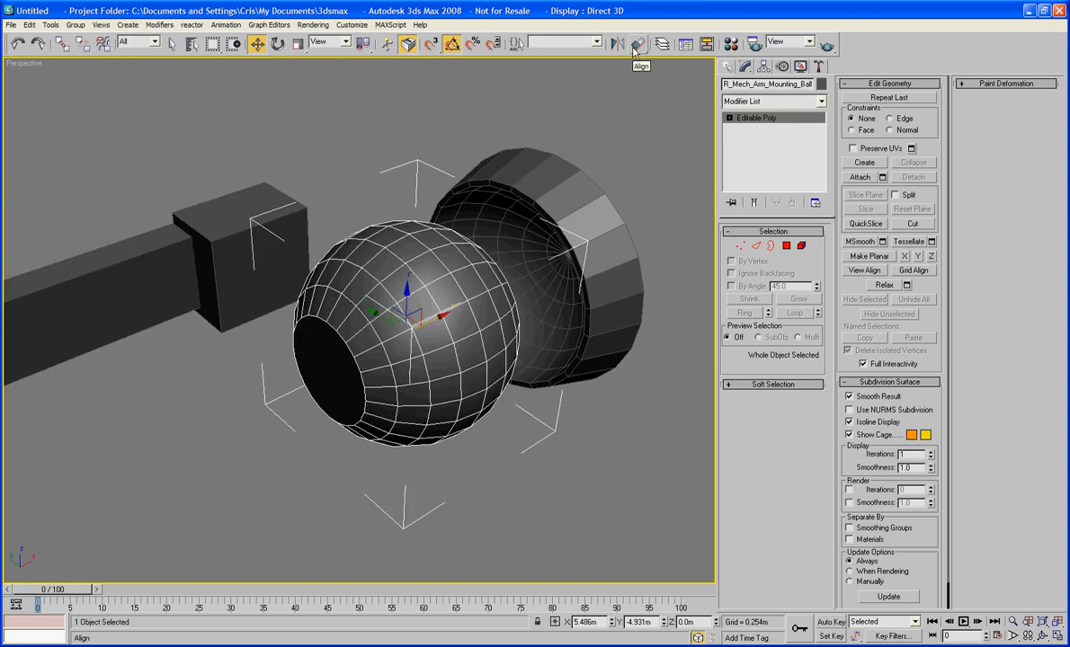
alt+middle_drag(524, 275, 471, 468)
alt+middle_drag(484, 474, 539, 492)
click(787, 245)
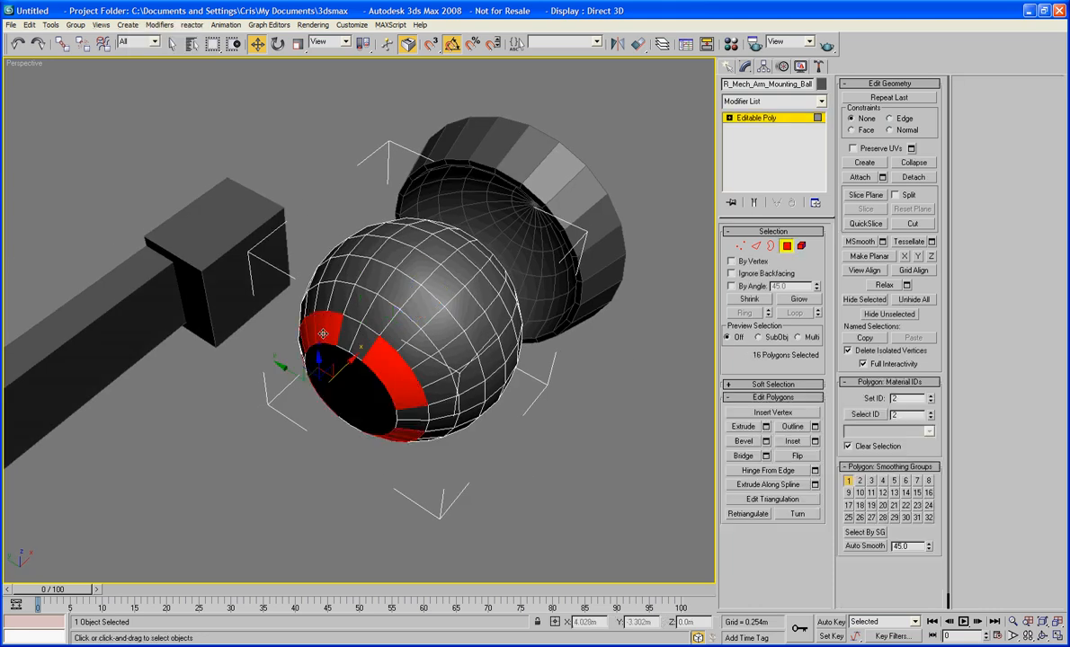
click(353, 286)
ctrl+click(376, 311)
alt+middle_drag(375, 311, 396, 310)
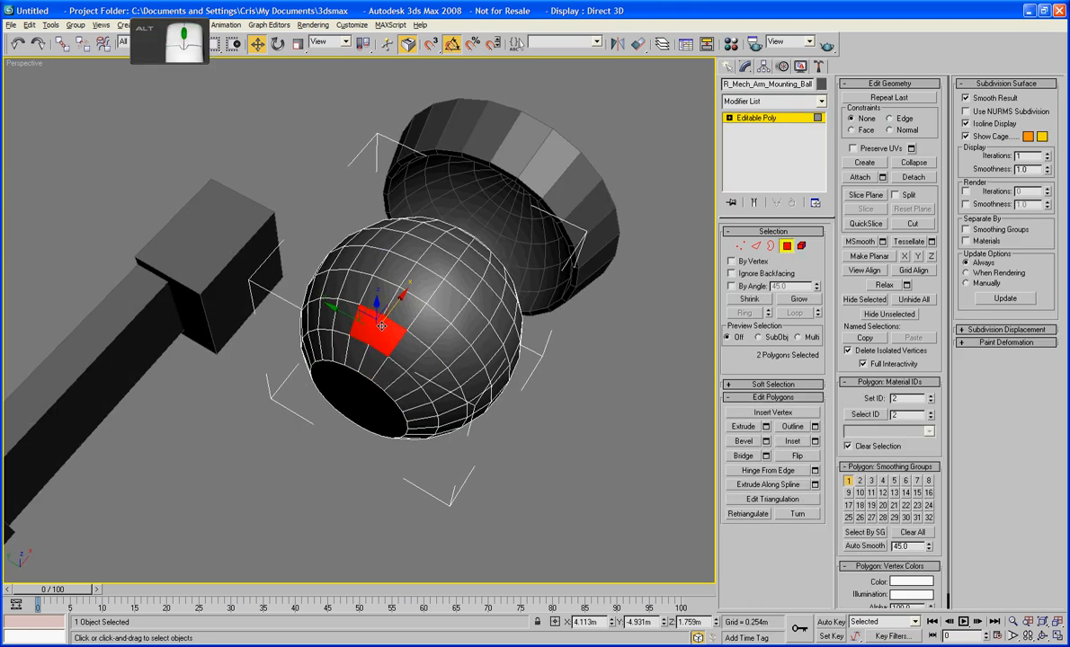
ctrl+click(404, 310)
ctrl+click(391, 297)
alt+middle_drag(407, 351, 359, 298)
ctrl+click(360, 298)
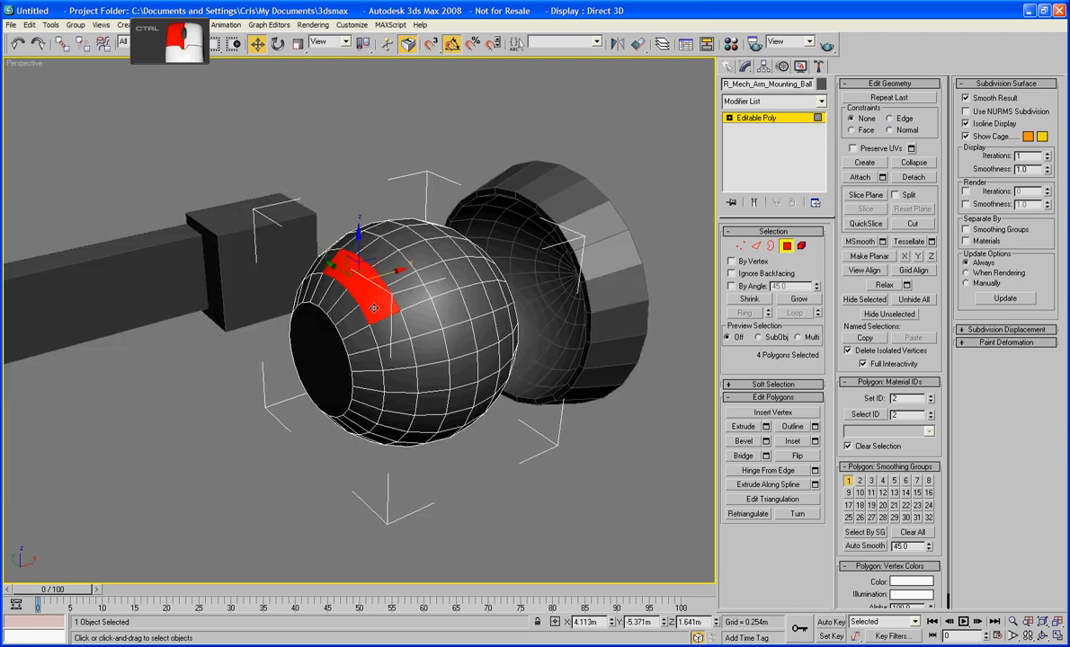
ctrl+click(362, 309)
ctrl+click(389, 330)
ctrl+click(391, 355)
ctrl+click(394, 381)
alt+middle_drag(394, 381, 429, 334)
ctrl+click(423, 319)
ctrl+click(419, 340)
ctrl+click(395, 364)
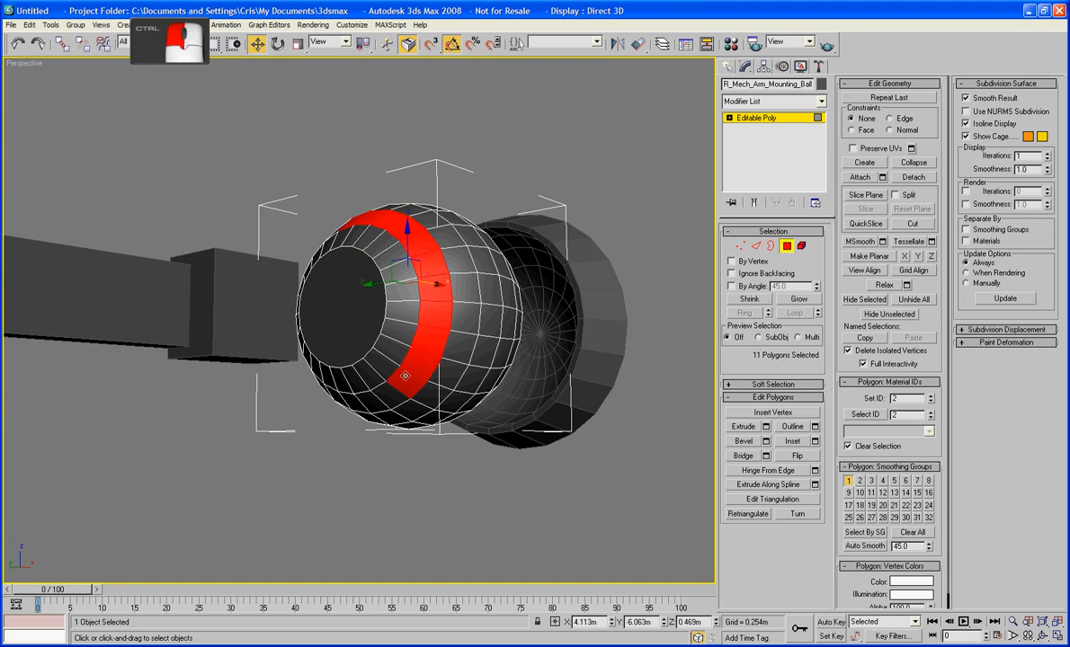
ctrl+click(377, 373)
ctrl+click(361, 376)
alt+middle_drag(361, 376, 432, 394)
ctrl+click(412, 393)
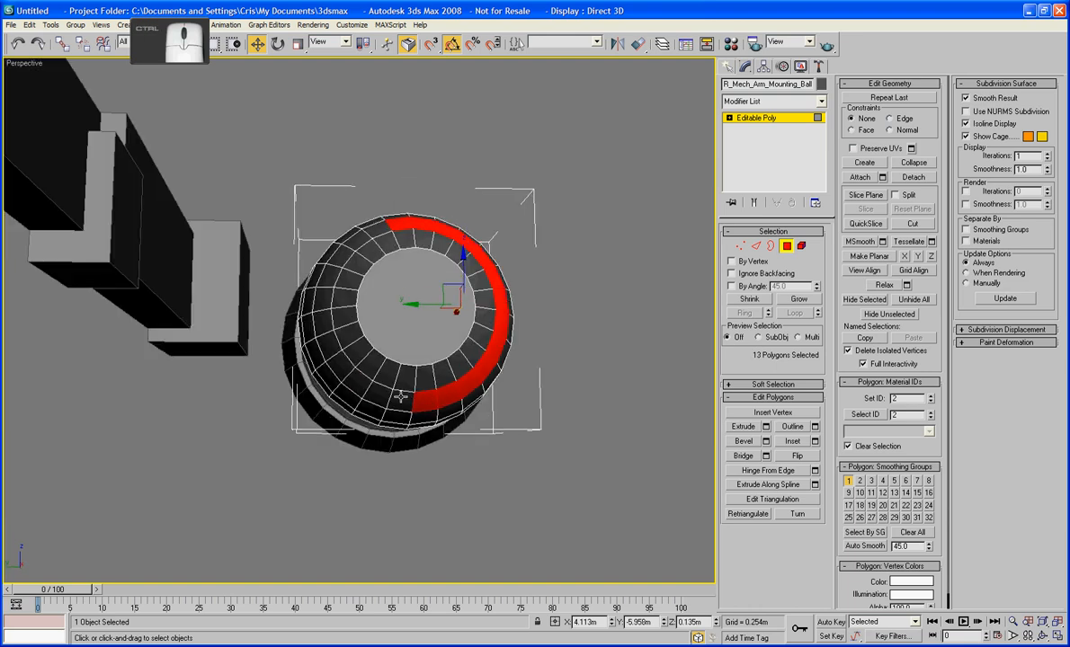
ctrl+click(395, 388)
ctrl+click(378, 385)
ctrl+click(361, 380)
ctrl+click(336, 353)
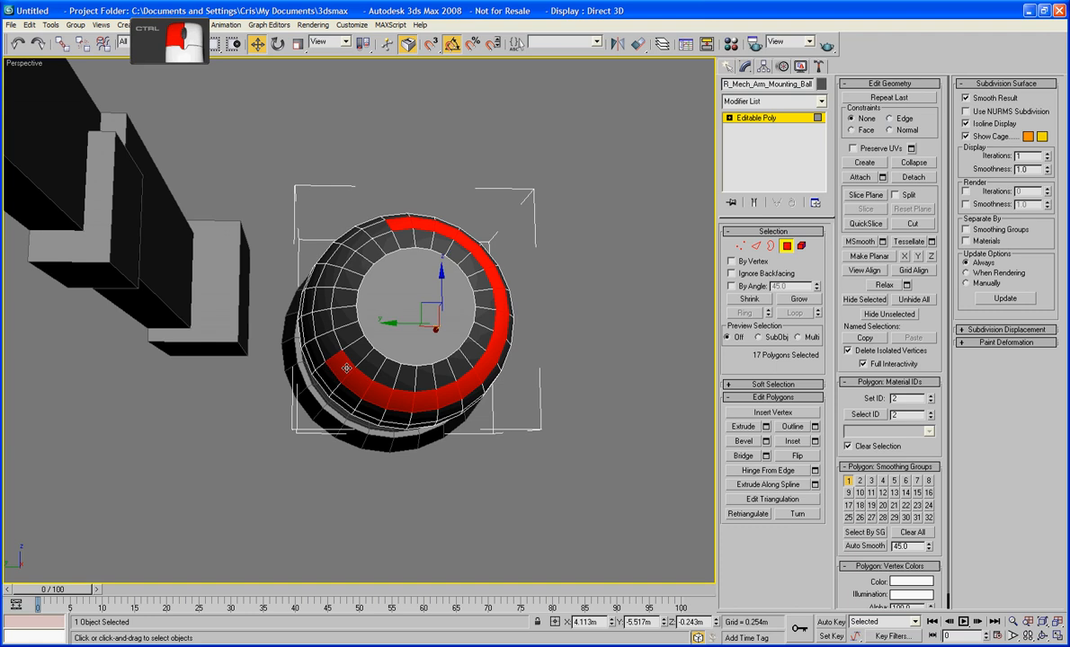
ctrl+click(316, 334)
ctrl+click(325, 321)
ctrl+click(304, 280)
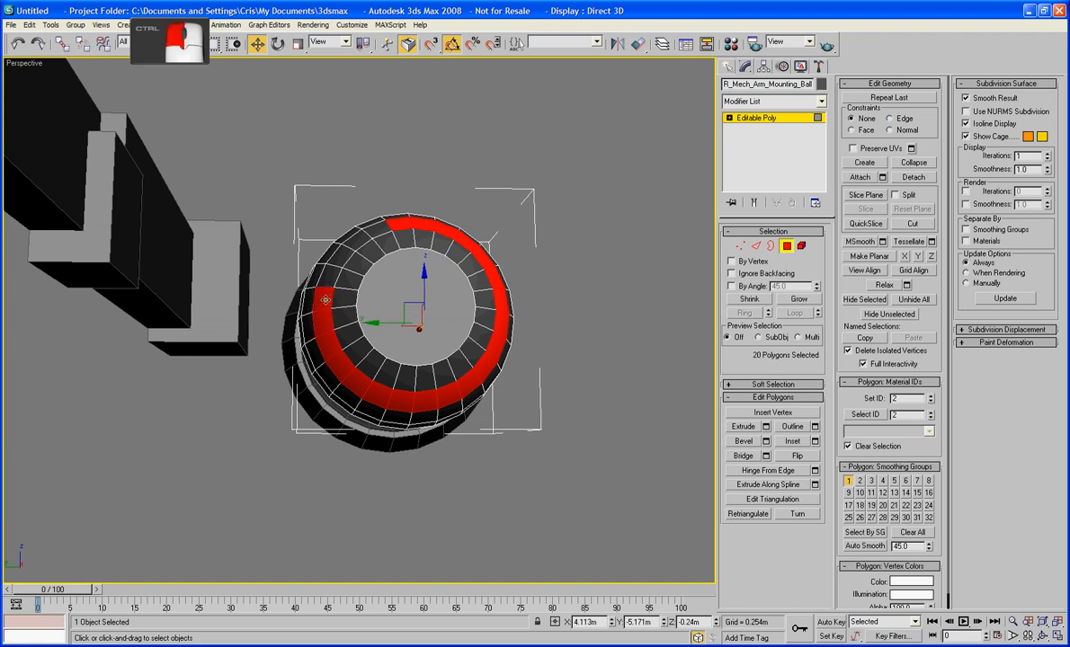
ctrl+click(305, 261)
alt+middle_drag(306, 261, 335, 297)
ctrl+click(336, 284)
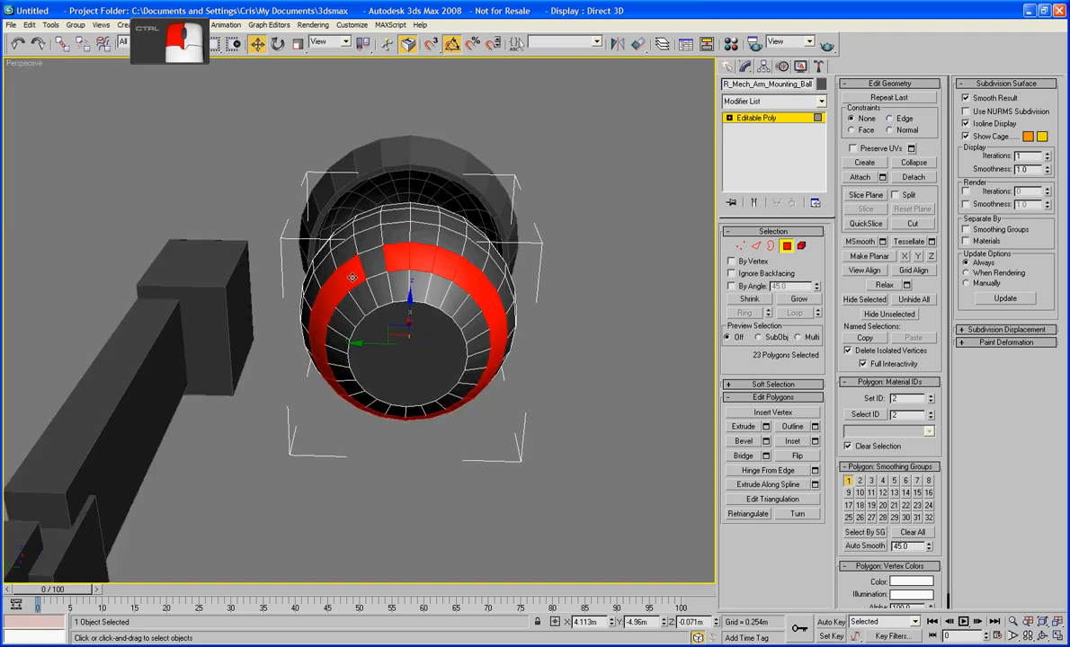
ctrl+click(352, 278)
ctrl+click(365, 261)
alt+middle_drag(365, 262, 412, 292)
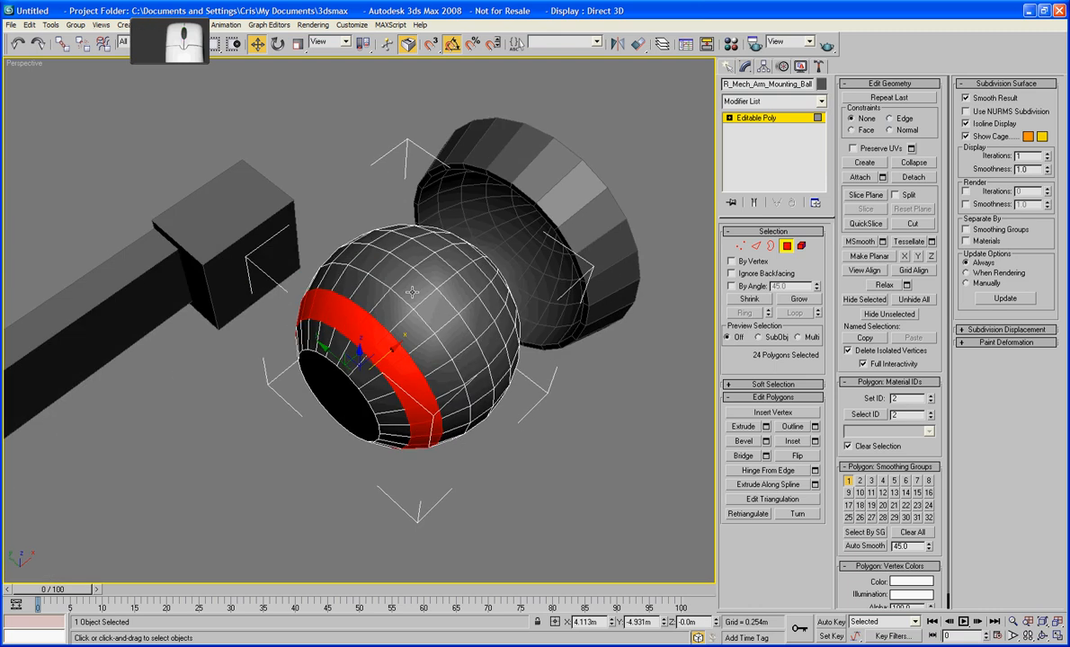
Add a strip two polygons wide and five long to the selection, running back from the ring over the ball's top.
ctrl+click(377, 295)
ctrl+click(364, 271)
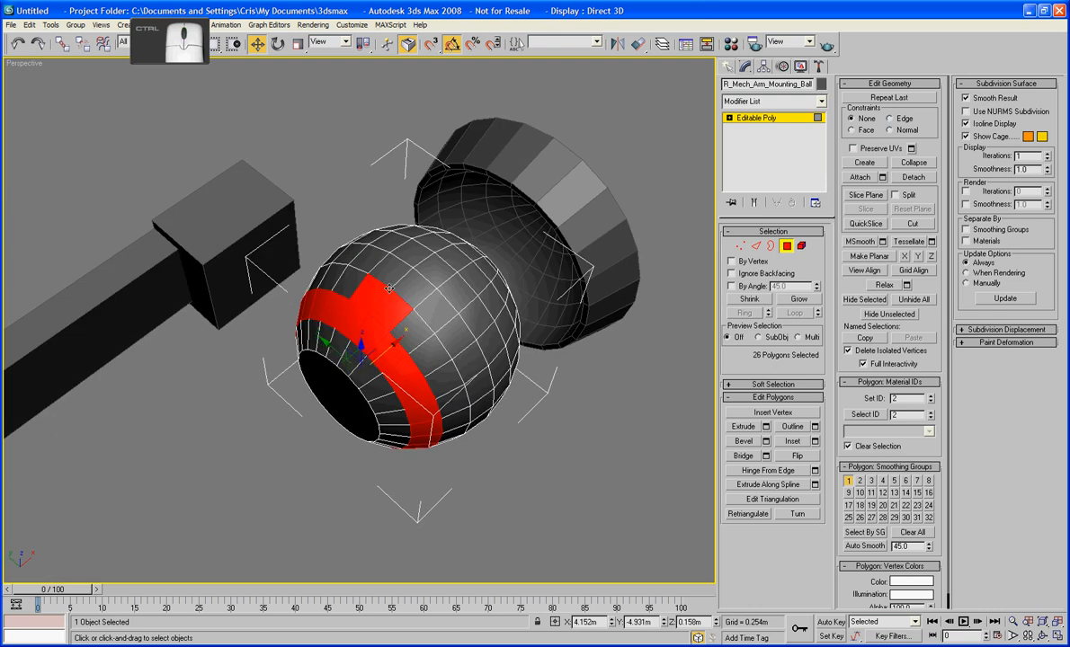
ctrl+click(374, 262)
ctrl+click(396, 266)
ctrl+click(415, 254)
ctrl+click(396, 241)
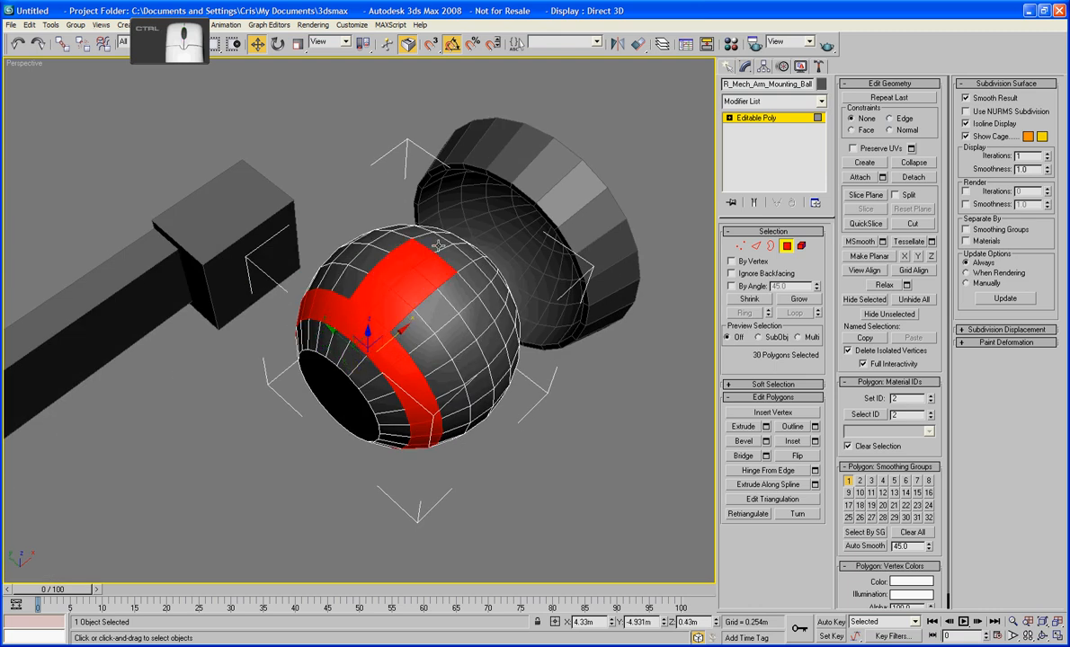
ctrl+click(411, 229)
ctrl+click(427, 237)
ctrl+click(445, 235)
ctrl+click(453, 239)
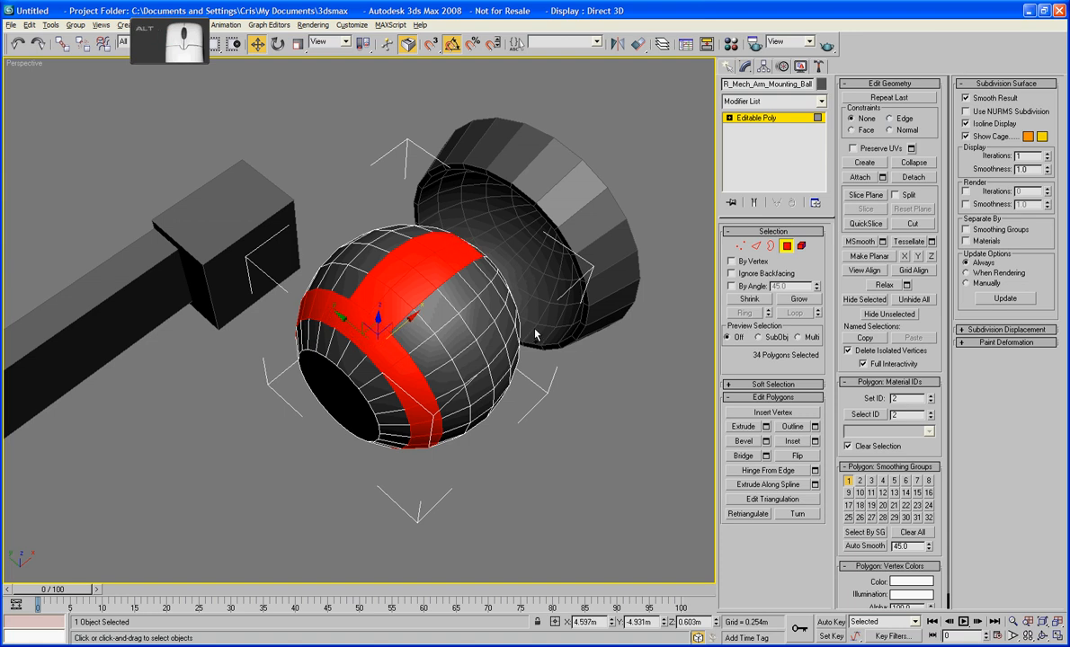
Add a matching two-by-five polygon strip to the selection along the ball's side, a quarter turn from the top strip.
mouse_move(497, 305)
alt+middle_down()
mouse_move(484, 249)
mouse_move(472, 253)
mouse_move(488, 286)
alt+middle_up()
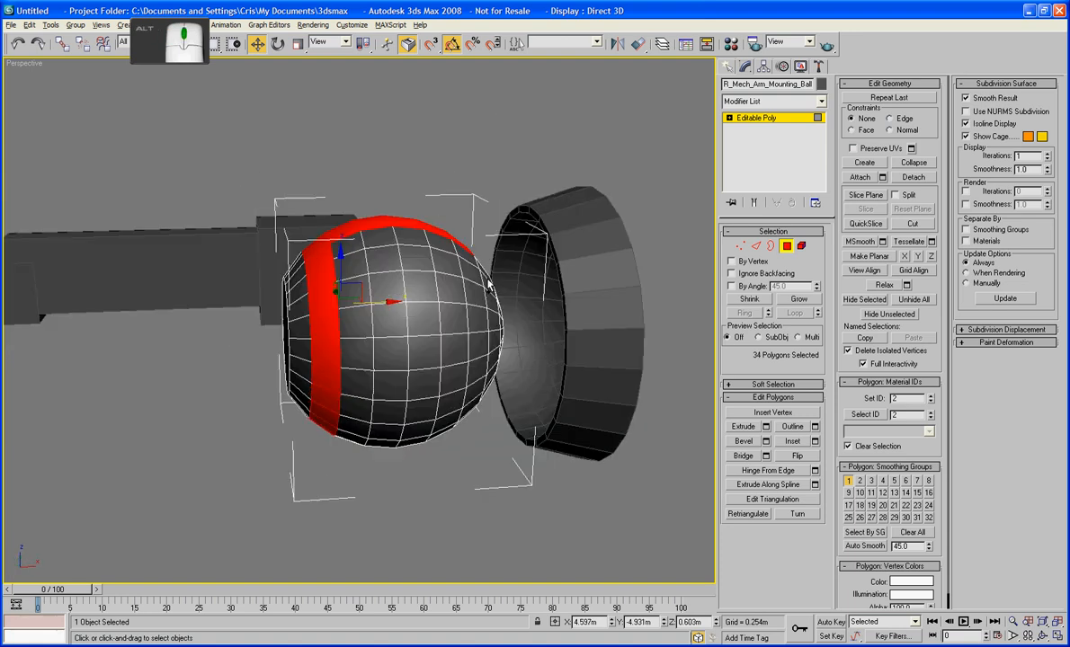
ctrl+click(357, 388)
ctrl+click(389, 387)
ctrl+click(383, 359)
ctrl+click(423, 382)
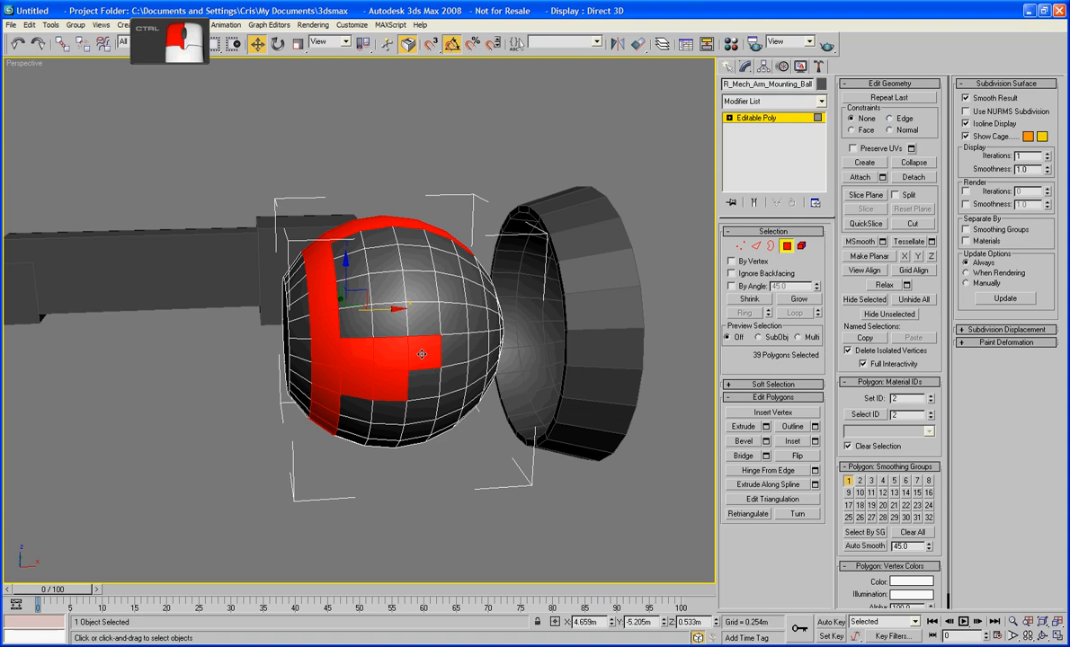
ctrl+click(423, 352)
ctrl+click(454, 350)
ctrl+click(396, 329)
ctrl+click(452, 376)
ctrl+click(442, 323)
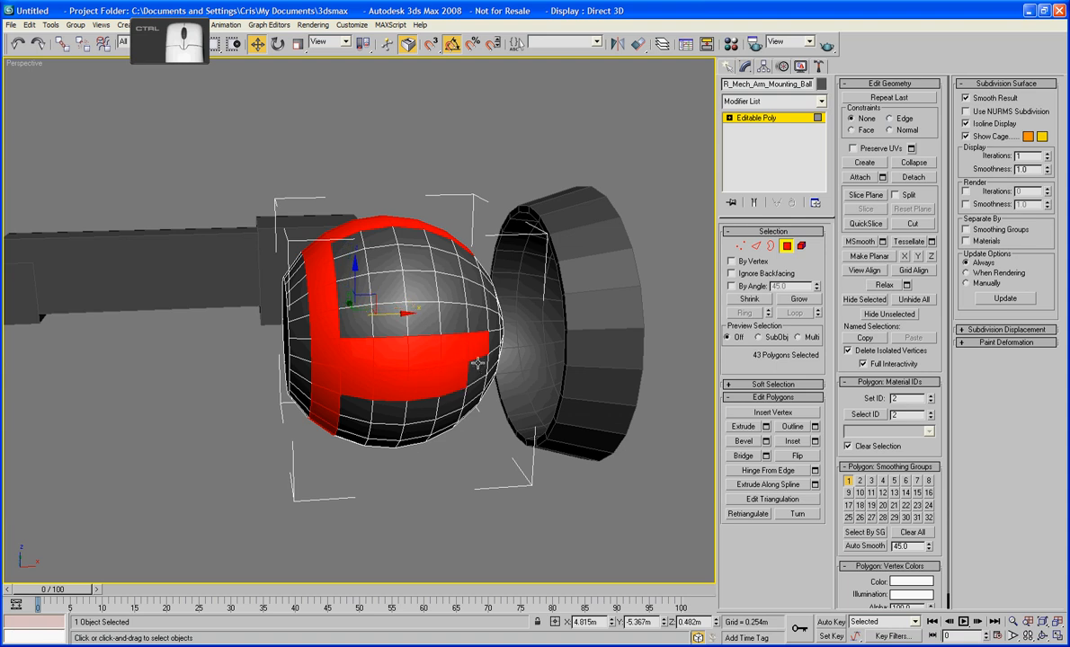
ctrl+click(445, 347)
Turn on Ignore Backfacing and add a two-by-five polygon strip along the ball's underside to the selection.
alt+middle_drag(445, 346, 525, 249)
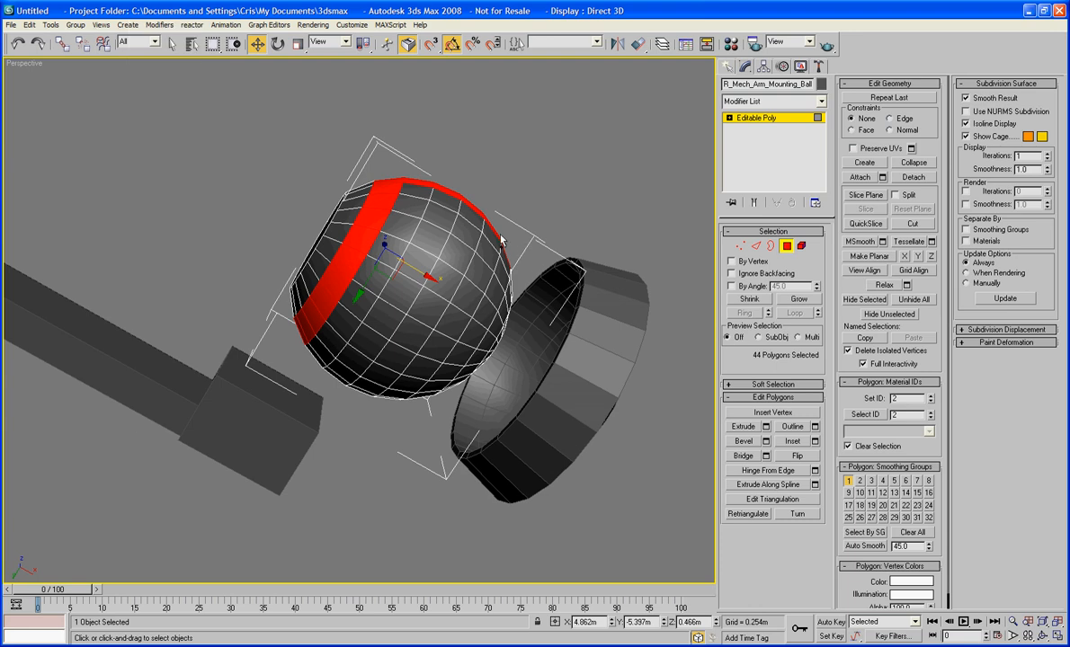
ctrl+click(349, 277)
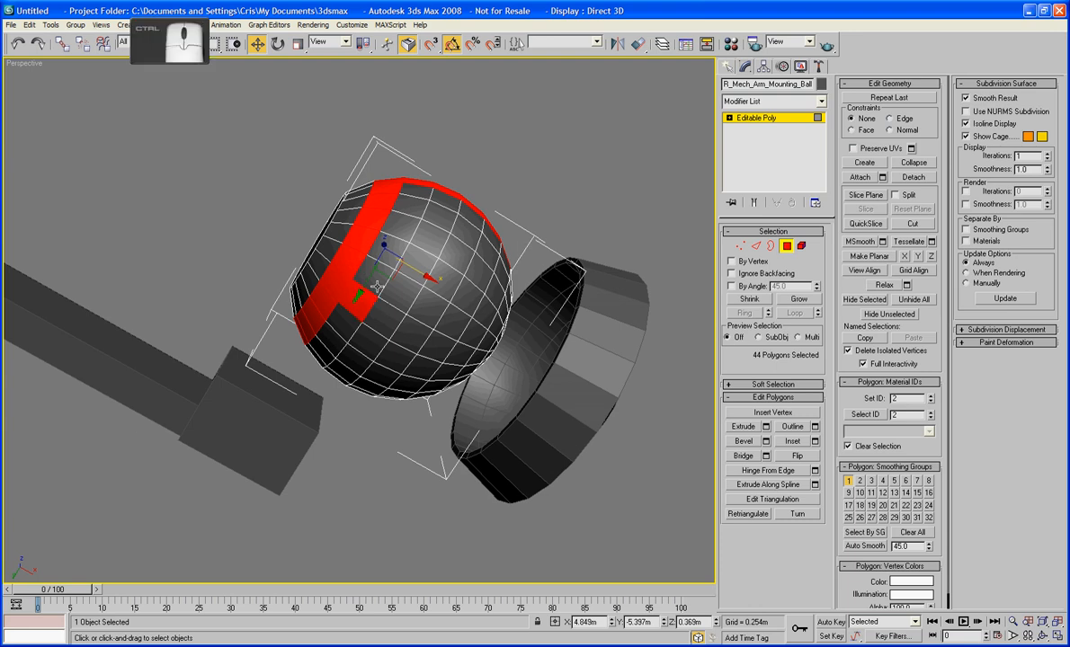
key(ctrl+z)
ctrl+click(367, 274)
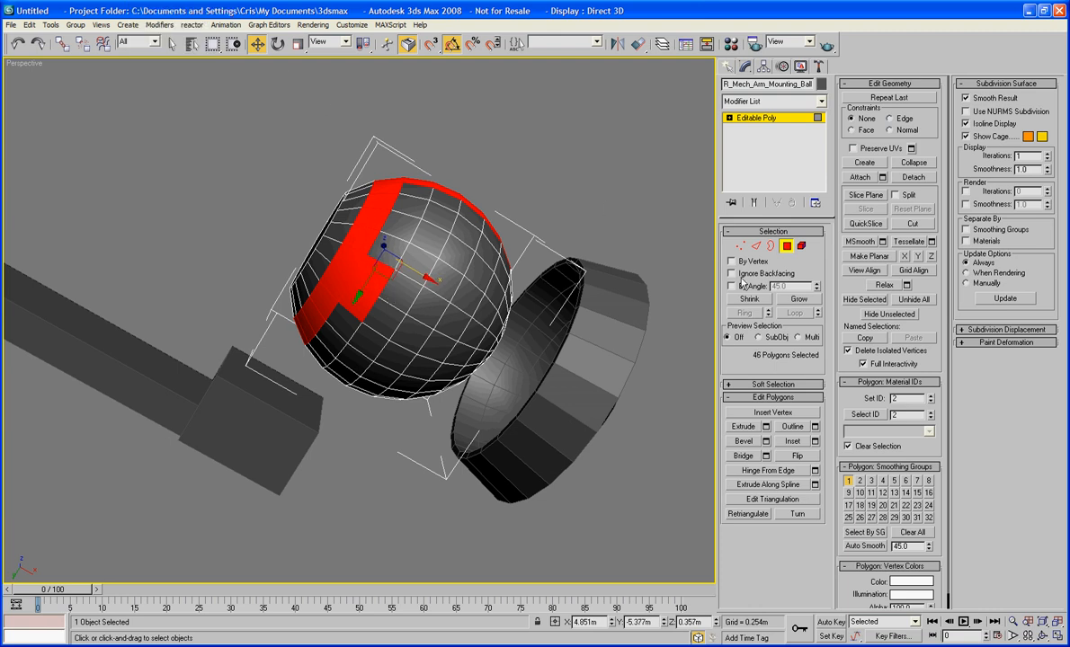
ctrl+click(413, 313)
ctrl+click(428, 317)
ctrl+click(440, 306)
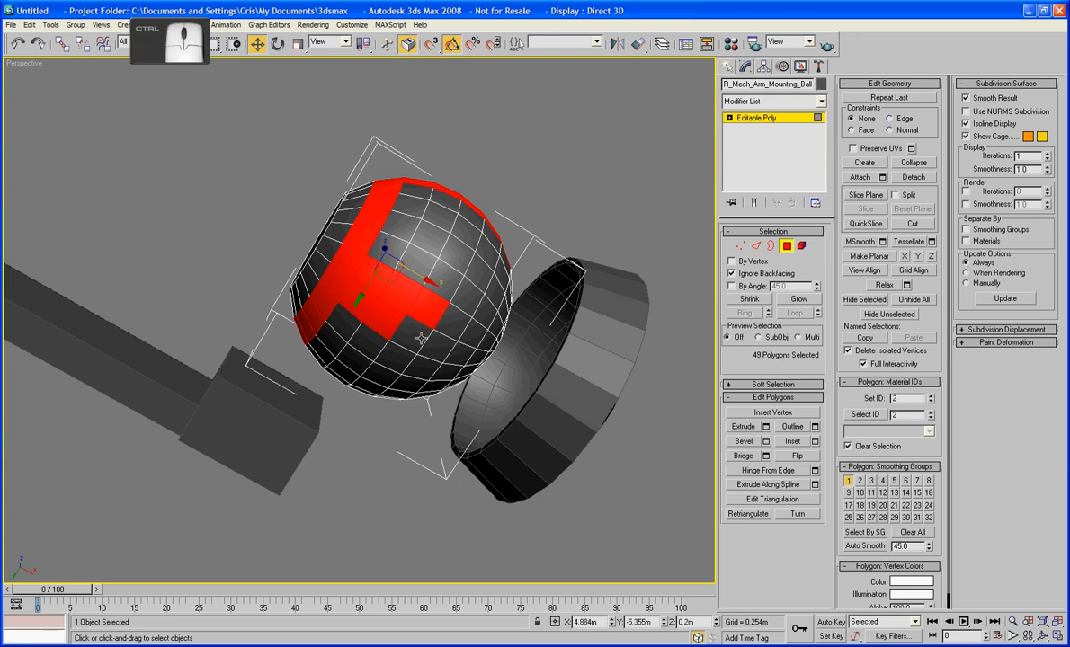
ctrl+click(454, 321)
ctrl+click(454, 340)
ctrl+click(443, 352)
ctrl+click(432, 313)
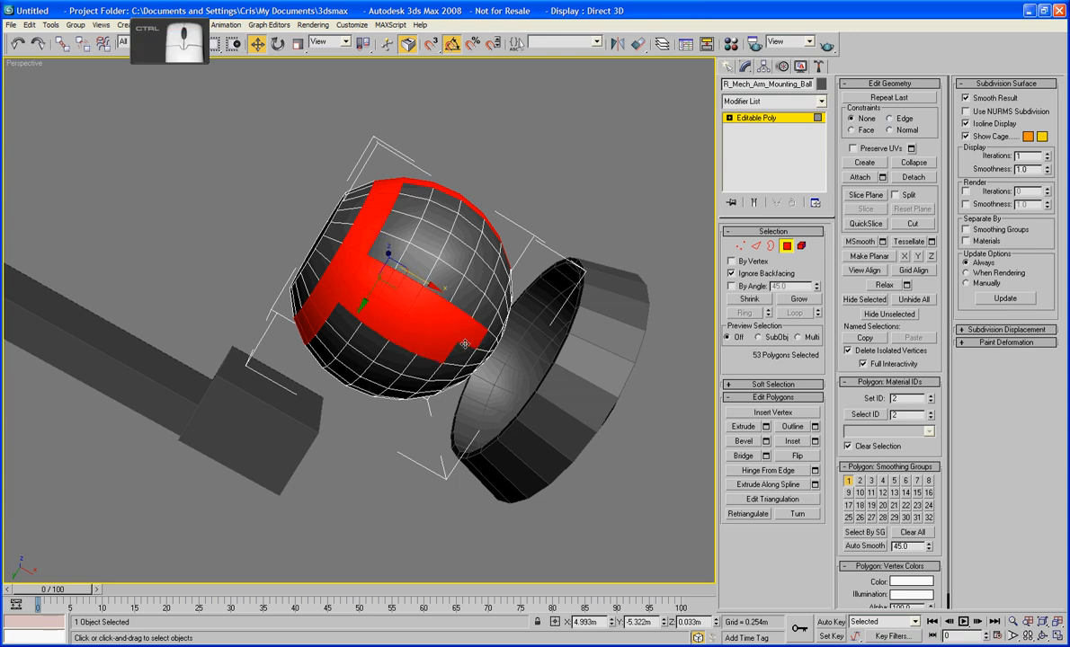
ctrl+click(427, 329)
Add the fourth two-by-five polygon strip to the selection on the ball's remaining side, opposite the first side strip.
alt+middle_drag(427, 329, 596, 485)
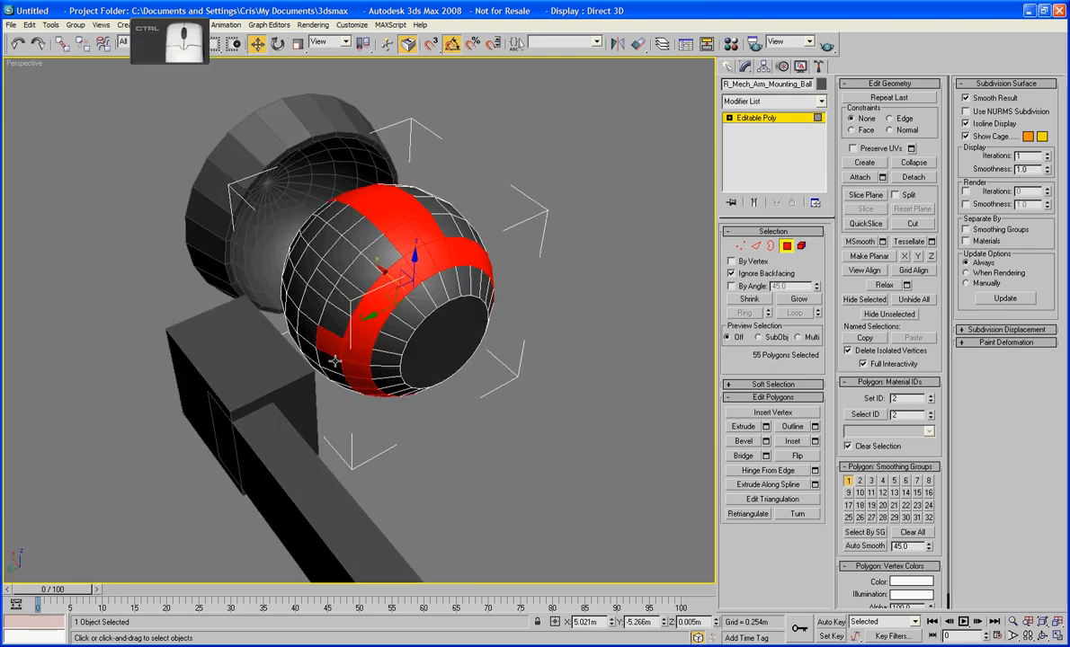
ctrl+click(308, 335)
ctrl+click(282, 316)
ctrl+click(305, 336)
ctrl+click(285, 315)
alt+middle_drag(285, 315, 396, 311)
ctrl+click(335, 331)
ctrl+click(329, 349)
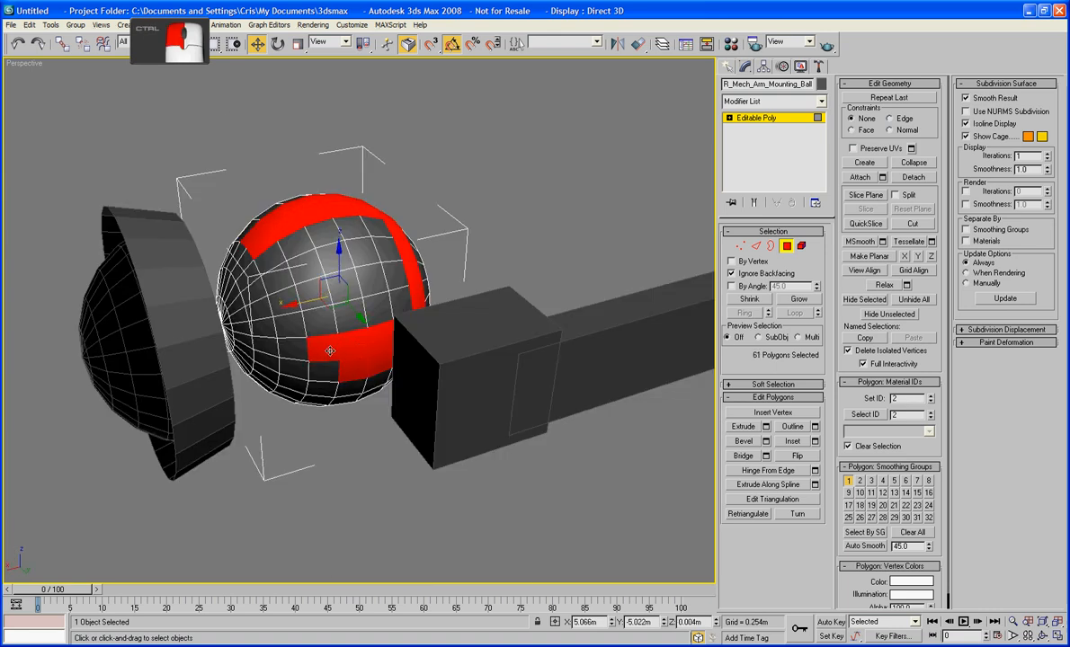
ctrl+click(305, 329)
ctrl+click(297, 349)
ctrl+click(272, 326)
ctrl+click(273, 343)
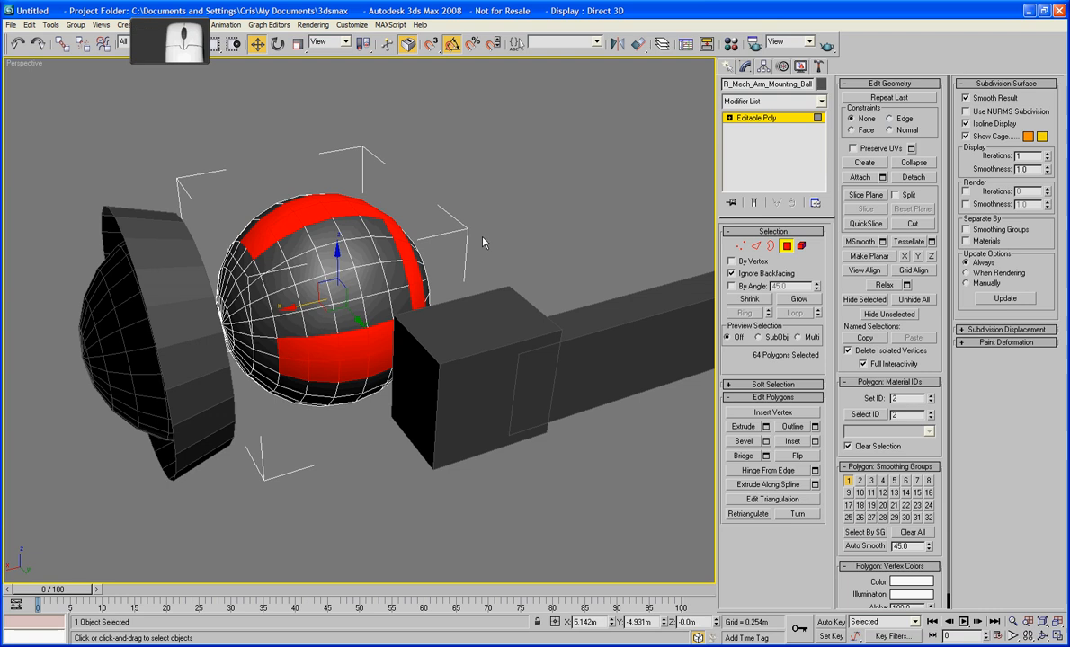
Extrude the selected ring and strips inward using Local Normal with a height of -0.072 m.
alt+middle_drag(447, 219, 365, 215)
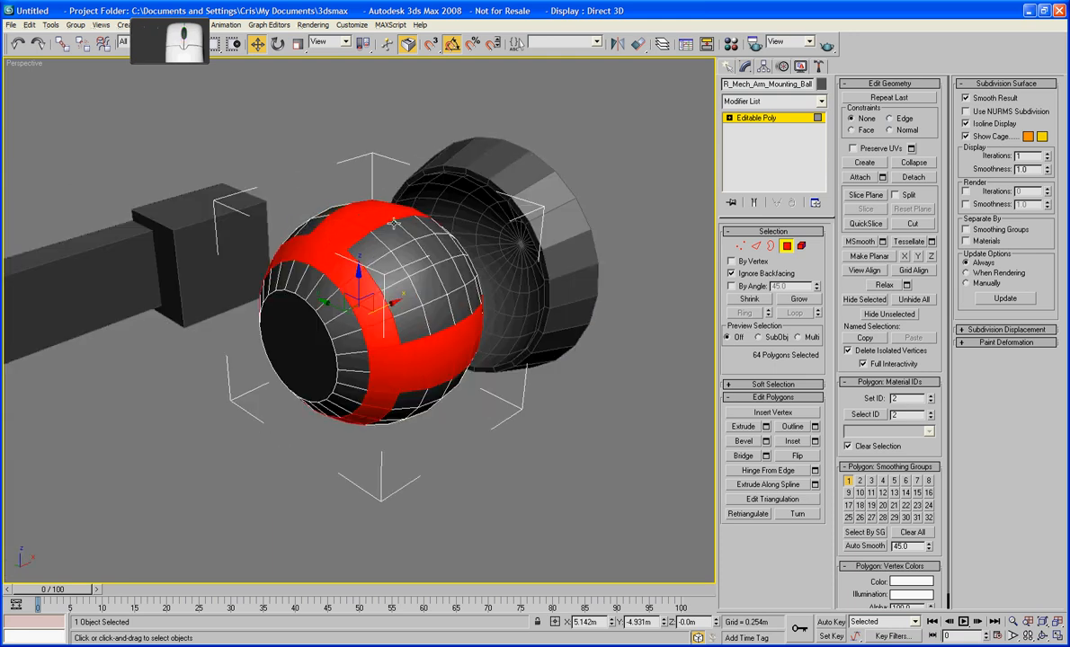
click(765, 428)
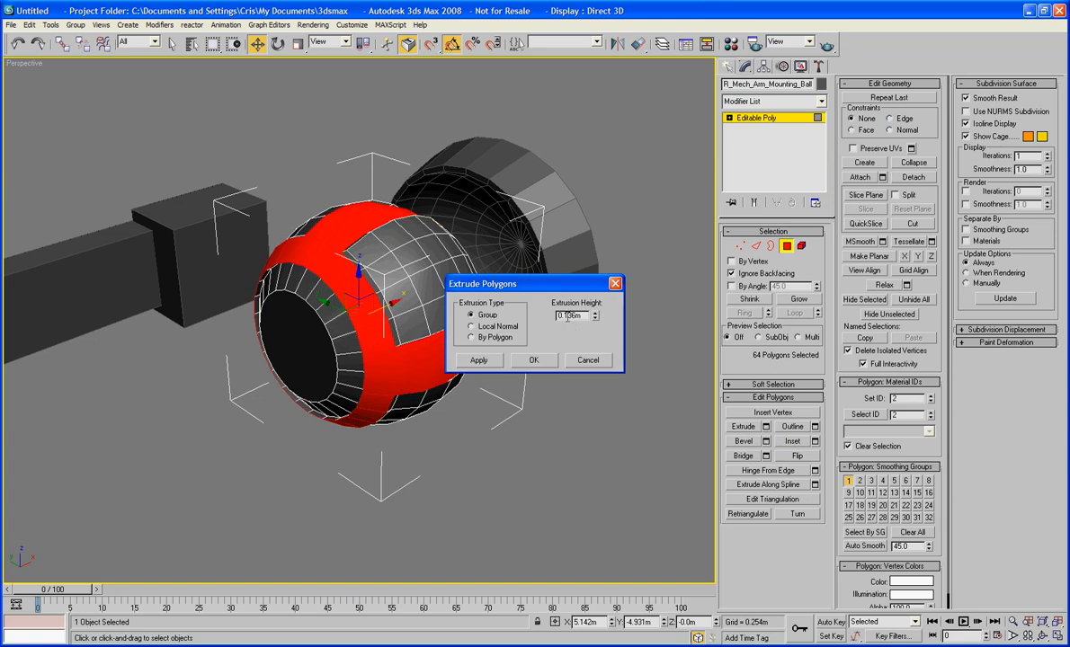
drag(566, 292, 612, 315)
drag(645, 350, 643, 226)
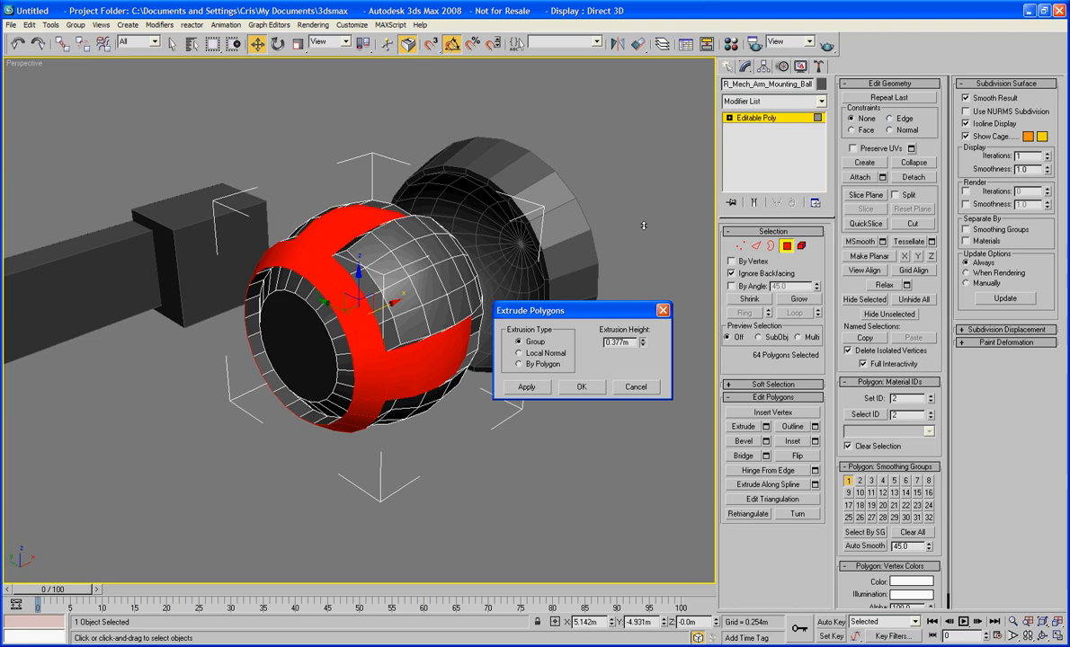
click(519, 354)
alt+middle_drag(441, 412, 663, 466)
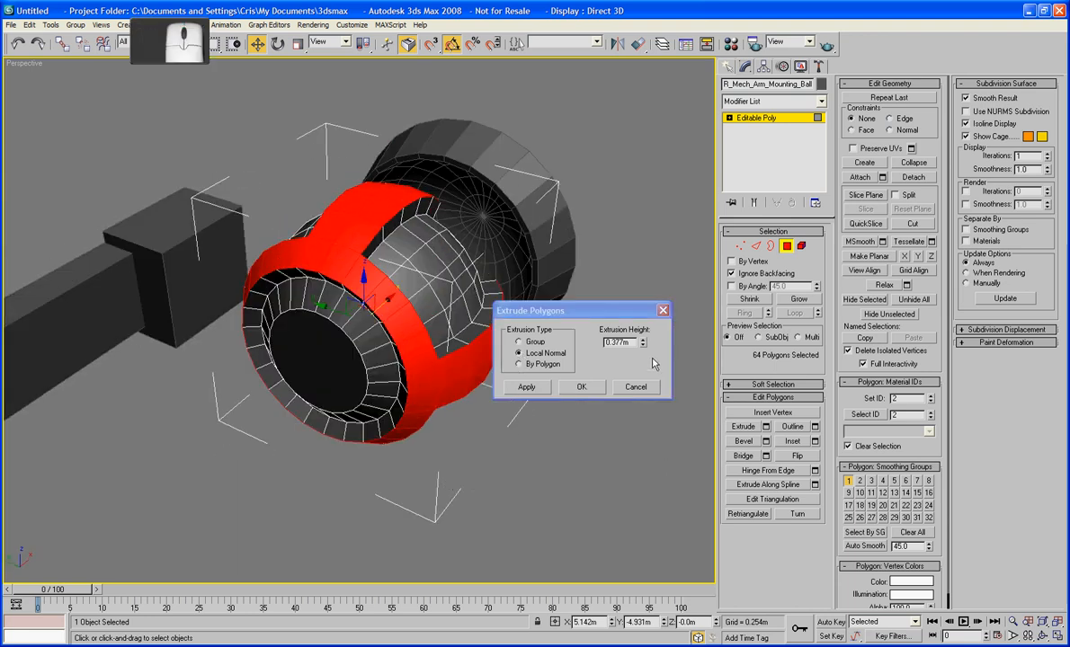
drag(643, 342, 643, 424)
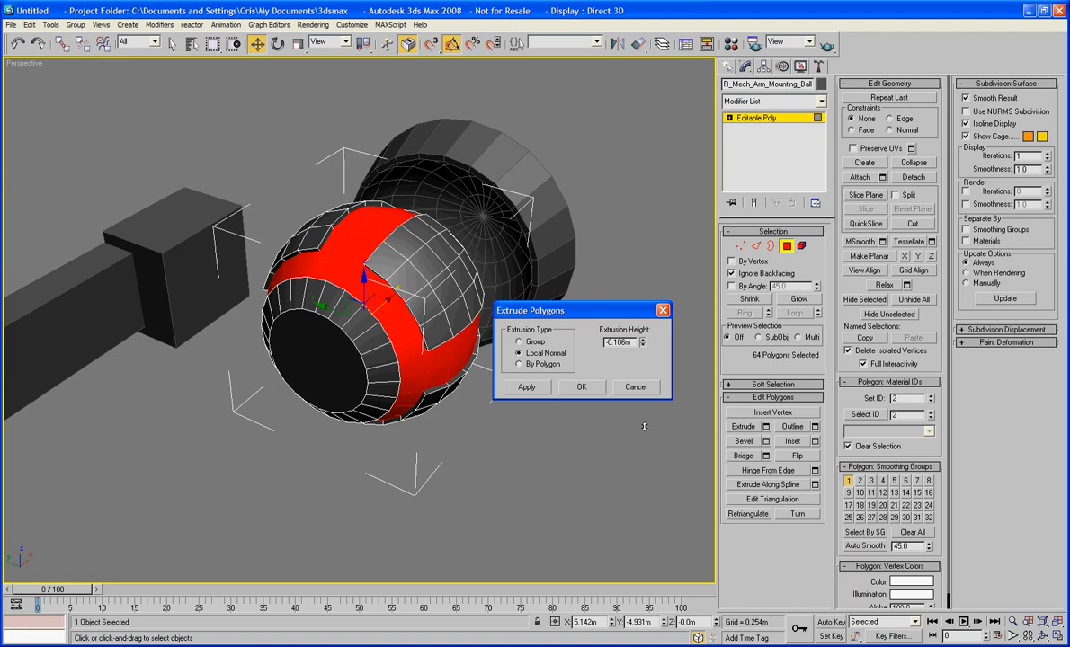
drag(643, 424, 642, 420)
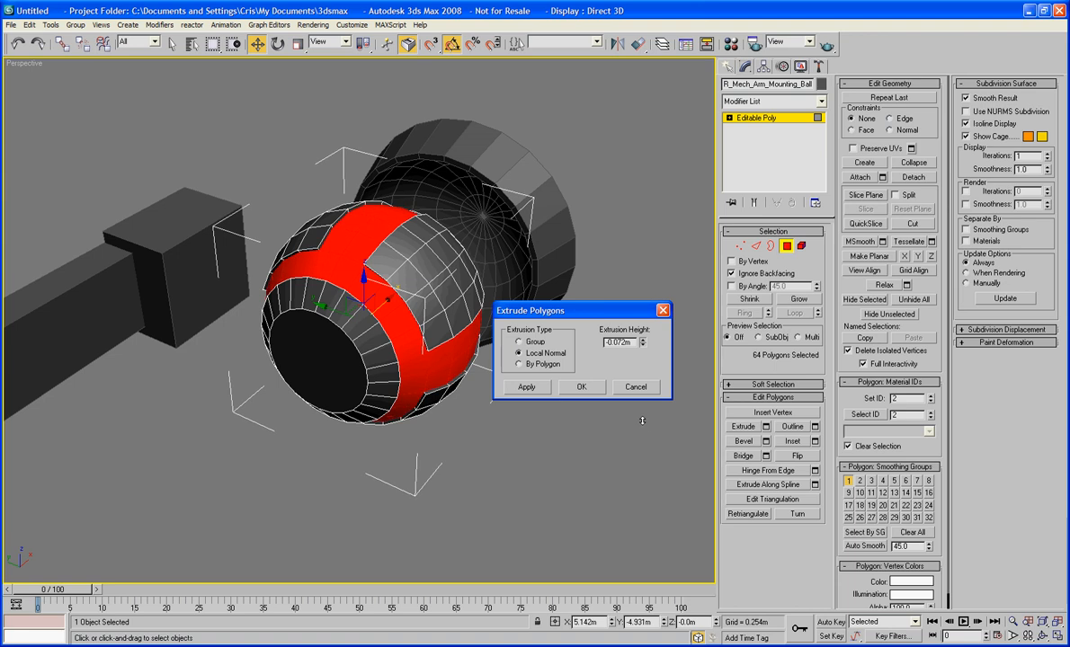
click(585, 389)
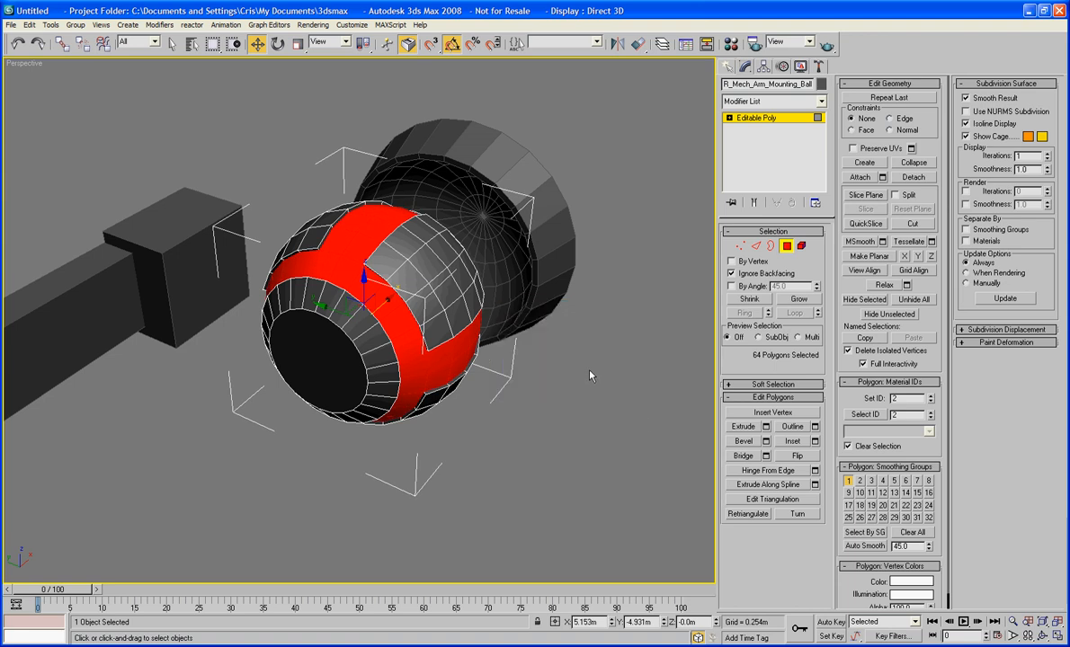
Extrude the same polygons inward a second time by Local Normal with a height of -0.115 m to deepen the grooves.
click(765, 427)
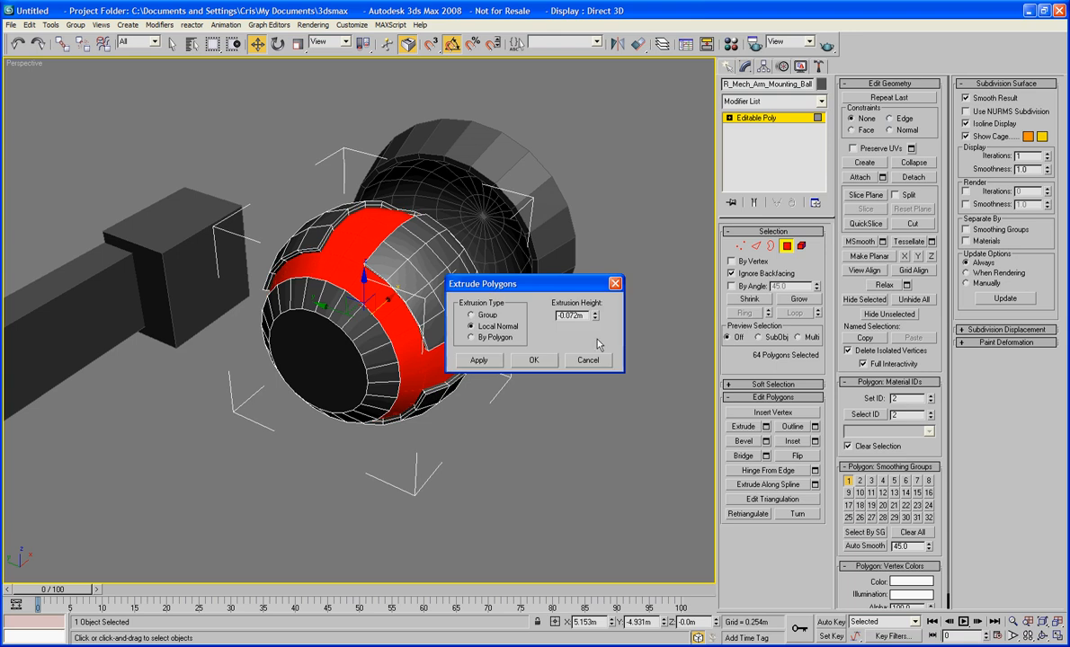
drag(595, 322, 597, 355)
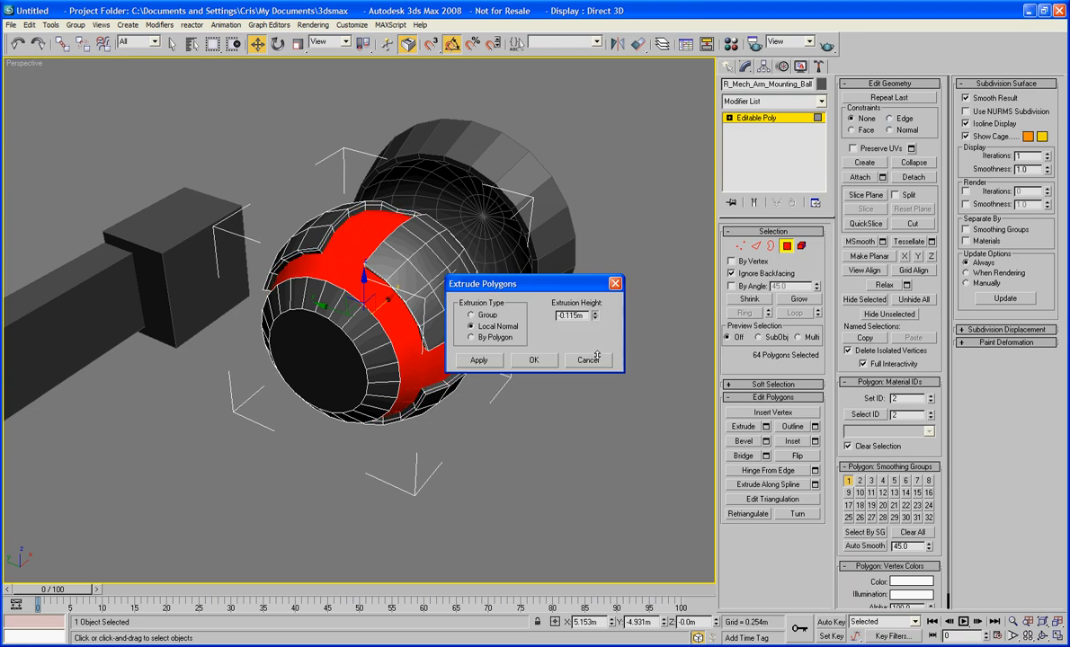
click(534, 360)
alt+middle_drag(531, 360, 713, 327)
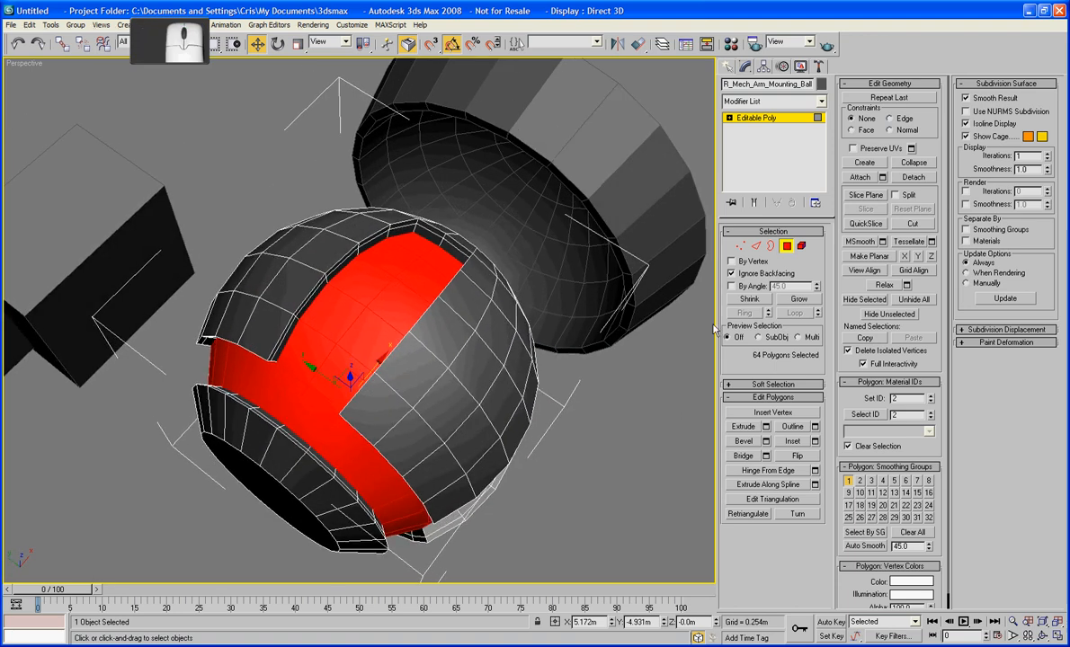
Clear the polygon selection and select the six lengthwise centre edges along the floor of the ball's first groove strip in Edge mode.
click(620, 378)
click(756, 246)
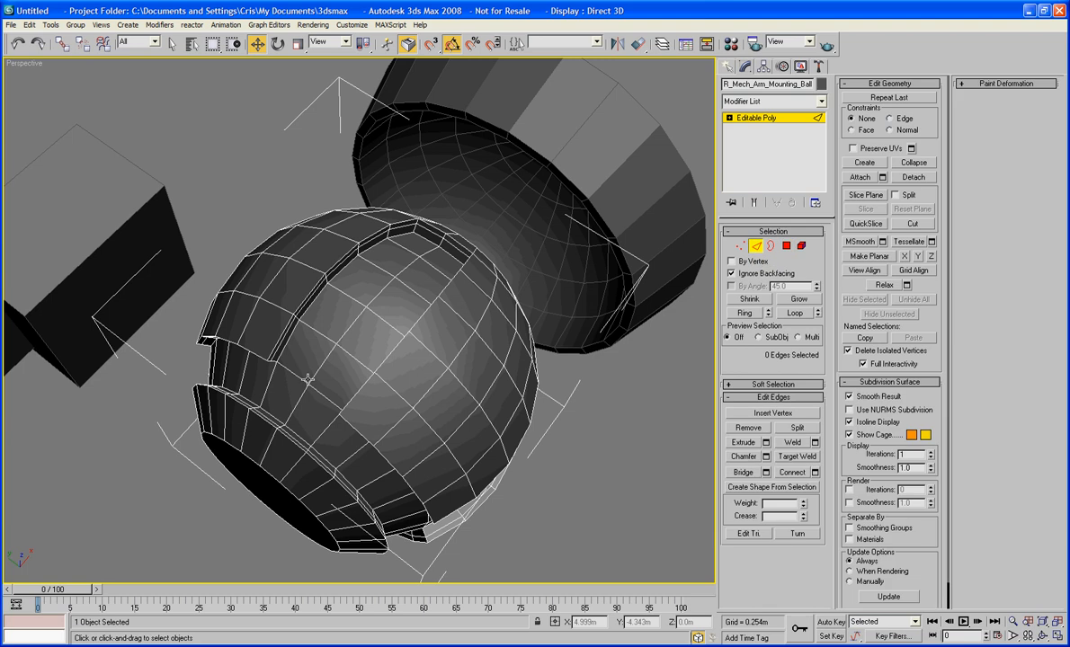
click(284, 331)
ctrl+click(388, 313)
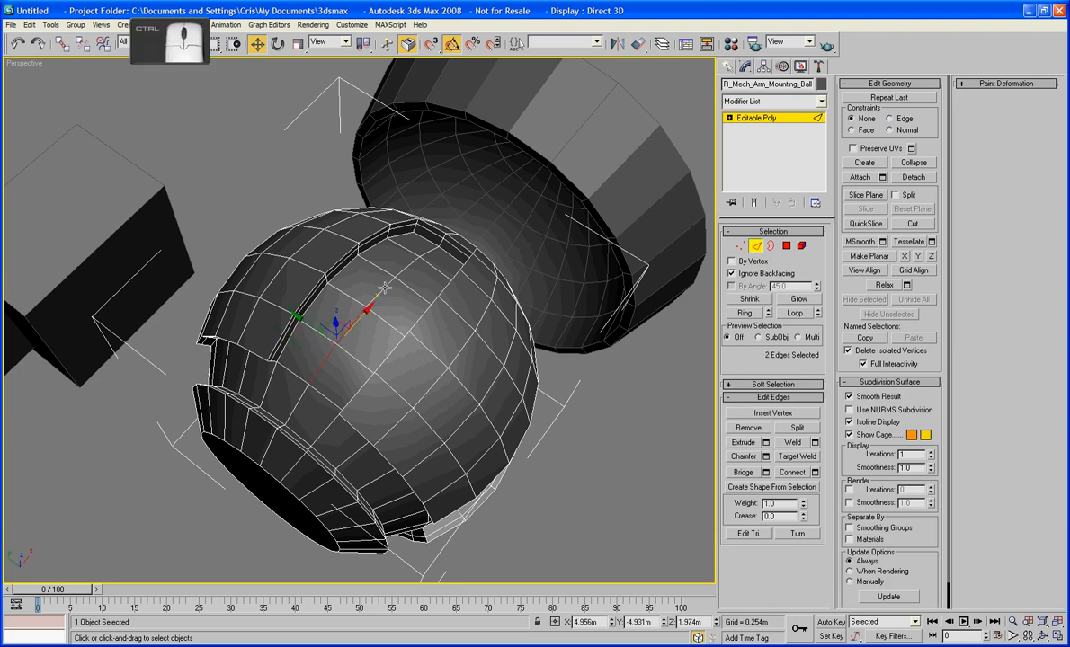
ctrl+click(383, 288)
ctrl+click(403, 271)
ctrl+click(431, 250)
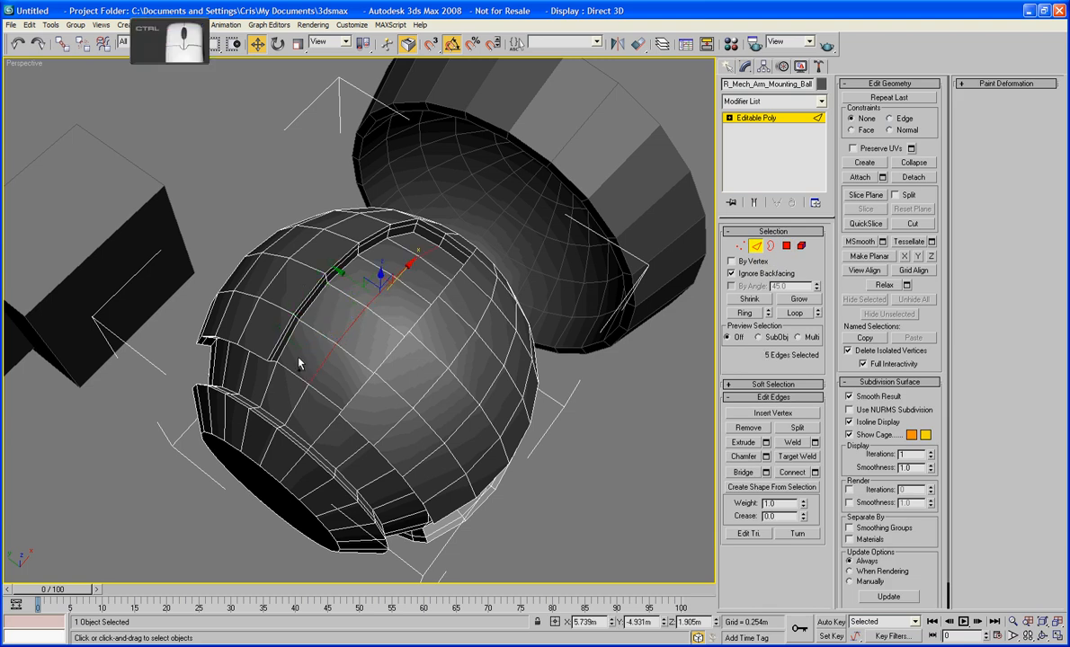
ctrl+click(300, 388)
Add the six lengthwise centre edges of the second groove strip to the edge selection.
alt+middle_drag(299, 388, 372, 381)
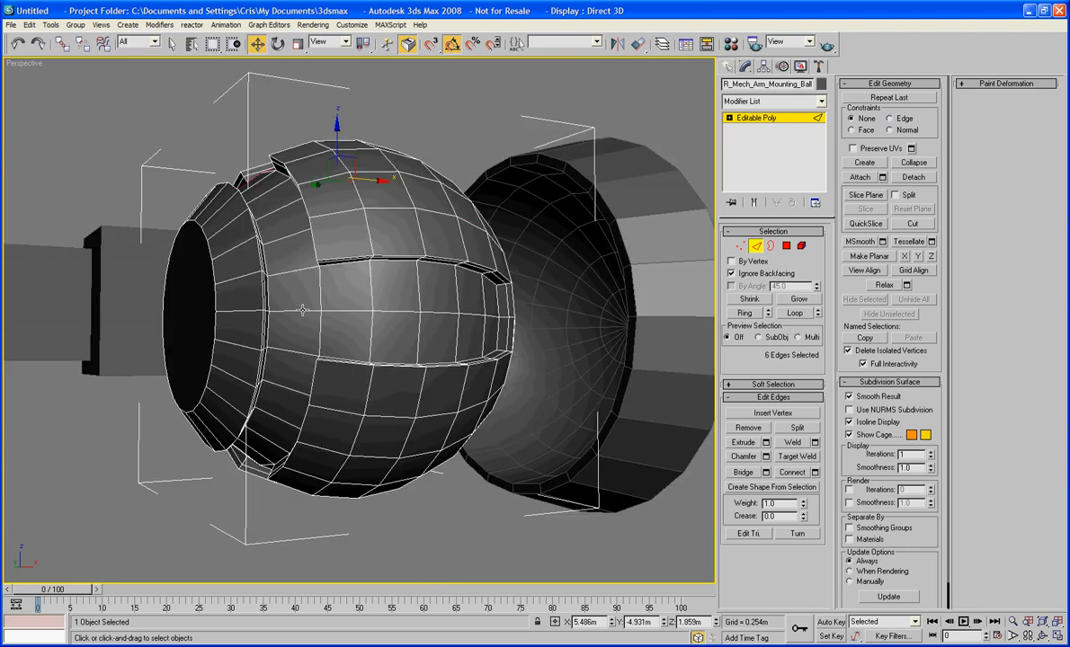
ctrl+click(284, 288)
ctrl+click(335, 296)
alt+middle_drag(332, 287, 373, 322)
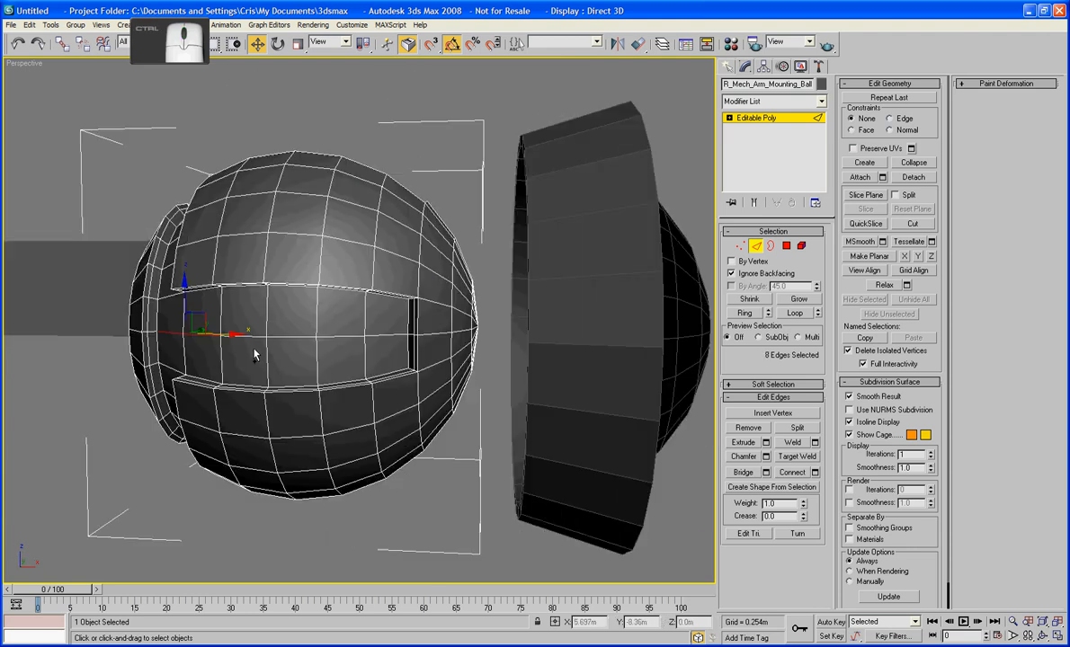
ctrl+click(252, 335)
ctrl+click(293, 337)
ctrl+click(346, 337)
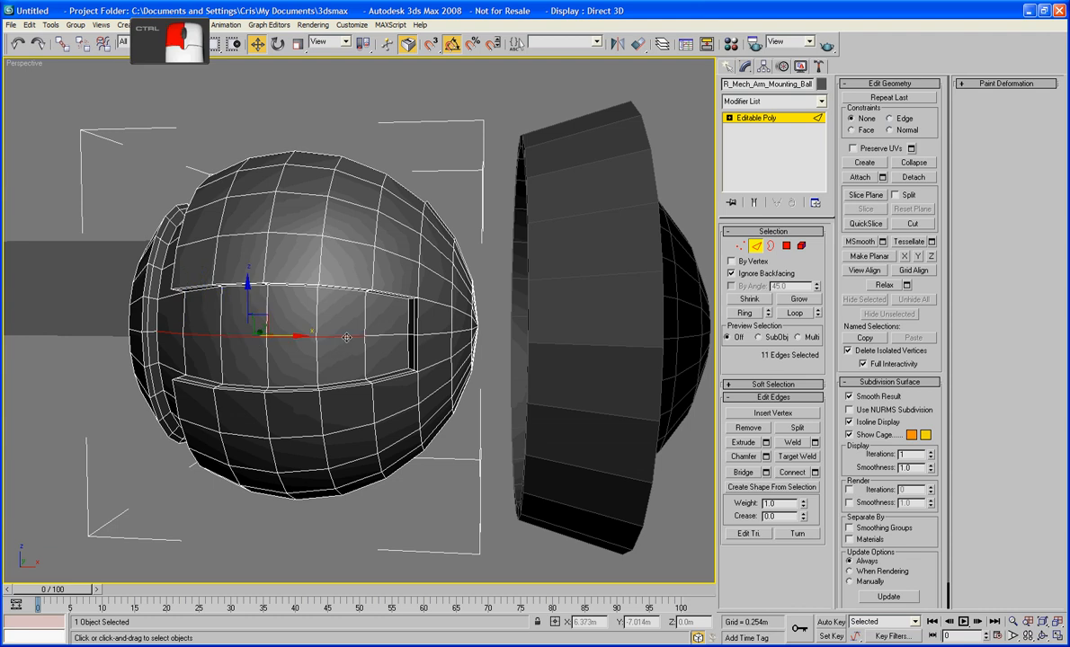
ctrl+click(396, 348)
Add the six centre edges along the third groove strip to the selection.
alt+middle_drag(432, 411, 389, 312)
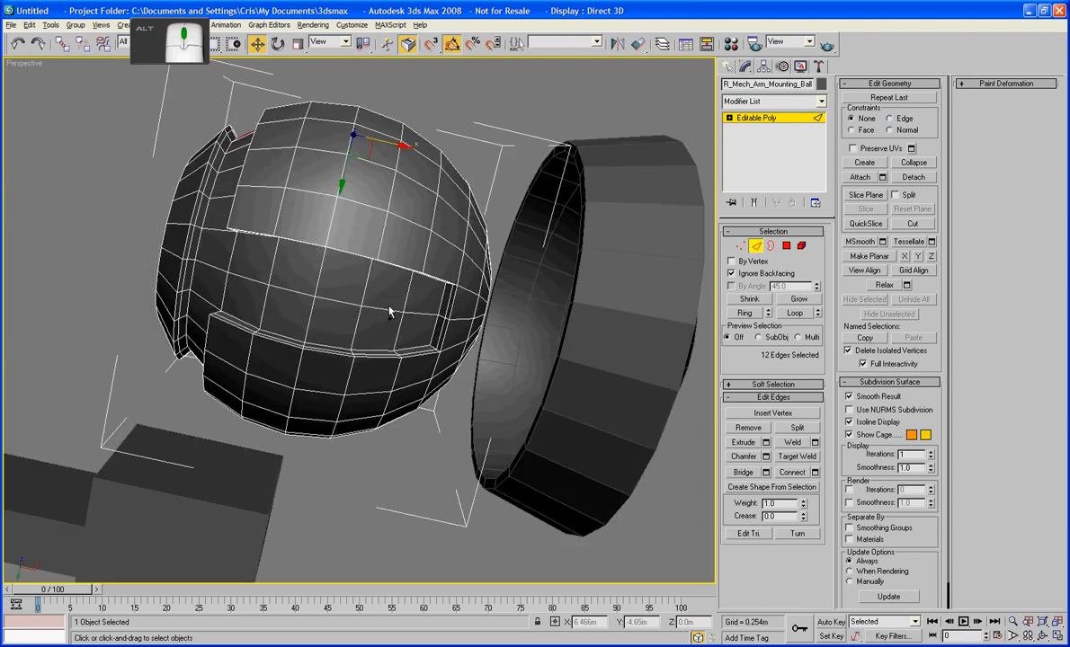
ctrl+click(408, 311)
ctrl+click(385, 310)
ctrl+click(206, 257)
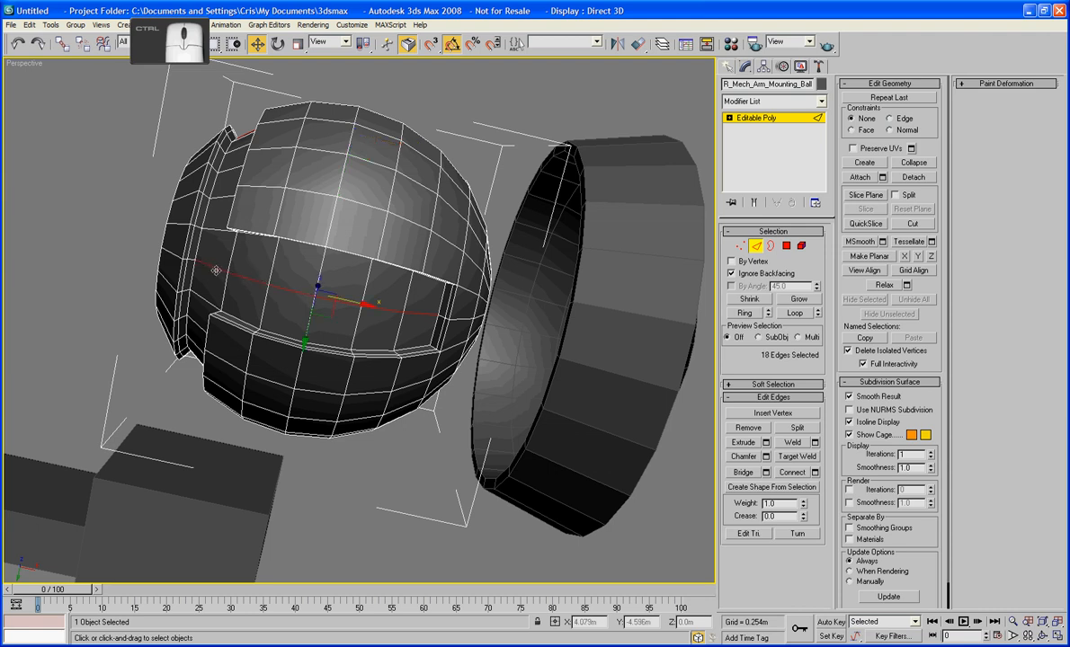
Add the six centre edges of the fourth groove strip, on the side facing the arm boxes, to complete the selection.
alt+middle_drag(206, 257, 388, 398)
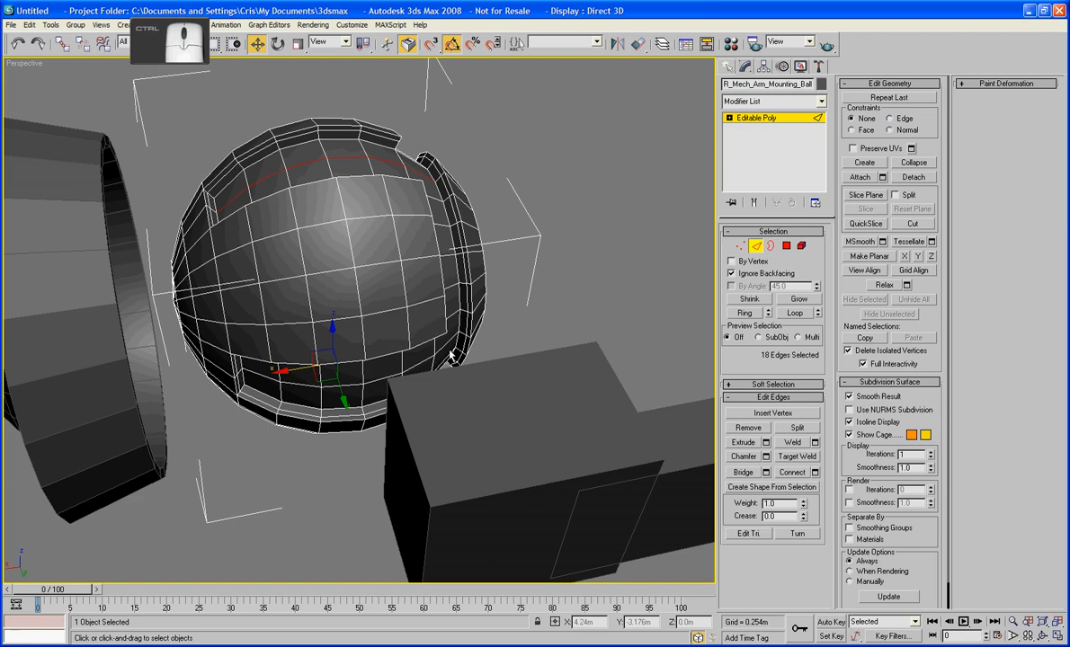
ctrl+click(415, 322)
ctrl+click(396, 365)
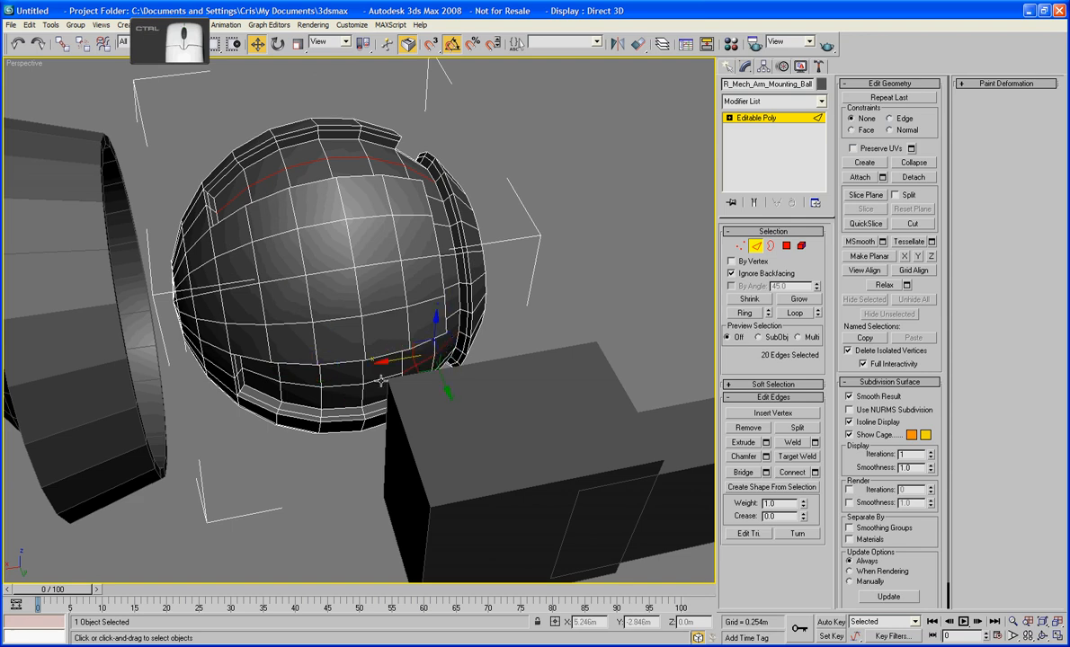
ctrl+click(352, 383)
ctrl+click(332, 387)
ctrl+click(299, 383)
ctrl+click(254, 374)
alt+middle_drag(255, 374, 351, 322)
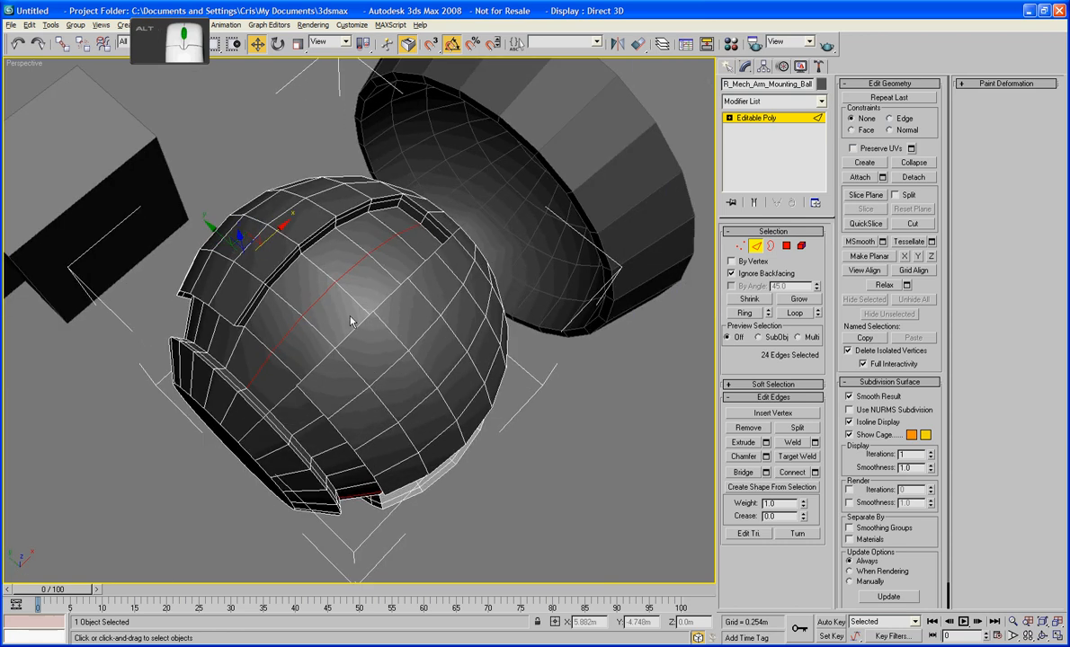
Chamfer the selected centre edges with one segment, widening the amount slightly to form a narrow strip along each groove.
click(766, 457)
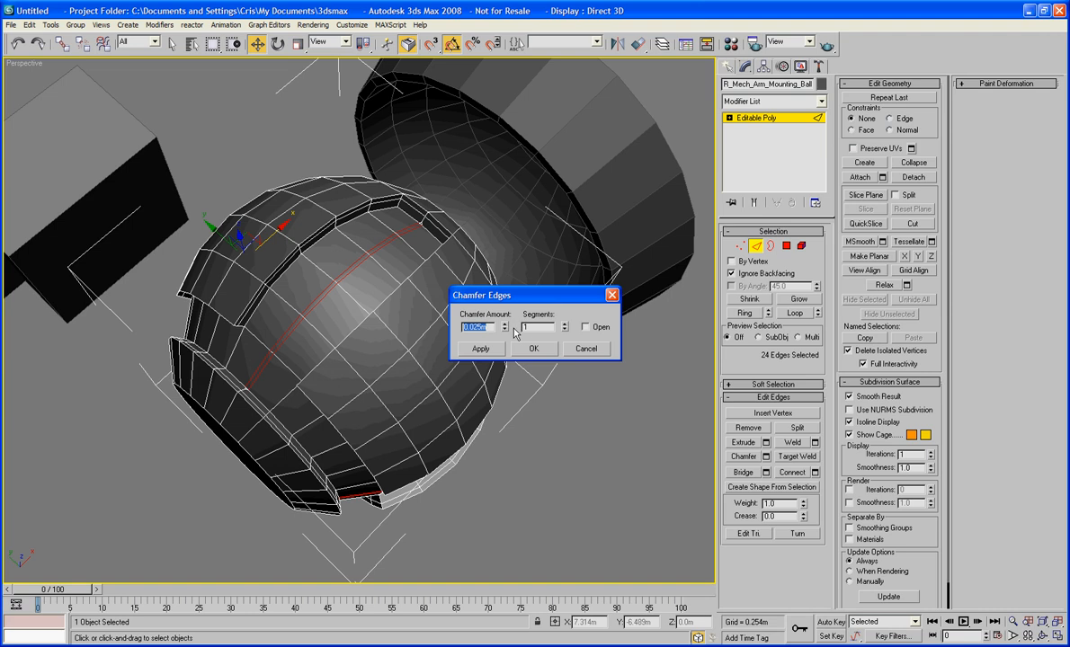
drag(506, 329, 503, 295)
click(534, 355)
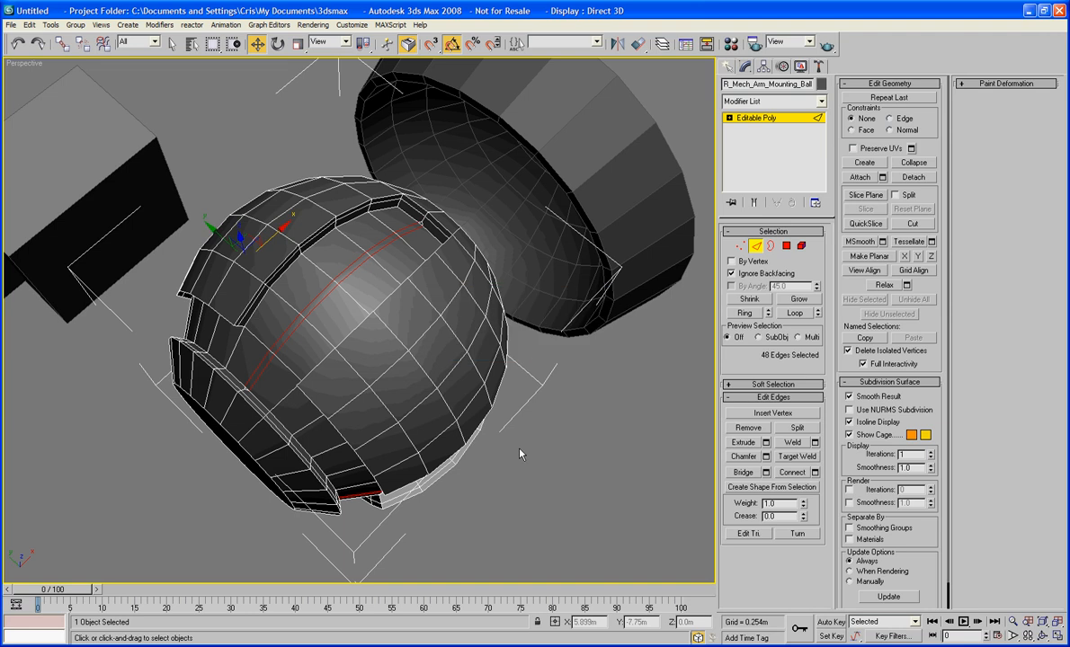
Convert the chamfered edges to a polygon selection and shrink it to the narrow strips between them.
alt+middle_drag(517, 448, 582, 490)
scroll(610, 451, up, 3)
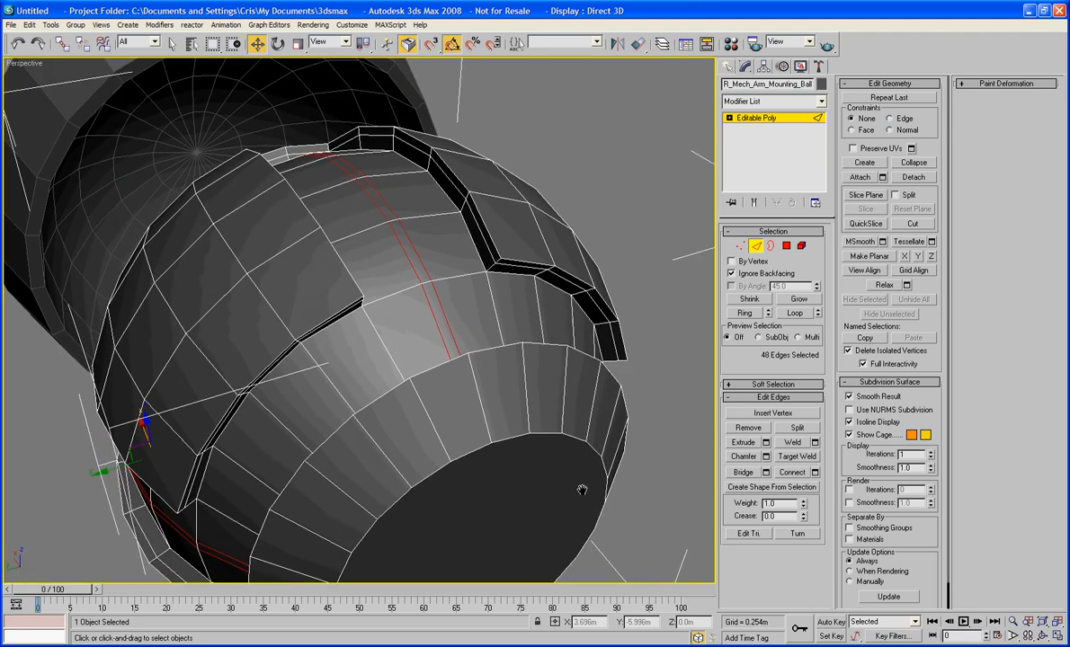
ctrl+click(786, 248)
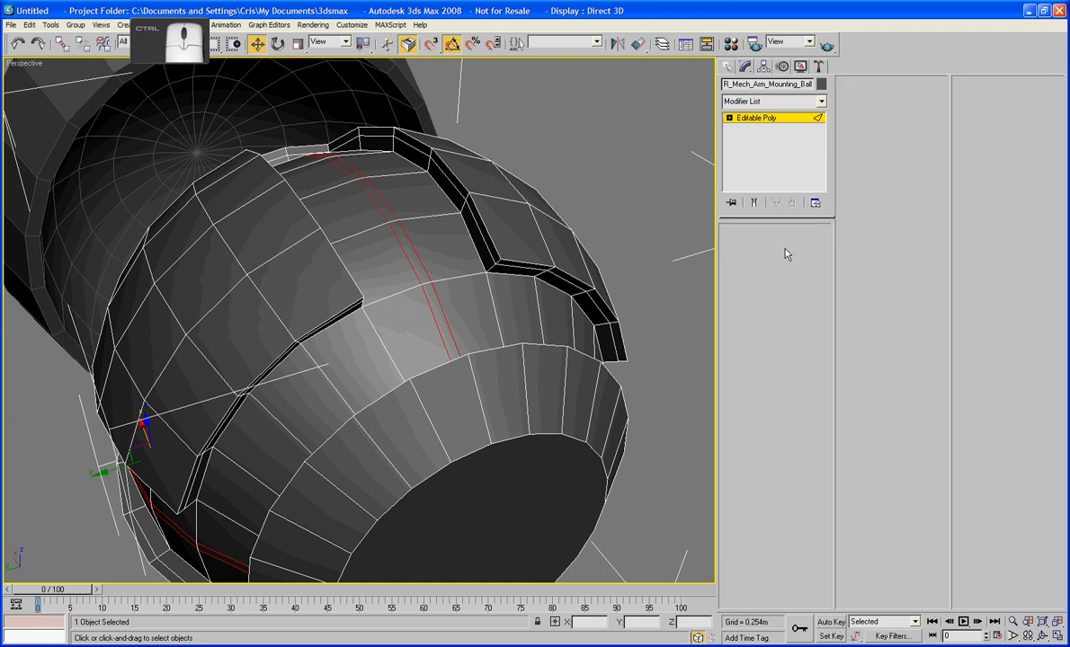
click(761, 300)
alt+middle_drag(692, 292, 633, 303)
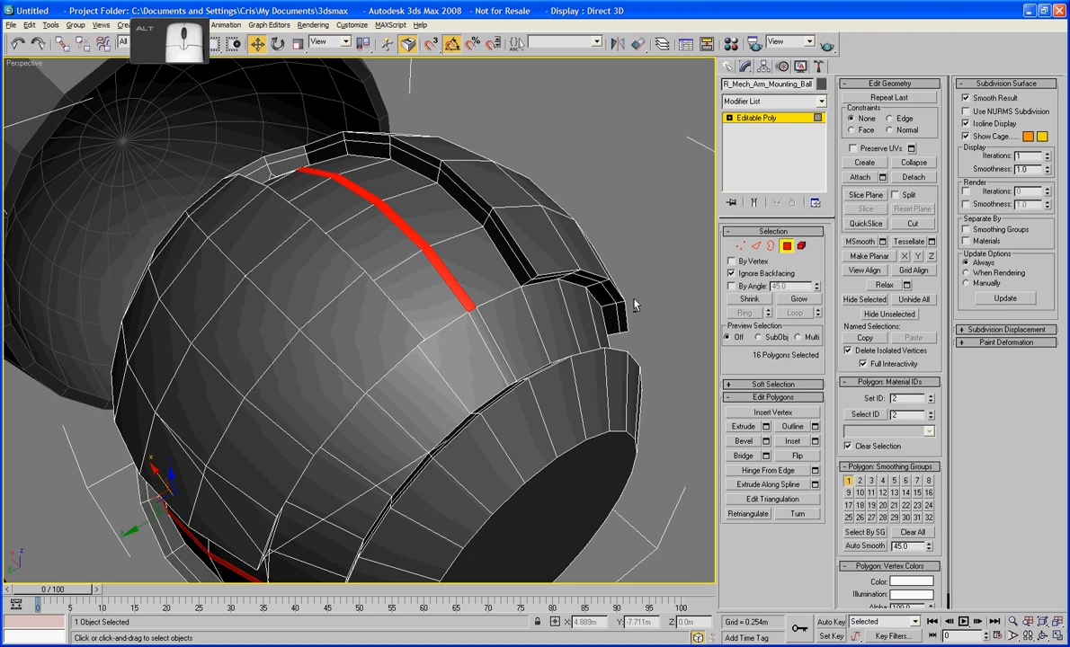
Add the missing end polygons of the first two narrow strips to the selection.
ctrl+click(449, 311)
alt+middle_drag(358, 239, 334, 155)
ctrl+click(252, 214)
ctrl+click(662, 341)
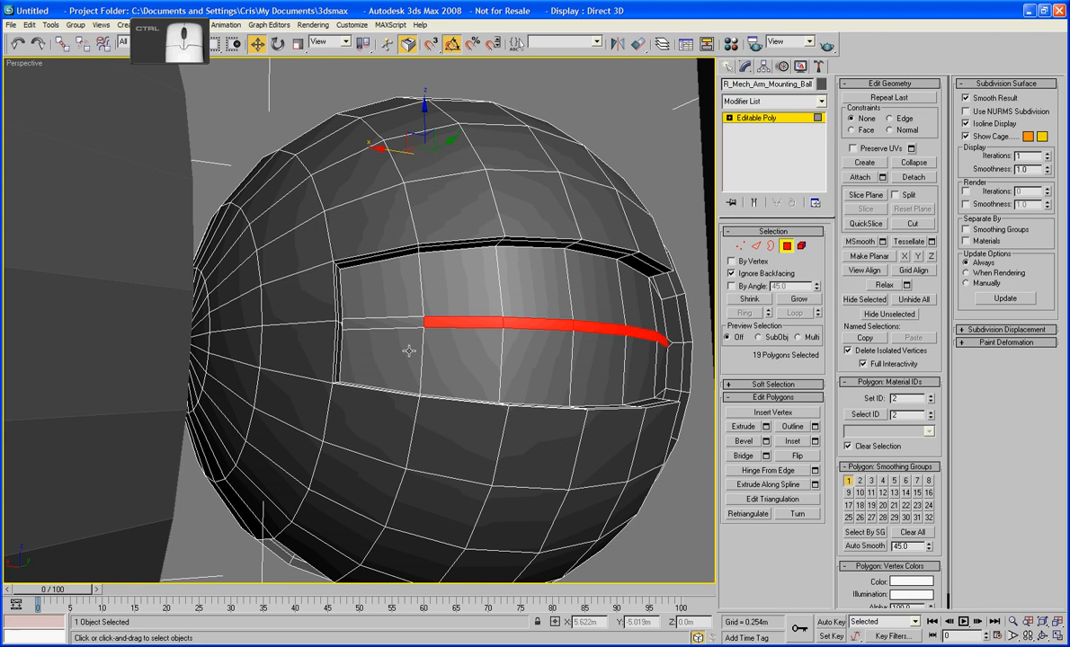
ctrl+click(387, 332)
Add both end polygons of the remaining two narrow strips so that all four run the full groove length.
alt+middle_drag(389, 332, 550, 393)
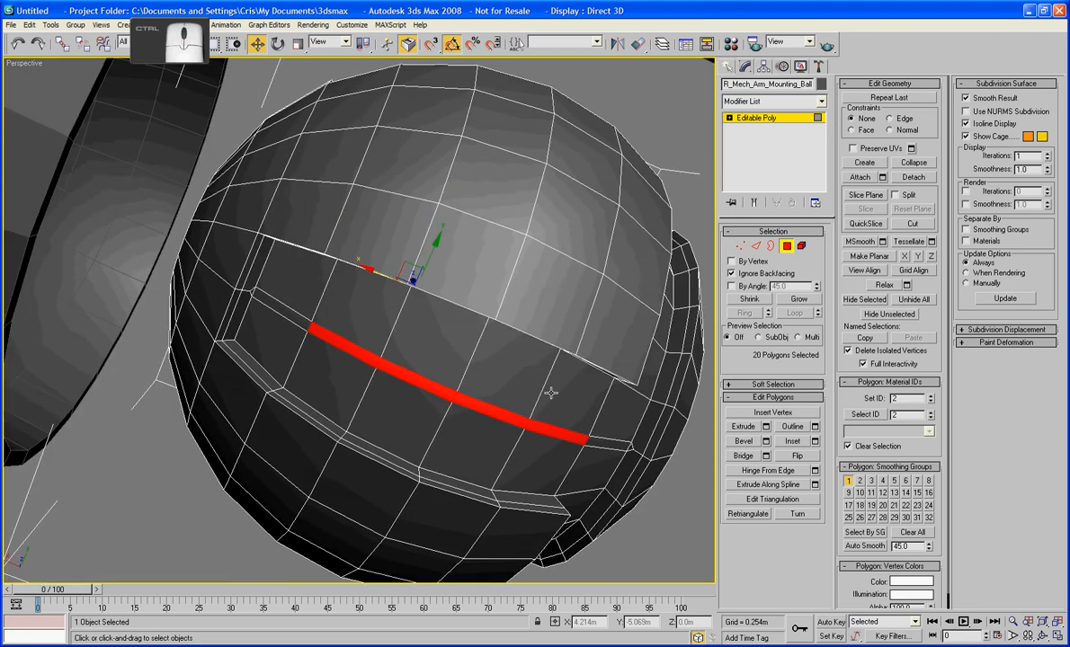
ctrl+click(601, 440)
ctrl+click(281, 315)
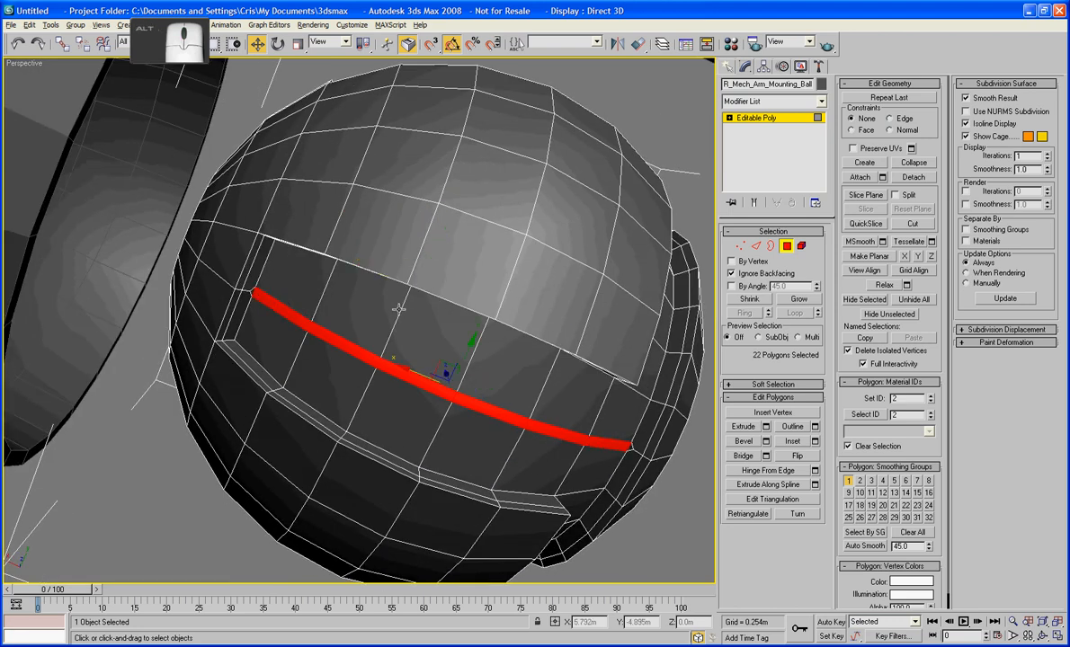
alt+middle_drag(281, 314, 165, 385)
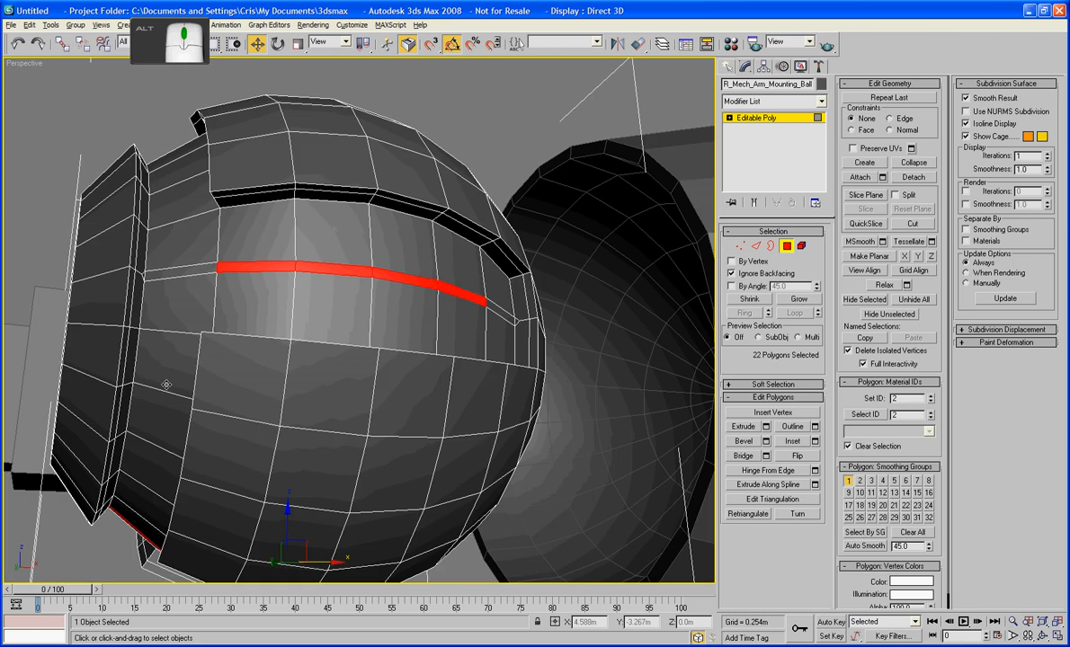
ctrl+click(178, 266)
alt+middle_drag(286, 251, 357, 398)
ctrl+click(390, 339)
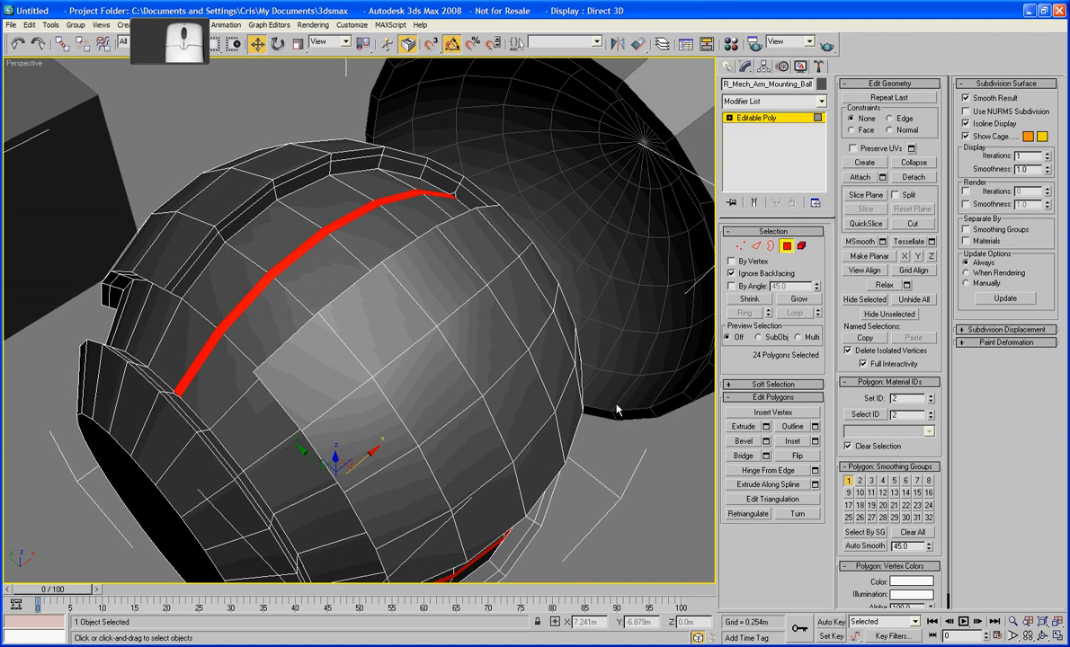
Extrude the four narrow strips outward by Local Normal with a height of 0.068 m to form raised ridges.
click(766, 427)
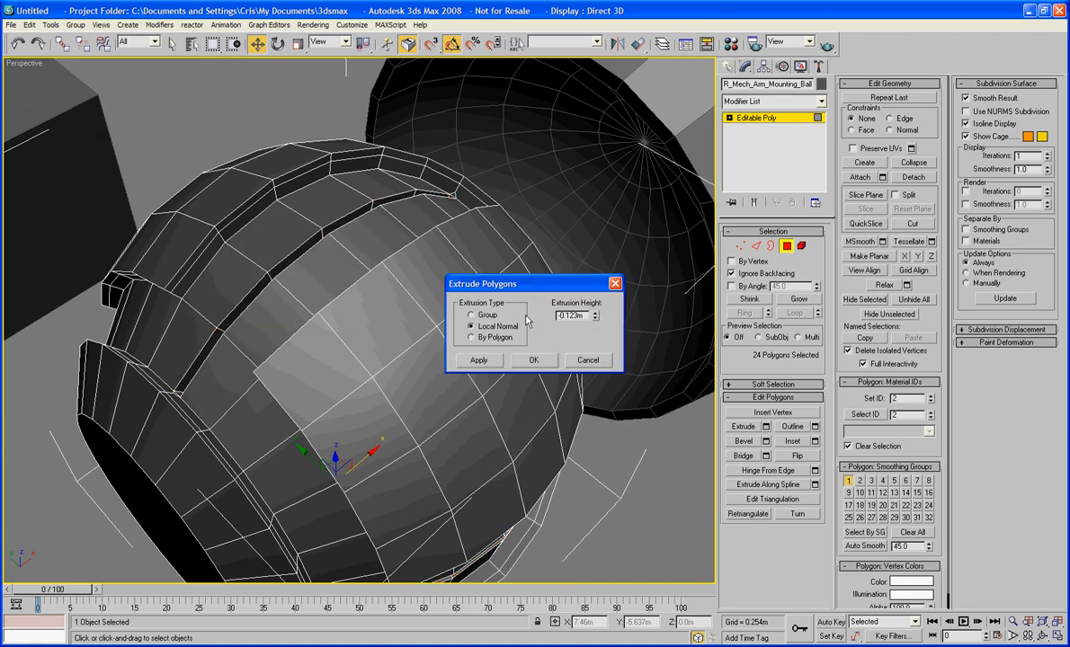
drag(598, 319, 592, 214)
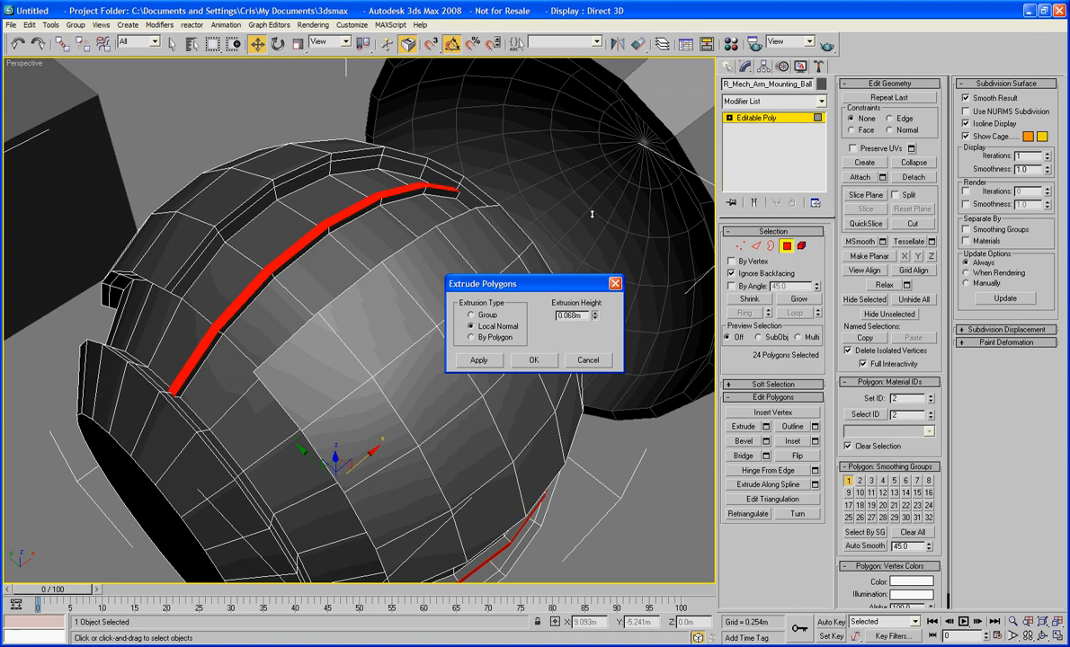
click(531, 360)
Examine the raised ridges in the ball's grooves up close and from several angles.
alt+middle_drag(532, 359, 402, 303)
scroll(405, 254, up, 3)
alt+middle_drag(401, 294, 450, 341)
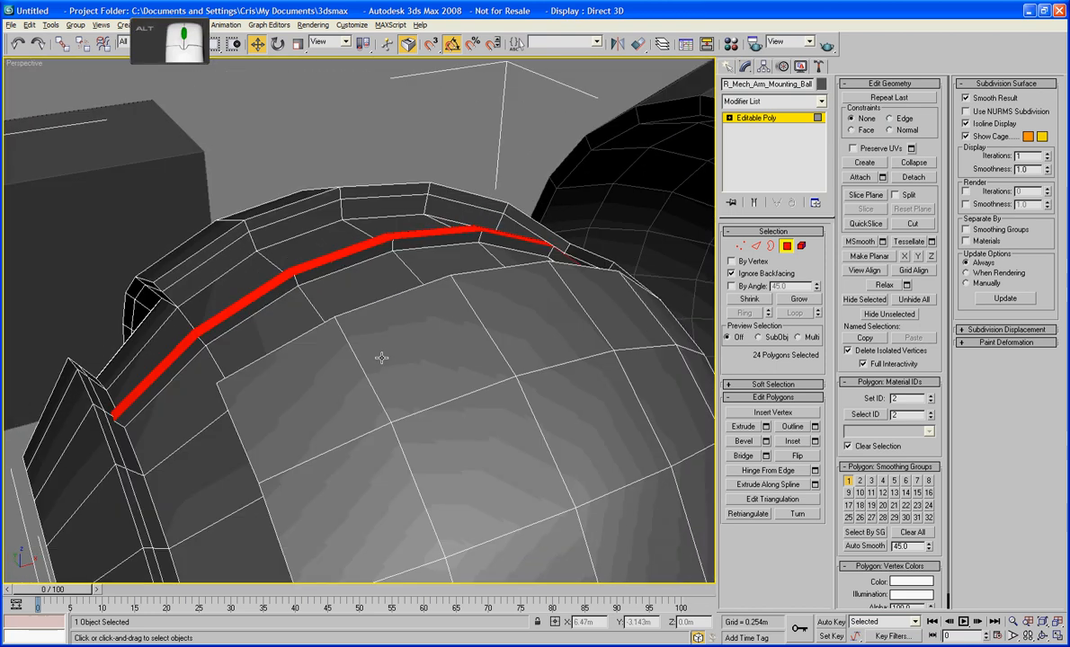
scroll(477, 294, down, 3)
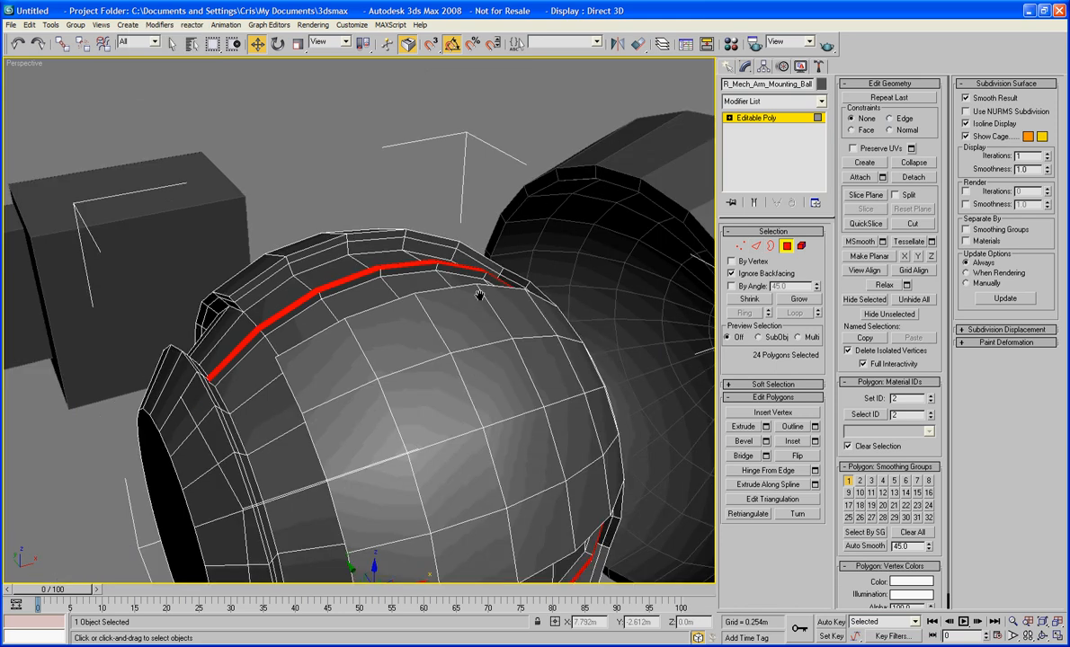
alt+middle_drag(477, 294, 370, 264)
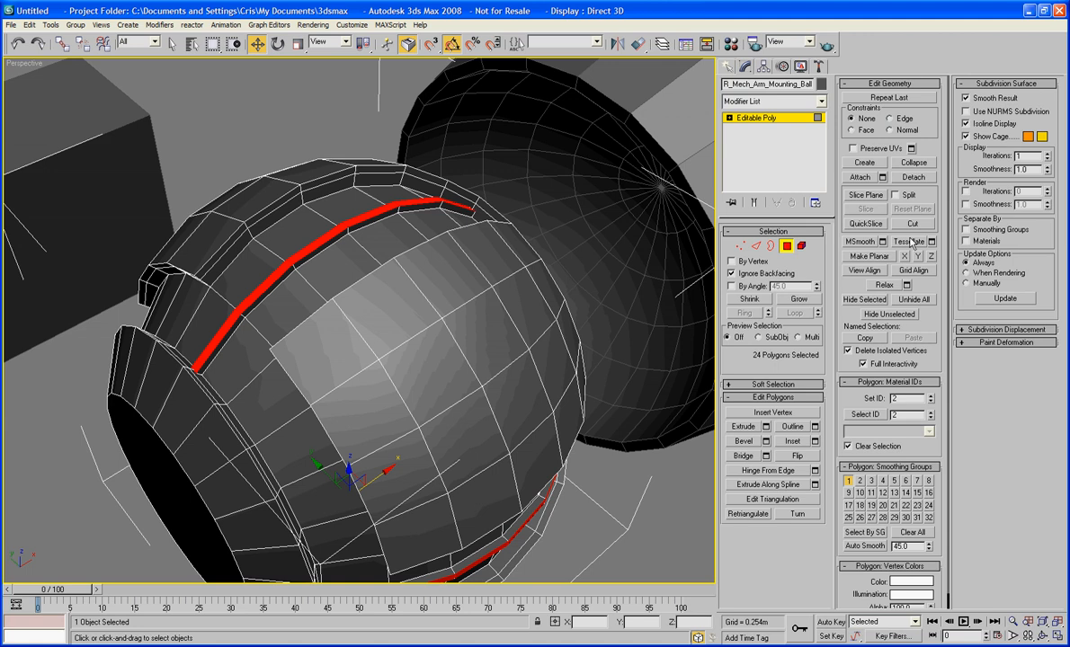
alt+middle_drag(397, 290, 505, 222)
scroll(484, 295, up, 3)
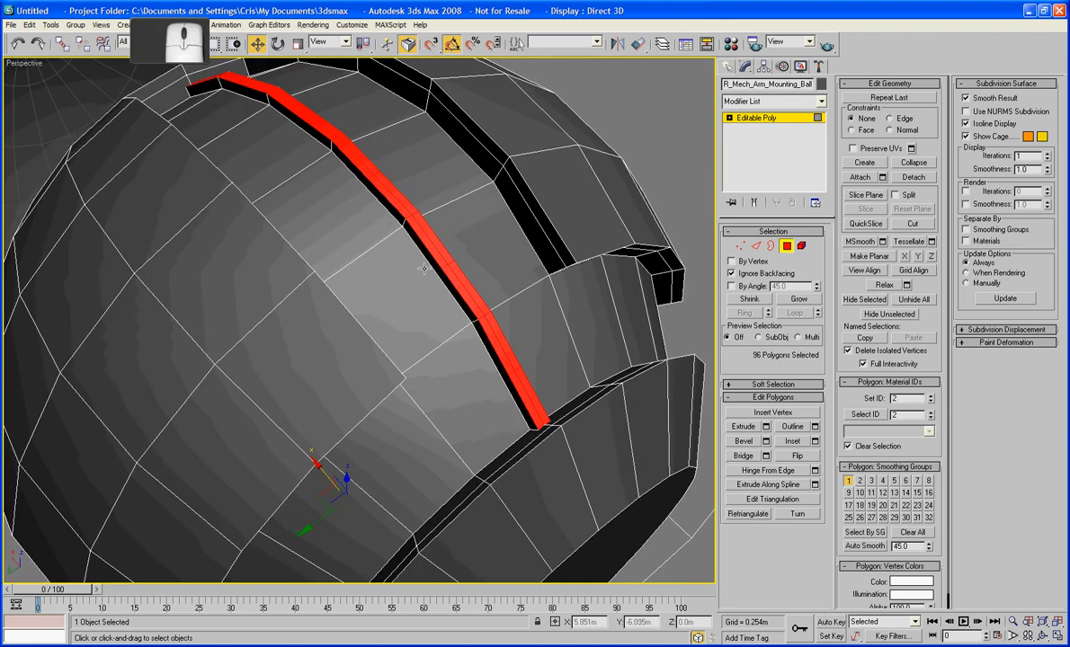
alt+middle_drag(423, 269, 409, 304)
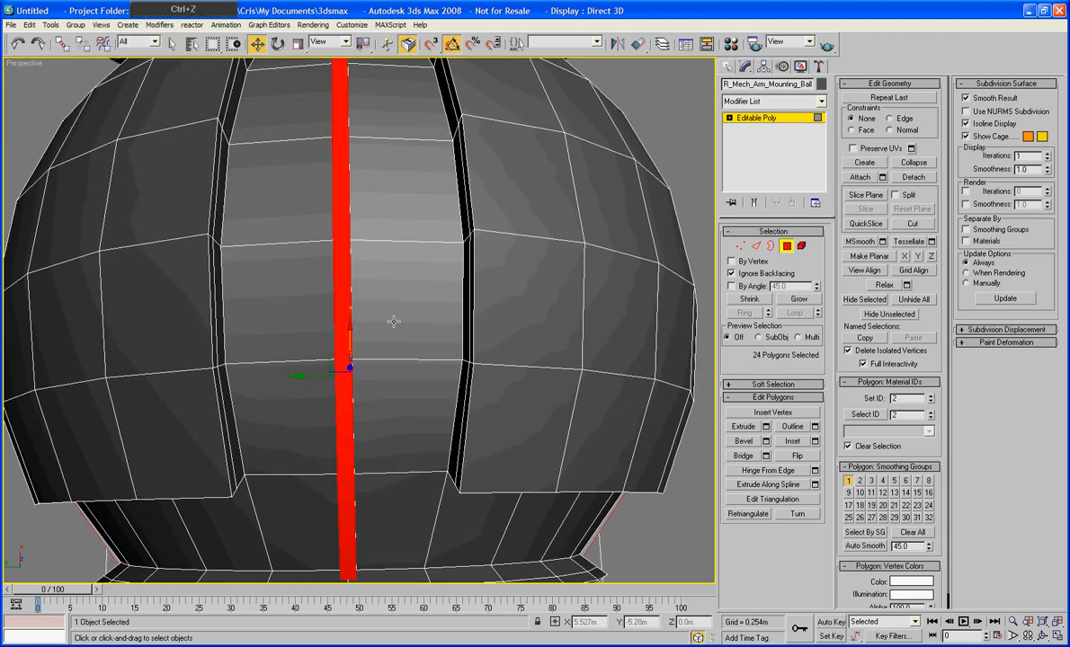
alt+middle_drag(392, 384, 469, 370)
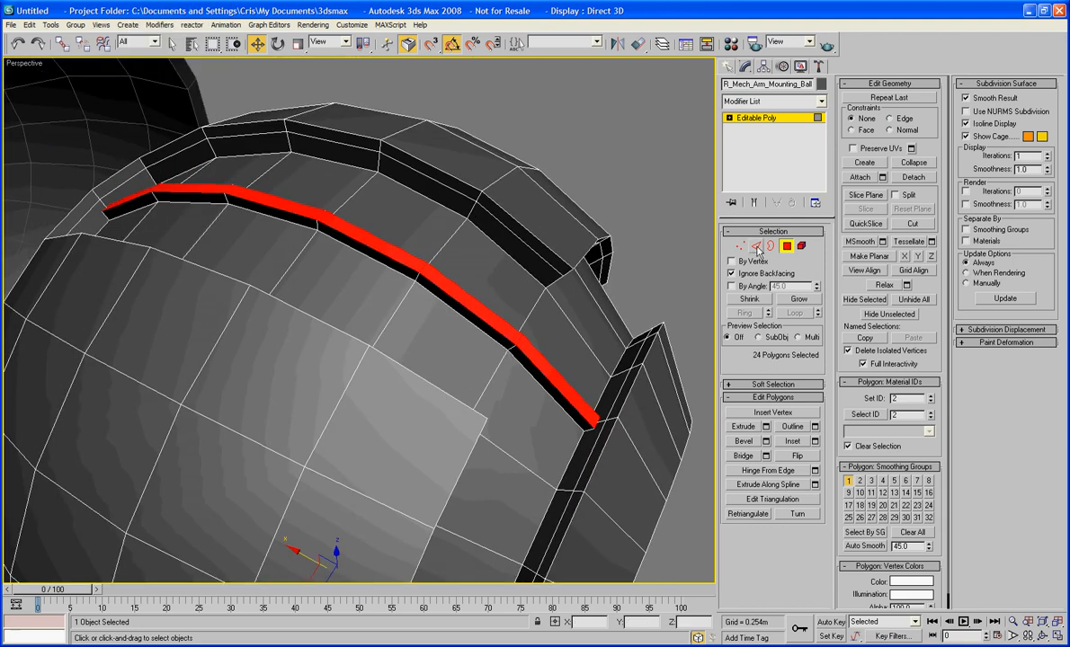
Select one long upper edge of the first ridge in Edge mode and expand it to the full edge loop.
click(756, 247)
alt+middle_drag(539, 263, 491, 299)
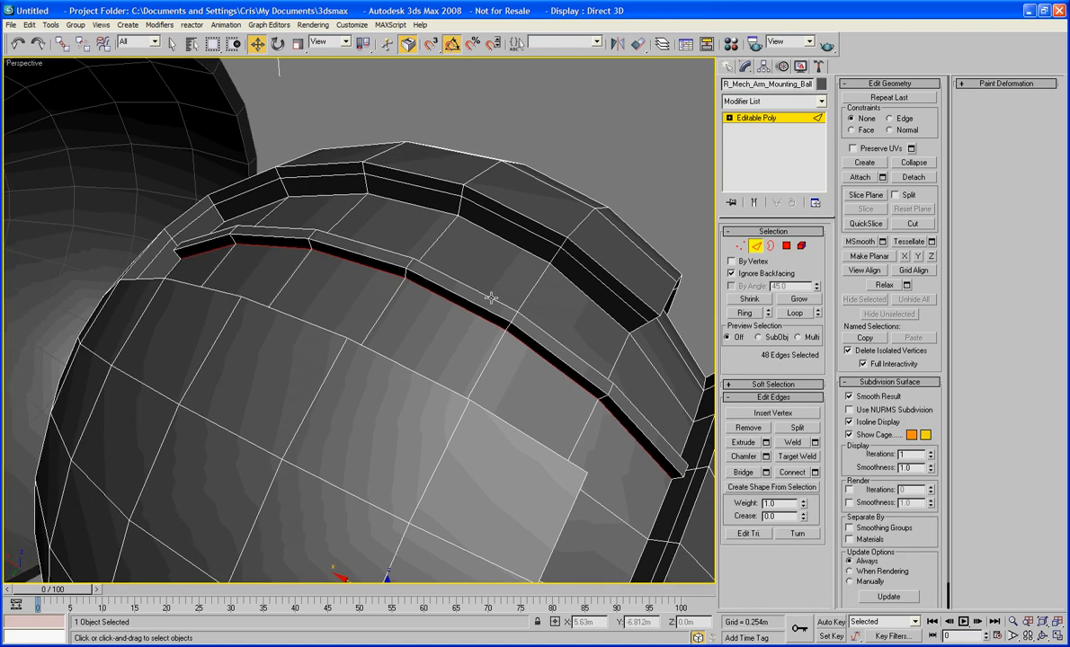
click(470, 302)
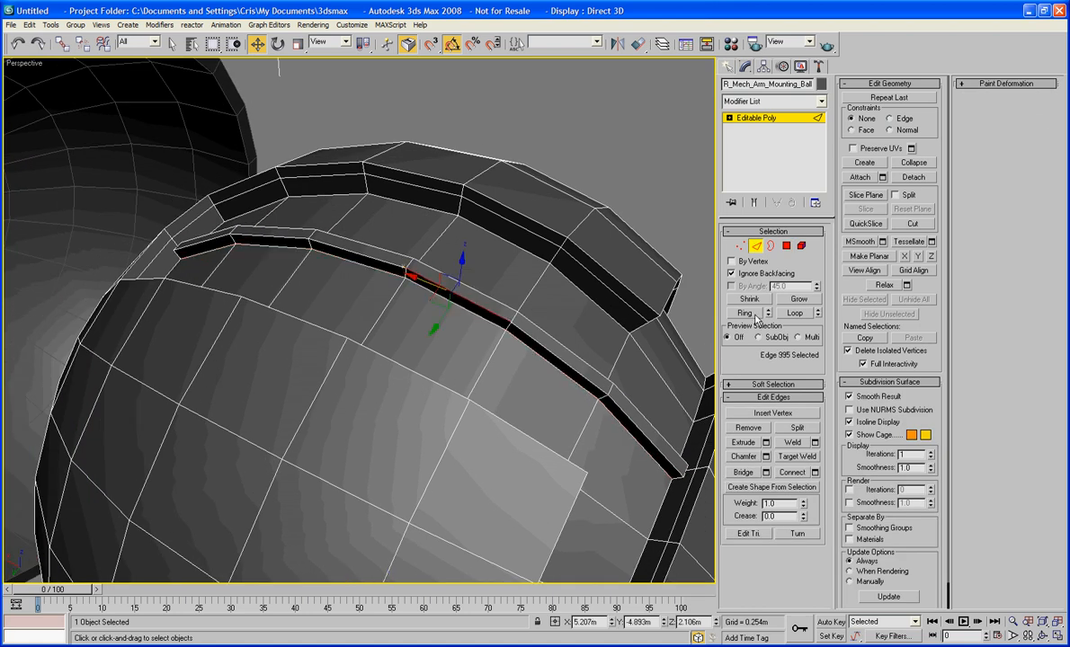
click(795, 313)
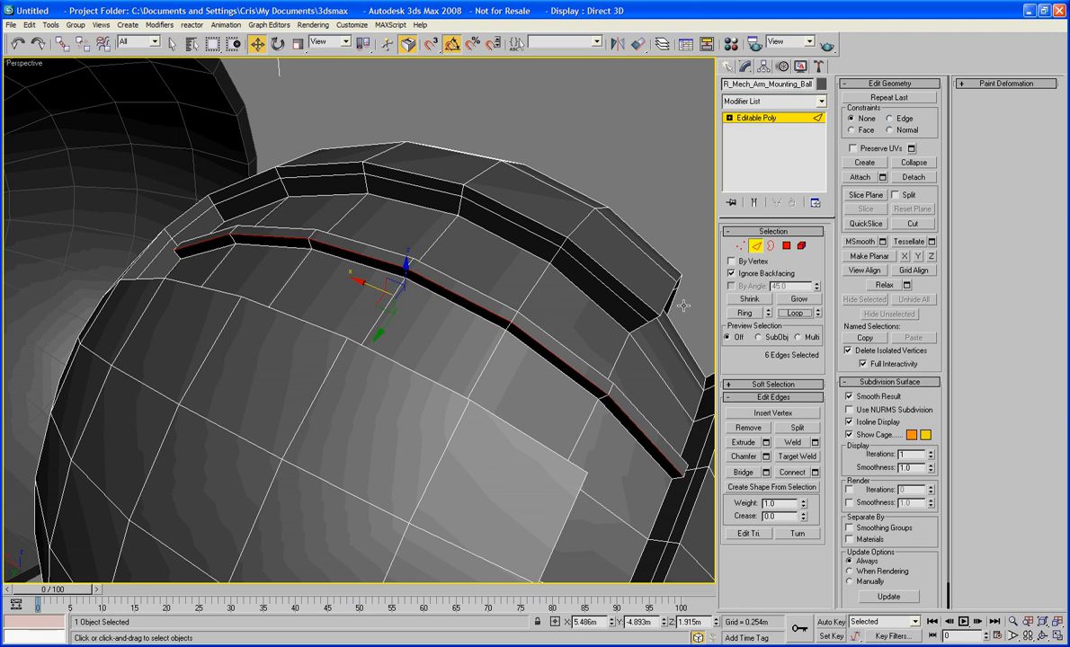
Add an edge on the first ridge's other long upper side, plus one on each long upper side of two more ridges.
alt+middle_drag(504, 305, 547, 335)
ctrl+click(510, 329)
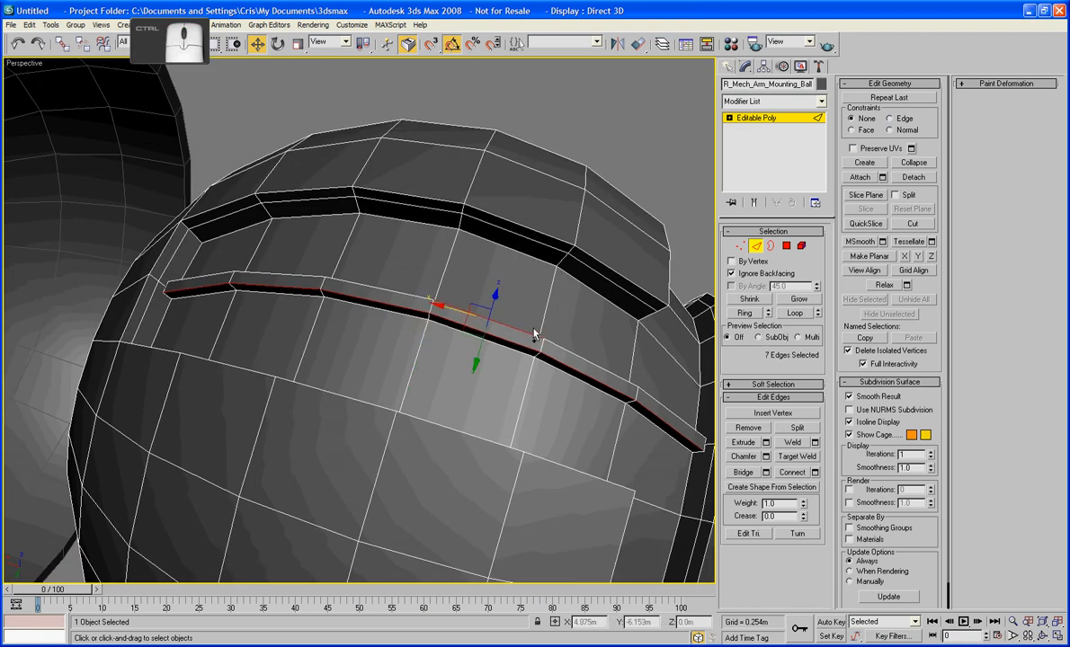
alt+middle_drag(575, 267, 378, 259)
ctrl+click(363, 170)
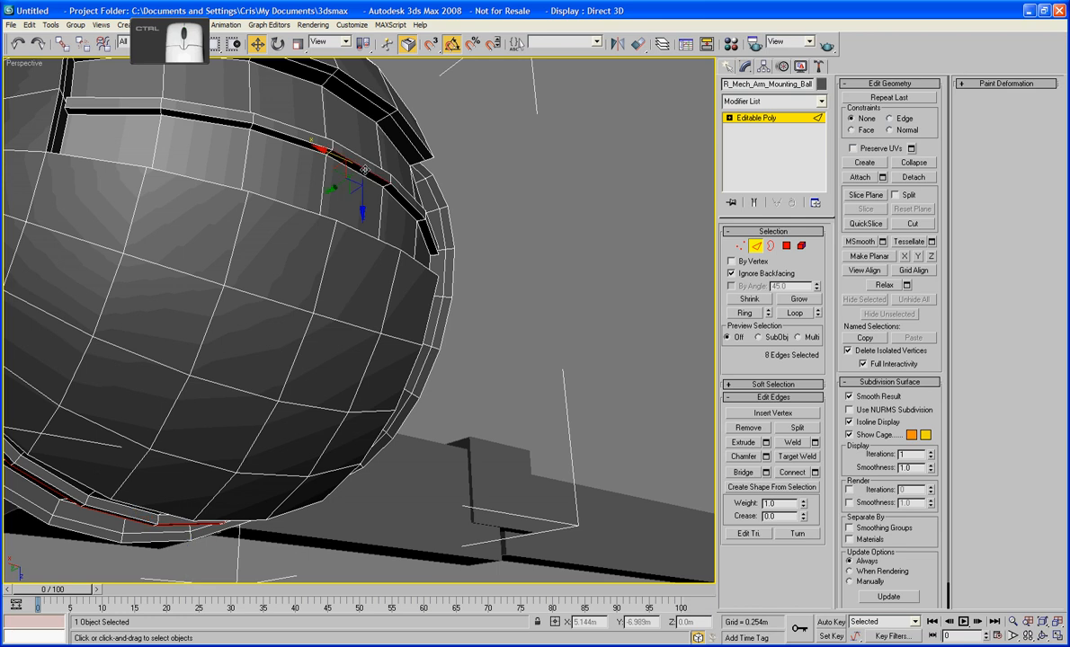
alt+middle_drag(365, 159, 379, 408)
ctrl+click(486, 452)
ctrl+click(368, 397)
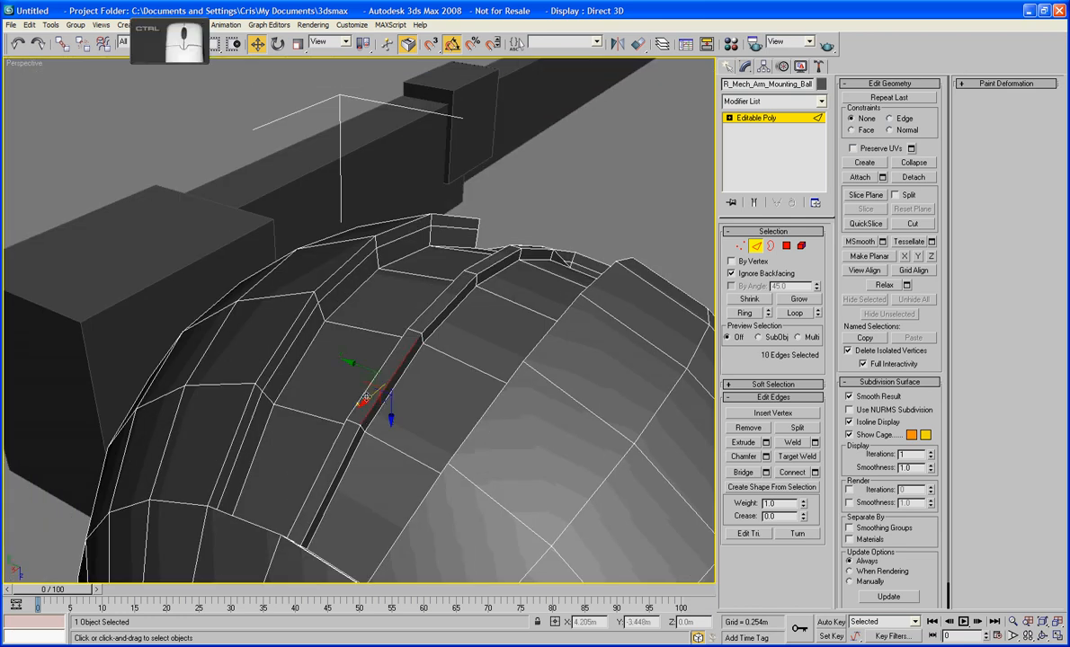
ctrl+click(350, 360)
Add an edge on both long upper sides of the fourth ridge and expand the whole selection to full edge loops.
alt+middle_drag(351, 359, 550, 521)
ctrl+click(499, 304)
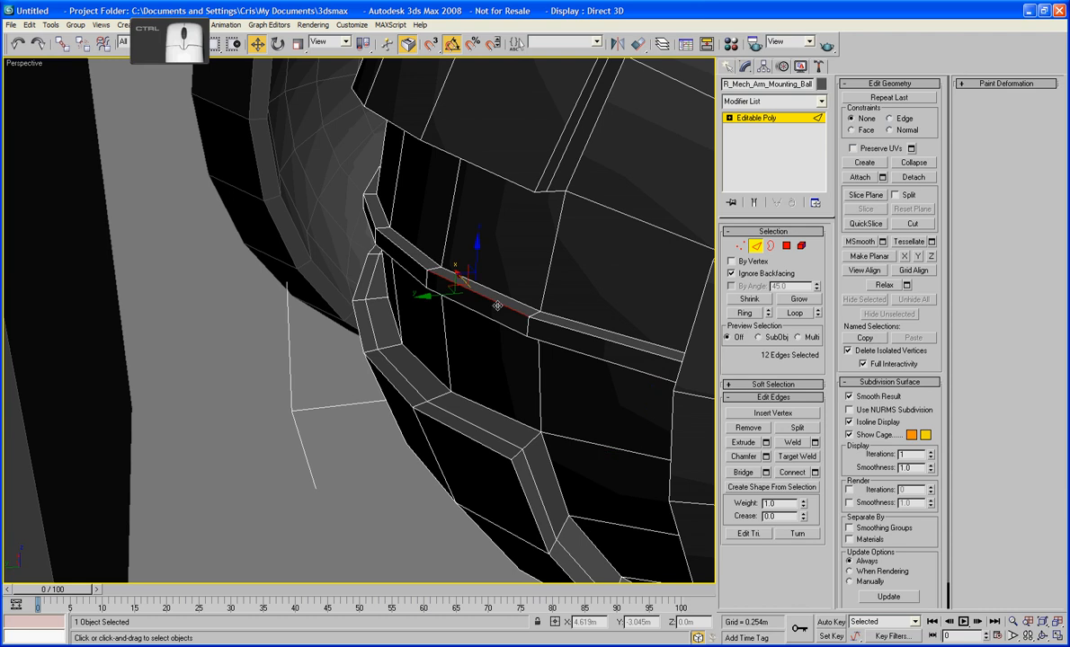
ctrl+click(498, 322)
scroll(501, 314, down, 6)
alt+middle_drag(499, 387, 503, 311)
click(794, 312)
Connect the selected ridge edges with 3 segments to subdivide each ridge crosswise.
alt+middle_drag(630, 346, 605, 331)
scroll(545, 256, up, 4)
alt+middle_drag(544, 256, 470, 342)
click(815, 473)
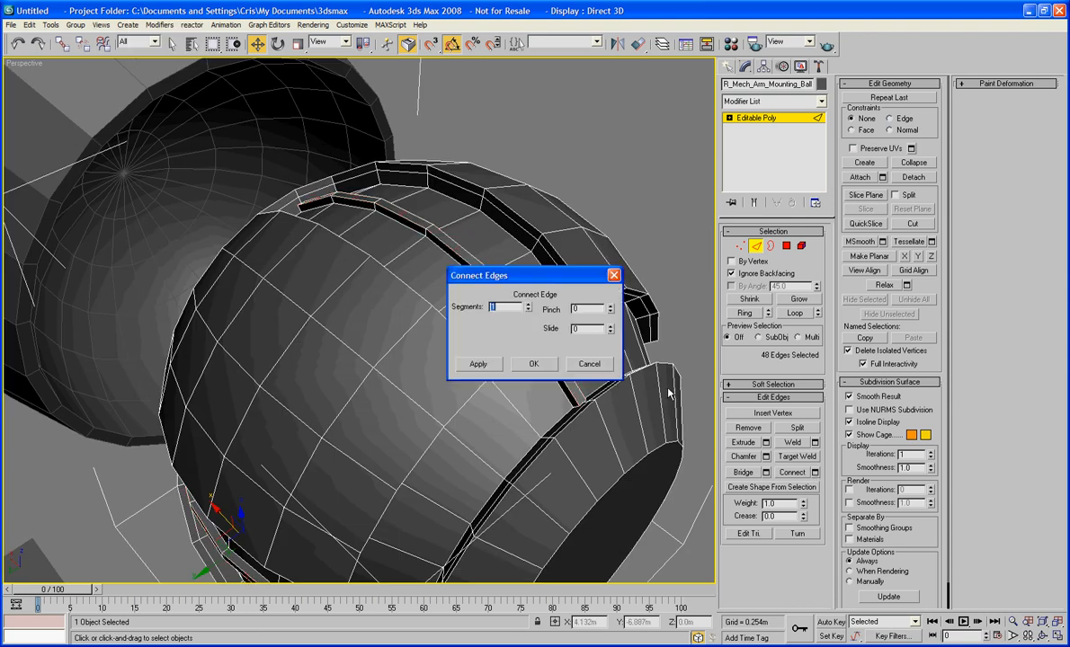
drag(581, 278, 389, 326)
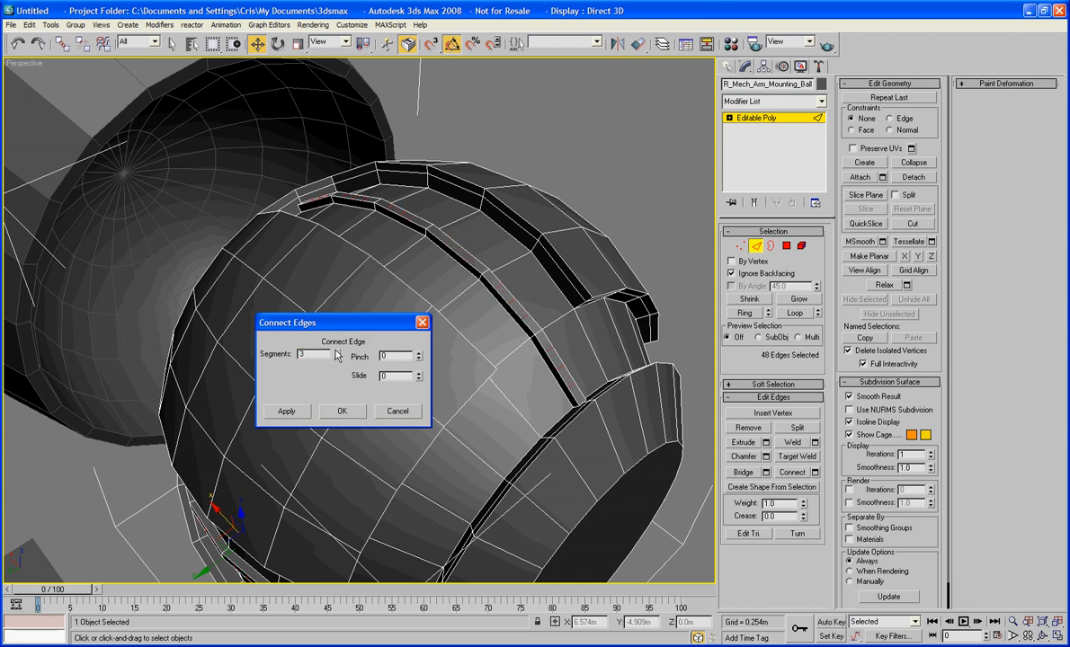
click(342, 411)
Convert the edge selection to the ridges' top polygons and inset them By Polygon with an amount of 0.009 m.
alt+middle_drag(345, 409, 400, 440)
ctrl+click(787, 246)
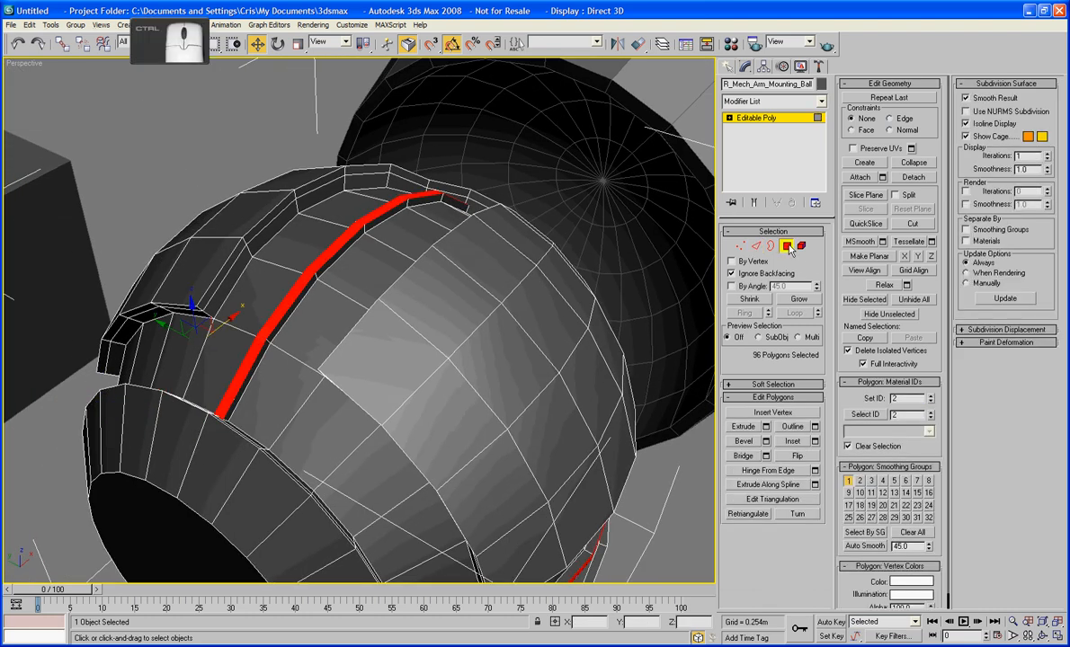
alt+middle_drag(504, 288, 635, 331)
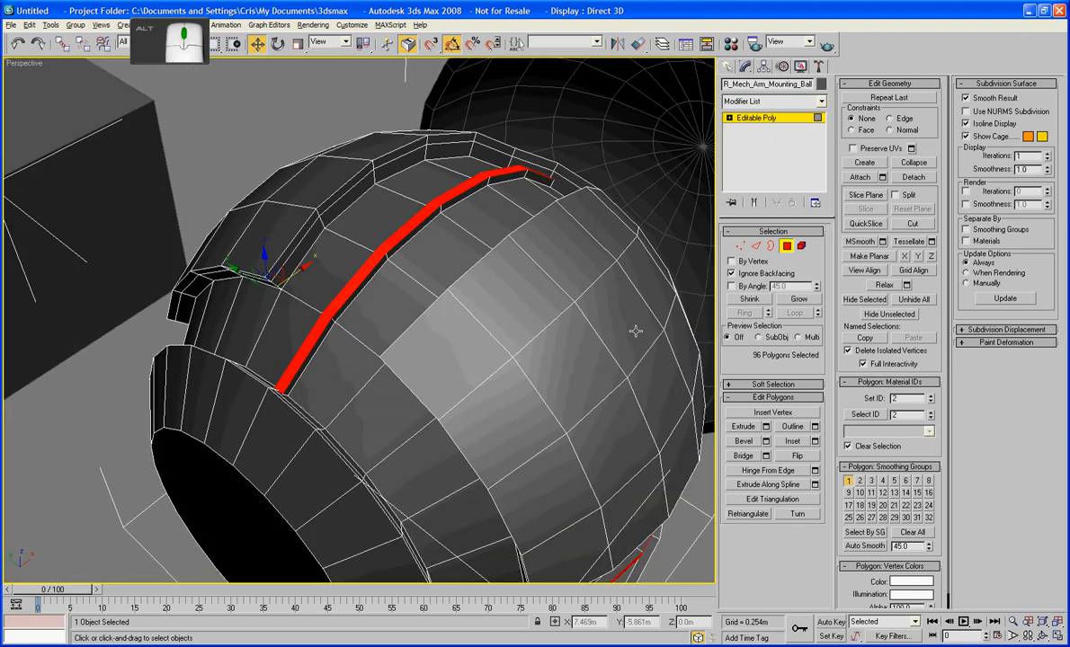
click(815, 441)
click(481, 330)
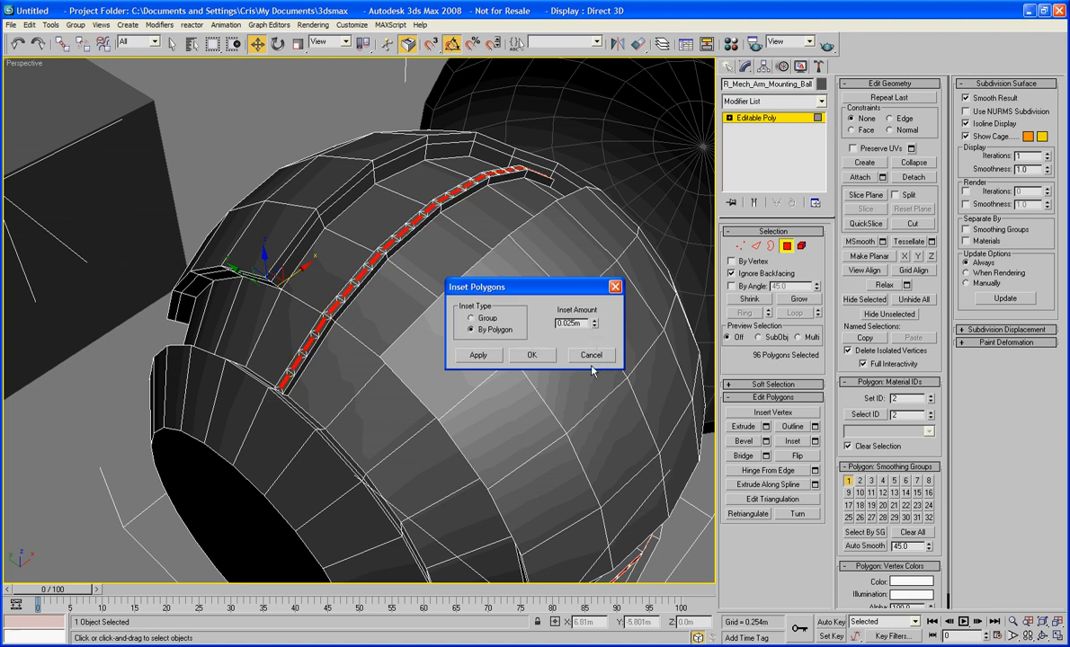
drag(594, 324, 594, 334)
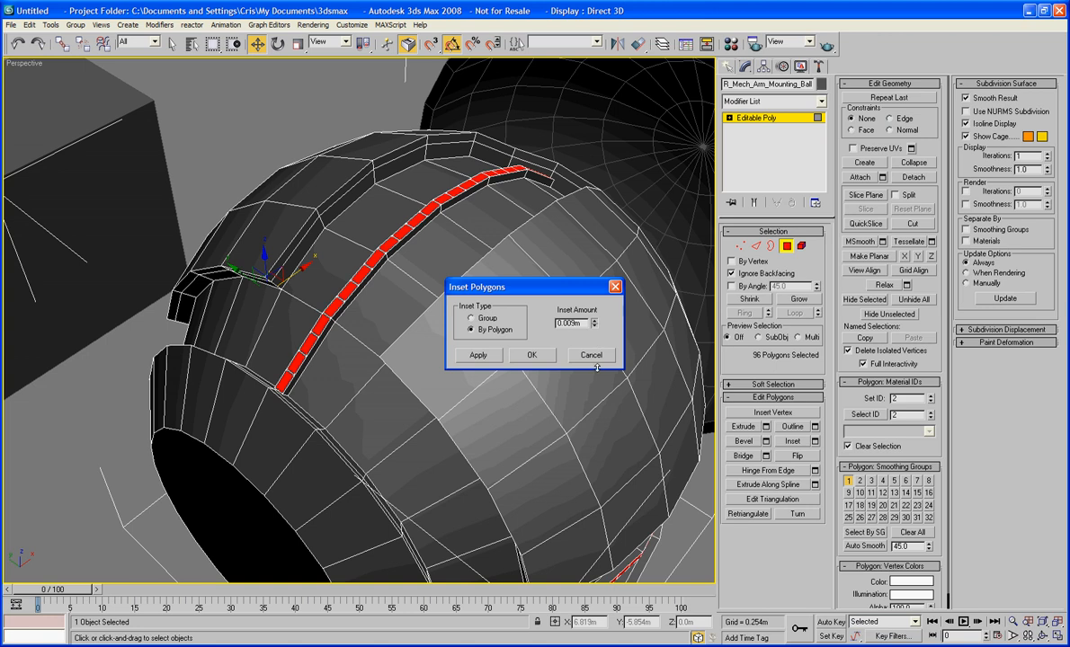
click(531, 355)
Extrude the inset ridge polygons by Local Normal with a height of 0.068 m and leave sub-object mode.
alt+middle_drag(535, 361, 499, 397)
click(766, 426)
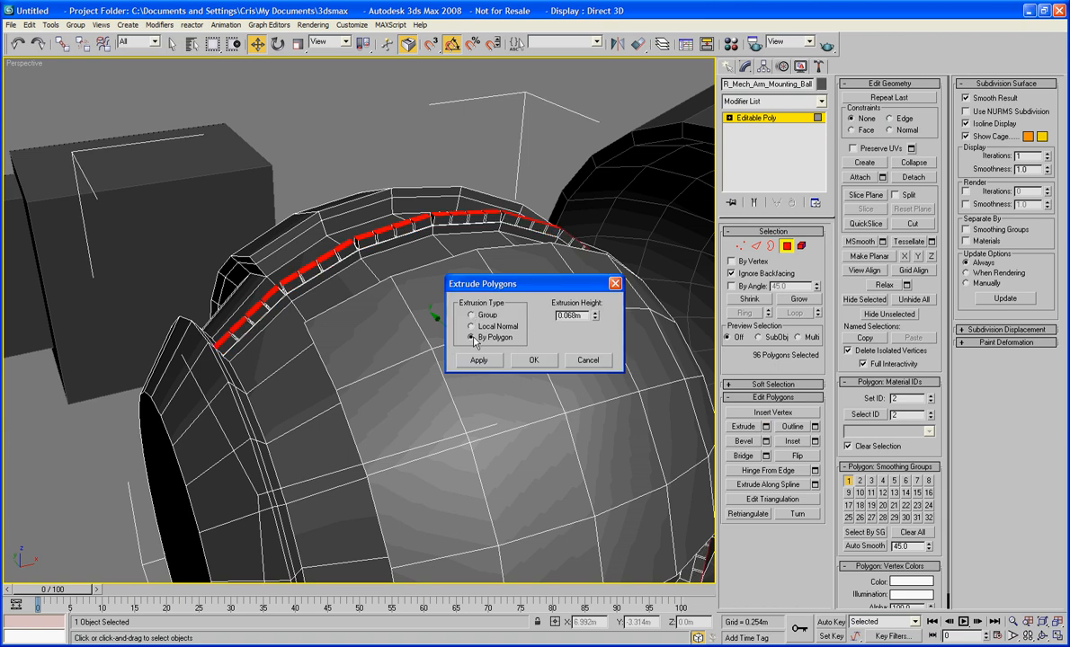
alt+middle_drag(380, 353, 392, 308)
click(536, 363)
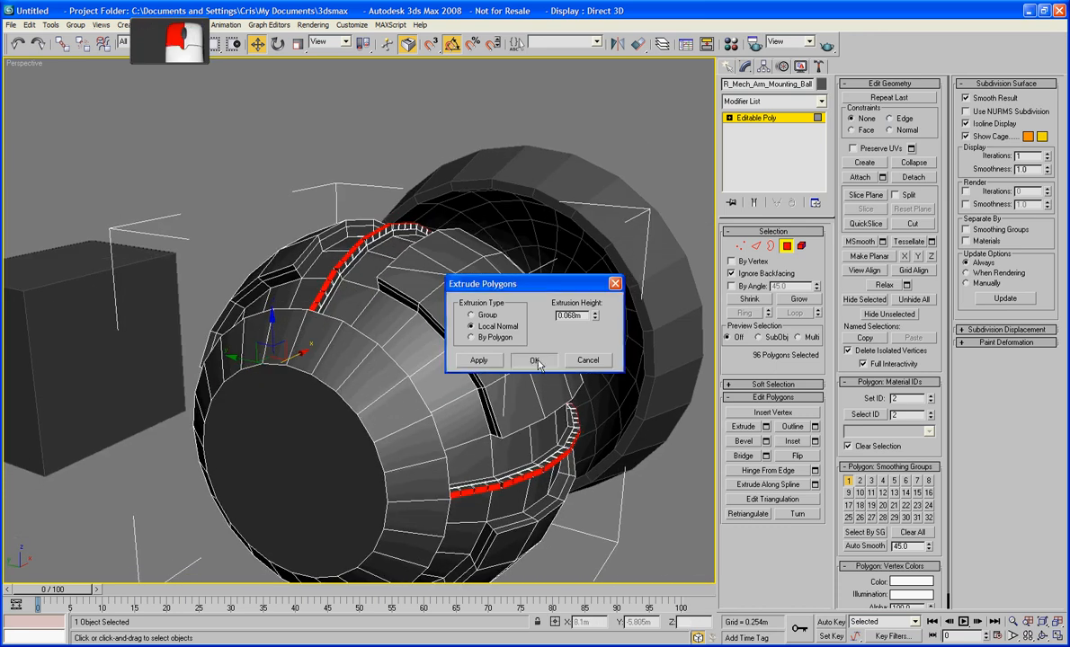
middle_drag(576, 365, 507, 326)
alt+middle_drag(506, 326, 418, 353)
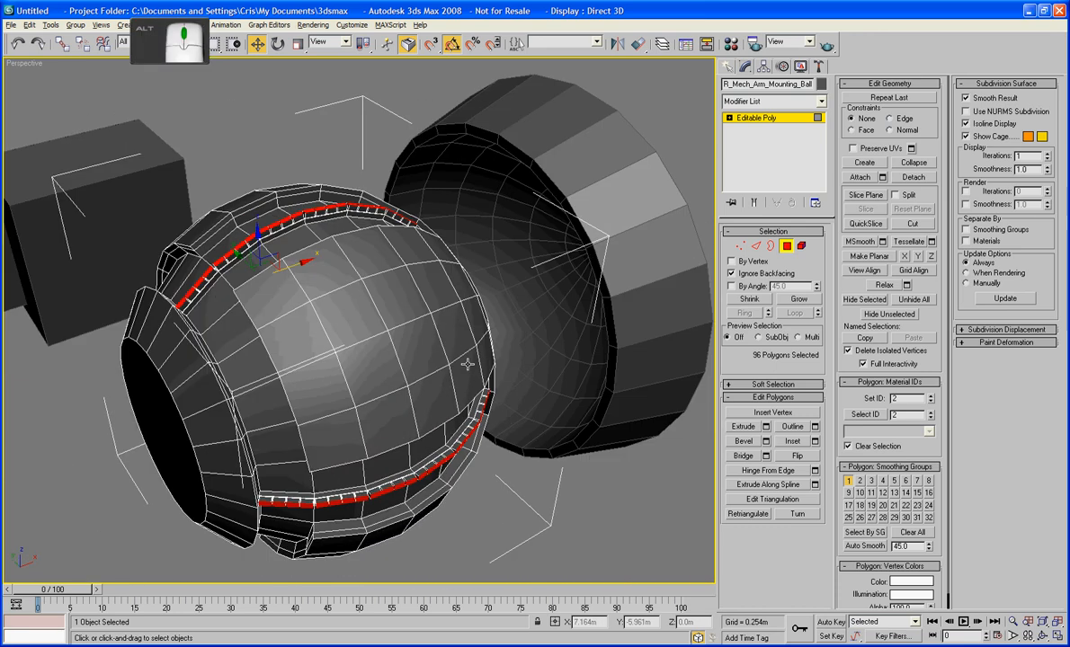
click(773, 246)
Delete the large flat polygon capping the arm-side end of the ball.
alt+middle_drag(450, 301, 518, 303)
scroll(518, 303, down, 3)
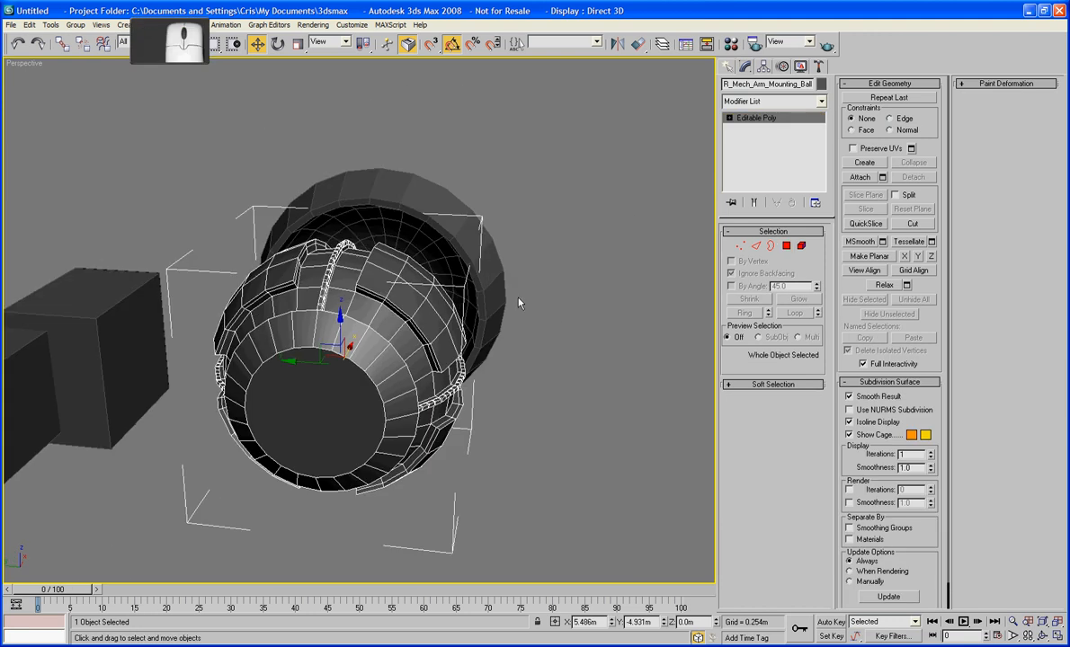
alt+middle_drag(304, 303, 330, 304)
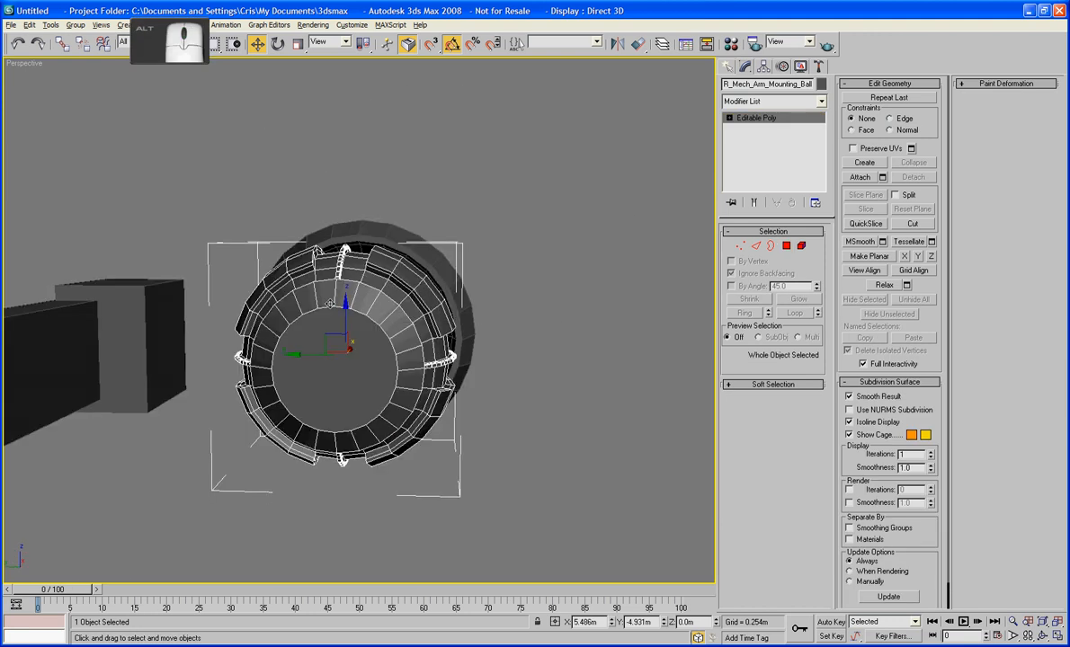
click(787, 246)
click(353, 363)
key(Delete)
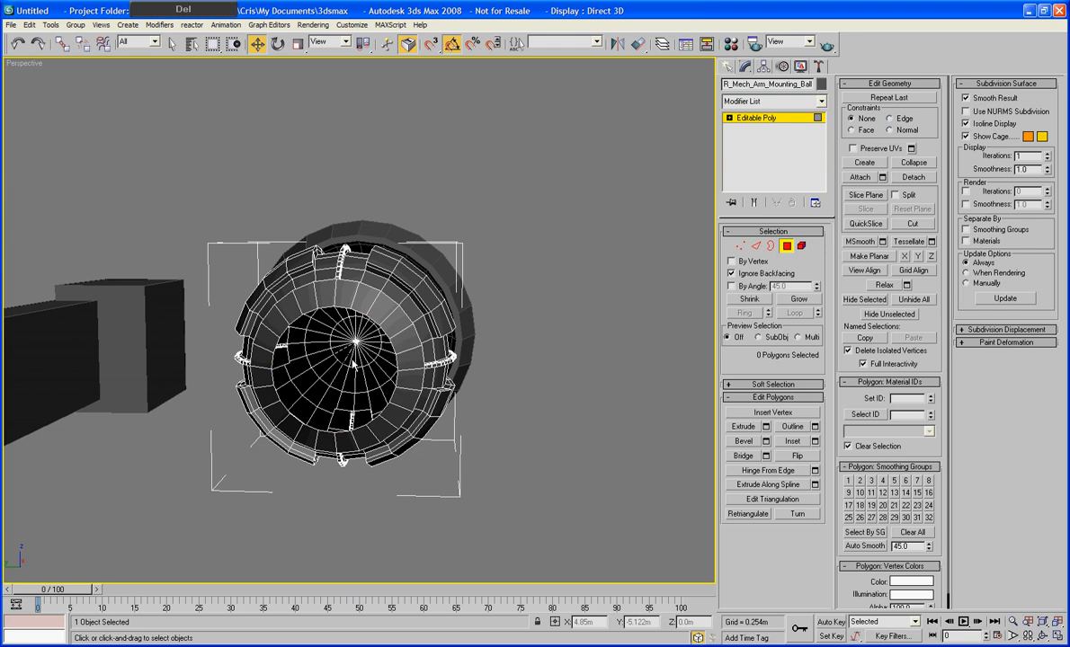
alt+middle_drag(354, 363, 361, 356)
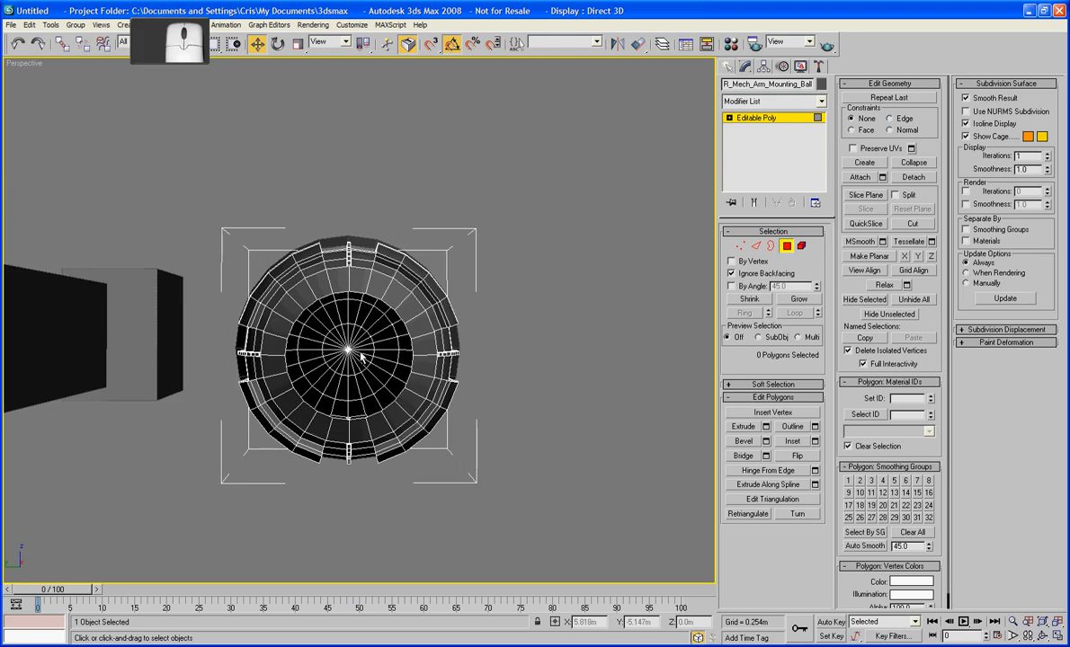
key(f)
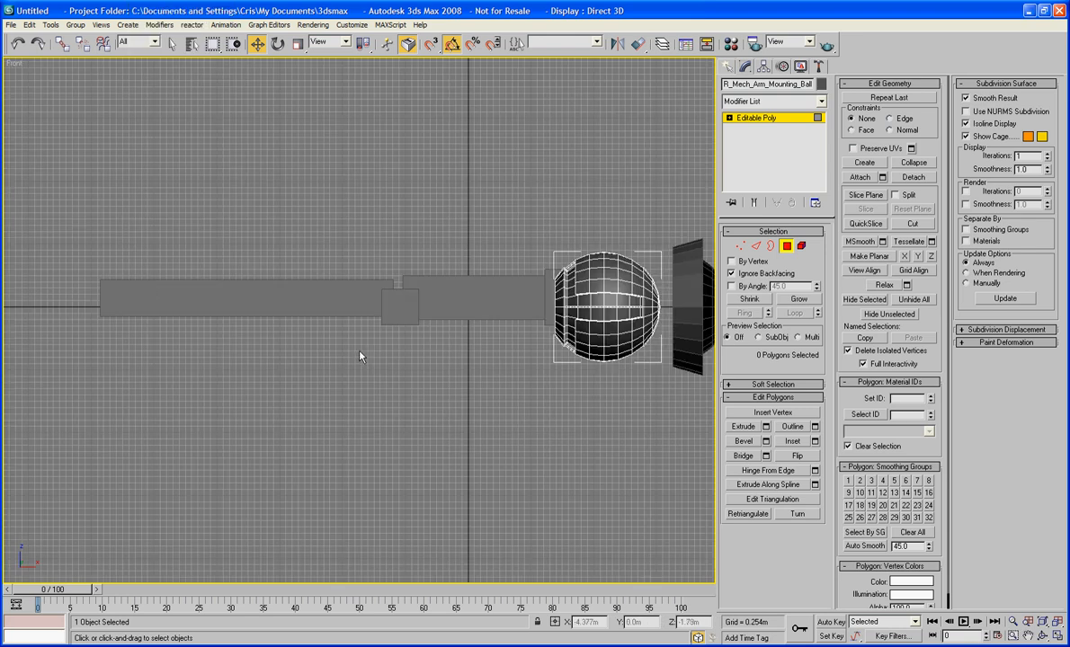
key(l)
middle_drag(471, 389, 142, 321)
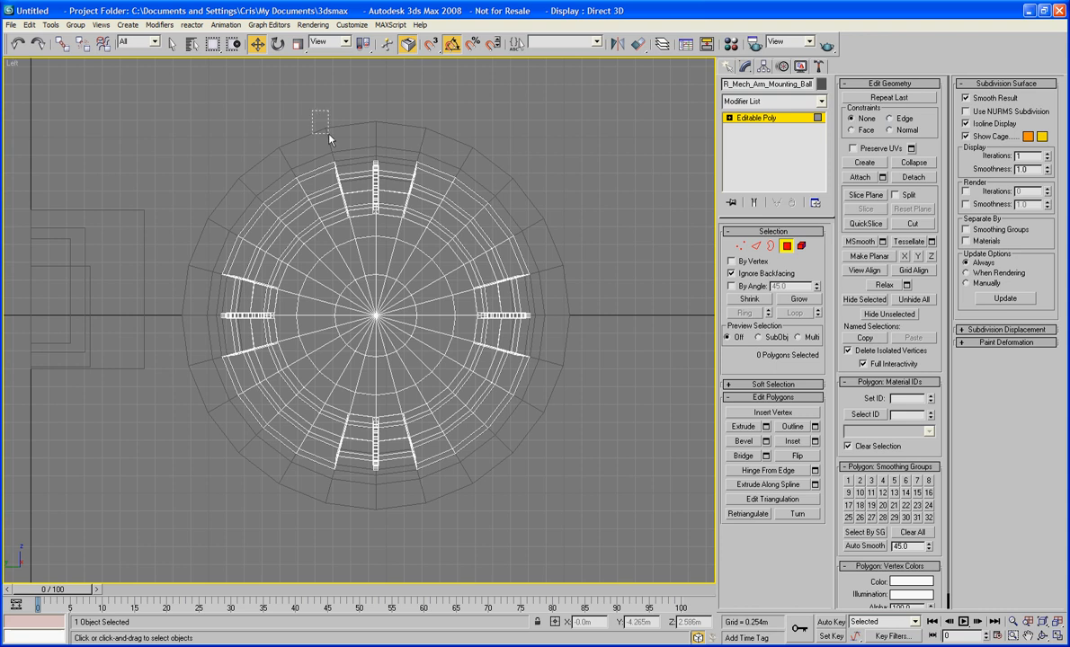
key(p)
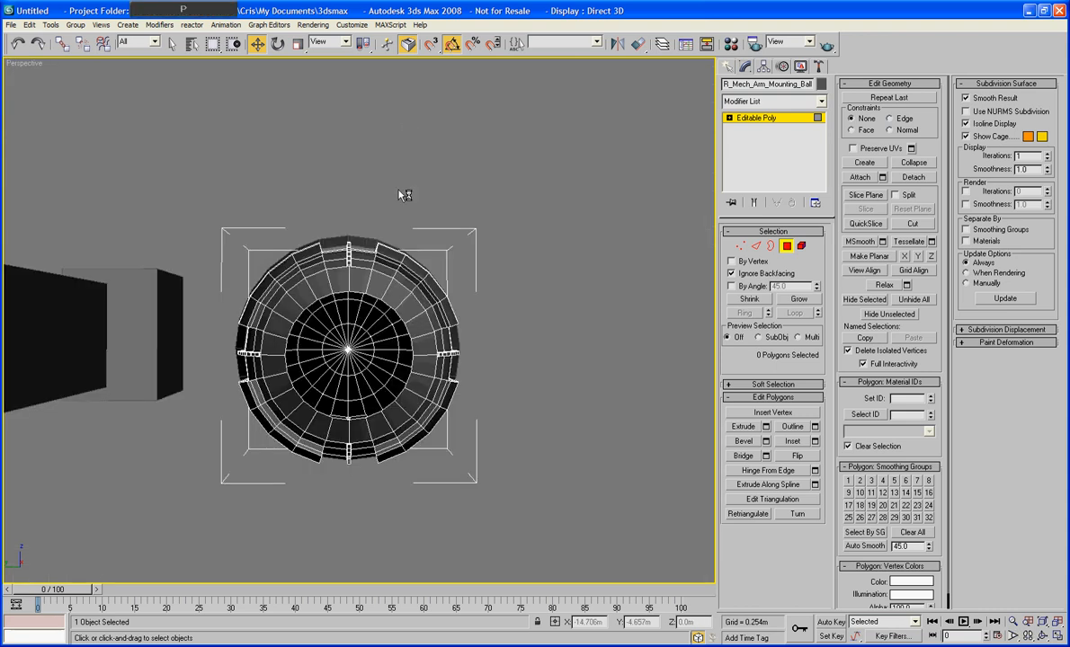
mouse_move(377, 182)
alt+middle_down()
mouse_move(346, 216)
mouse_move(394, 229)
mouse_move(368, 172)
mouse_move(398, 185)
alt+middle_up()
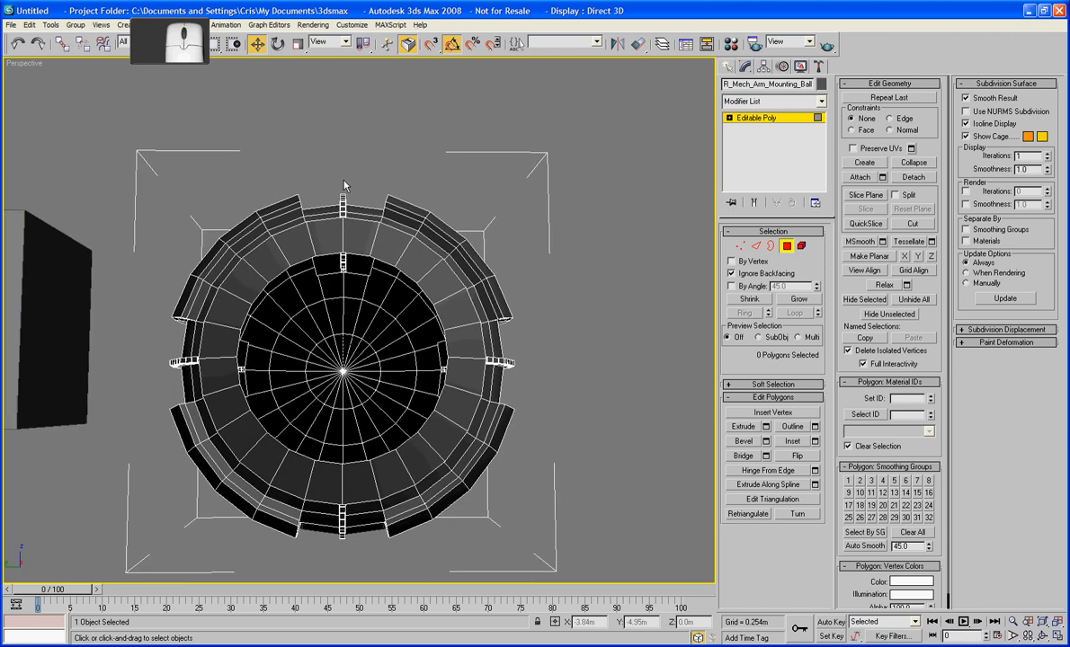
drag(358, 174, 334, 315)
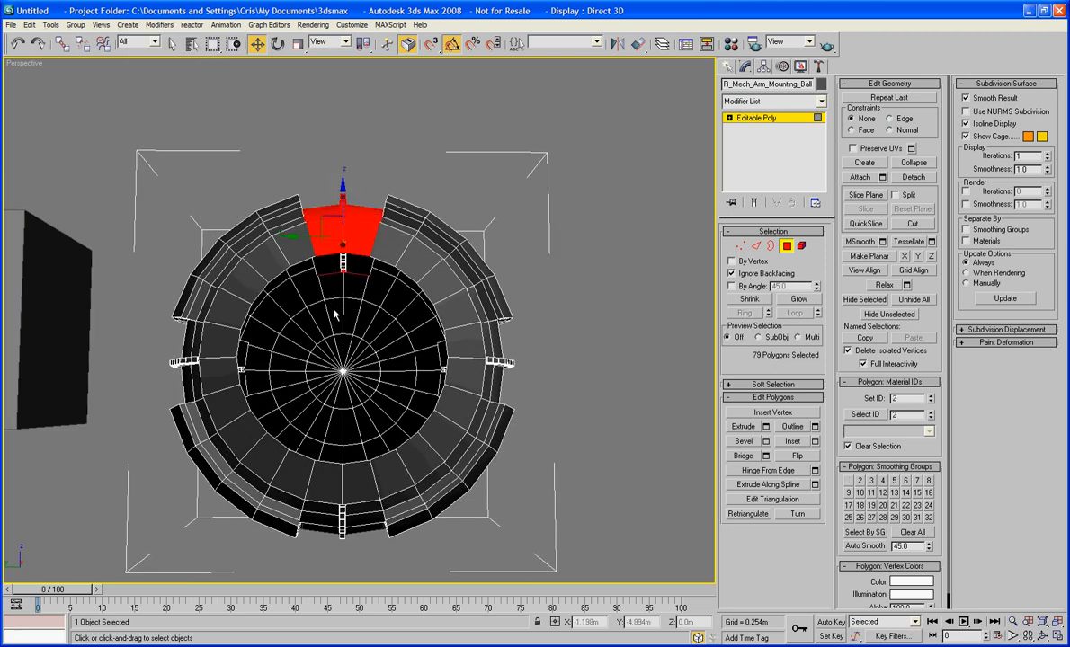
alt+middle_drag(334, 315, 386, 312)
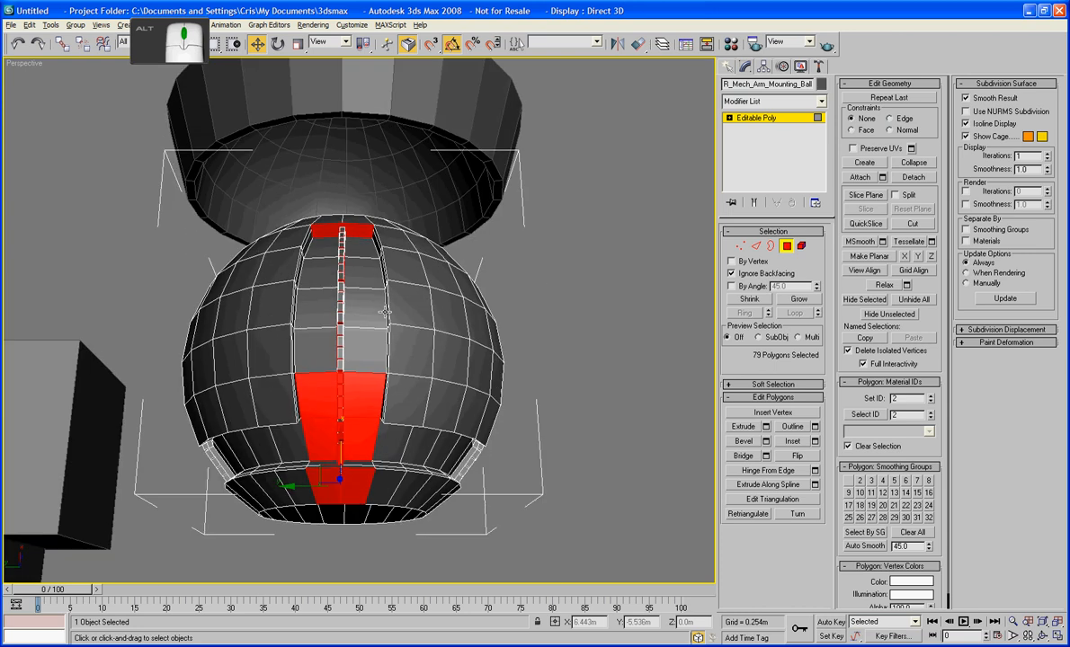
Clear the selection, disable Ignore Backfacing and region-select all polygons of the ball's upper groove and its ridge.
alt+middle_drag(646, 262, 491, 192)
click(343, 114)
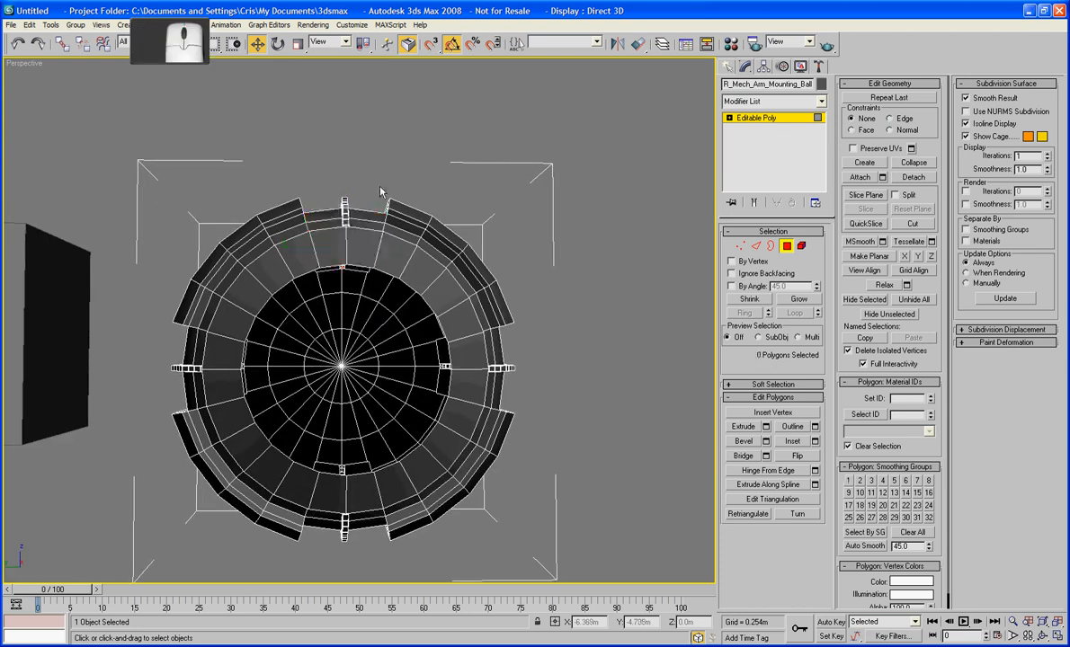
drag(363, 171, 325, 282)
alt+middle_drag(357, 268, 357, 343)
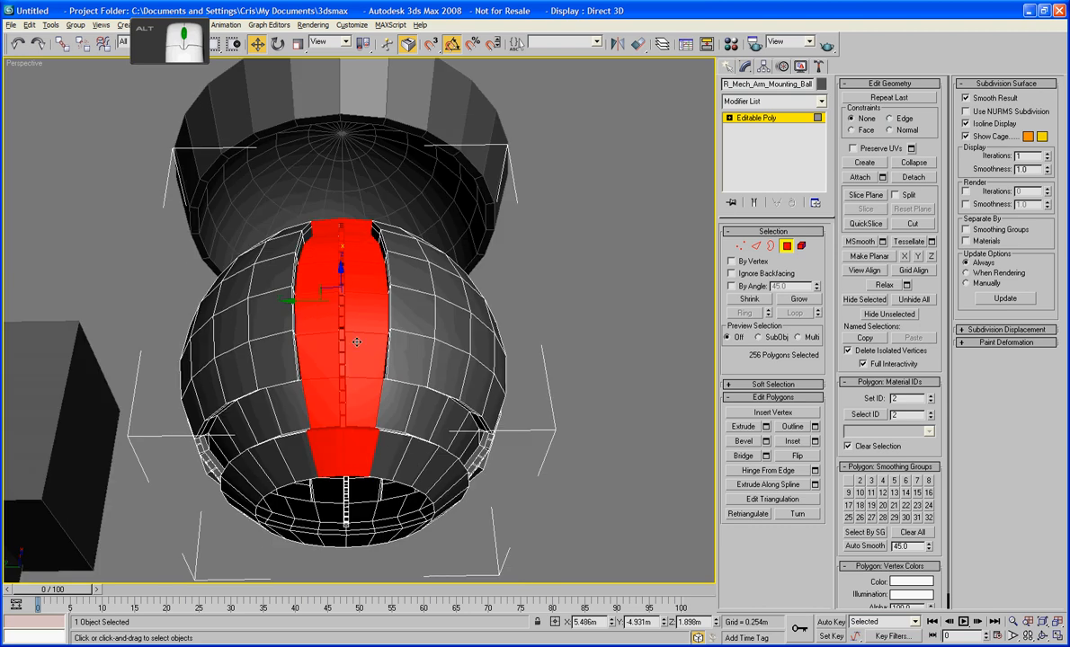
Grow the polygon selection once and add the four missing polygons along one side of the upper groove.
click(791, 301)
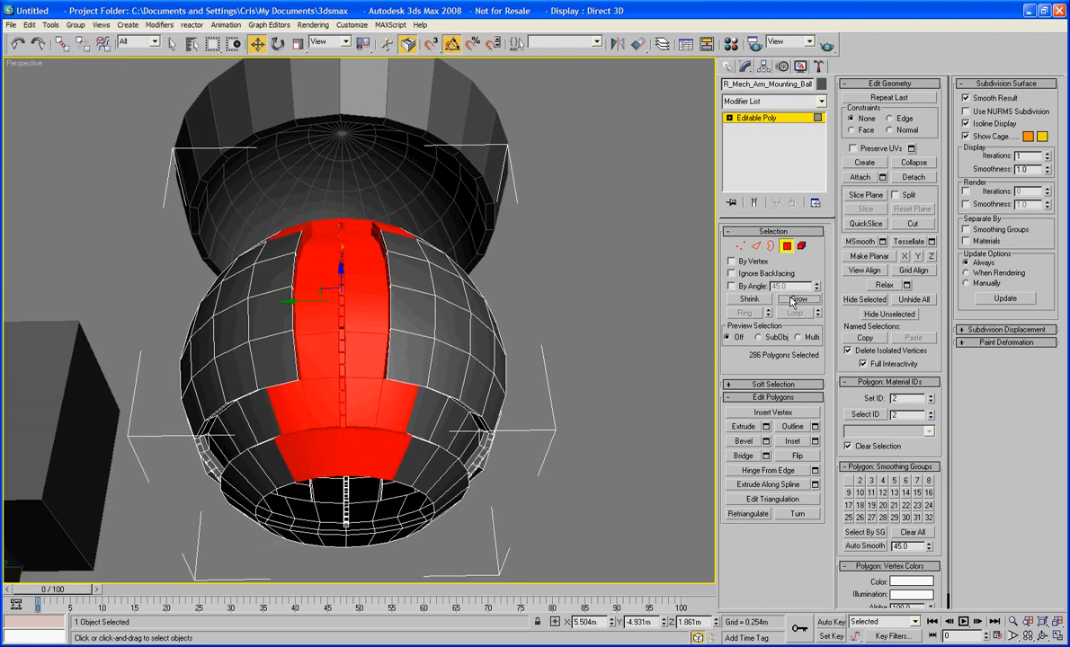
ctrl+click(417, 356)
ctrl+click(416, 313)
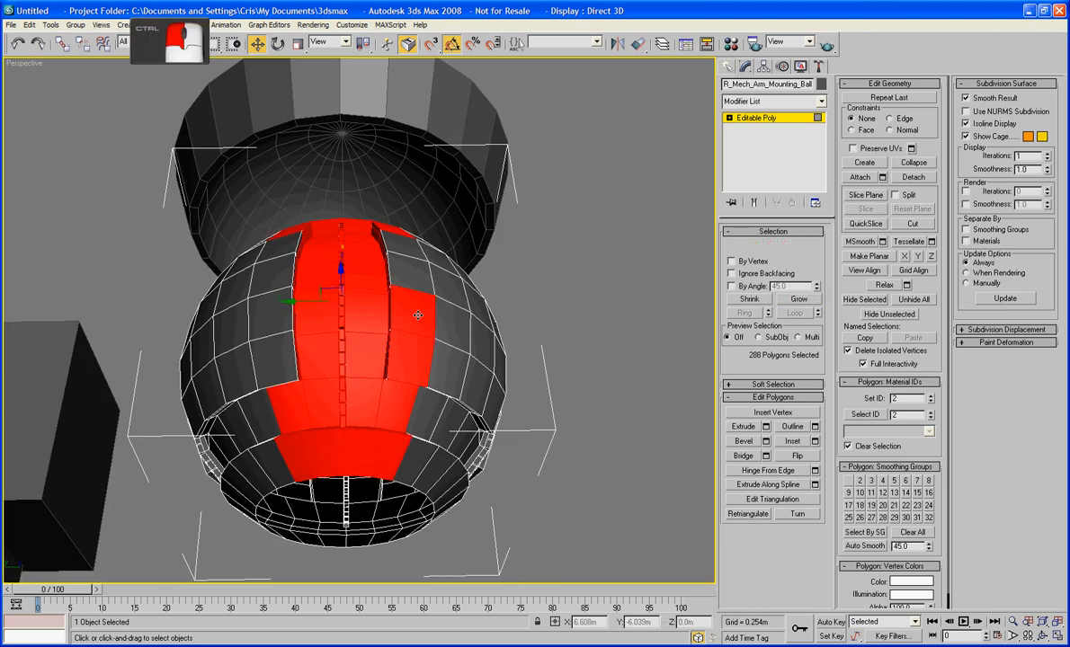
ctrl+click(415, 281)
ctrl+click(412, 245)
Add the four missing polygons along the groove's opposite side and grow the selection once more.
alt+middle_drag(282, 292, 335, 287)
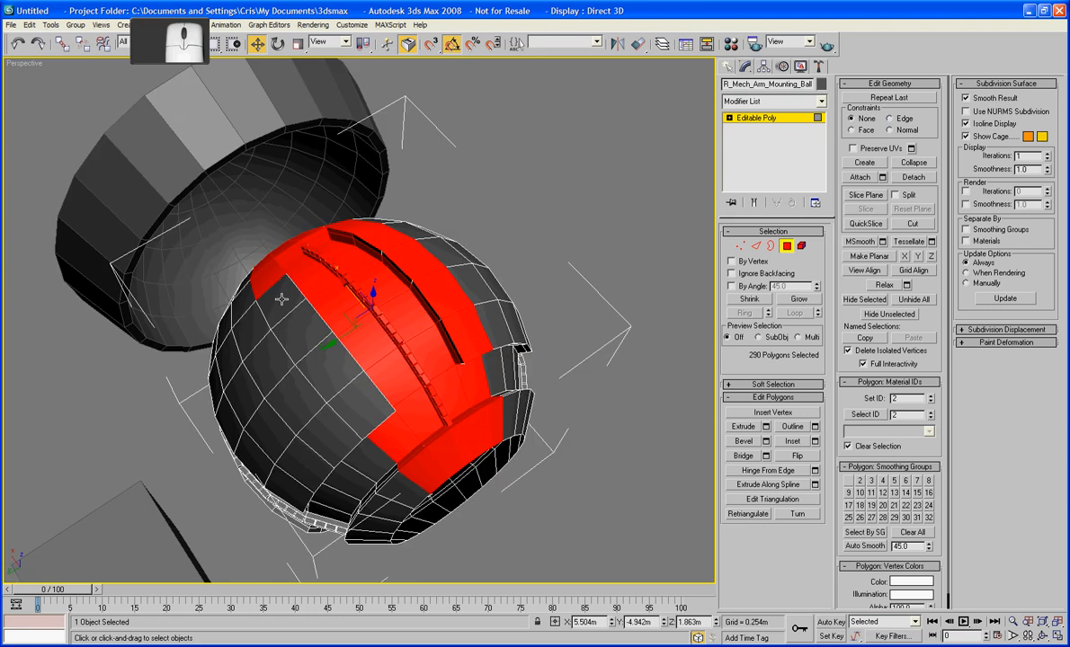
ctrl+click(262, 278)
ctrl+click(277, 306)
ctrl+click(310, 345)
ctrl+click(354, 390)
alt+middle_drag(360, 396, 365, 361)
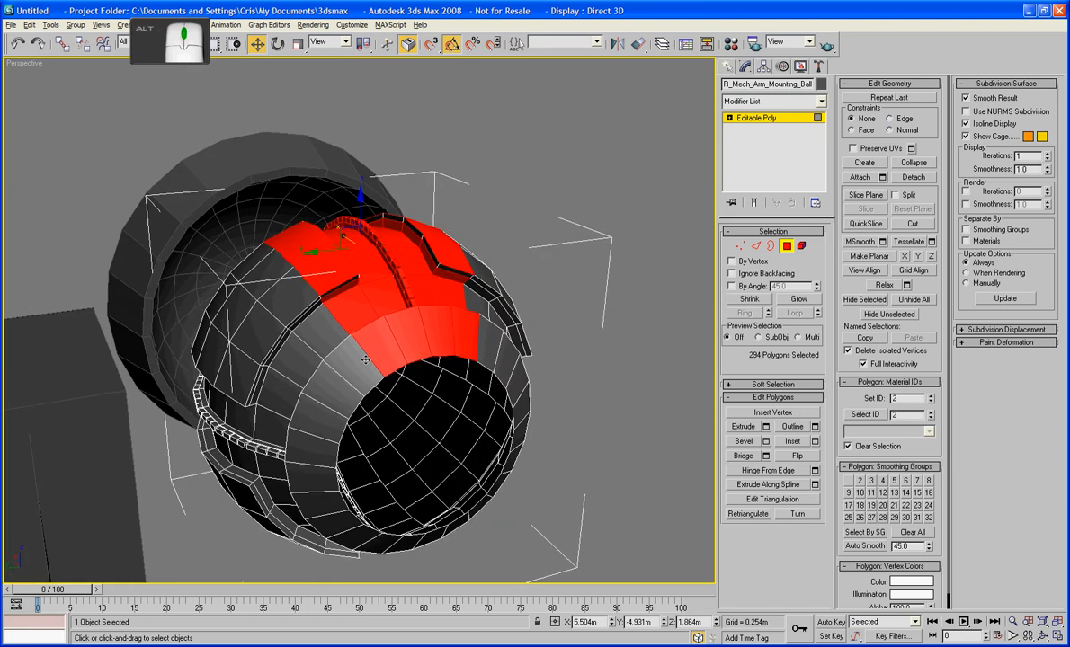
click(797, 302)
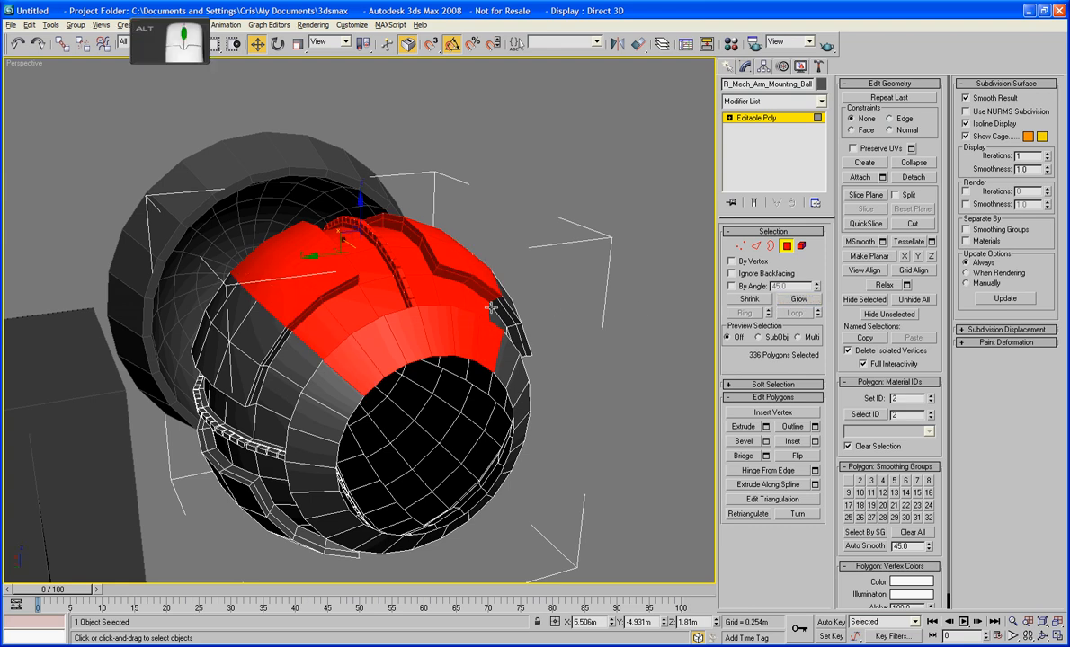
Invert the polygon selection and delete it so that only the section around the upper groove is left.
alt+middle_drag(655, 282, 438, 360)
key(ctrl+i)
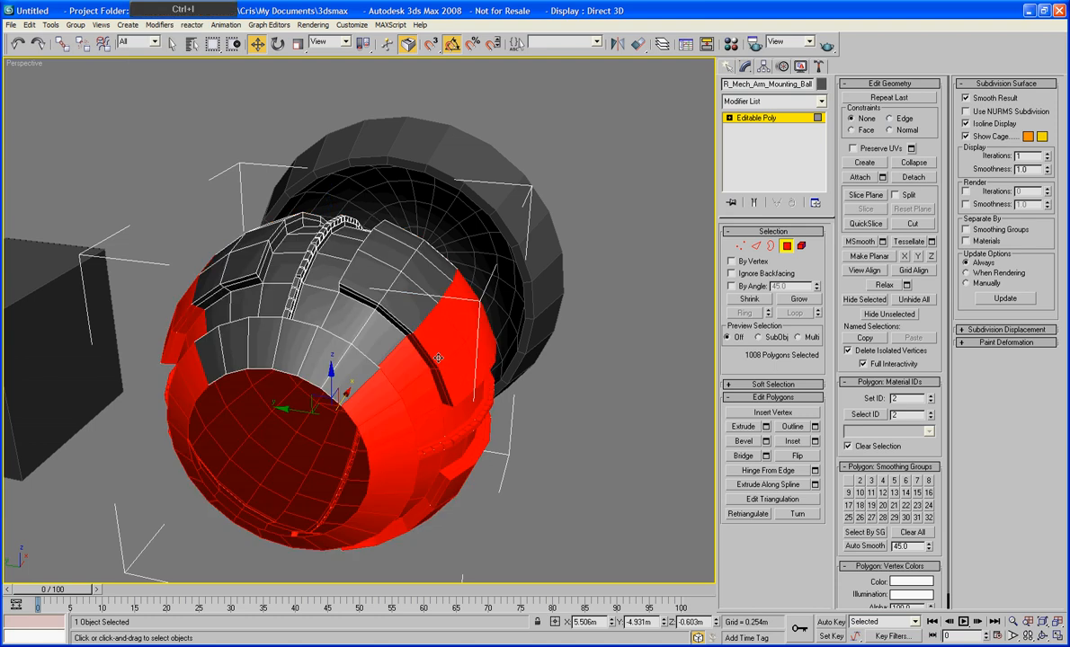
key(Delete)
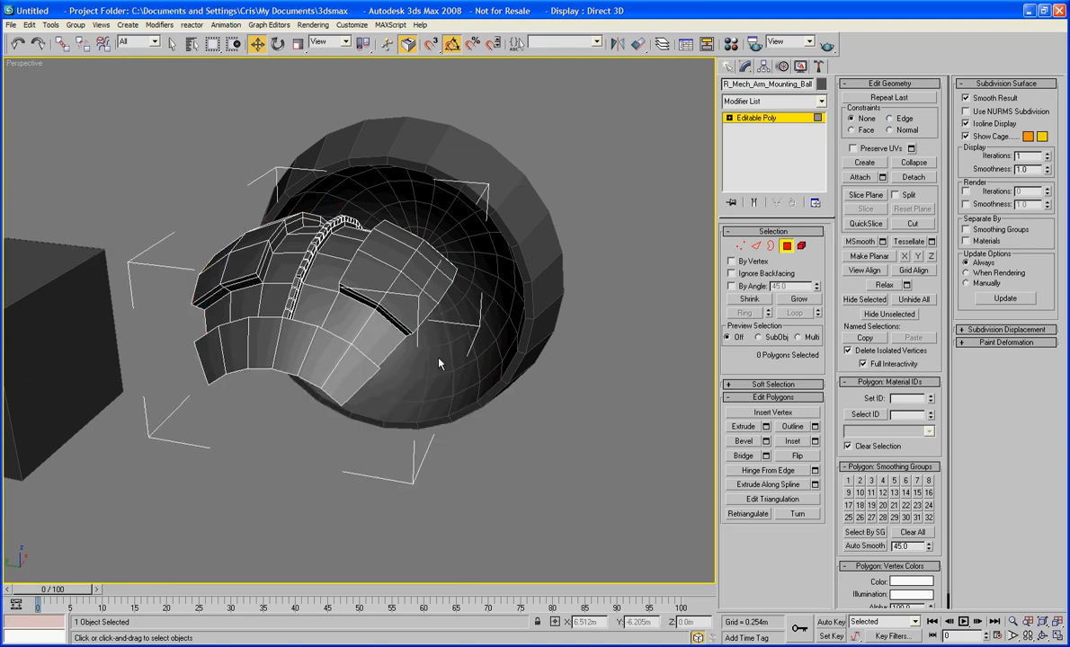
Zoom in on the small blocks of the remaining ridge and start selecting edges on the end block in Edge mode.
alt+middle_drag(346, 329, 503, 358)
scroll(332, 374, up, 3)
scroll(332, 374, up, 3)
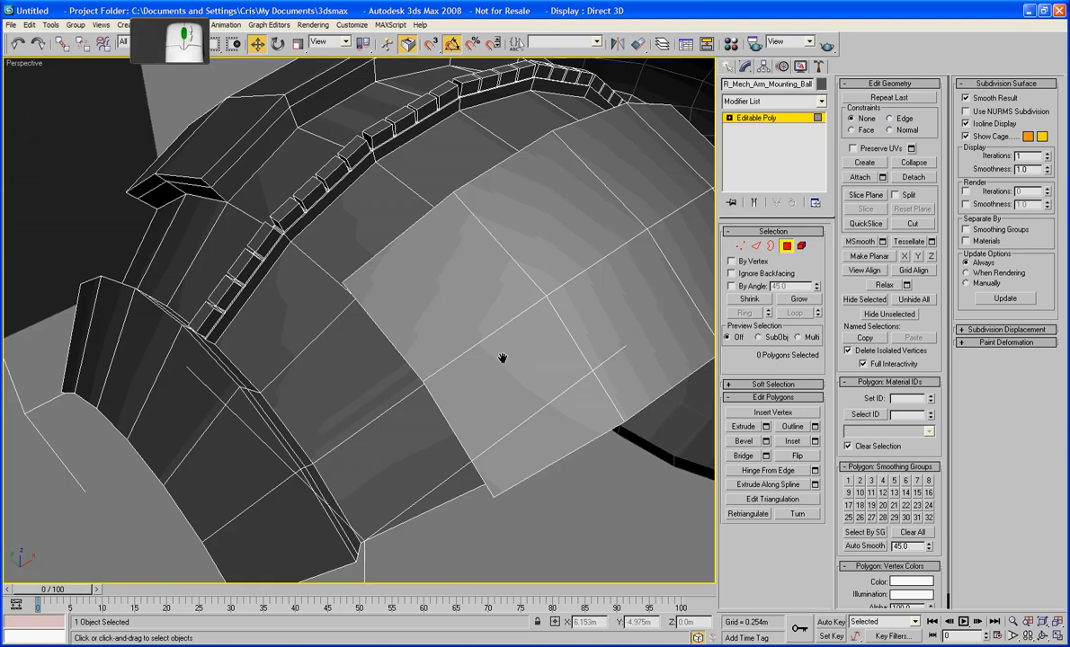
scroll(500, 356, up, 3)
middle_drag(348, 311, 438, 403)
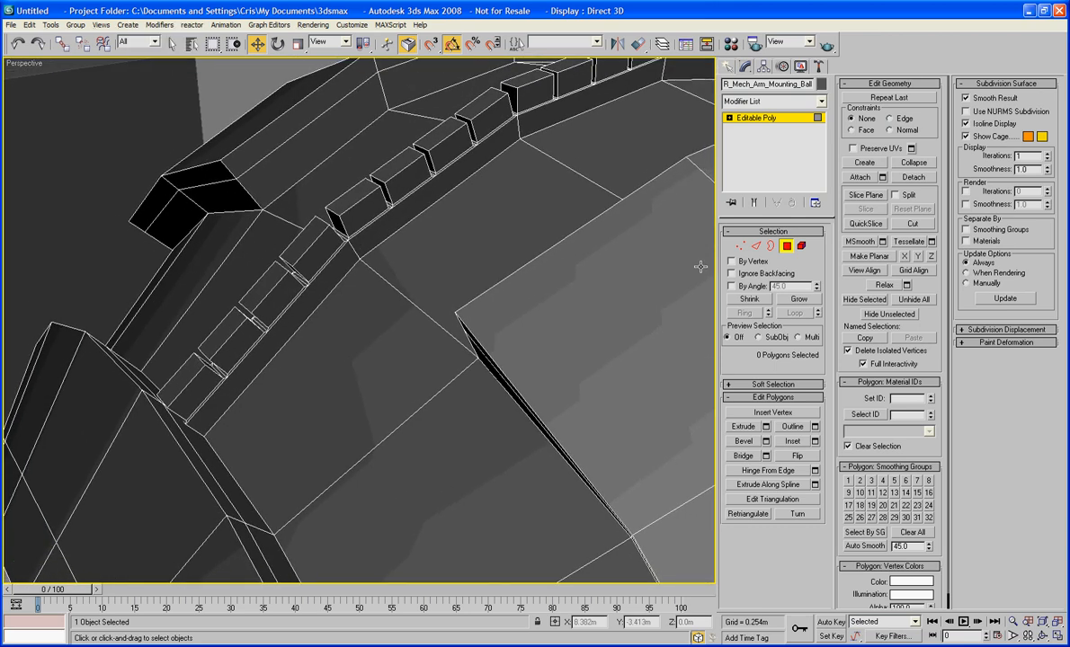
click(756, 245)
click(183, 366)
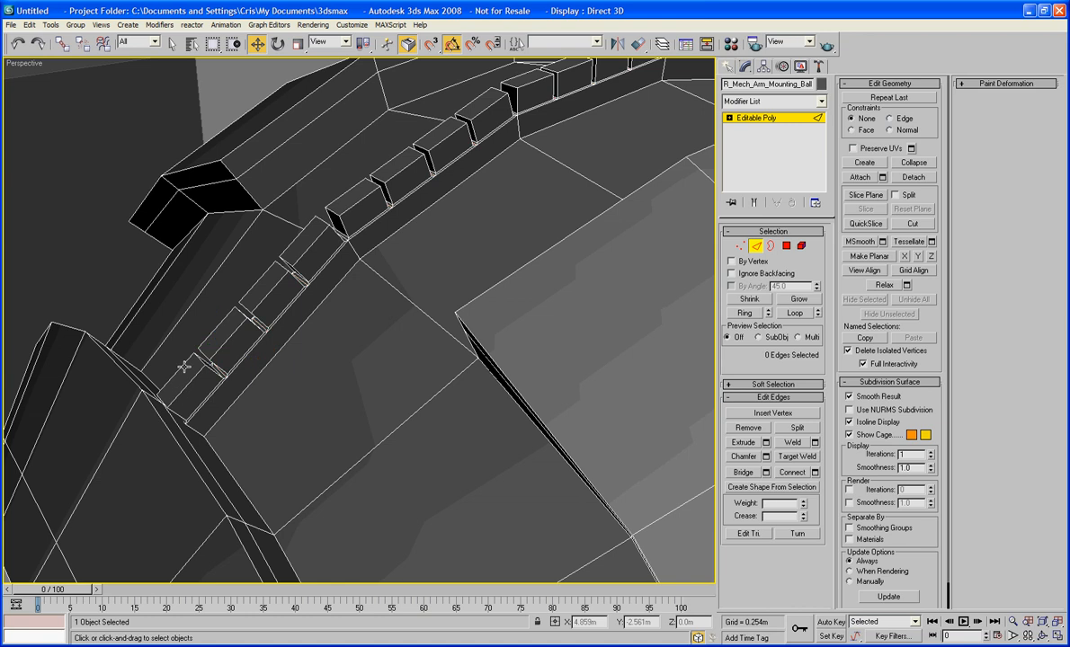
Select the far top edges of the first four blocks in the row and raise them into pointed teeth.
click(199, 360)
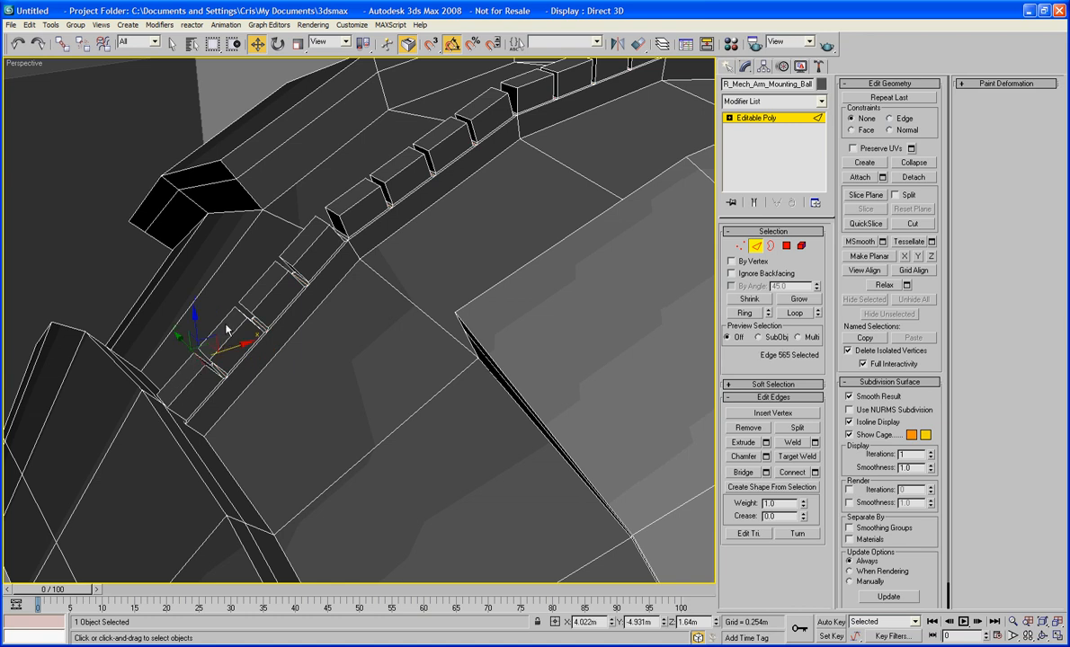
middle_drag(227, 331, 313, 329)
ctrl+click(339, 353)
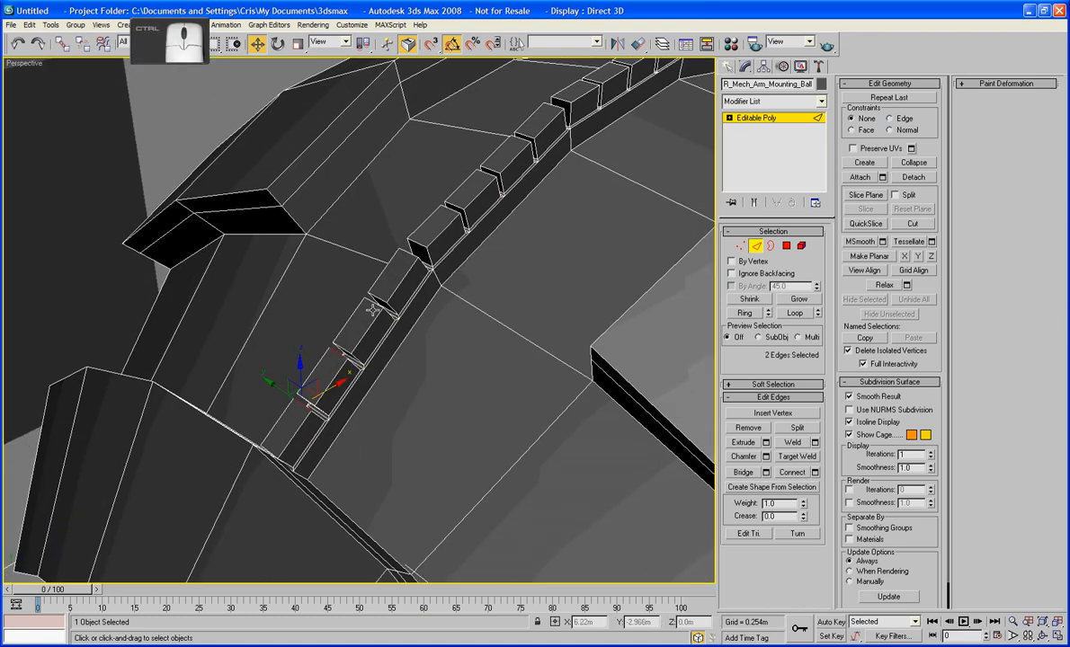
ctrl+click(382, 302)
ctrl+click(407, 258)
alt+middle_drag(407, 261, 331, 180)
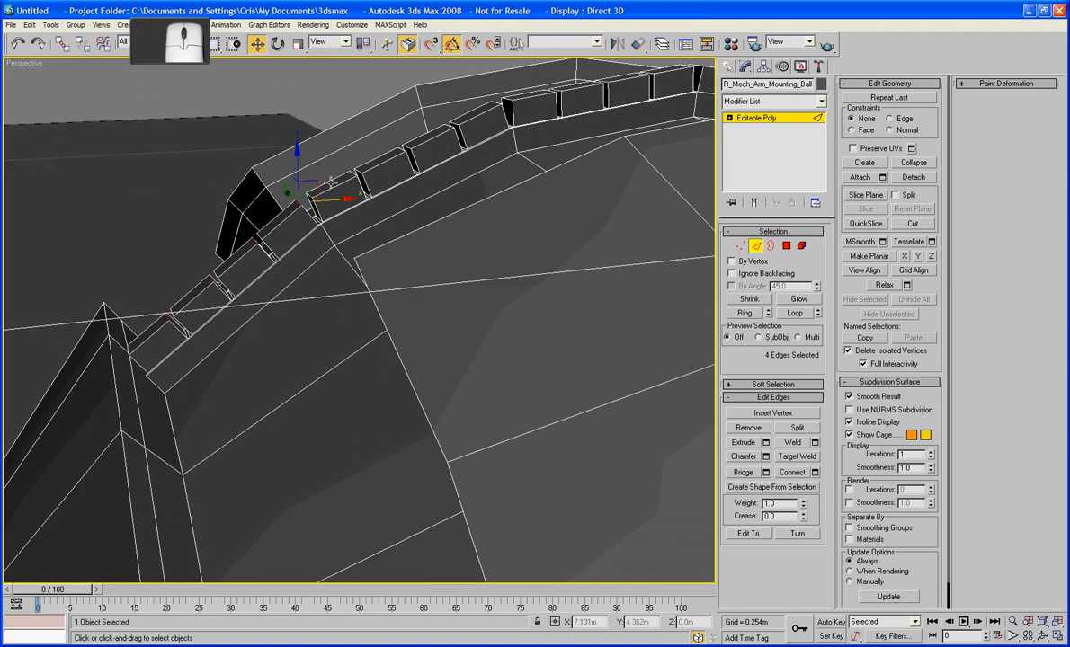
drag(316, 185, 302, 162)
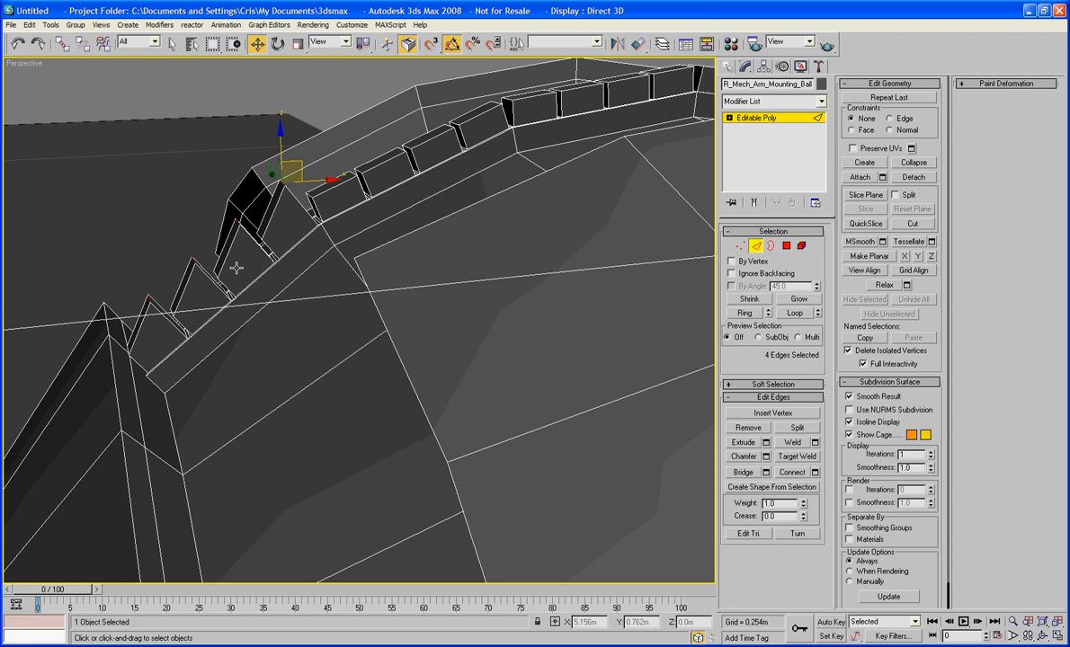
alt+middle_drag(265, 232, 270, 232)
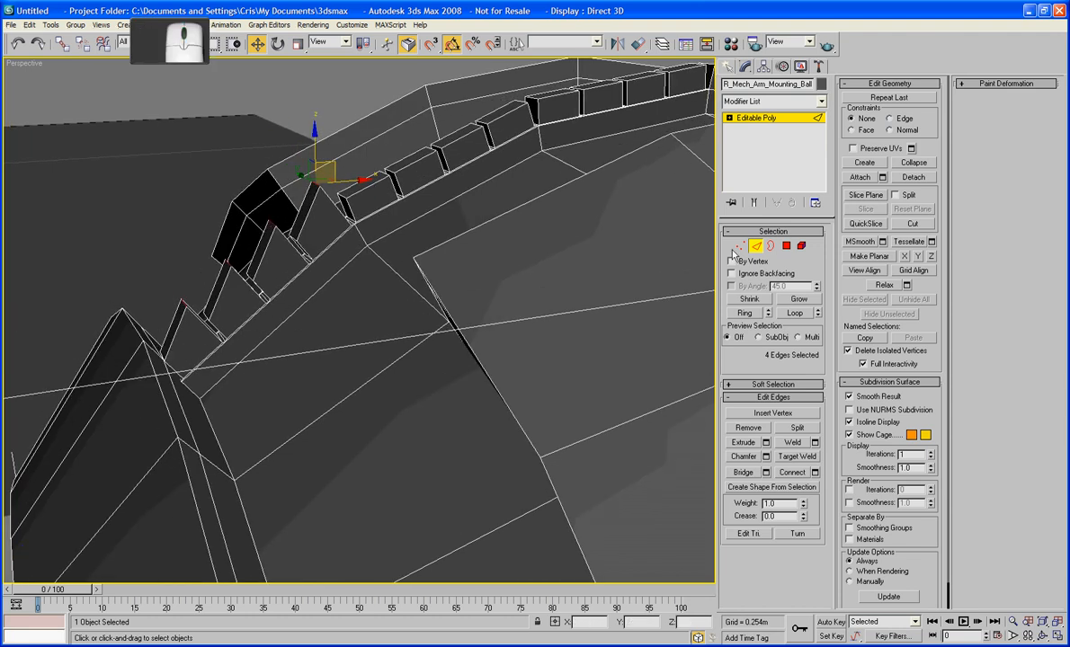
Select the sloped polygons of the first four teeth and shift them slightly together.
click(787, 246)
click(307, 204)
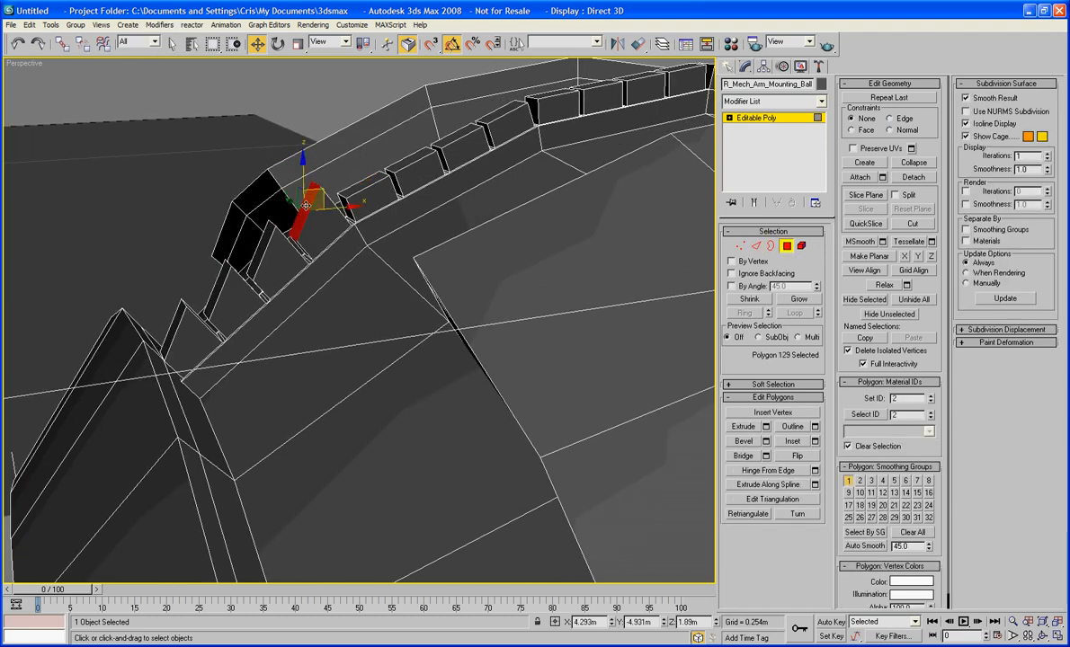
ctrl+click(260, 250)
ctrl+click(223, 276)
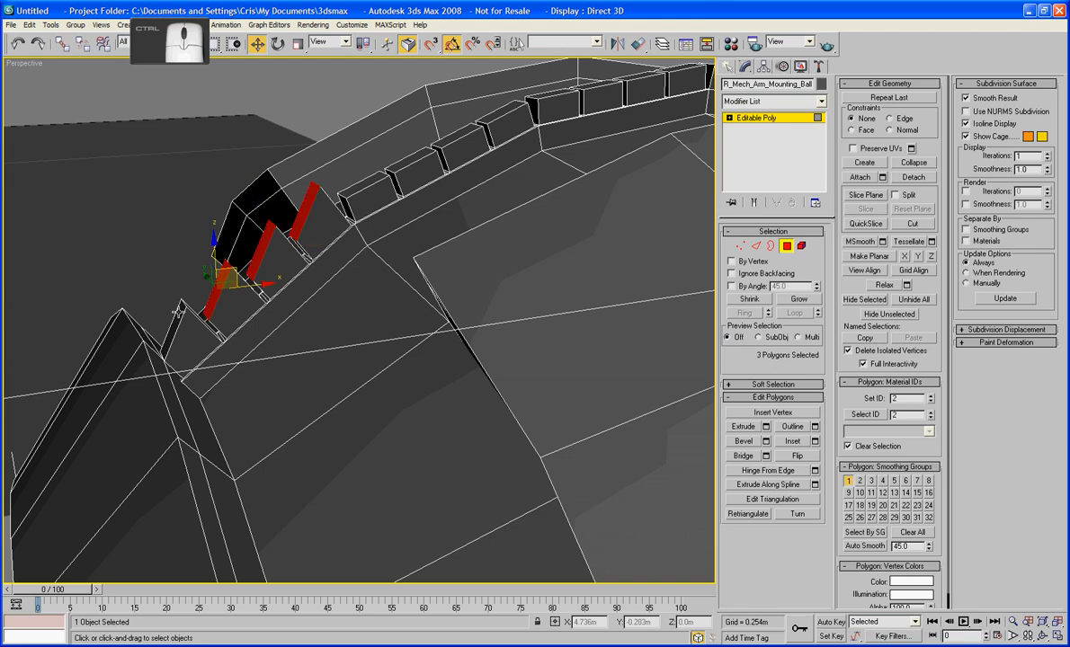
ctrl+click(187, 309)
drag(192, 308, 199, 304)
alt+middle_drag(402, 284, 372, 295)
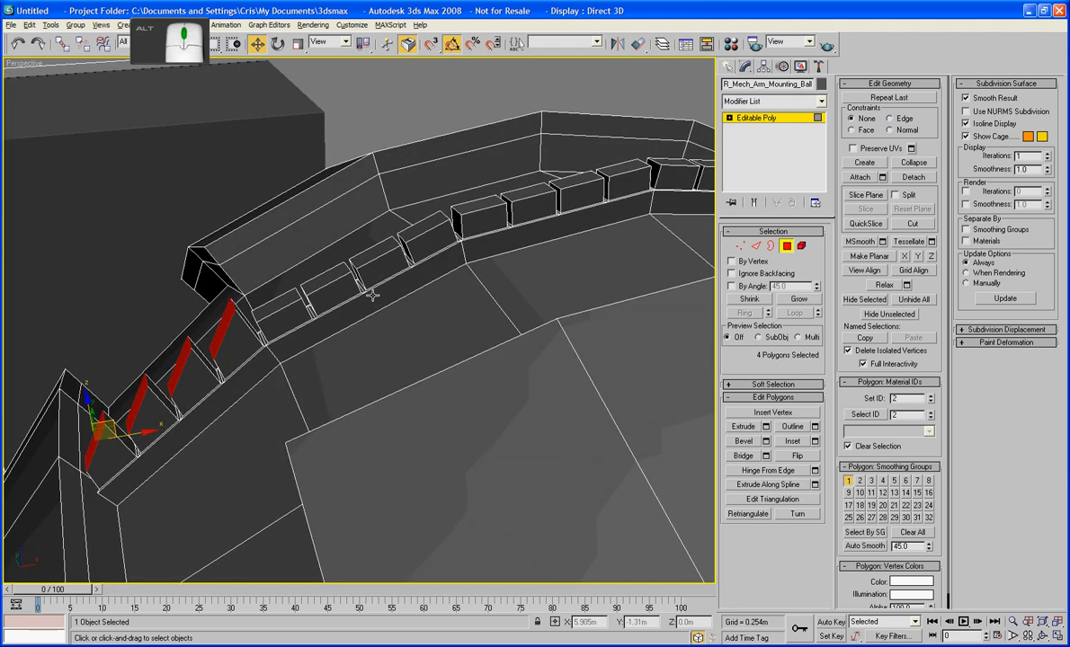
Raise the far top edges of the next four blocks by about 0.08 m in Z to form teeth.
key(2)
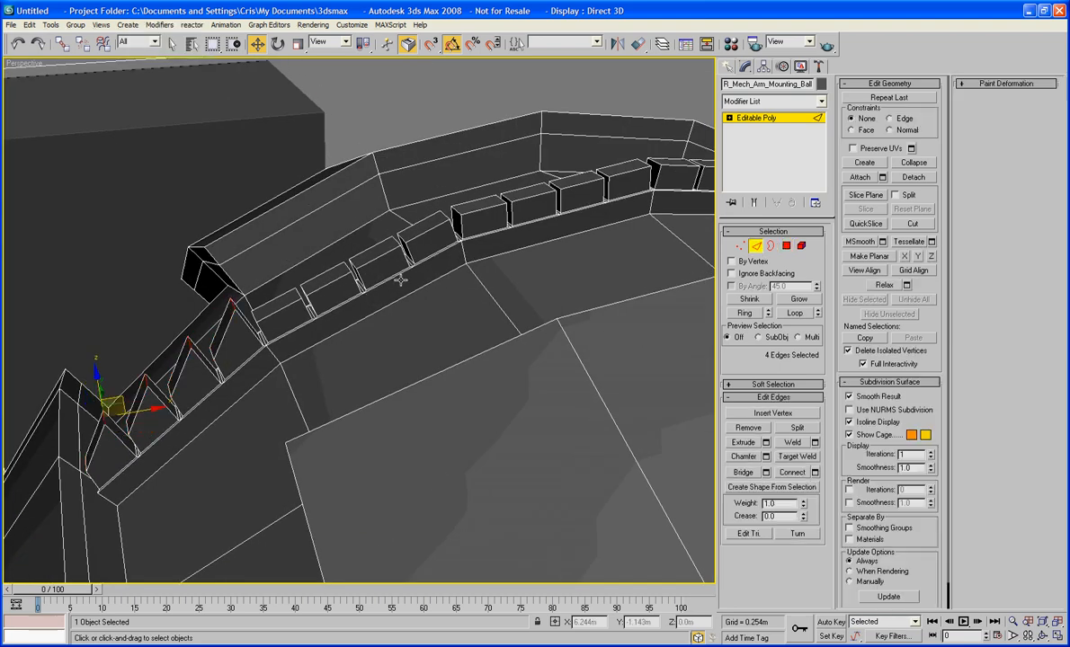
click(293, 292)
ctrl+click(399, 251)
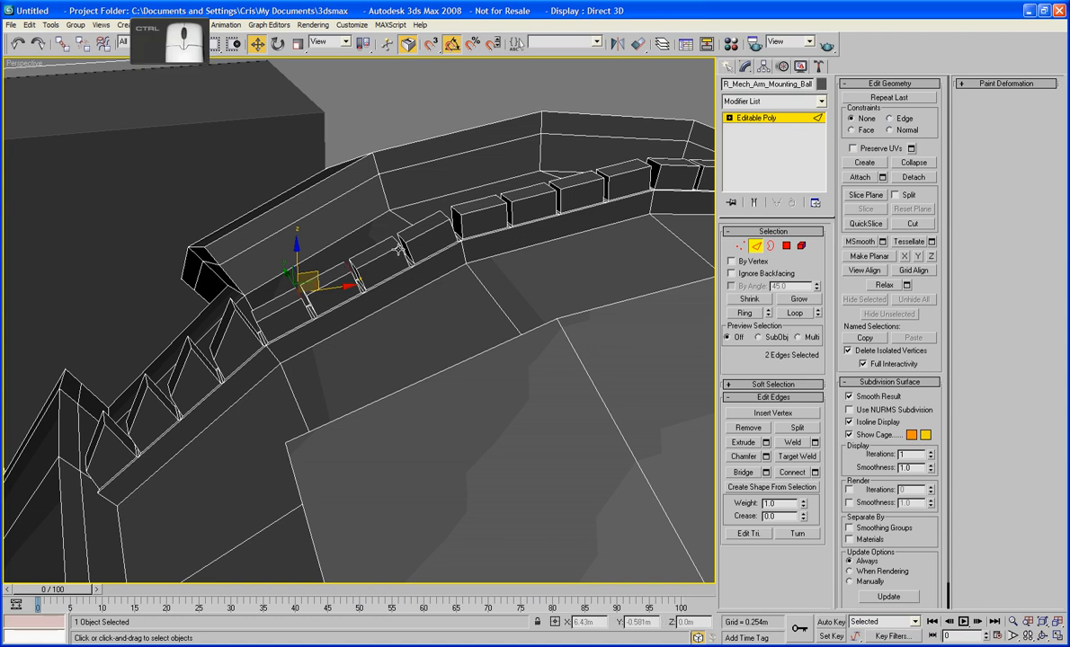
ctrl+click(433, 228)
ctrl+click(443, 213)
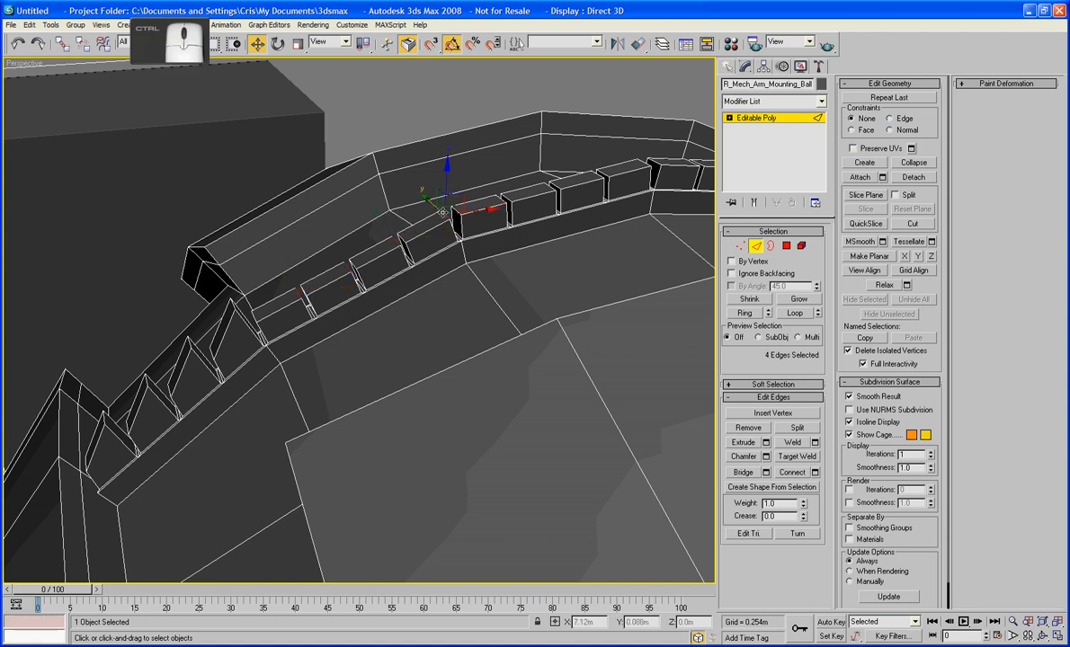
drag(456, 195, 463, 168)
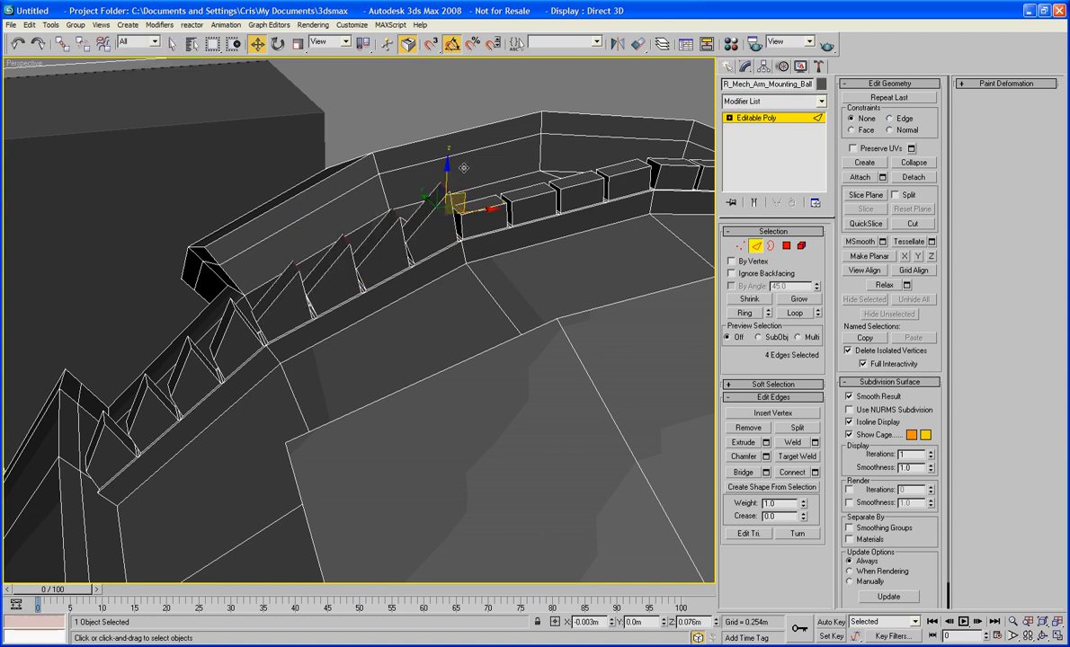
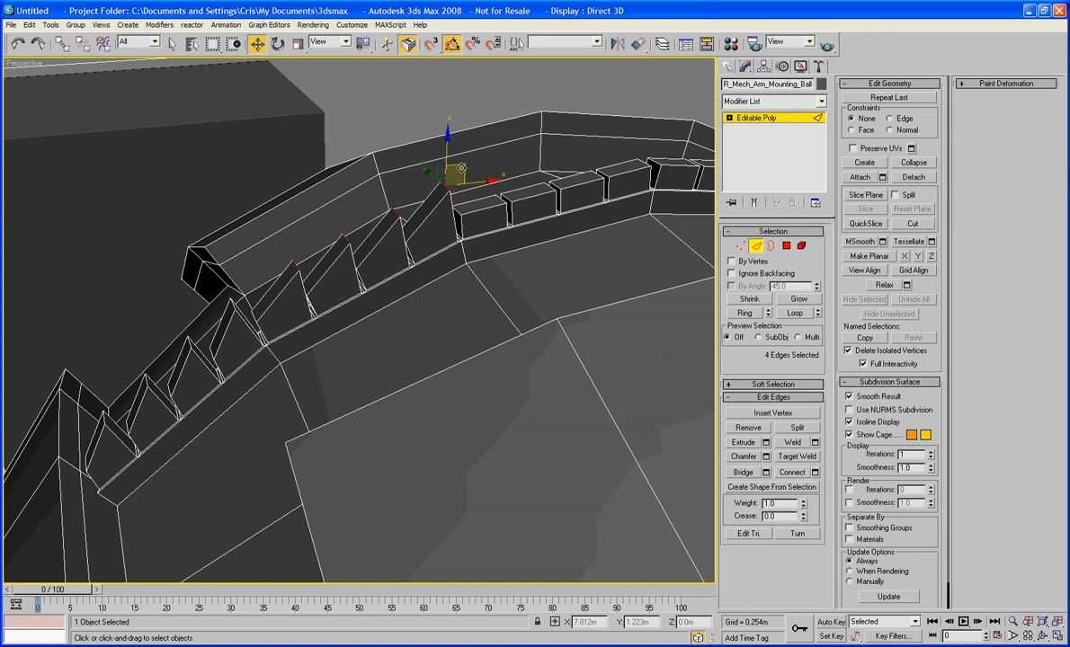
Select the lower edges of the sloped faces on the second group of four teeth and move them slightly.
alt+middle_drag(463, 167, 212, 363)
click(255, 249)
ctrl+click(210, 332)
ctrl+click(198, 393)
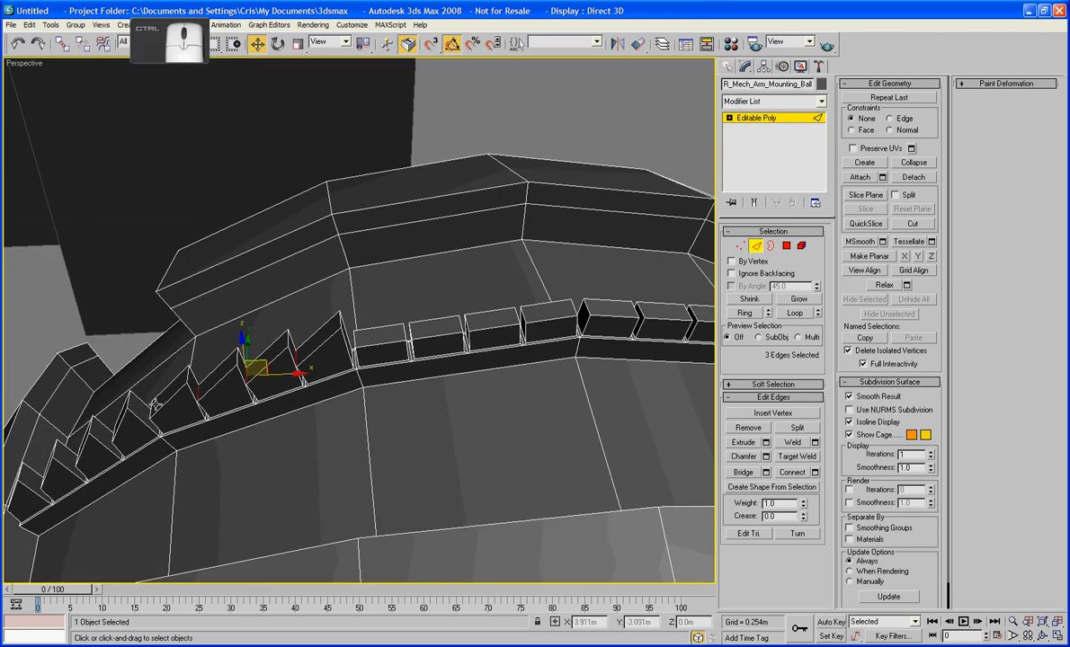
ctrl+click(144, 378)
alt+middle_drag(144, 378, 209, 216)
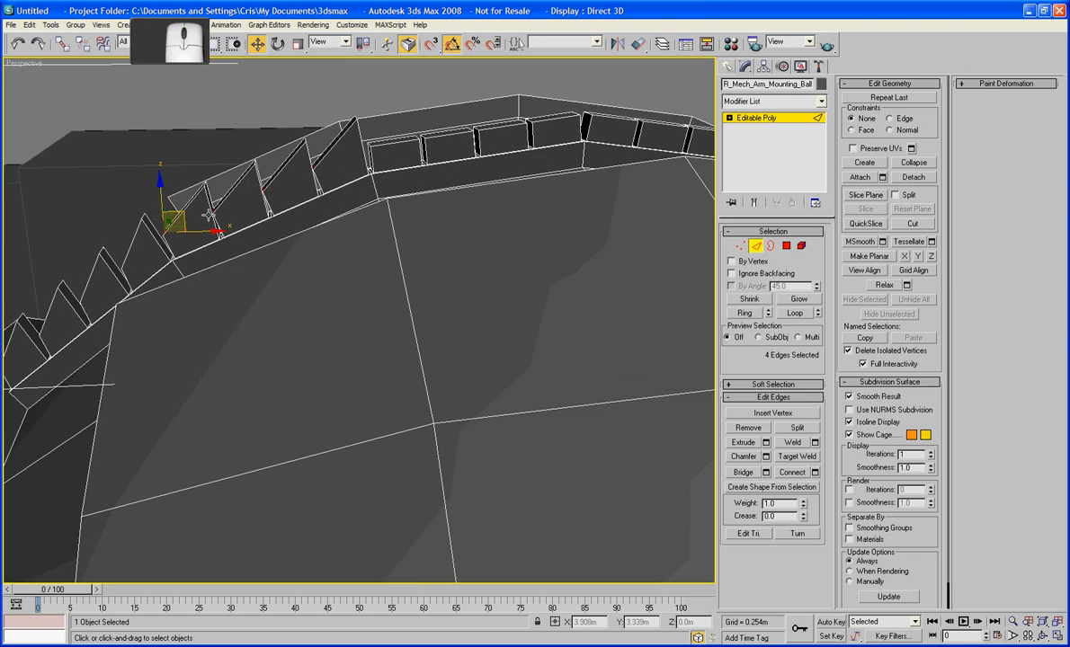
click(181, 217)
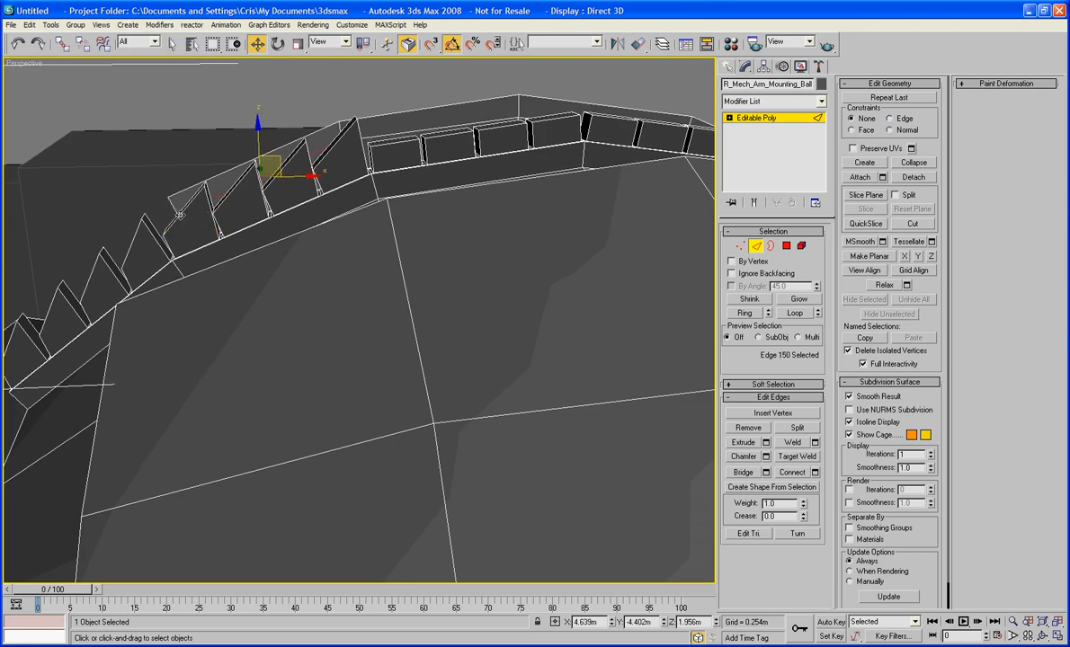
key(ctrl+z)
drag(285, 173, 289, 171)
alt+middle_drag(289, 171, 332, 202)
Nudge the sloped polygons of the fifth and sixth teeth one by one, the sixth about -0.011 m in X and 0.004 m in Z.
click(787, 246)
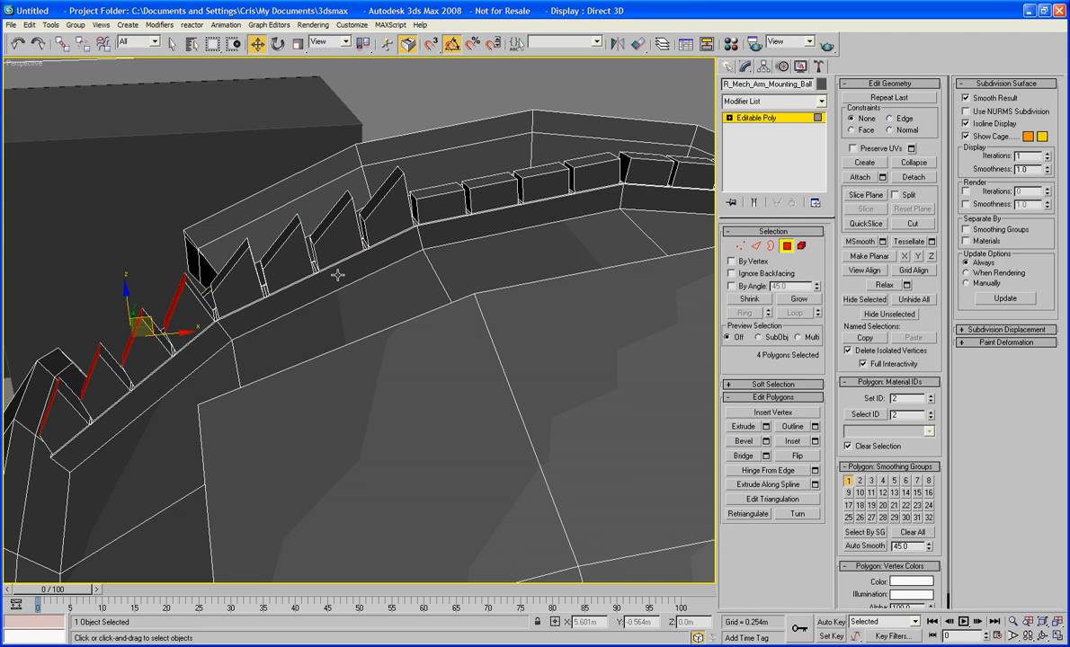
click(232, 267)
drag(252, 251, 248, 250)
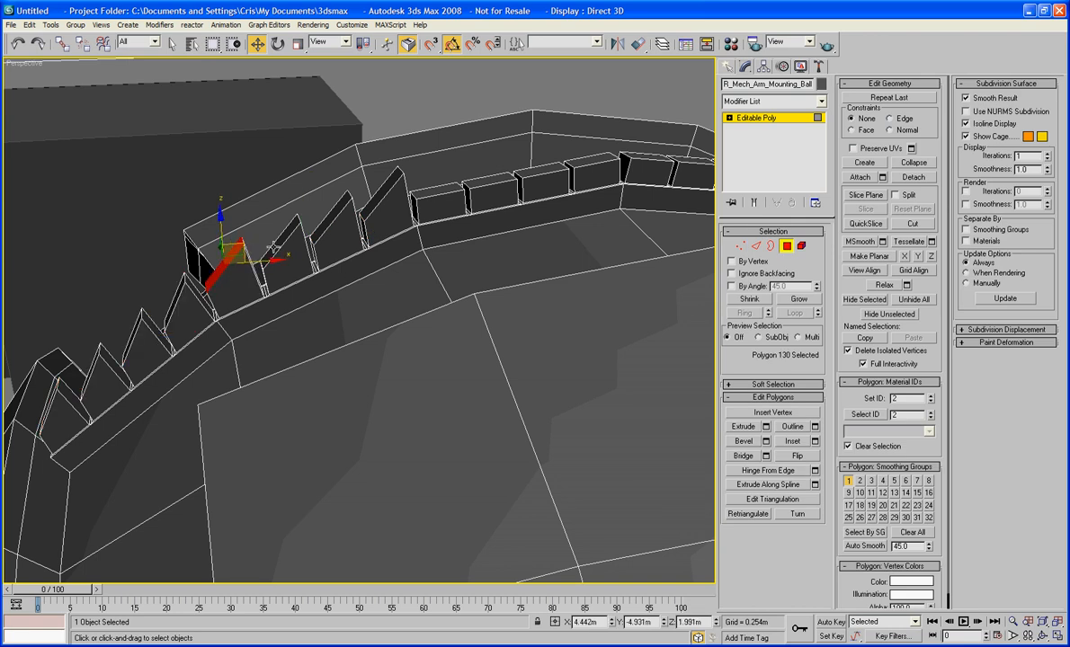
click(303, 232)
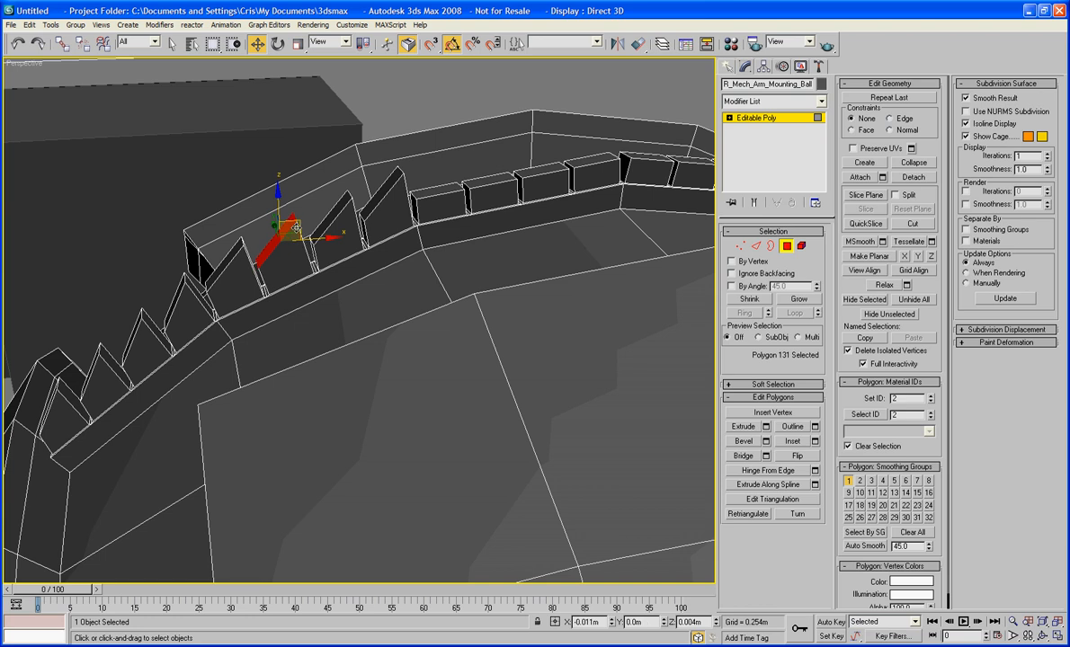
click(346, 211)
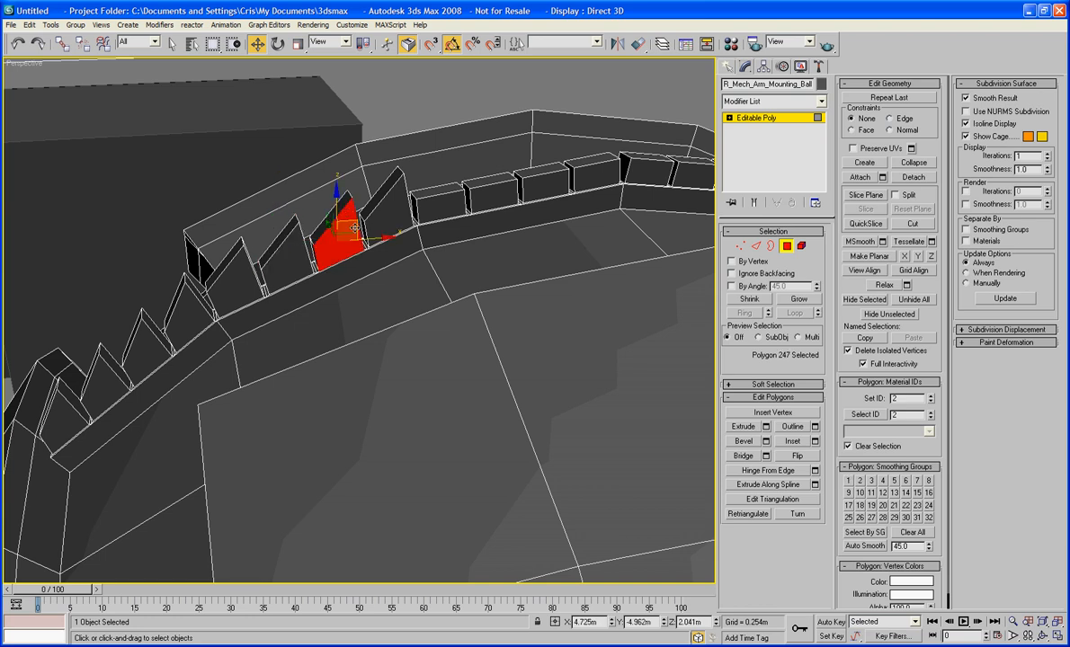
key(ctrl+z)
key(ctrl+z)
key(ctrl+z)
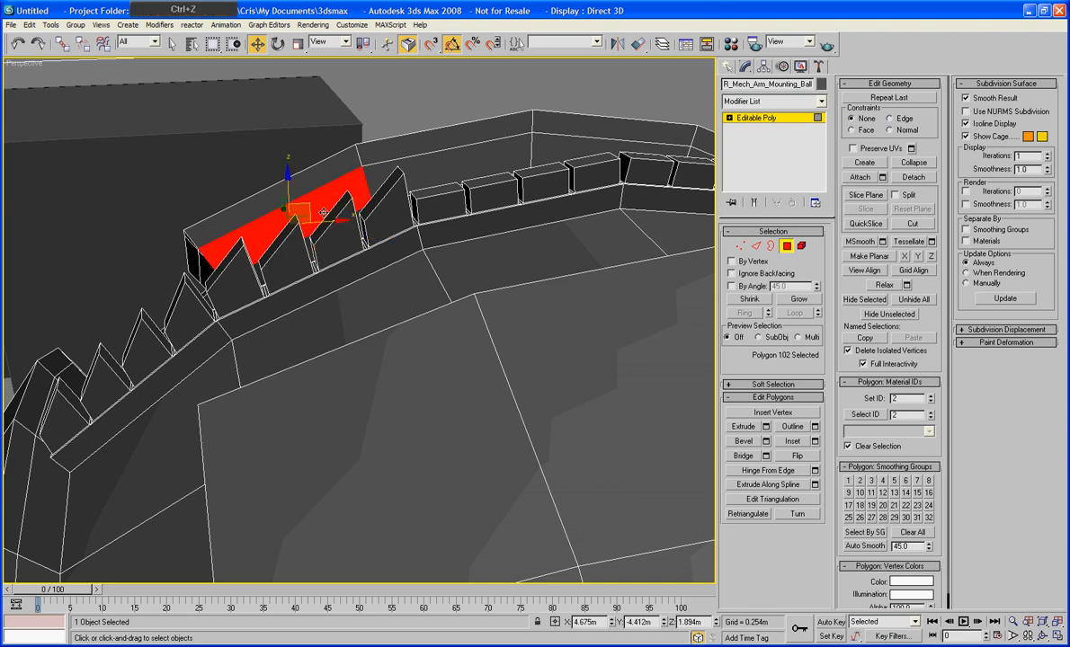
Nudge the seventh tooth's sloped polygon slightly back and up, and move the eighth tooth's about 0.008 m along X.
click(332, 216)
click(332, 215)
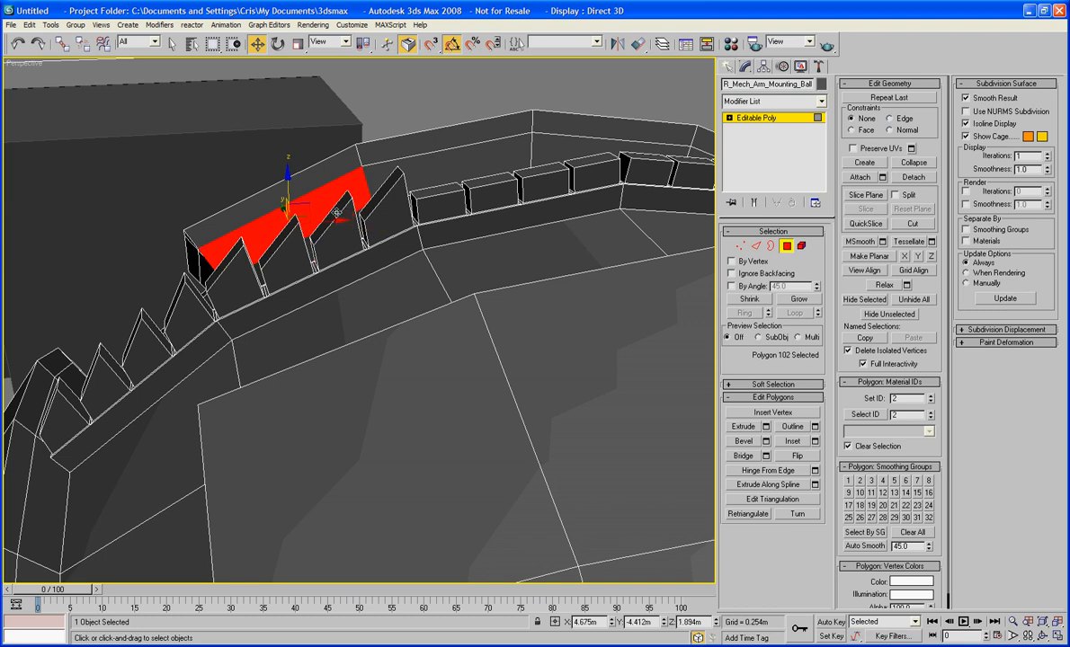
click(335, 212)
drag(355, 207, 354, 207)
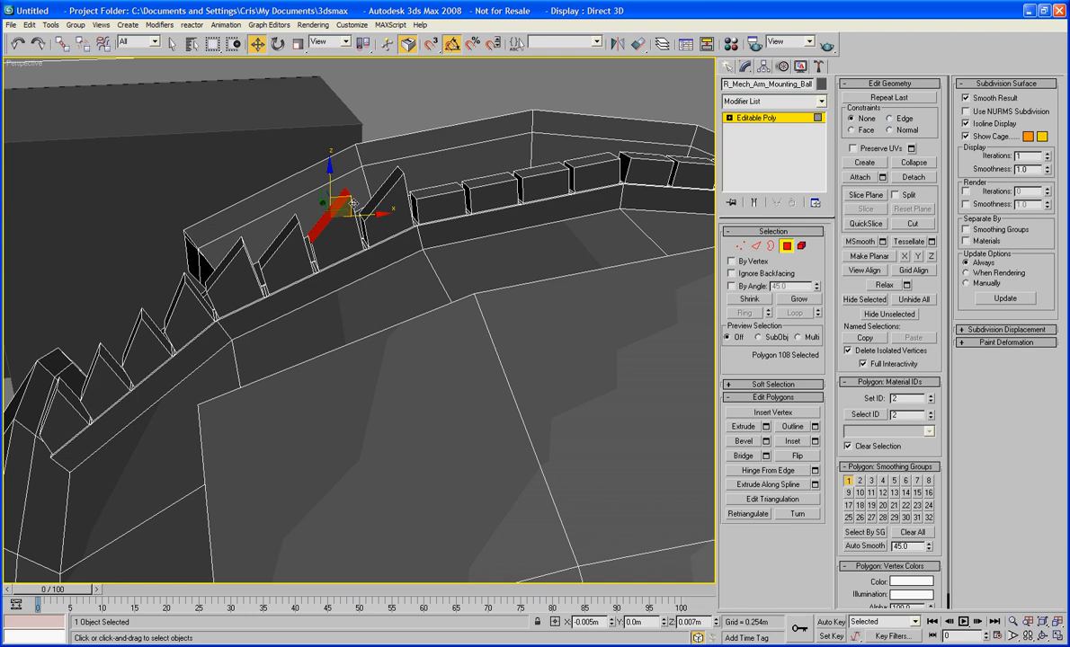
drag(354, 205, 355, 206)
click(392, 188)
alt+middle_drag(392, 188, 360, 239)
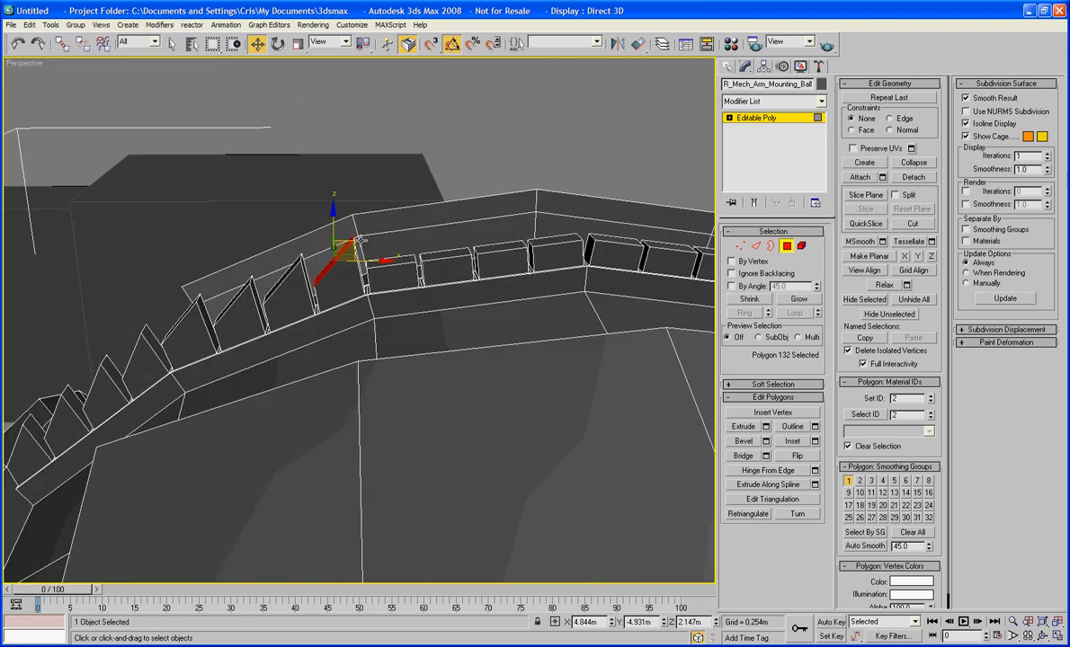
drag(374, 260, 375, 261)
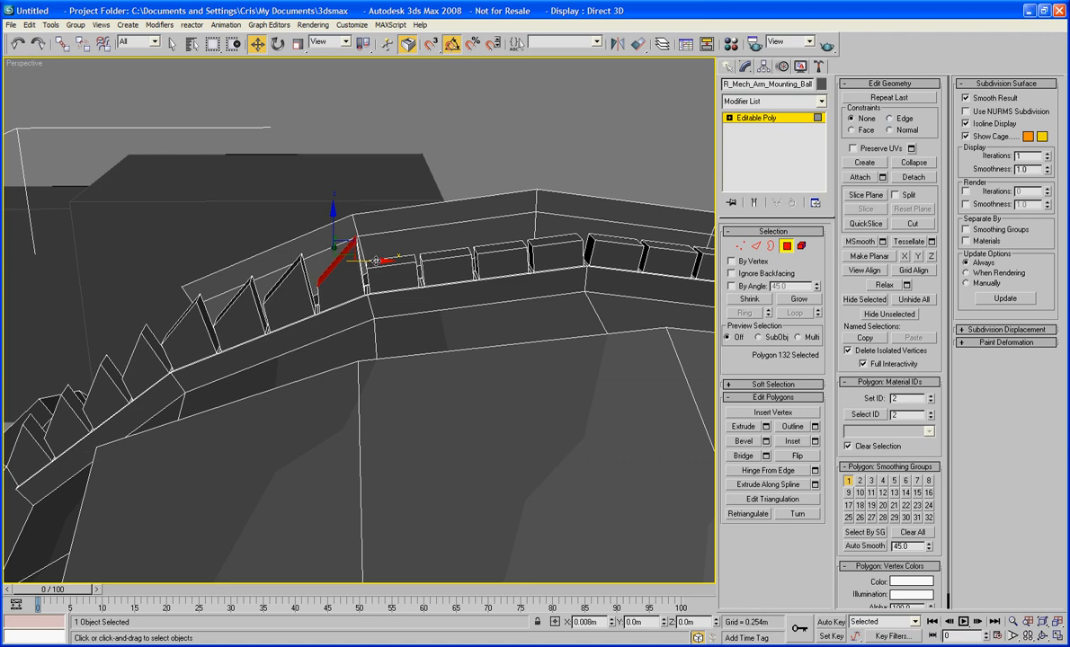
Select the far top edges of the third group of four blocks and raise them along Z into teeth.
alt+middle_drag(368, 256, 398, 251)
click(757, 246)
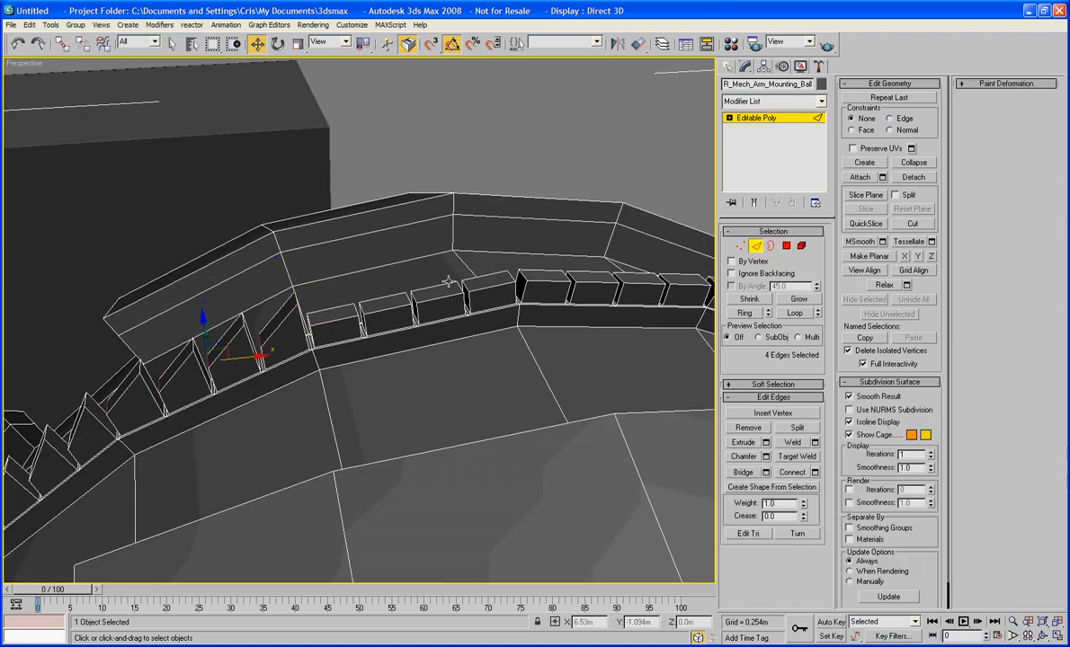
click(395, 307)
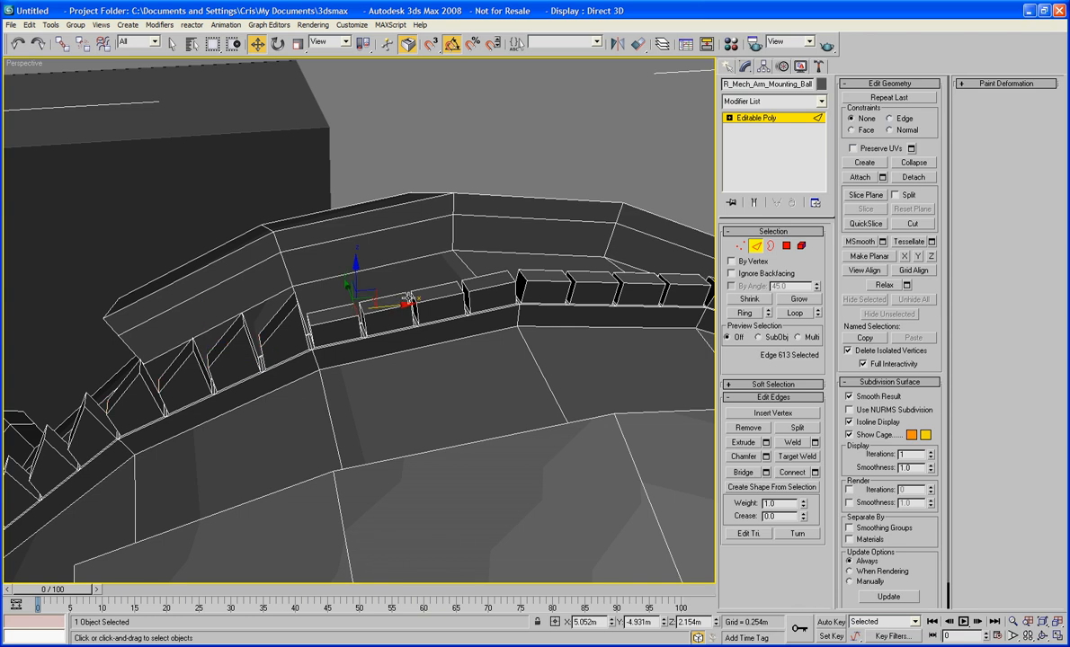
ctrl+click(449, 294)
ctrl+click(480, 284)
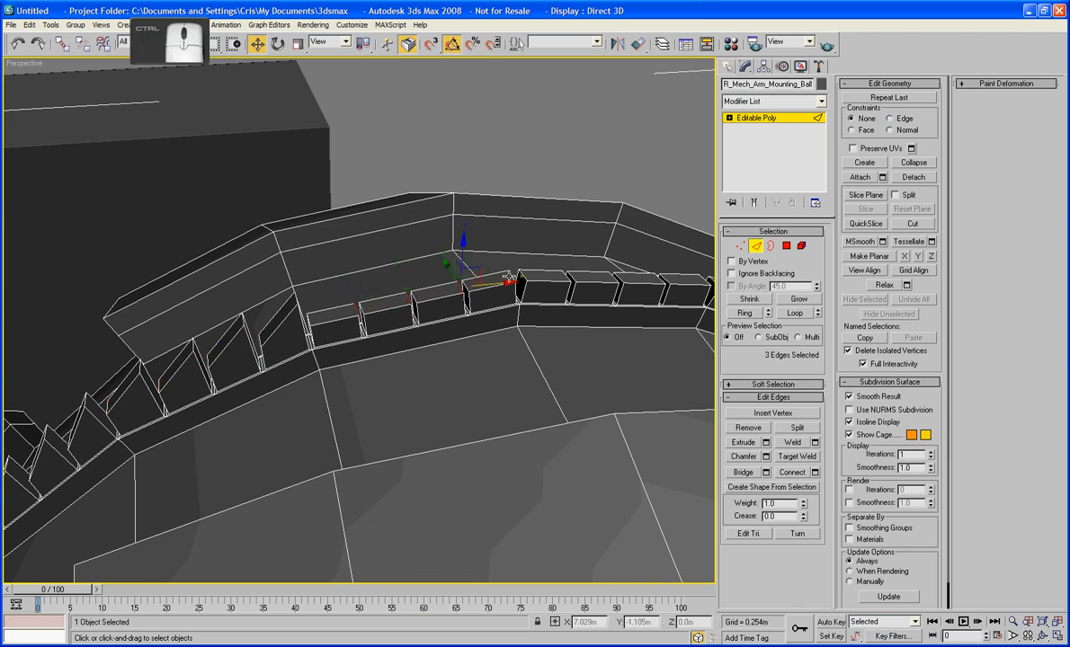
ctrl+click(518, 286)
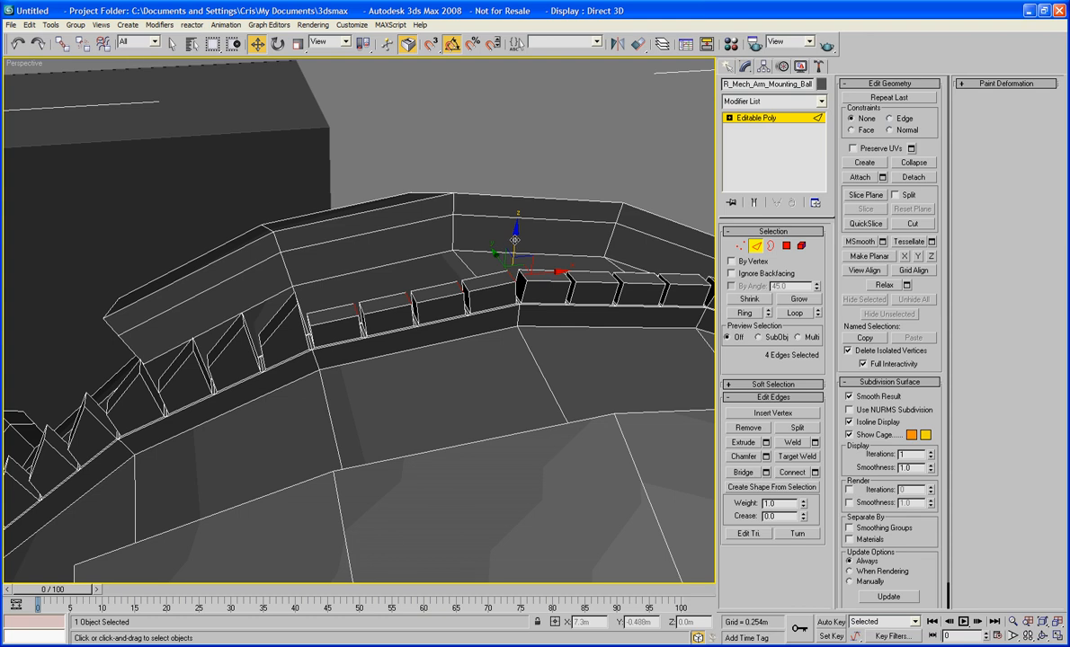
drag(514, 240, 517, 213)
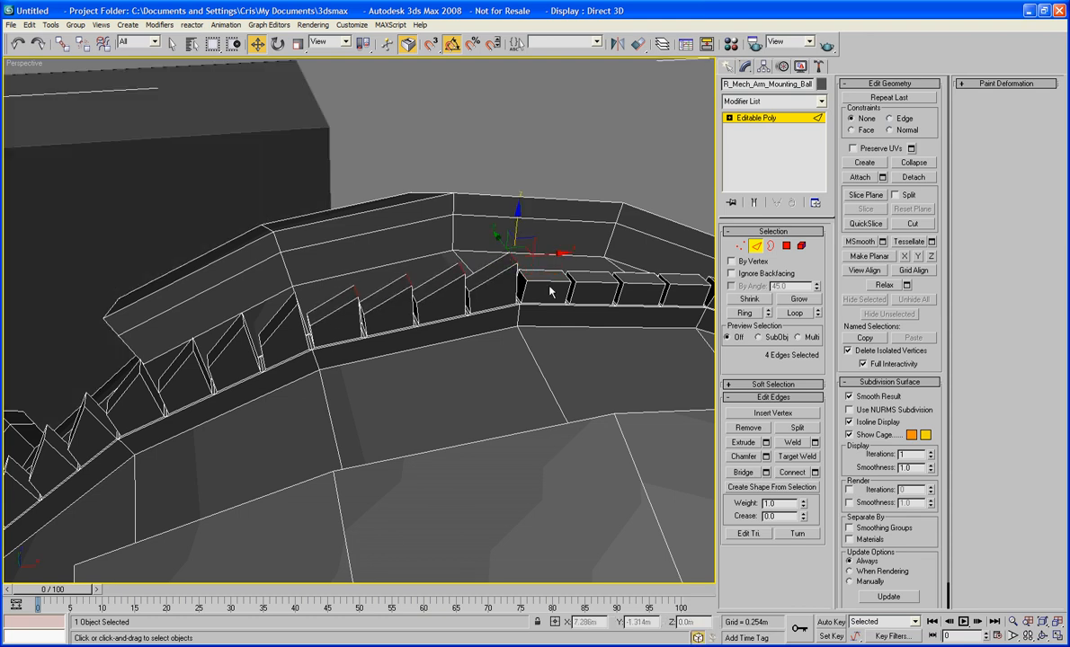
Raise the far top edges of the first two teeth in the third group slightly, the second by about 0.008 m along Z.
alt+middle_drag(550, 291, 465, 335)
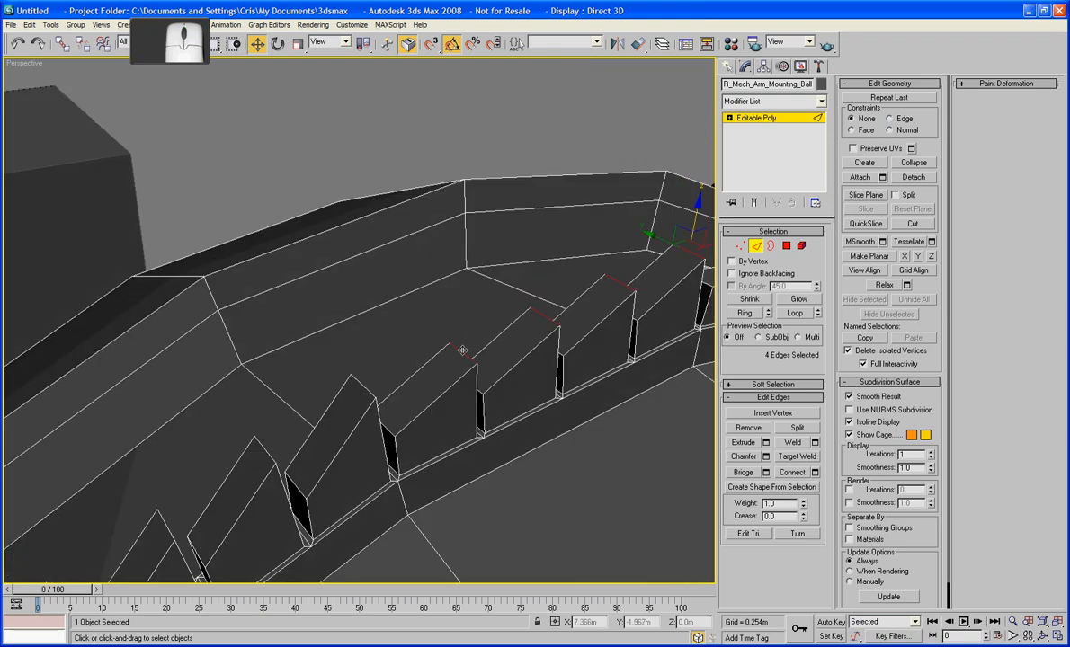
click(464, 333)
mouse_move(465, 315)
mouse_down()
mouse_move(409, 360)
mouse_move(466, 310)
mouse_up()
click(545, 308)
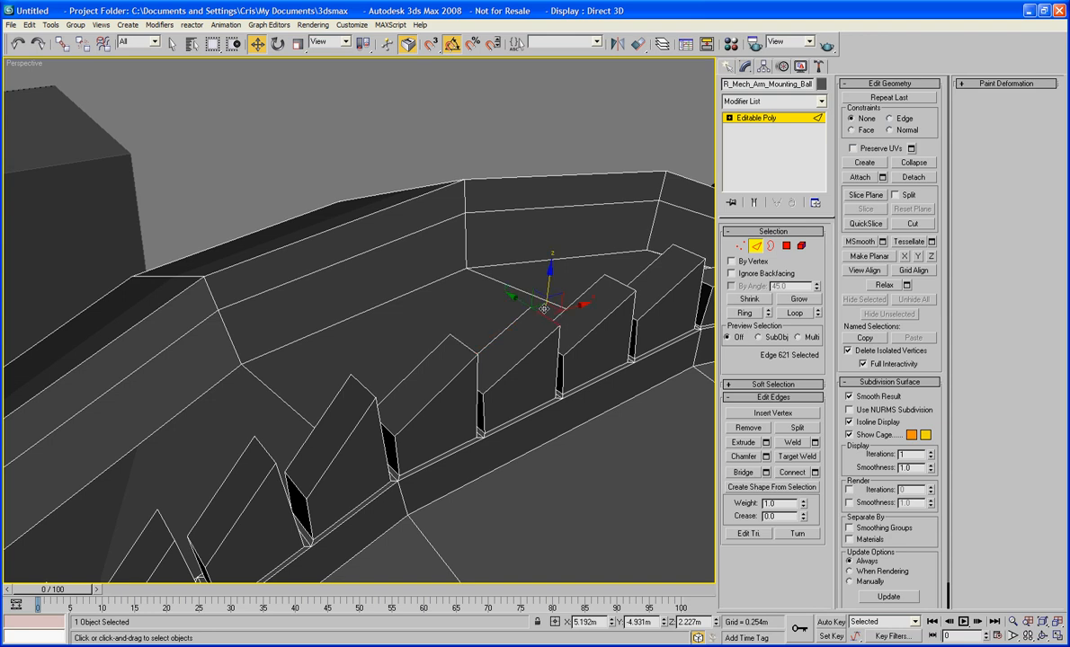
alt+middle_drag(545, 308, 508, 281)
scroll(507, 225, up, 4)
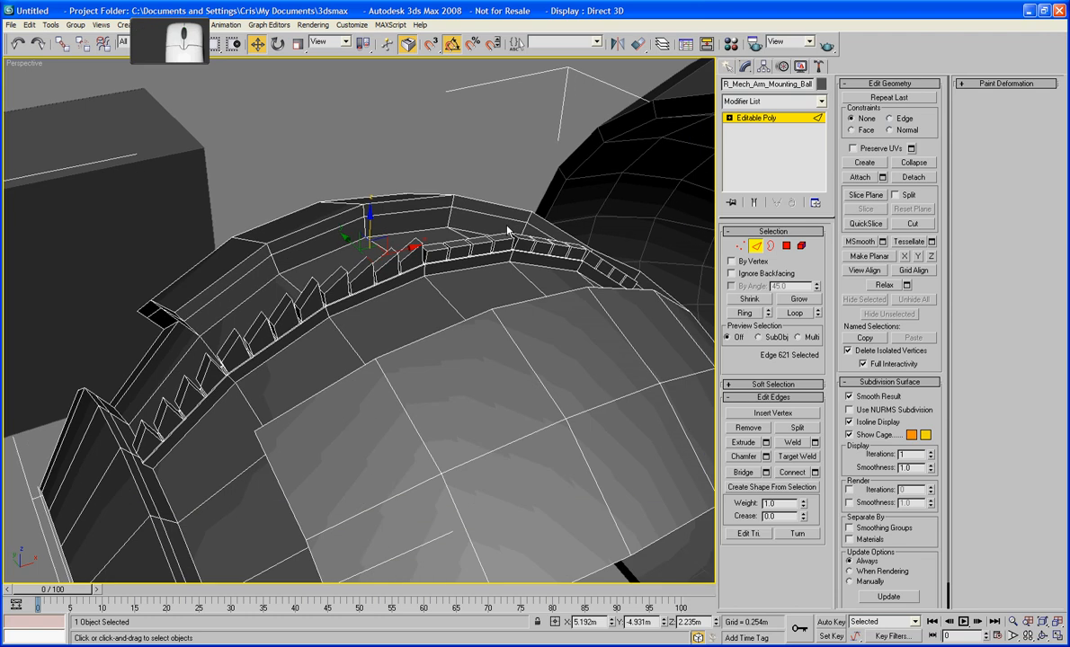
Nudge the tip edge and the sloped face's lower edge of the third group's fourth tooth slightly.
alt+middle_drag(506, 225, 278, 304)
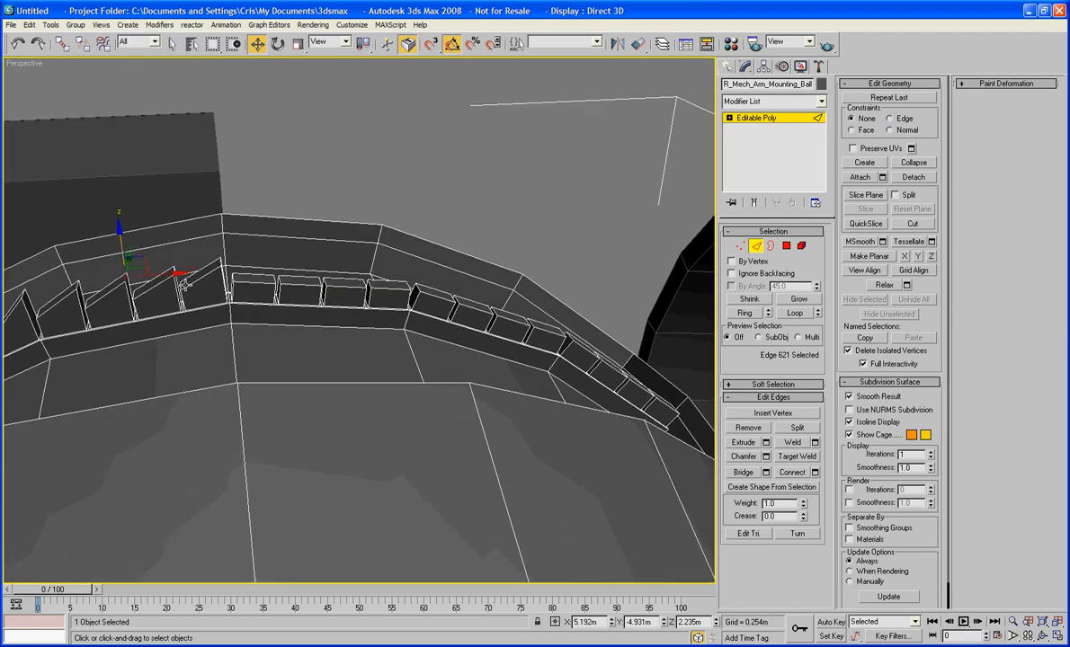
click(221, 259)
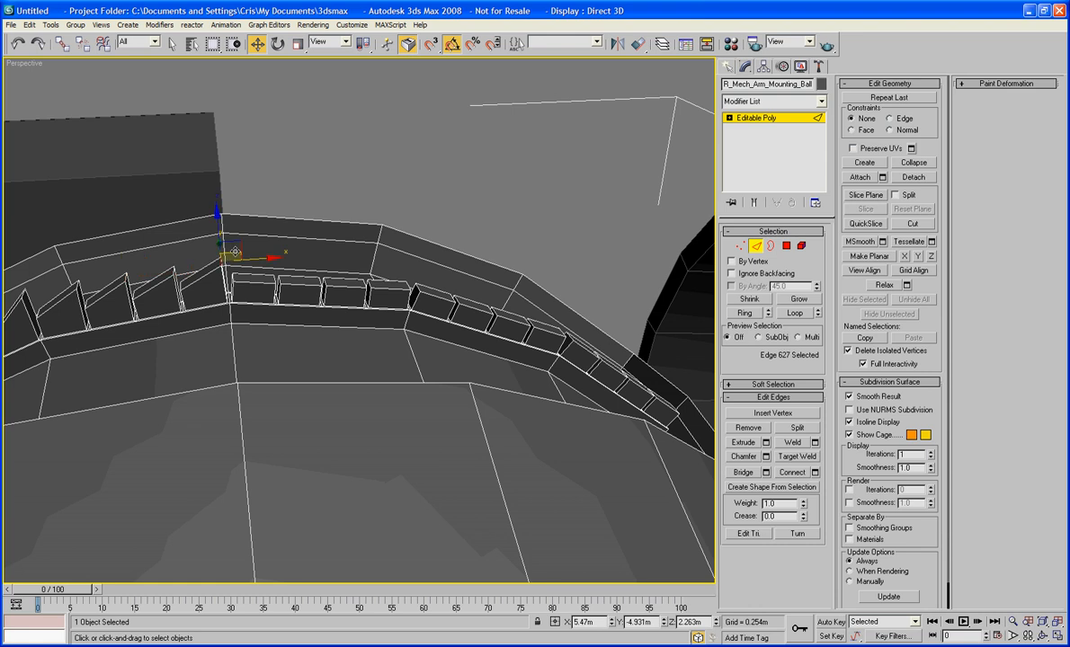
drag(241, 250, 203, 269)
click(182, 281)
alt+middle_drag(230, 249, 208, 290)
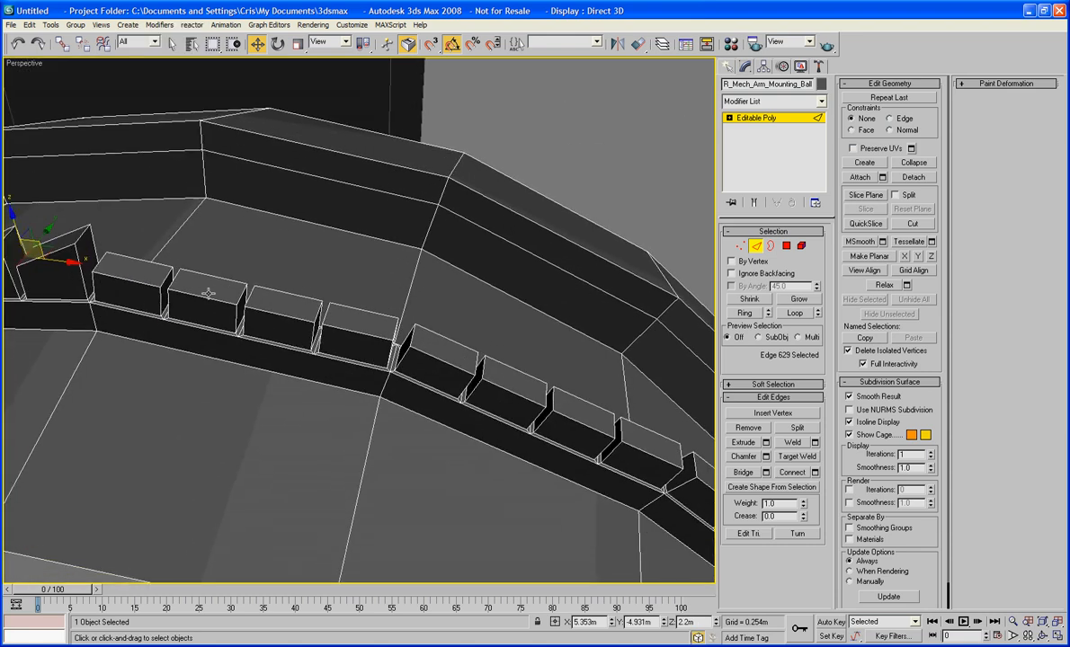
Select the far top edges of the fourth group of four blocks and move them up and outward into teeth.
click(164, 282)
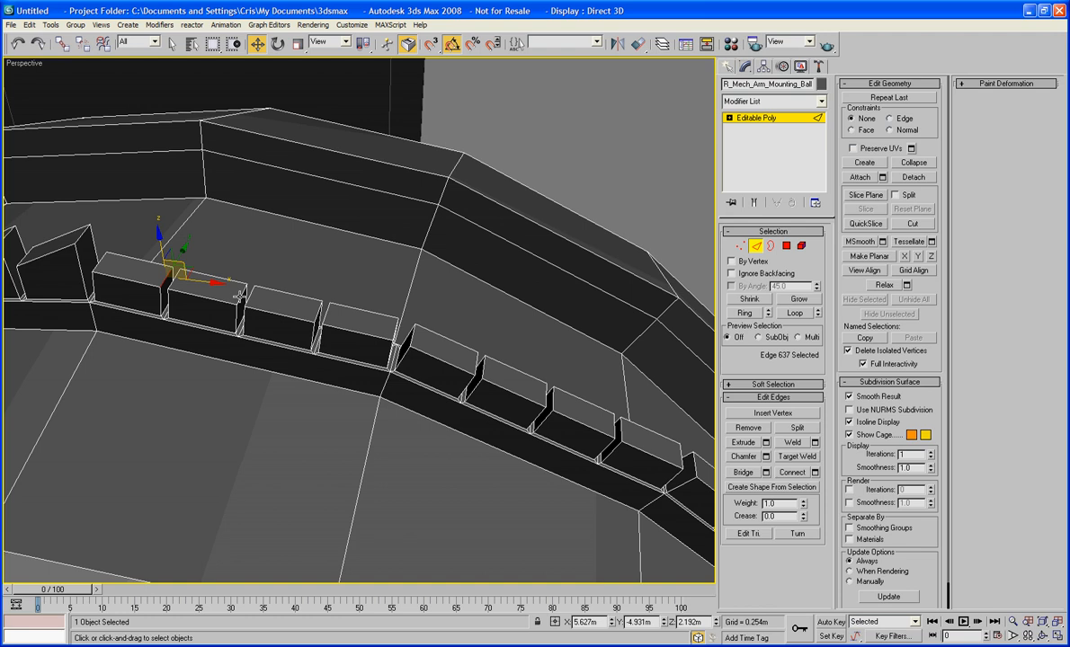
ctrl+click(241, 298)
ctrl+click(315, 311)
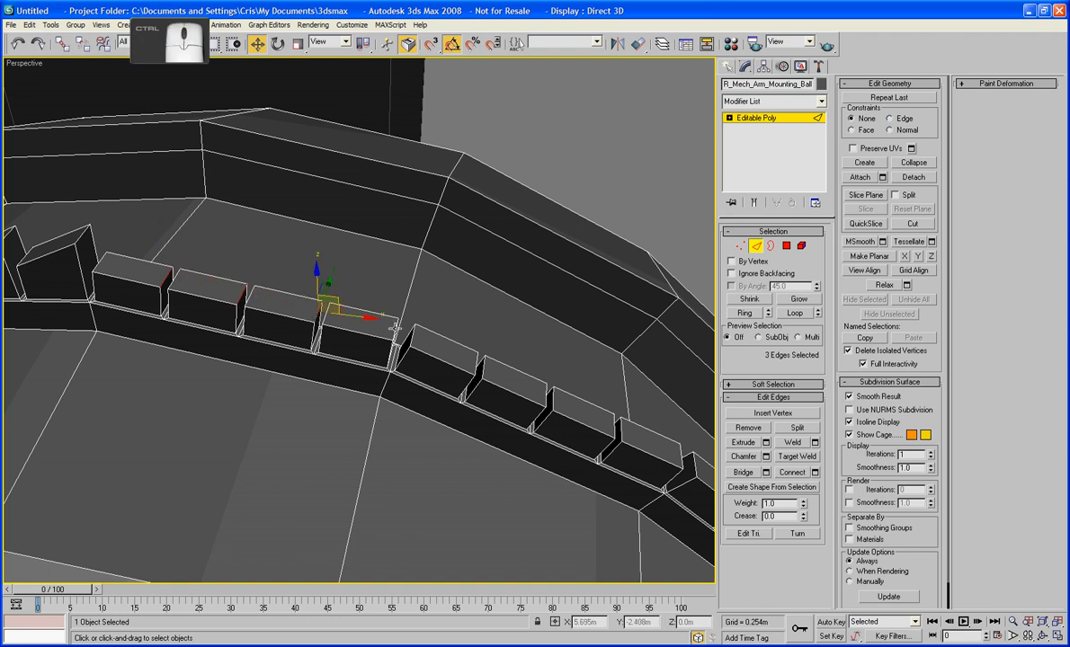
ctrl+click(393, 329)
drag(400, 323, 427, 287)
Select both end edges of the sloped face on the fourth group's last tooth and shift them slightly along X.
alt+middle_drag(427, 288, 277, 346)
scroll(359, 313, down, 5)
key(F4)
scroll(309, 350, up, 4)
key(F4)
scroll(270, 345, up, 4)
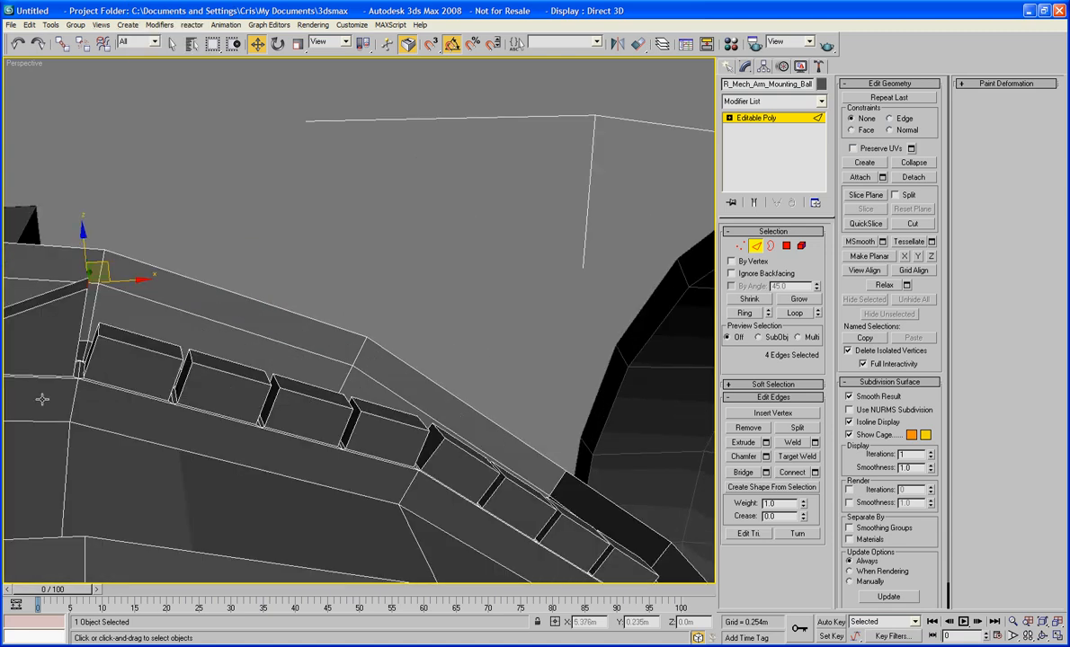
middle_drag(42, 399, 97, 314)
click(97, 314)
click(56, 301)
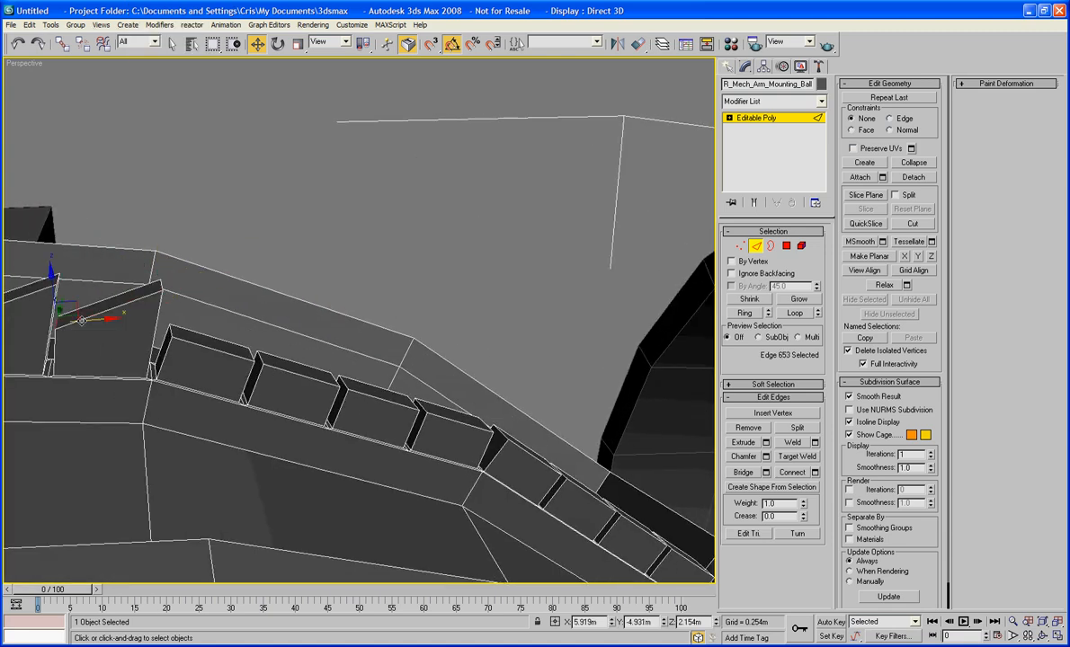
ctrl+click(161, 288)
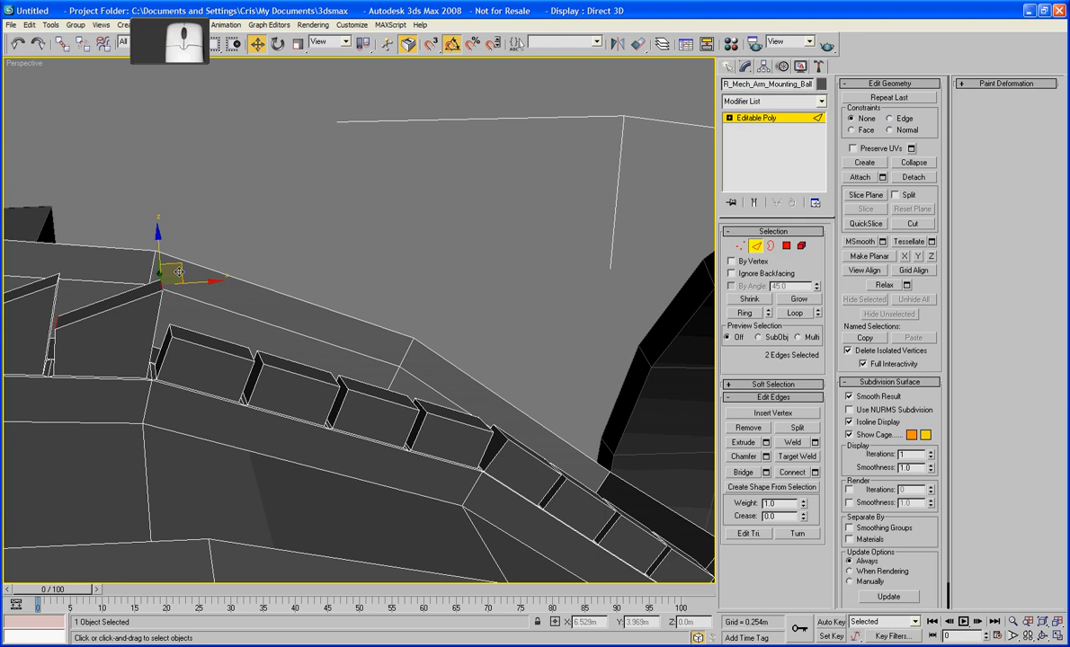
drag(179, 272, 240, 343)
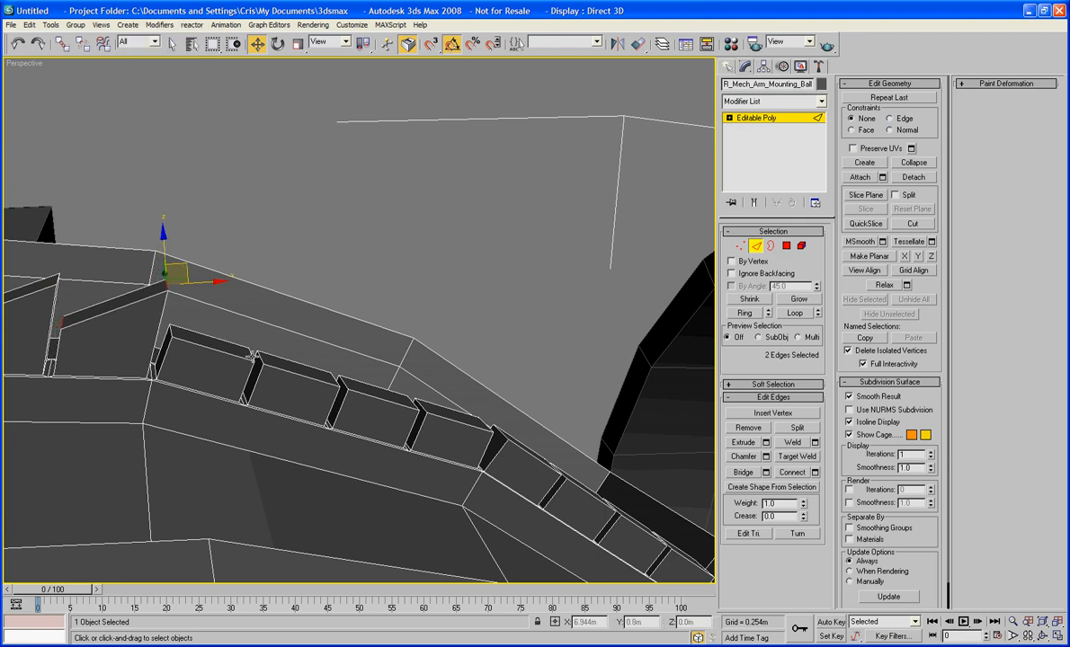
Select the far top edges of the fifth group of four blocks and move them up and outward into teeth.
click(252, 356)
ctrl+click(338, 380)
ctrl+click(412, 401)
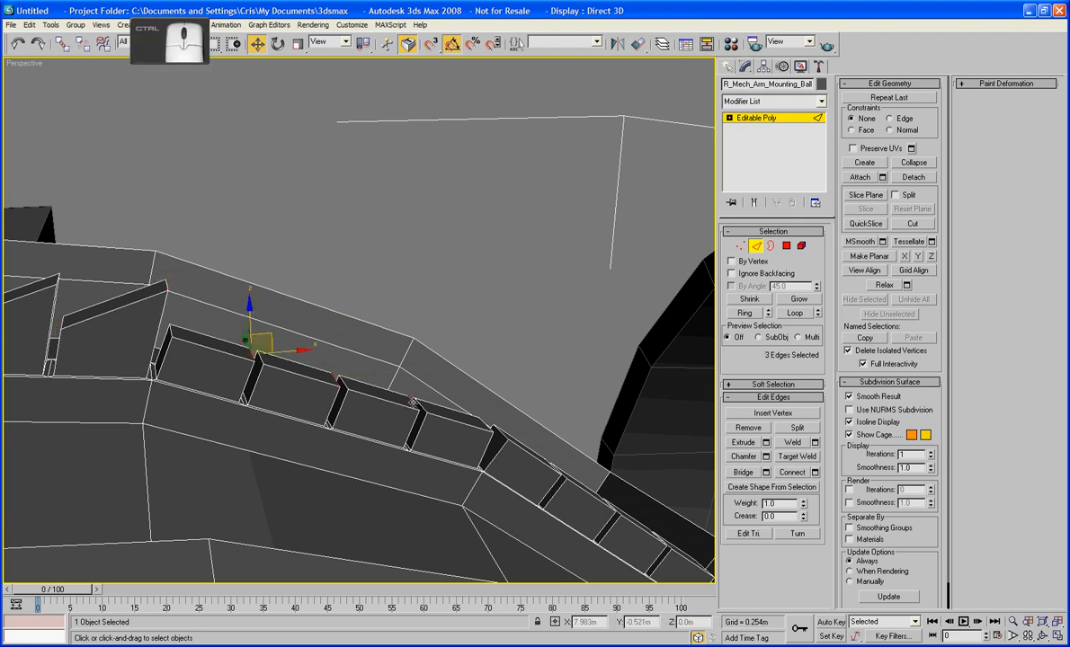
ctrl+click(479, 418)
drag(494, 409, 519, 377)
Shift both end edges of the top face on the fifth group's last tooth slightly along X.
alt+middle_drag(460, 369, 433, 402)
scroll(433, 402, up, 3)
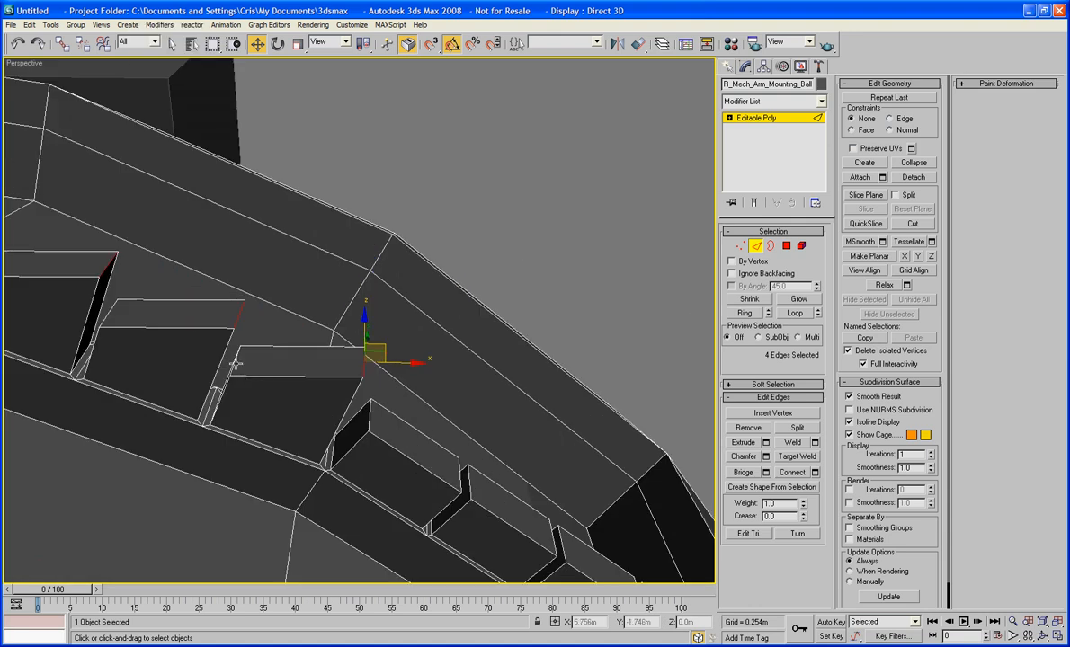
click(331, 376)
ctrl+click(364, 362)
mouse_move(386, 351)
mouse_down()
mouse_move(371, 328)
mouse_move(395, 351)
mouse_up()
Nudge the near top edge of the sixth group's first block by about -0.006 m in X and 0.004 m in Z.
scroll(356, 348, down, 3)
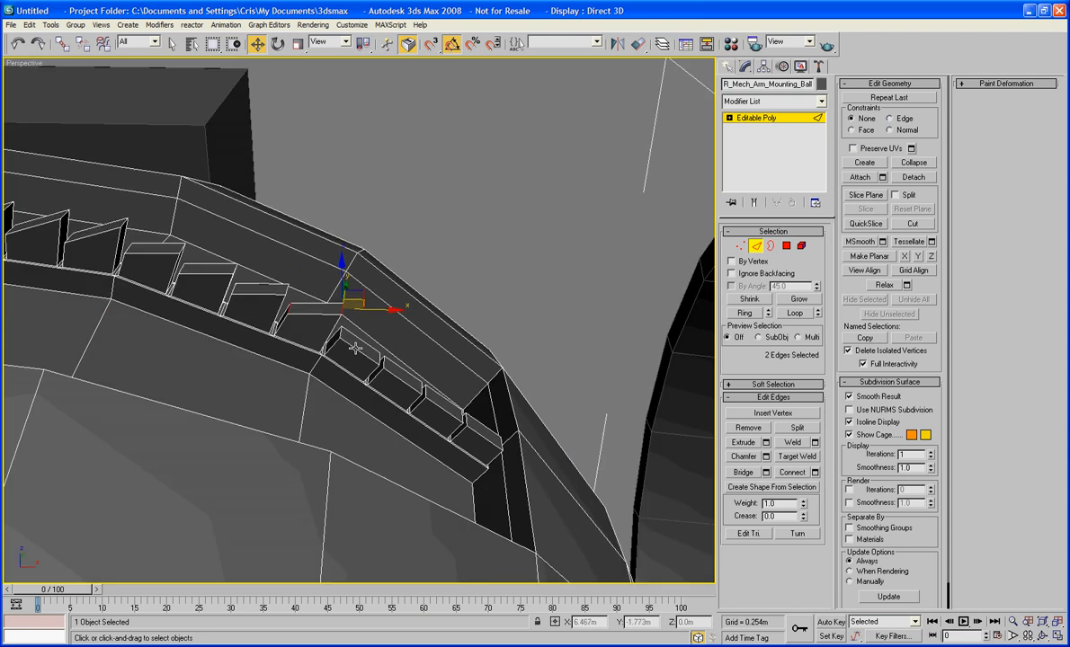
scroll(355, 348, down, 5)
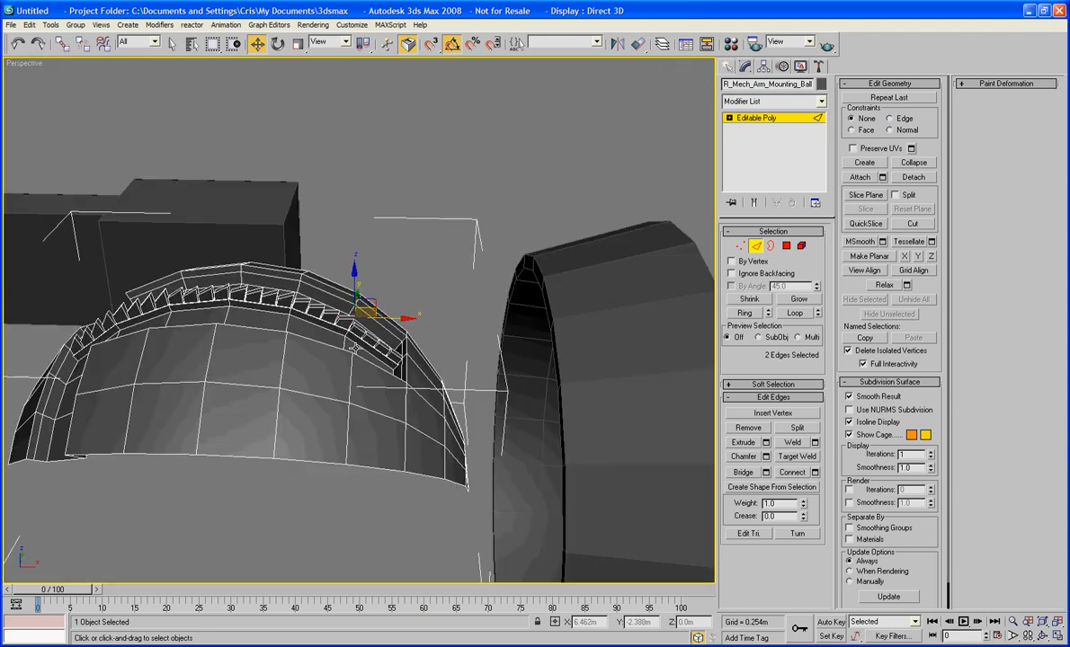
alt+middle_drag(355, 349, 419, 341)
scroll(418, 340, up, 8)
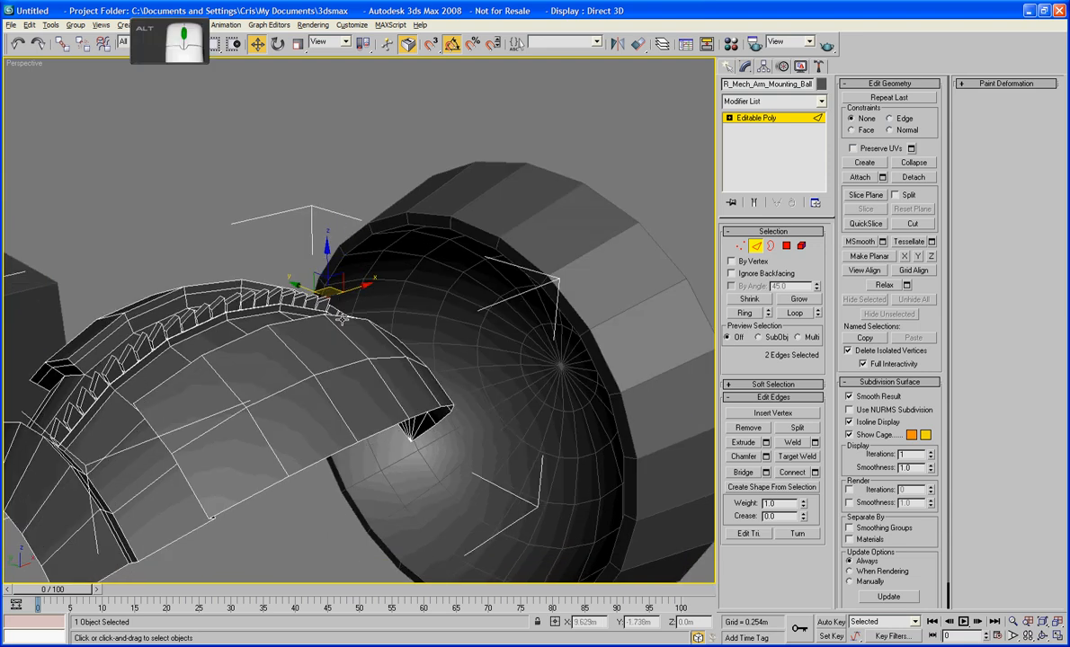
scroll(281, 321, up, 2)
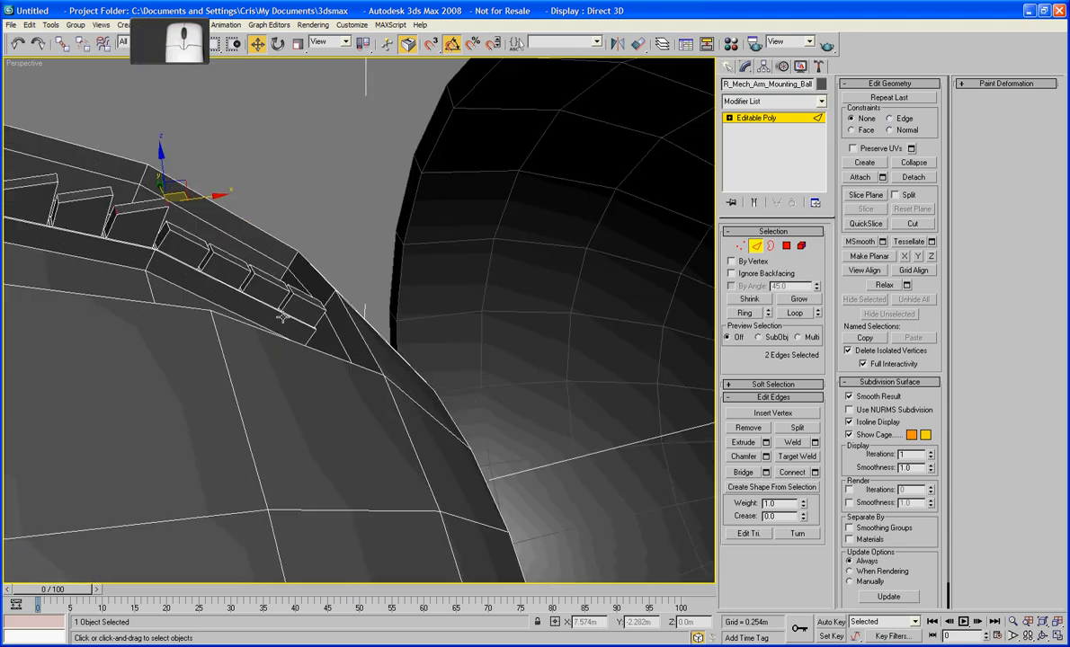
alt+middle_drag(281, 321, 259, 286)
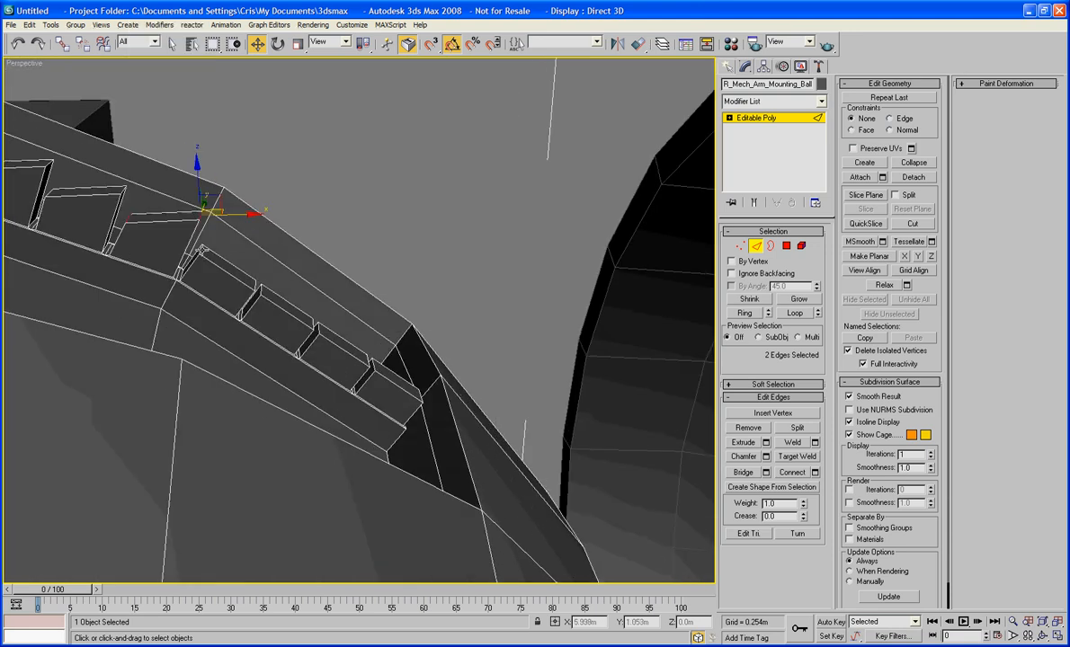
click(201, 250)
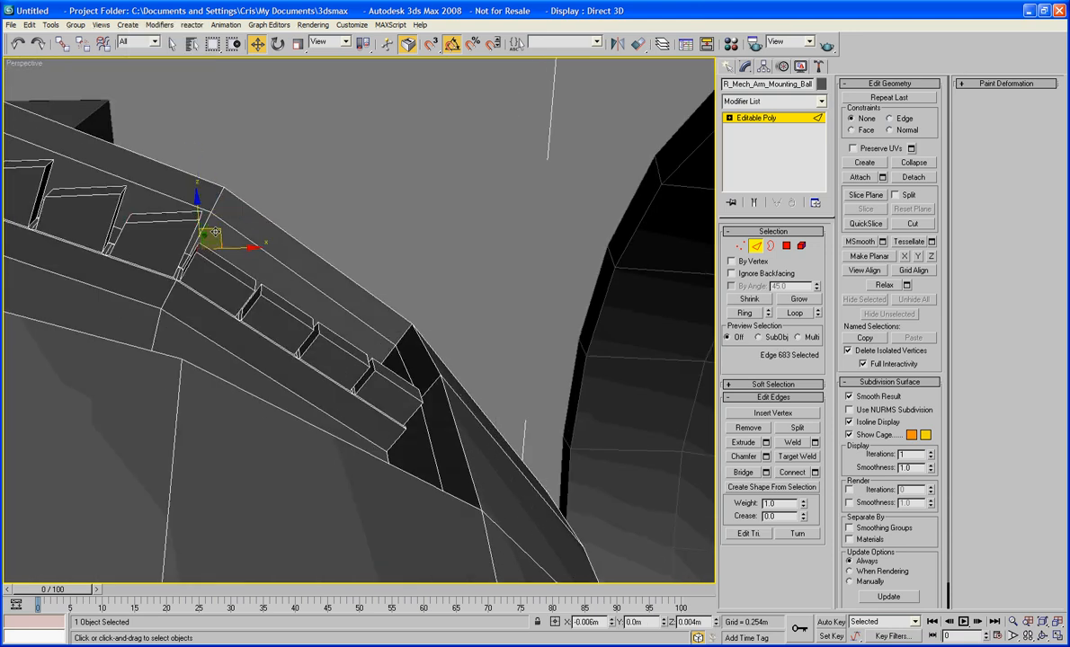
drag(215, 232, 211, 232)
Select the far top edges of the first three blocks in the sixth group.
click(272, 280)
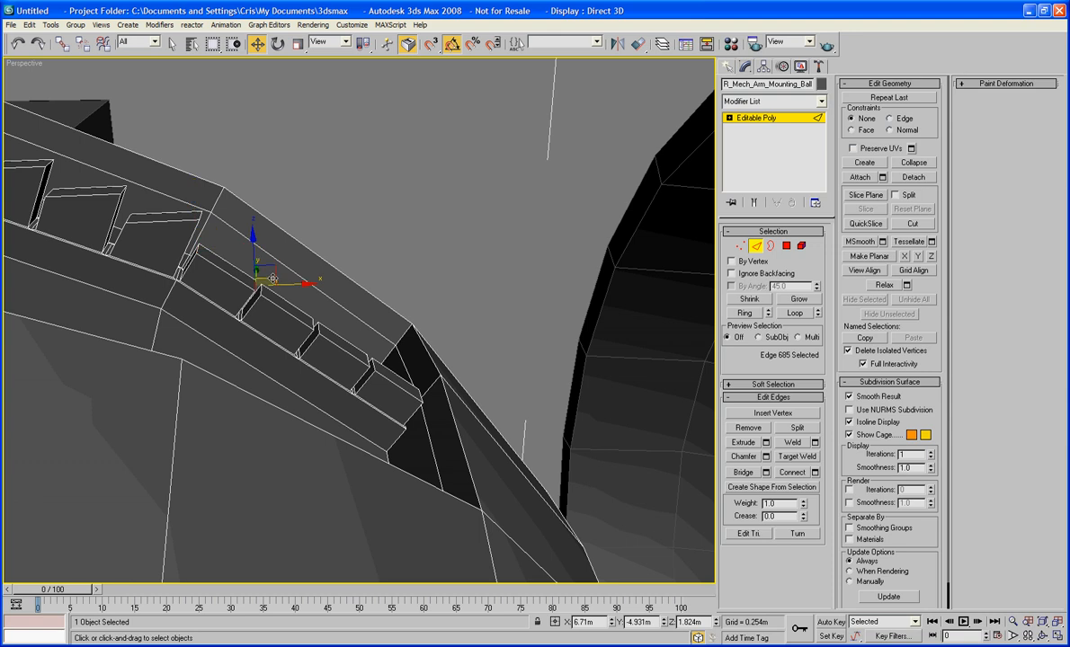
ctrl+click(313, 325)
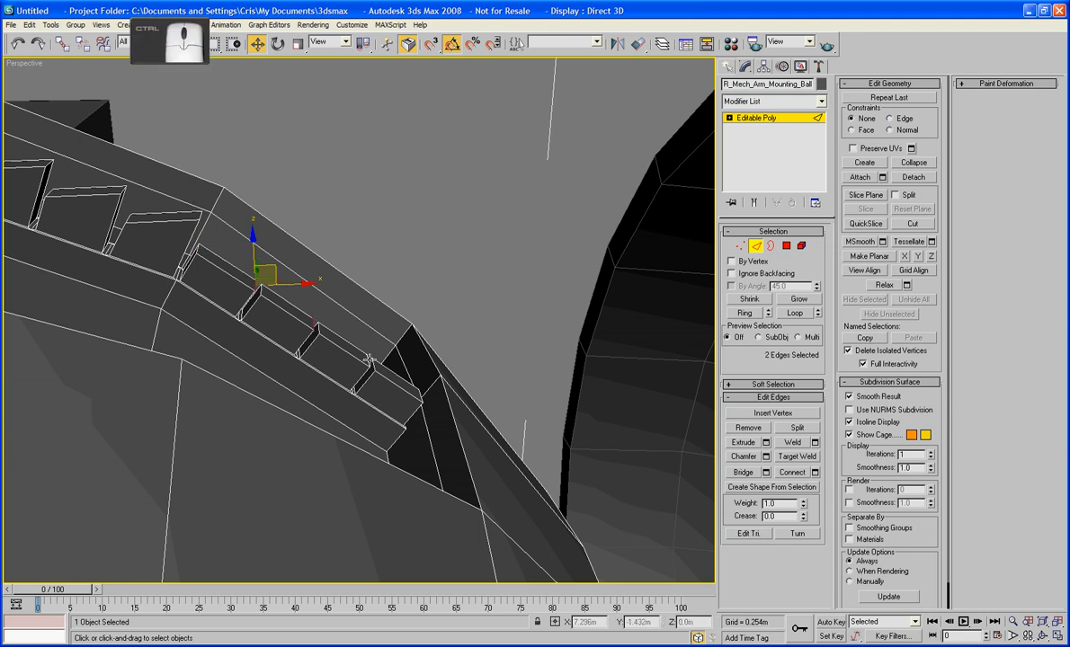
ctrl+click(370, 361)
ctrl+click(421, 392)
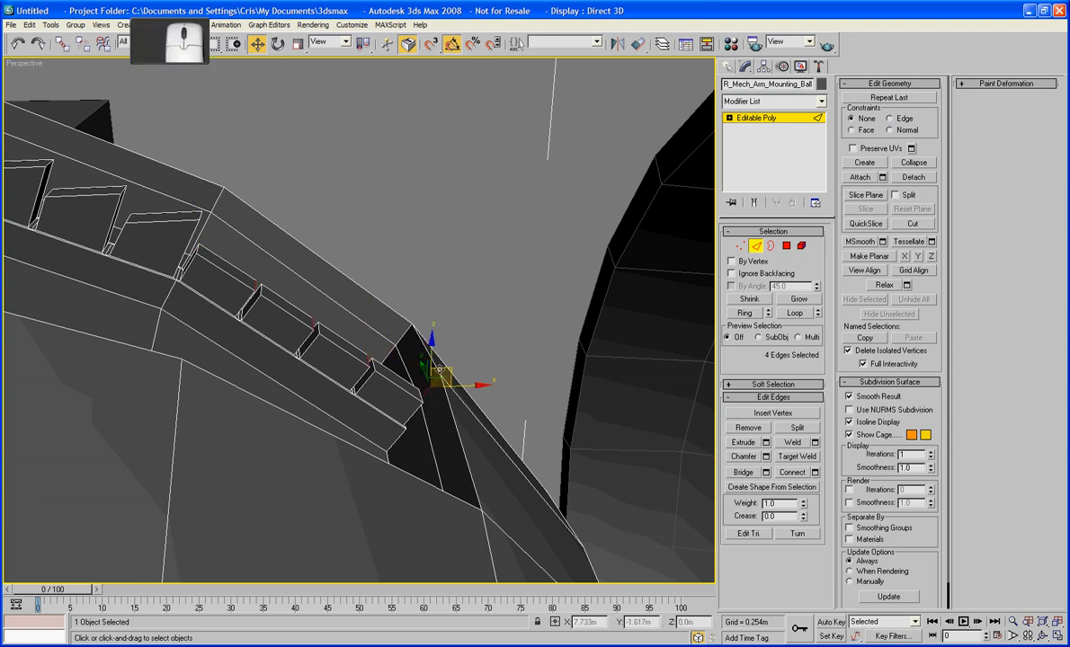
drag(444, 370, 441, 412)
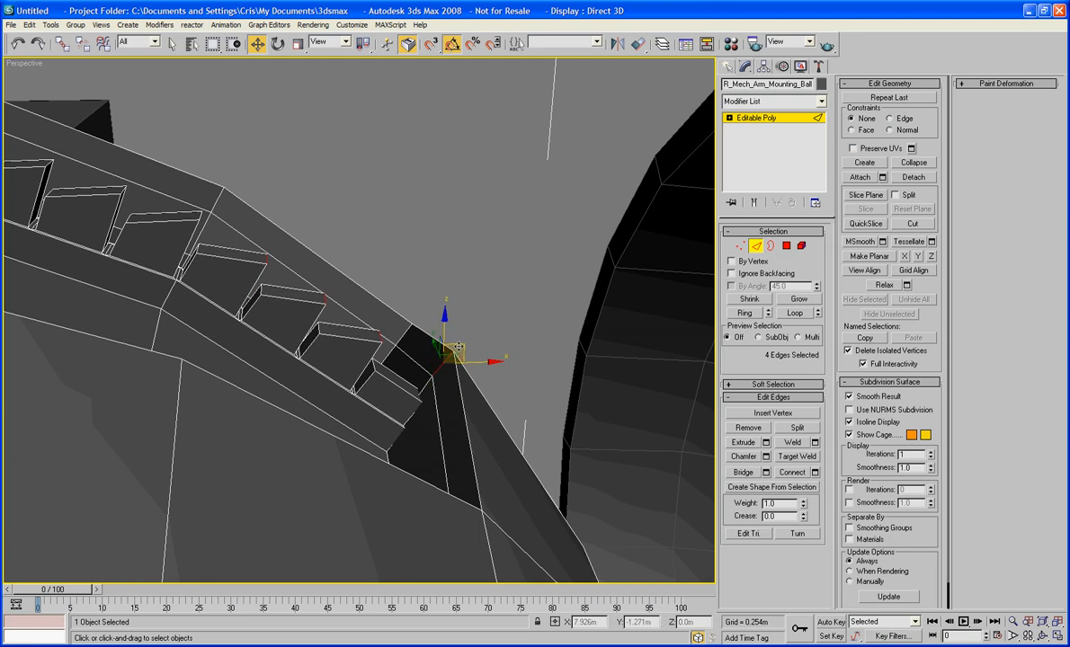
key(ctrl+z)
key(ctrl+z)
ctrl+click(424, 396)
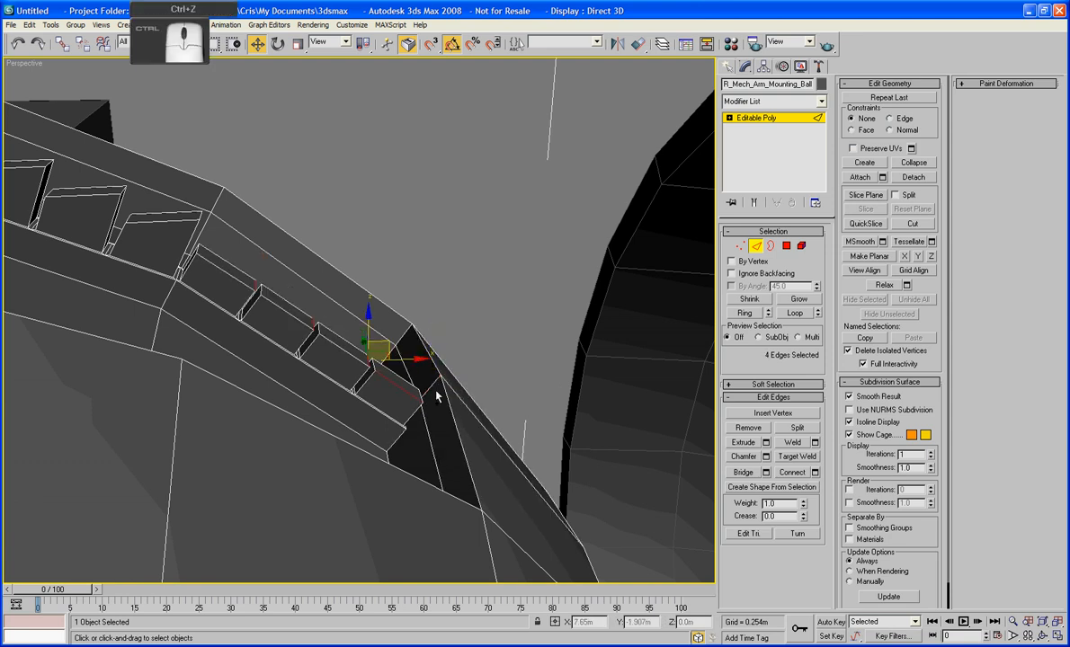
key(ctrl+z)
Add the fourth block's far top edge to the selection, move all four edges up and outward into teeth, and clear the selection.
ctrl+click(422, 396)
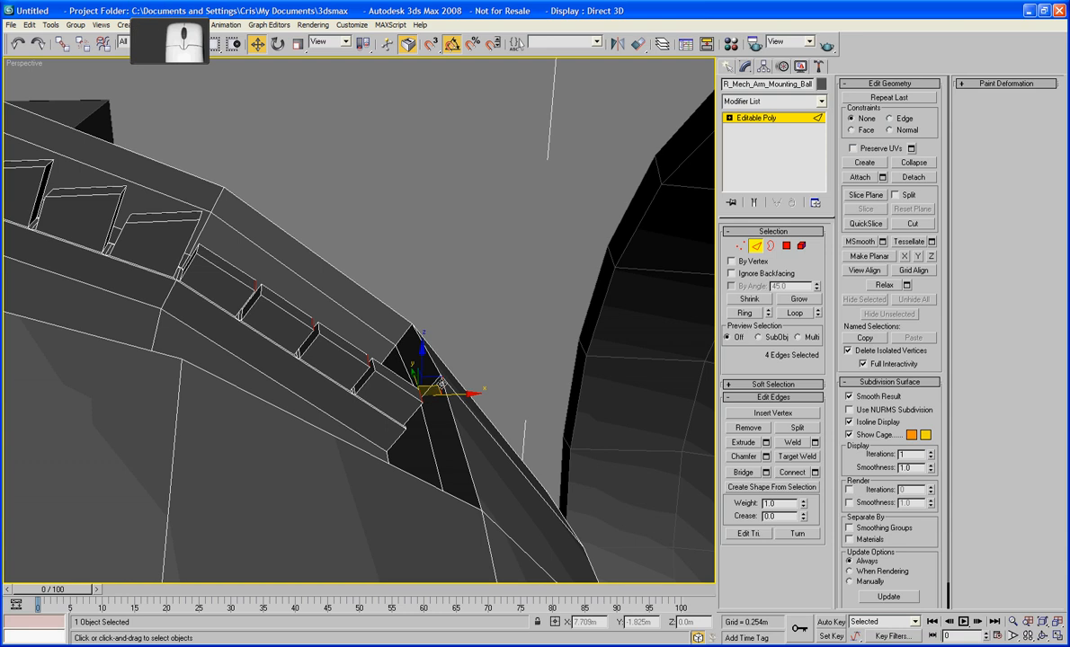
drag(440, 380, 455, 355)
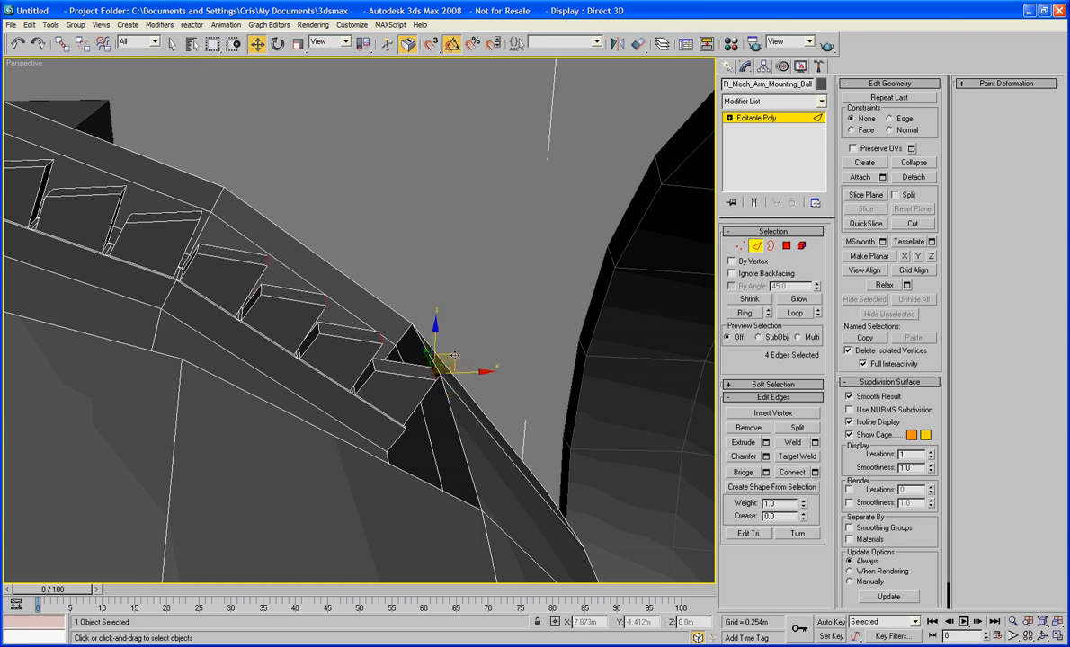
click(458, 291)
Extend the open side edge of the ball's shell just above the lower flap about 0.33 m along negative Y into a new polygon.
scroll(370, 319, down, 10)
alt+middle_drag(370, 318, 425, 297)
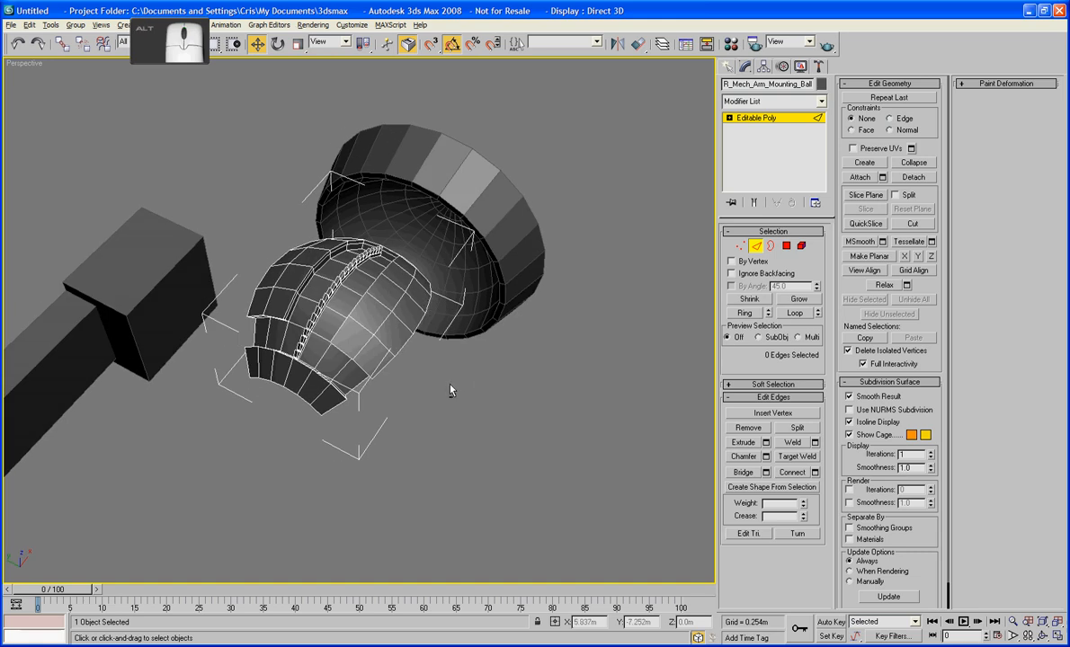
key(4)
scroll(490, 396, up, 3)
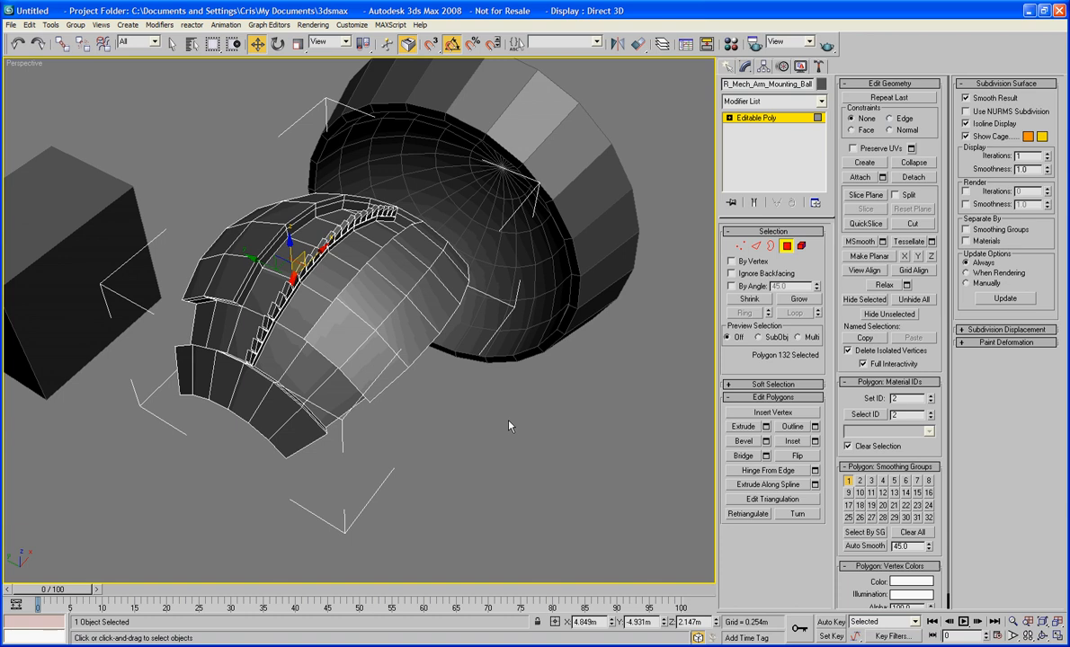
scroll(509, 426, up, 4)
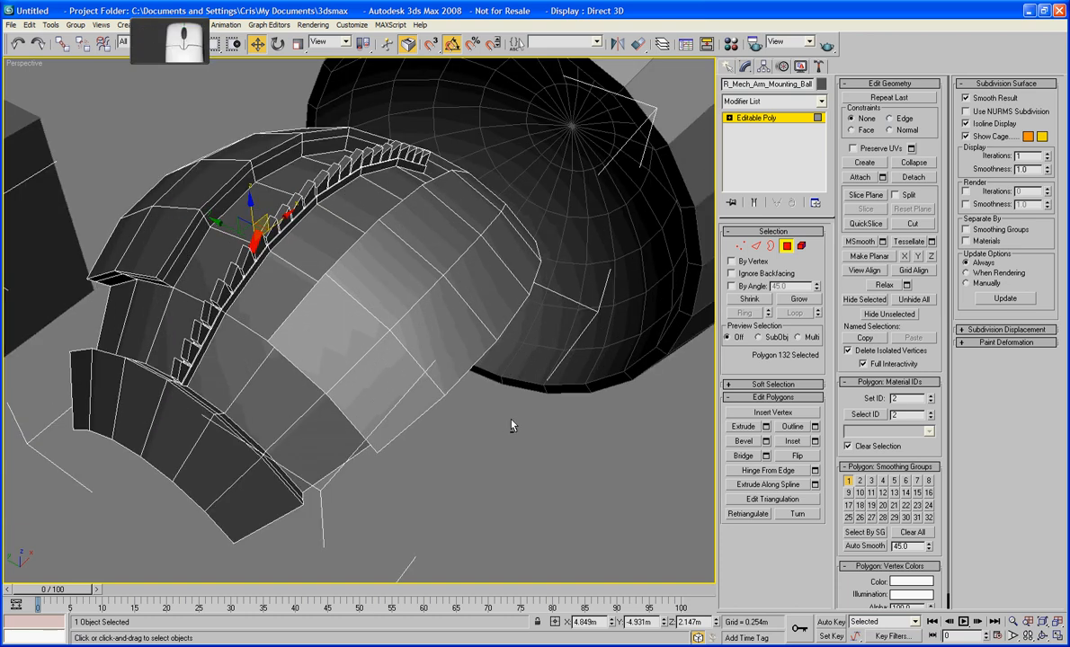
alt+middle_drag(511, 426, 553, 211)
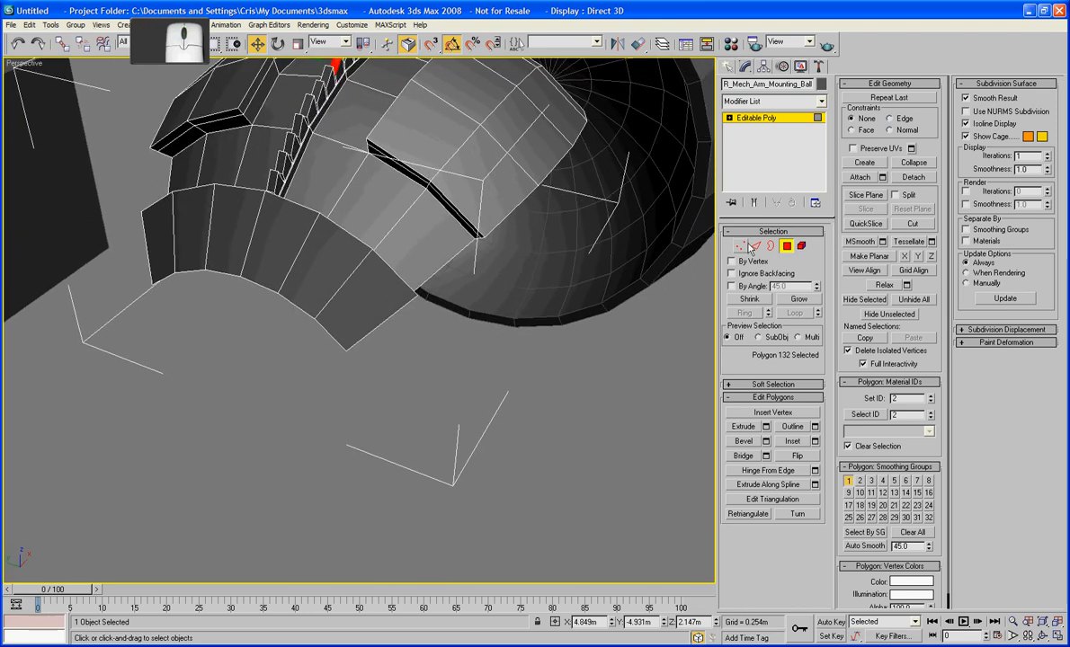
click(756, 248)
click(433, 276)
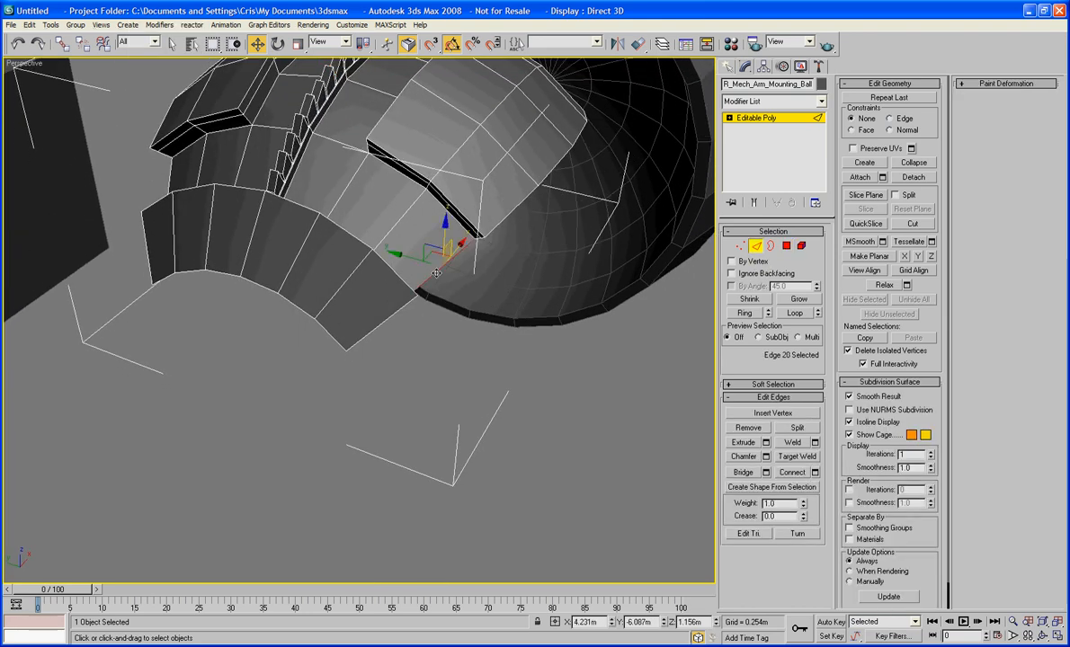
click(406, 239)
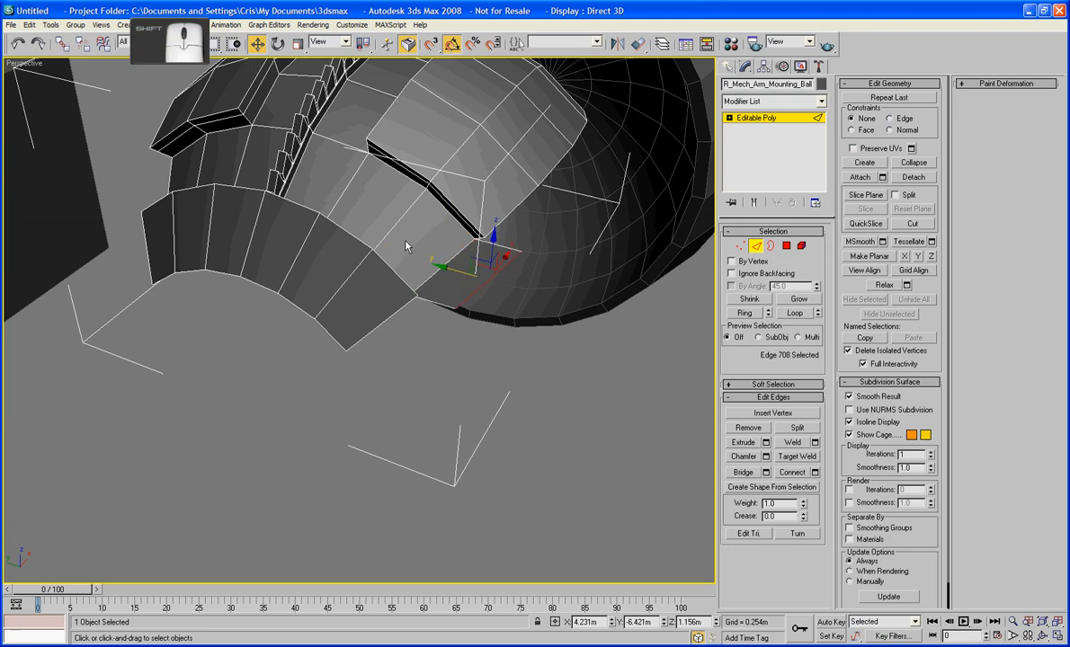
Extend the matching open edge on the shell's opposite side about 0.28 m along positive Y into a new polygon.
alt+middle_drag(406, 239, 446, 253)
click(238, 305)
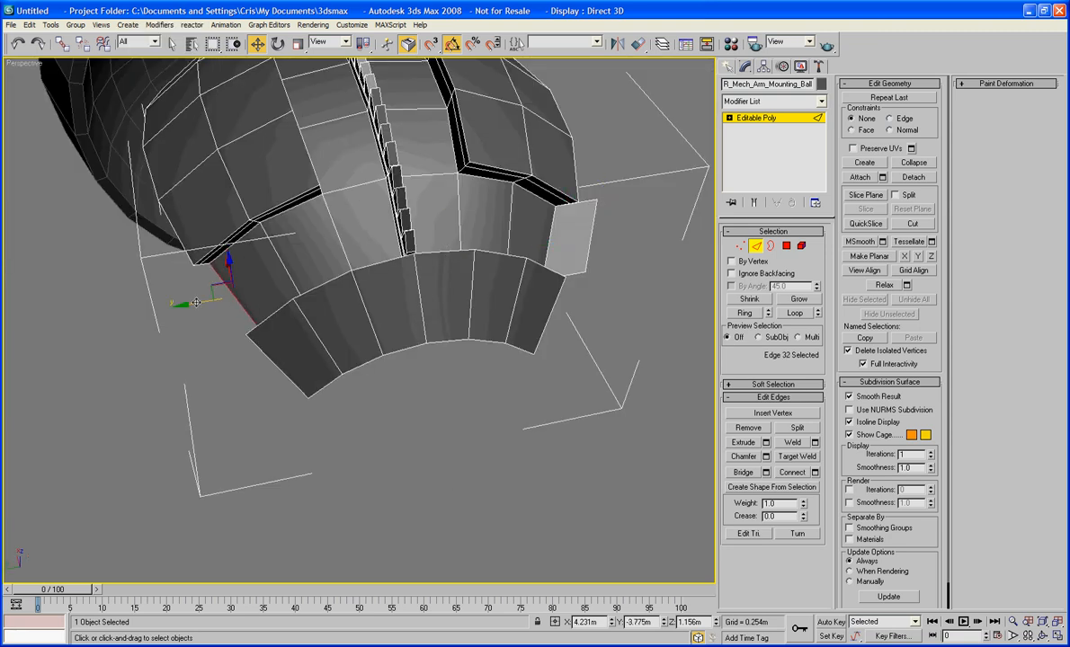
click(225, 259)
alt+middle_drag(339, 264, 368, 287)
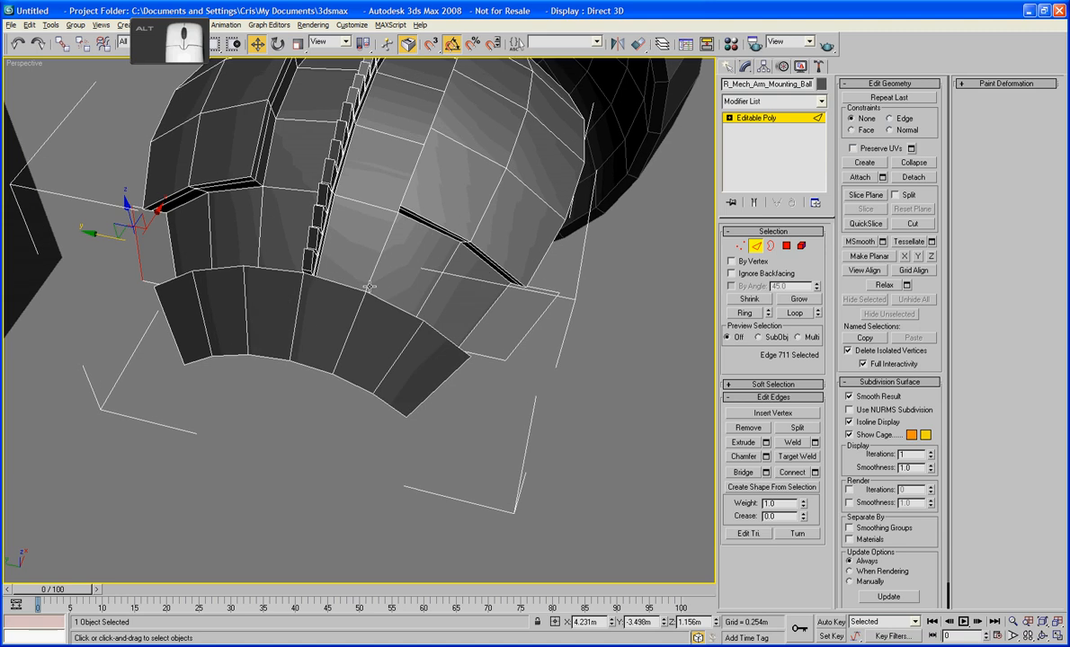
Select the eight polygons of the band just above the lower flap, four on each side of the toothed rim.
key(4)
click(471, 324)
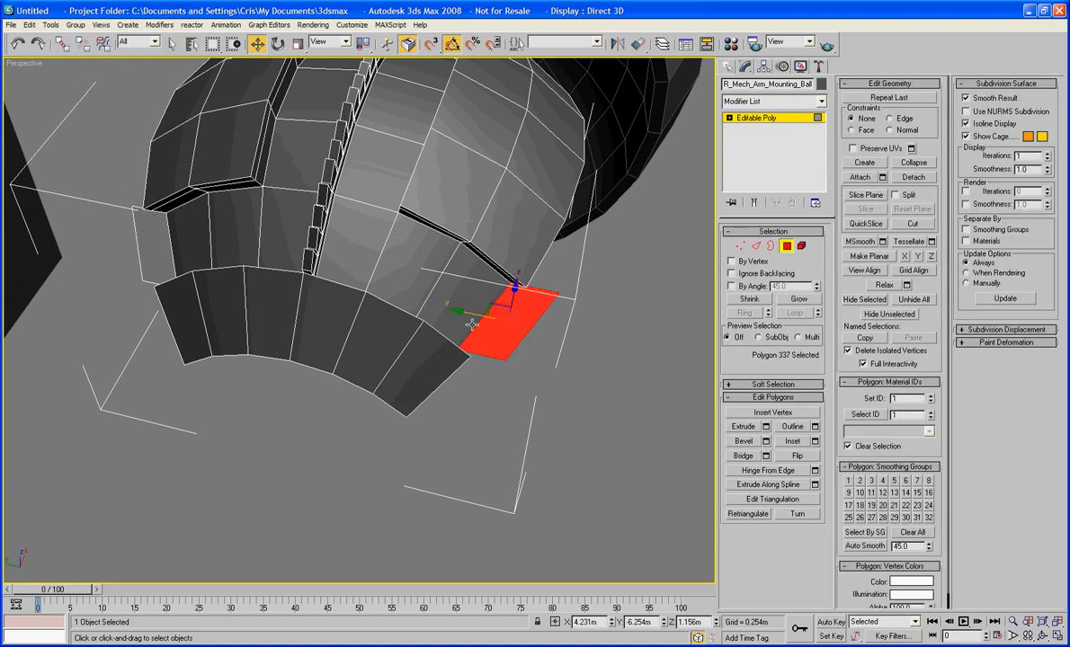
ctrl+click(434, 292)
ctrl+click(409, 281)
ctrl+click(358, 256)
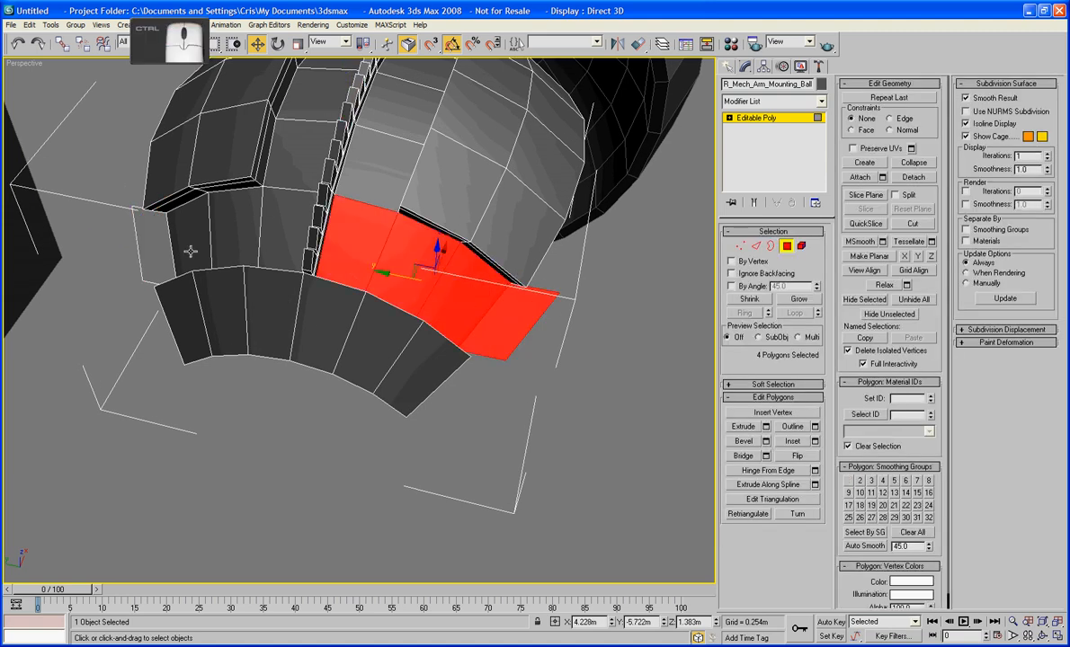
ctrl+click(175, 250)
ctrl+click(193, 241)
ctrl+click(240, 241)
ctrl+click(286, 236)
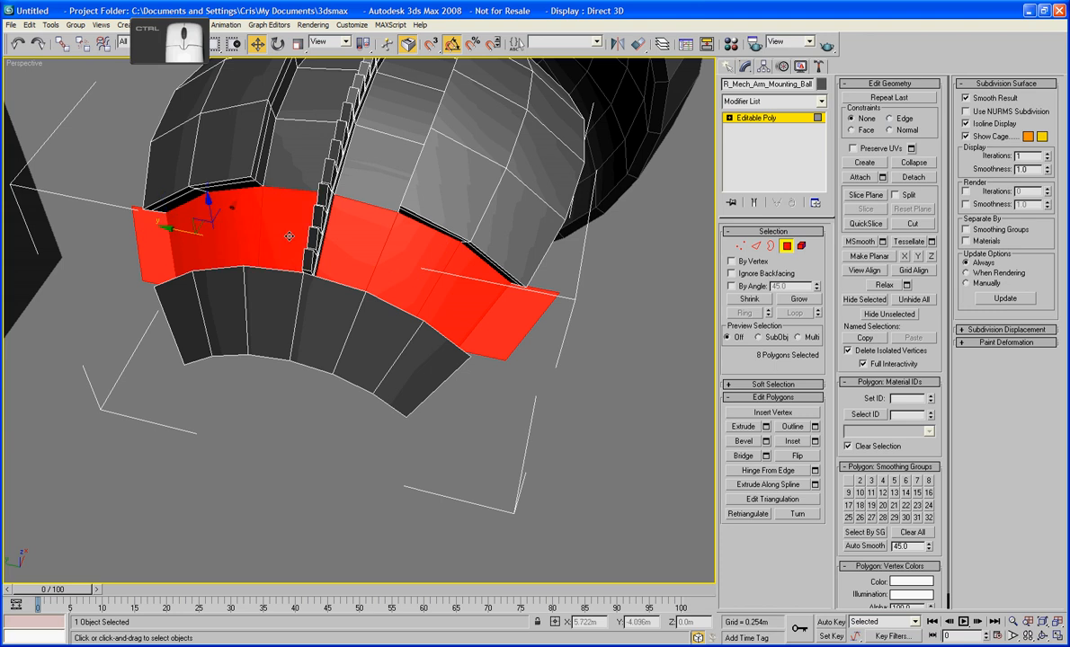
Add the five polygons of the recessed strip along one side of the toothed rim to the selection, up to its far end.
alt+middle_drag(286, 235, 313, 341)
ctrl+click(314, 341)
ctrl+click(351, 217)
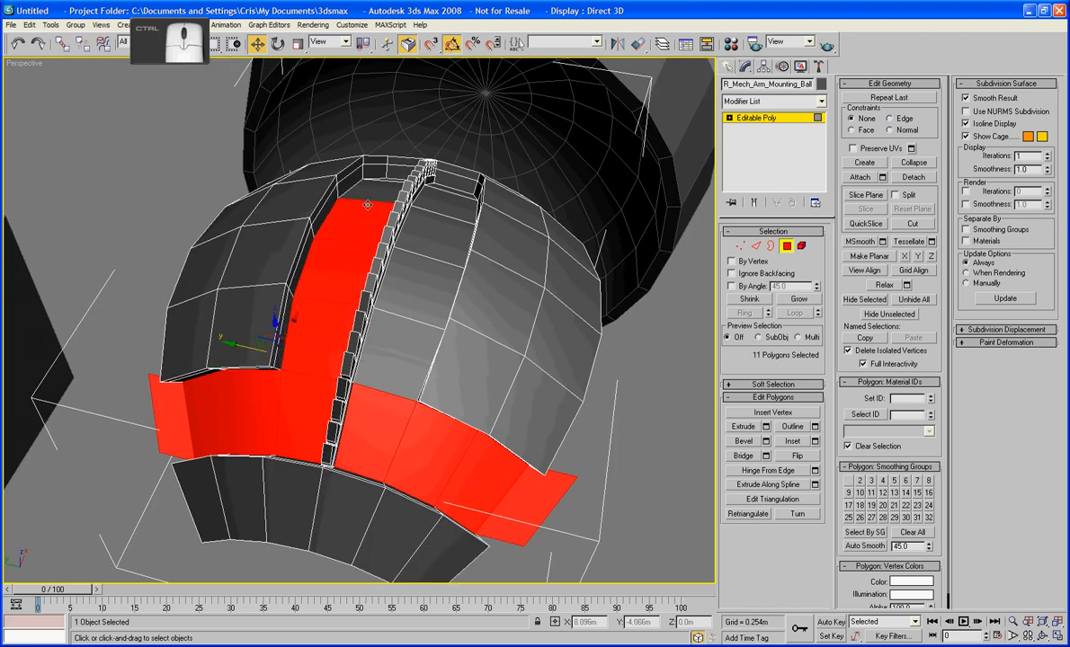
ctrl+click(372, 192)
alt+middle_drag(373, 192, 414, 283)
ctrl+click(420, 286)
Add the five polygons of the matching recessed strip on the other side of the toothed rim to the selection.
alt+middle_drag(434, 343, 435, 265)
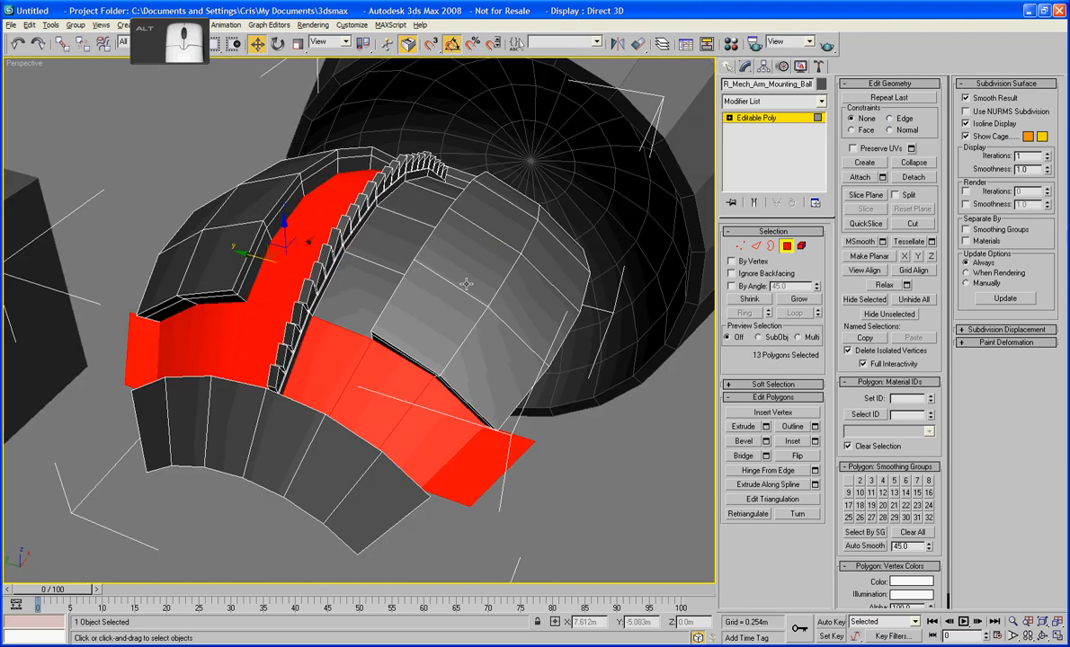
ctrl+click(320, 275)
alt+middle_drag(322, 275, 390, 320)
ctrl+click(355, 382)
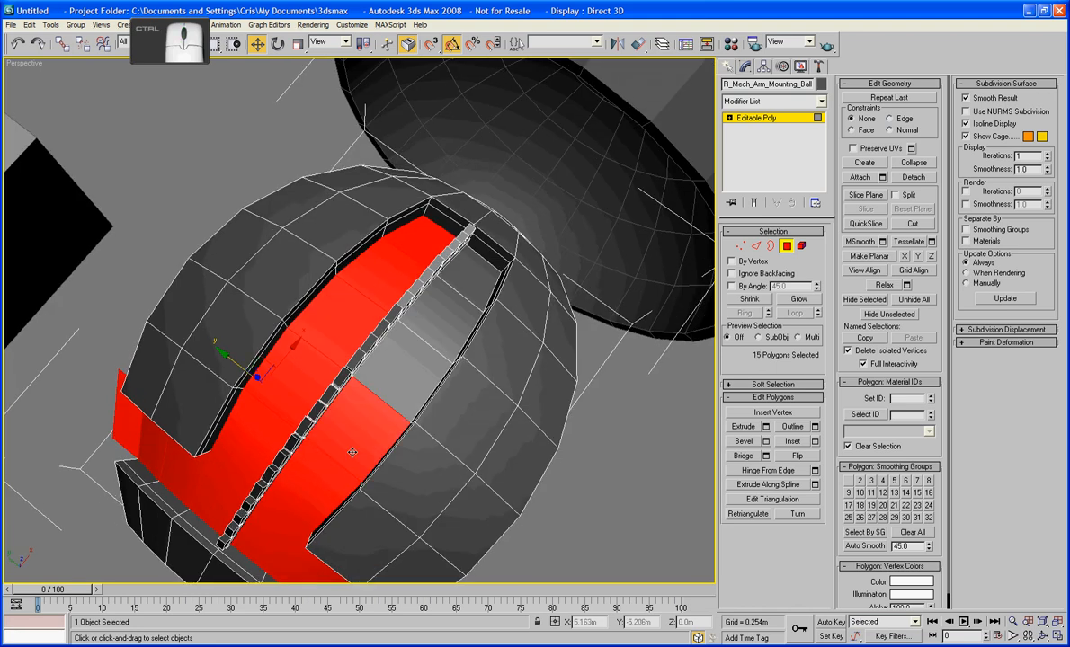
ctrl+click(367, 353)
ctrl+click(402, 310)
ctrl+click(430, 274)
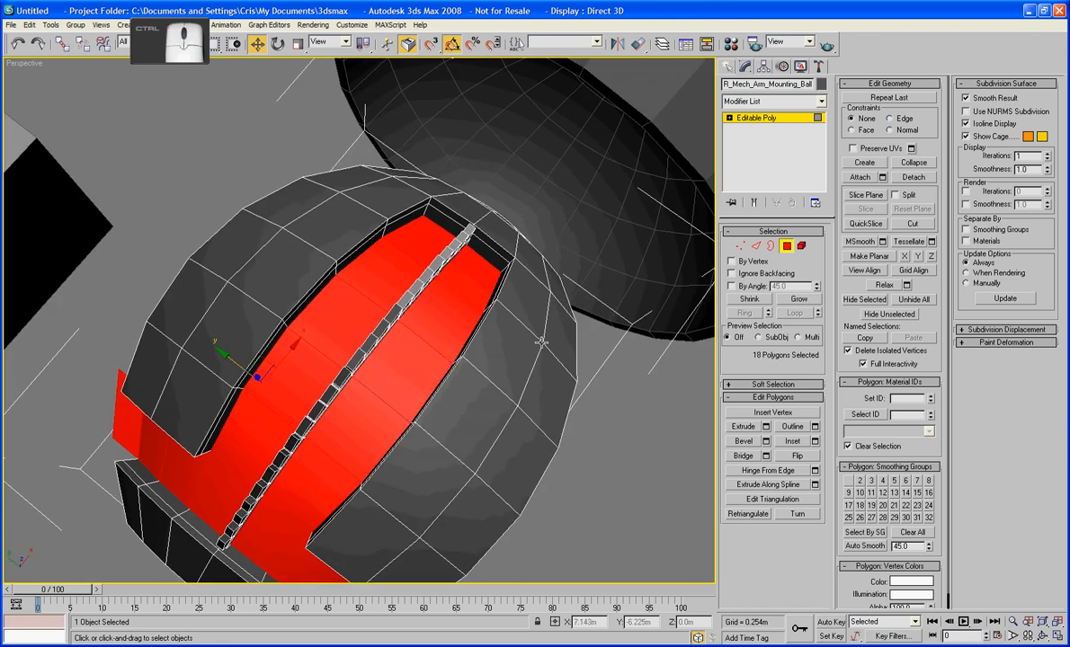
click(795, 440)
drag(269, 419, 248, 380)
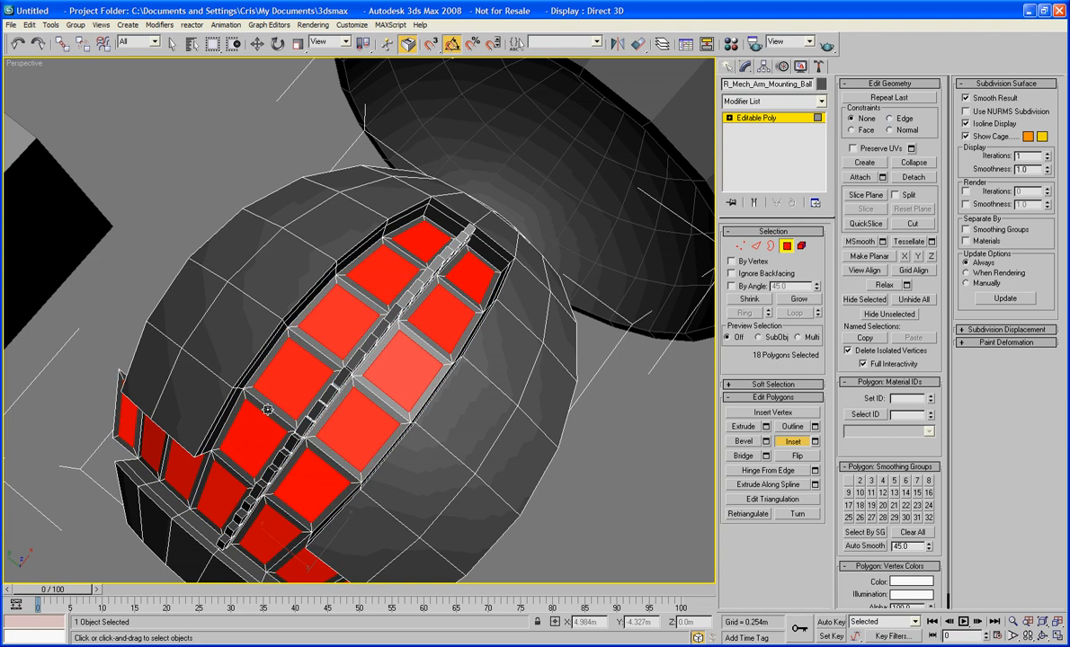
key(ctrl+z)
Set the inset type to Group and inset the selected strip and band polygons by a narrow margin.
click(814, 441)
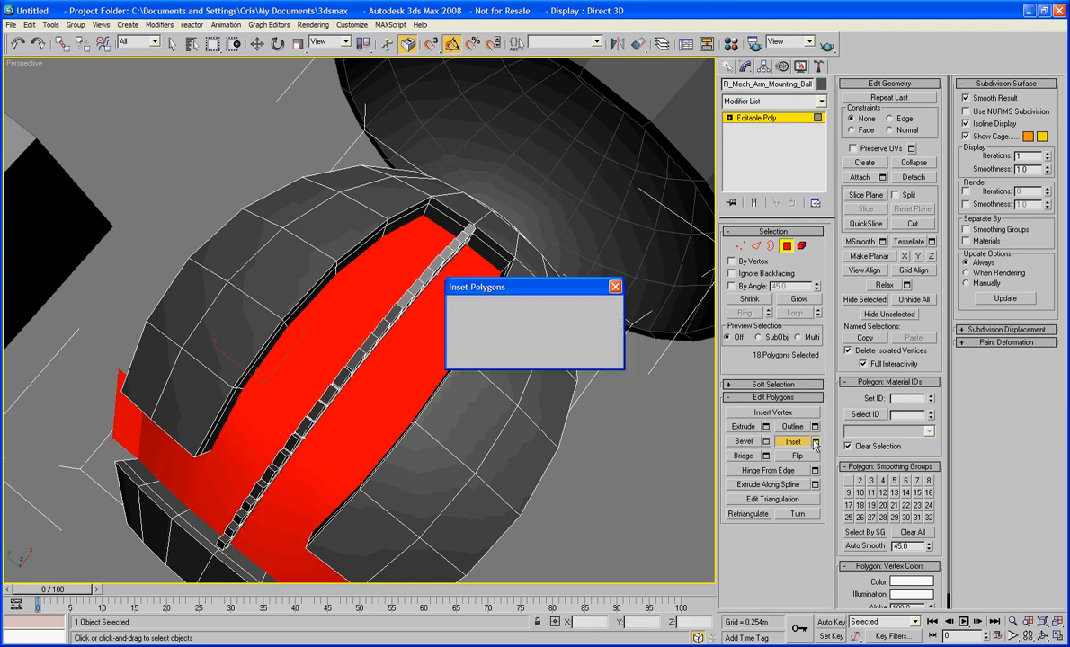
click(472, 318)
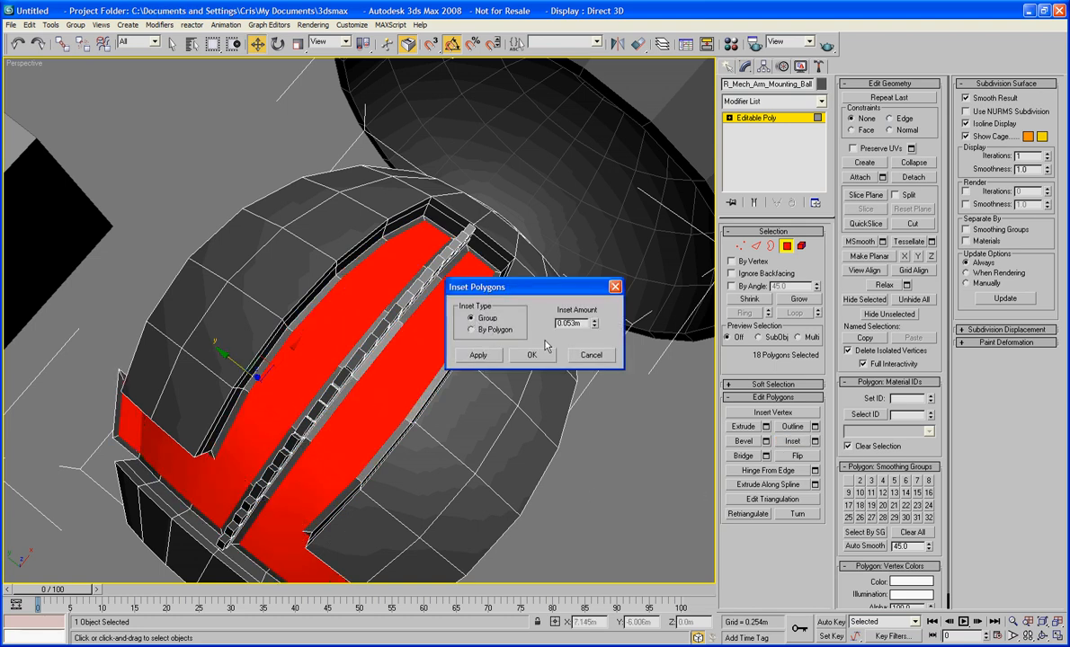
click(535, 355)
alt+middle_drag(539, 377, 695, 418)
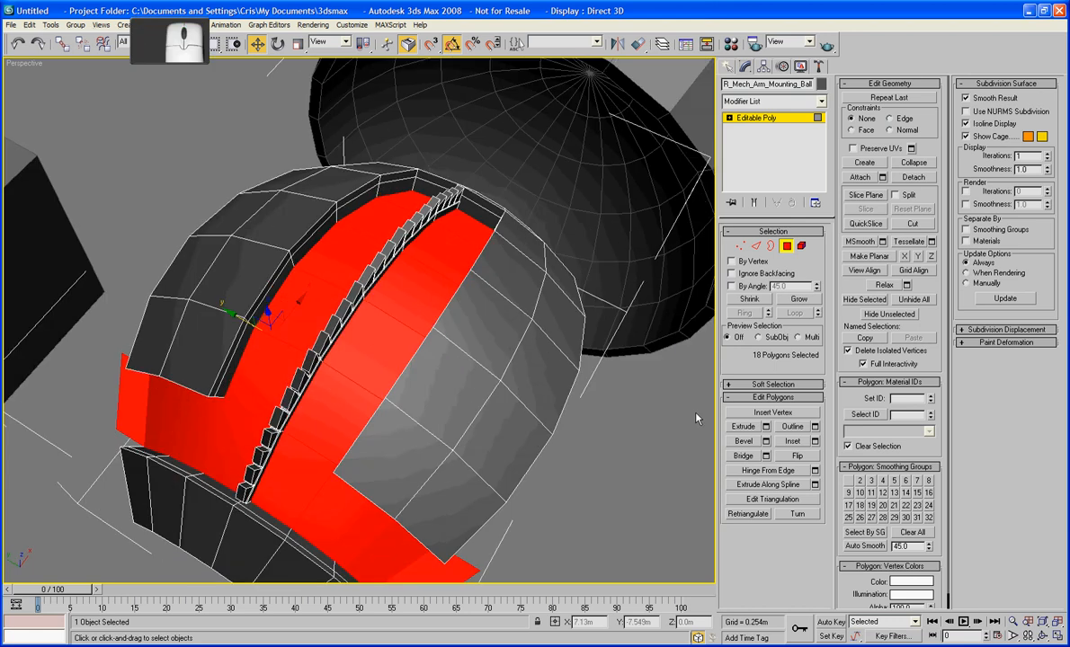
click(793, 441)
drag(346, 389, 342, 383)
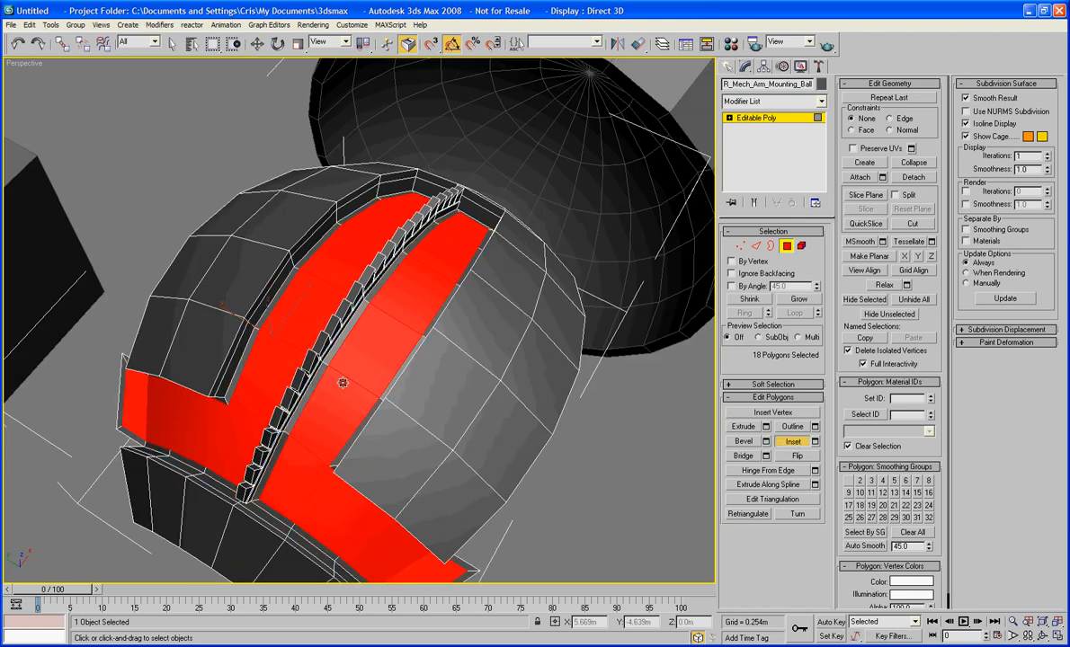
Extrude the inset strip and band polygons by a small amount.
alt+middle_drag(363, 494, 429, 402)
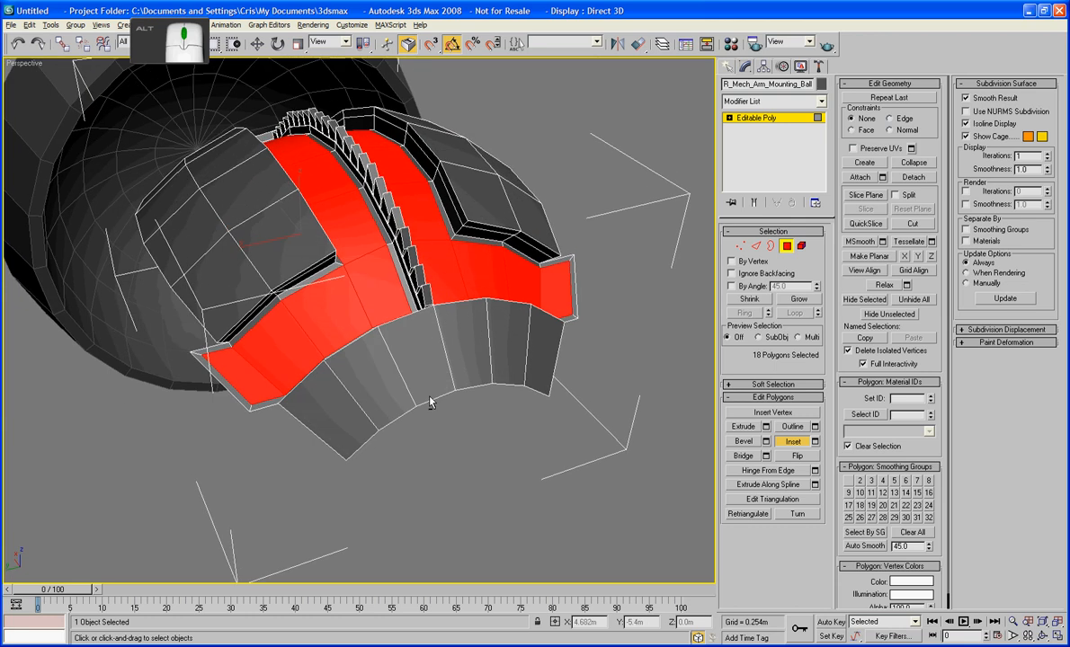
click(733, 444)
mouse_move(313, 331)
alt+middle_down()
mouse_move(330, 393)
mouse_move(346, 389)
mouse_move(388, 315)
mouse_move(341, 284)
mouse_move(291, 318)
mouse_move(304, 338)
alt+middle_up()
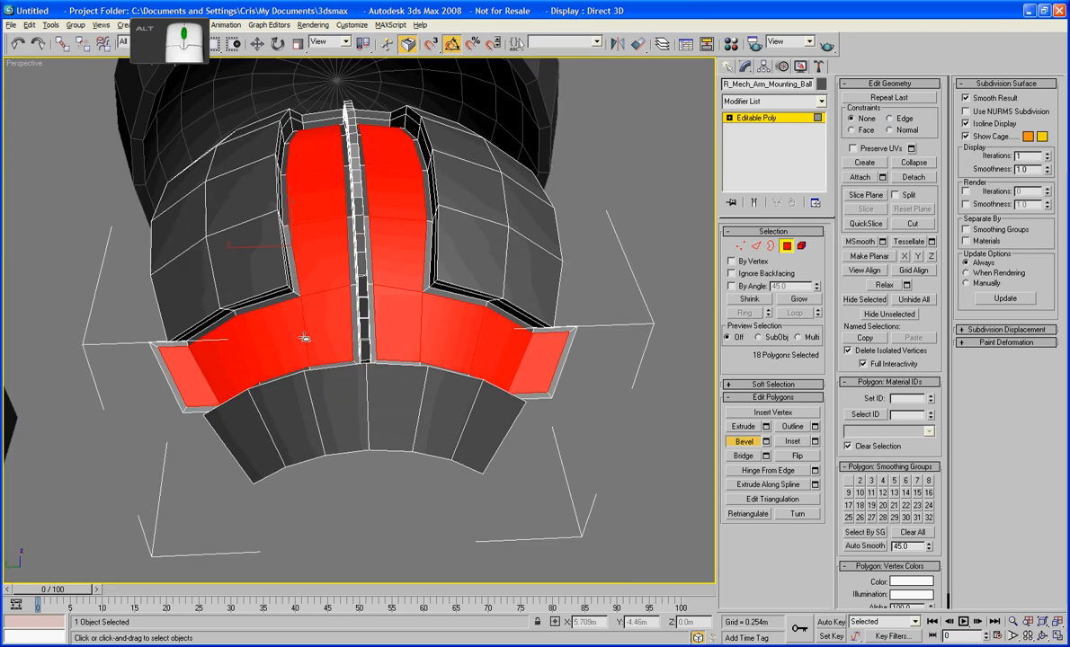
click(743, 426)
drag(325, 334, 329, 345)
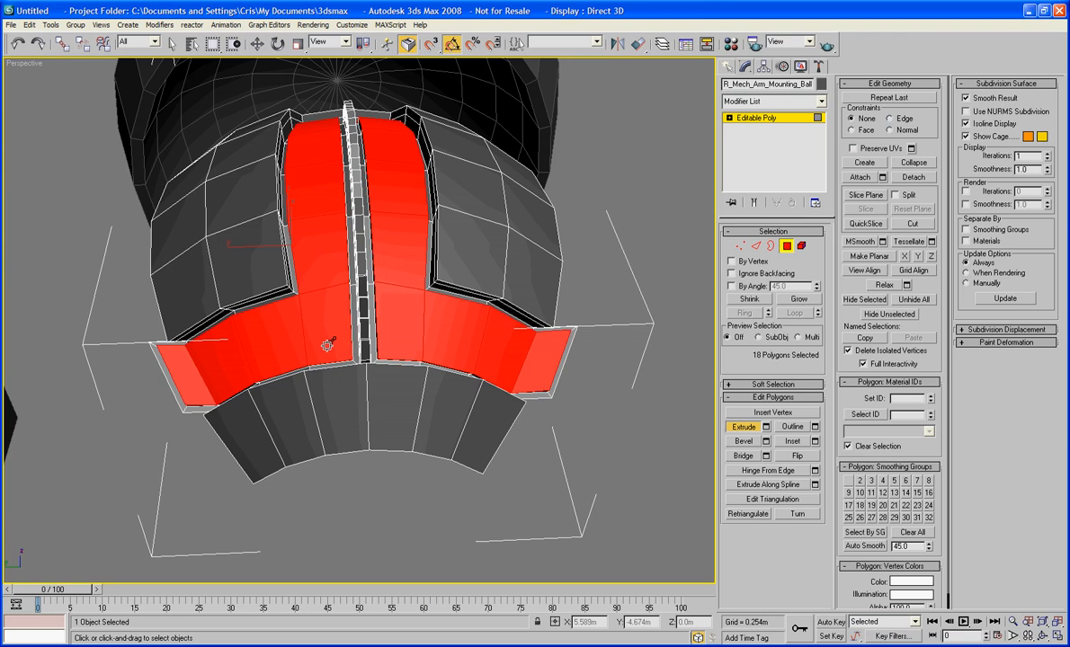
Delete the extension polygons, including their inset borders, at both side ends of the band above the flap.
click(638, 407)
drag(622, 321, 540, 422)
key(Delete)
key(Delete)
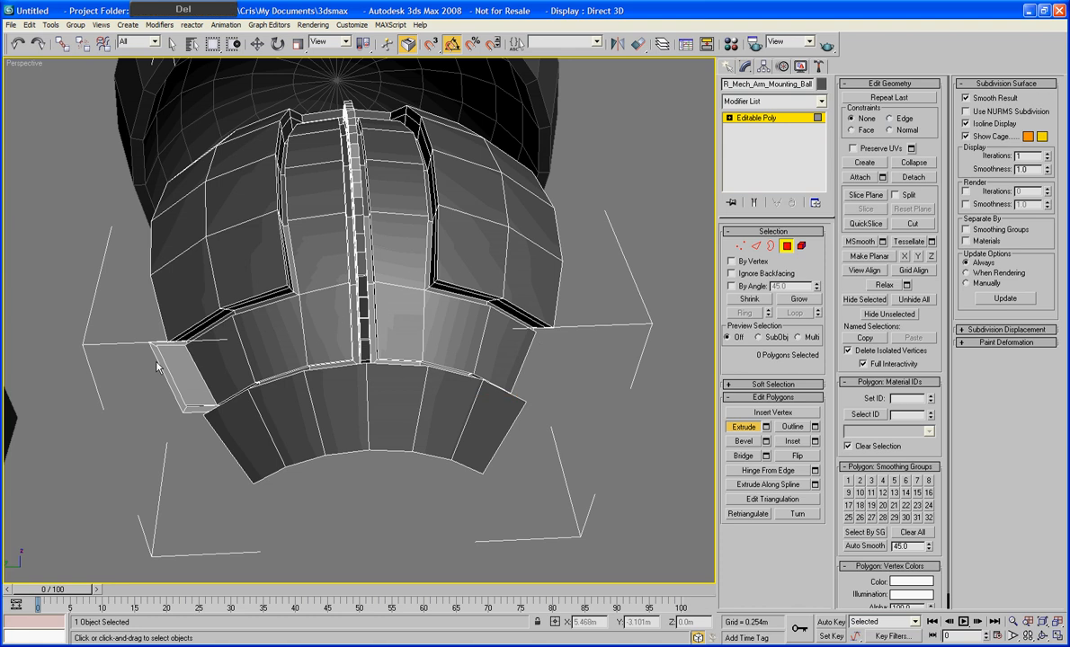
alt+middle_drag(132, 373, 189, 368)
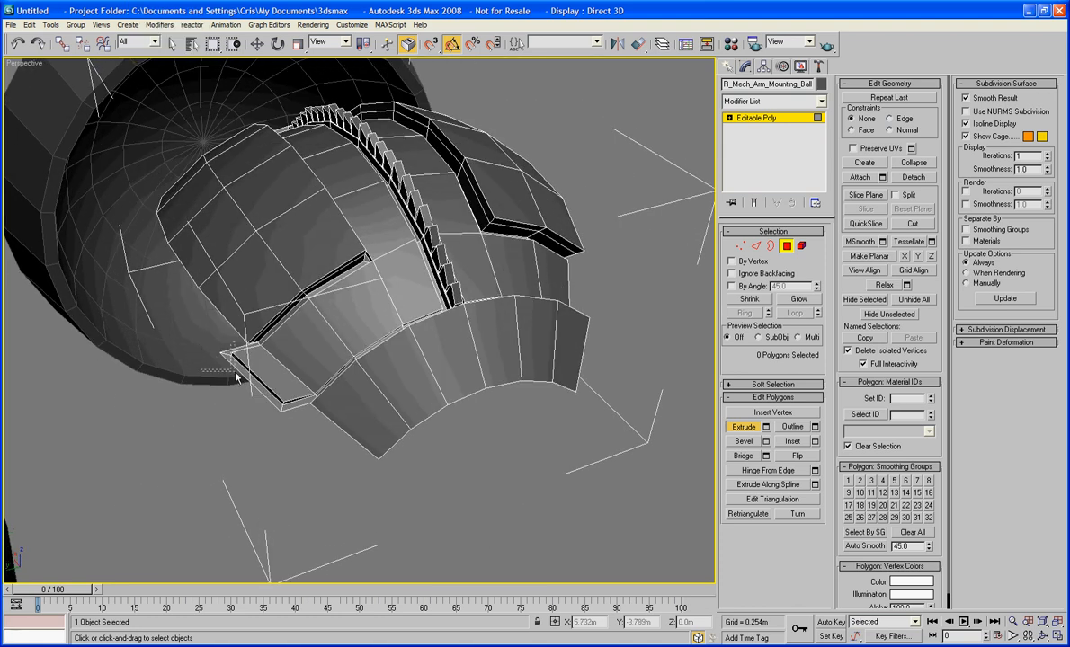
drag(239, 374, 274, 397)
key(Delete)
Clone the whole shell section by rotating it 90 degrees about X, making 3 copies that close the ball, and deselect.
alt+middle_drag(320, 363, 198, 430)
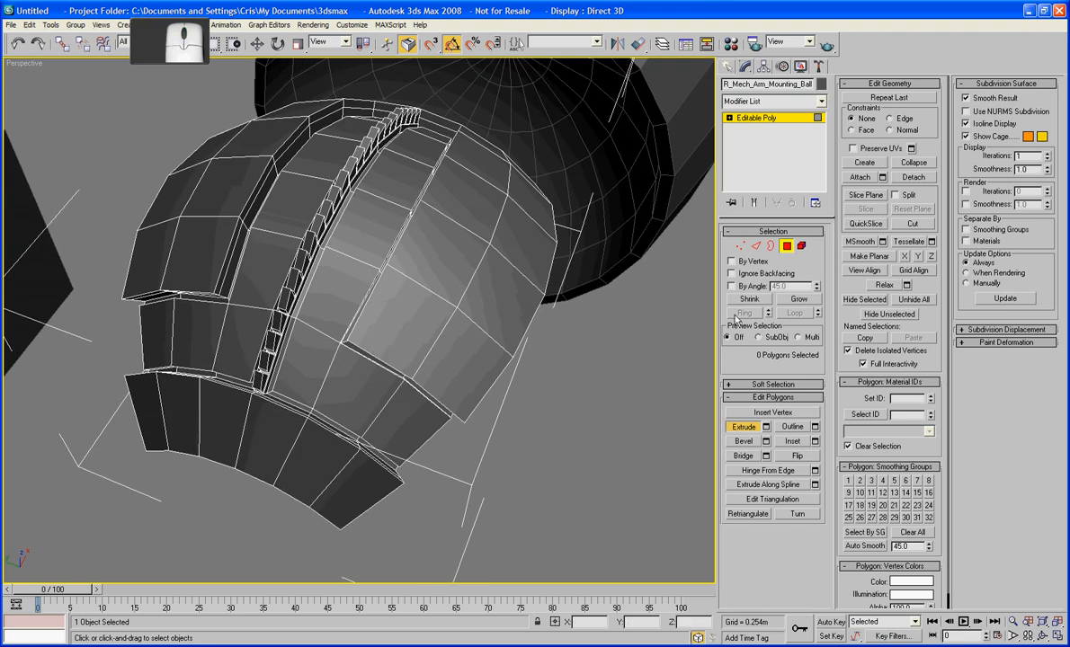
key(ctrl+b)
key(r)
alt+middle_drag(447, 396, 430, 376)
key(e)
scroll(455, 383, down, 3)
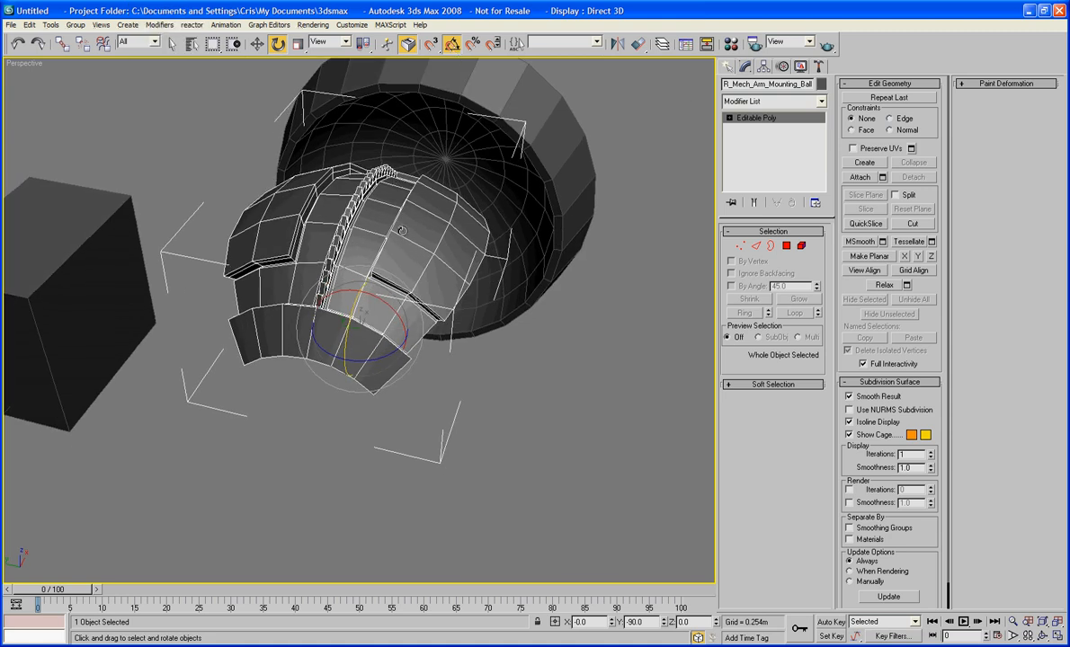
mouse_move(355, 294)
shift+mouse_down()
mouse_move(438, 342)
mouse_move(432, 335)
shift+mouse_up()
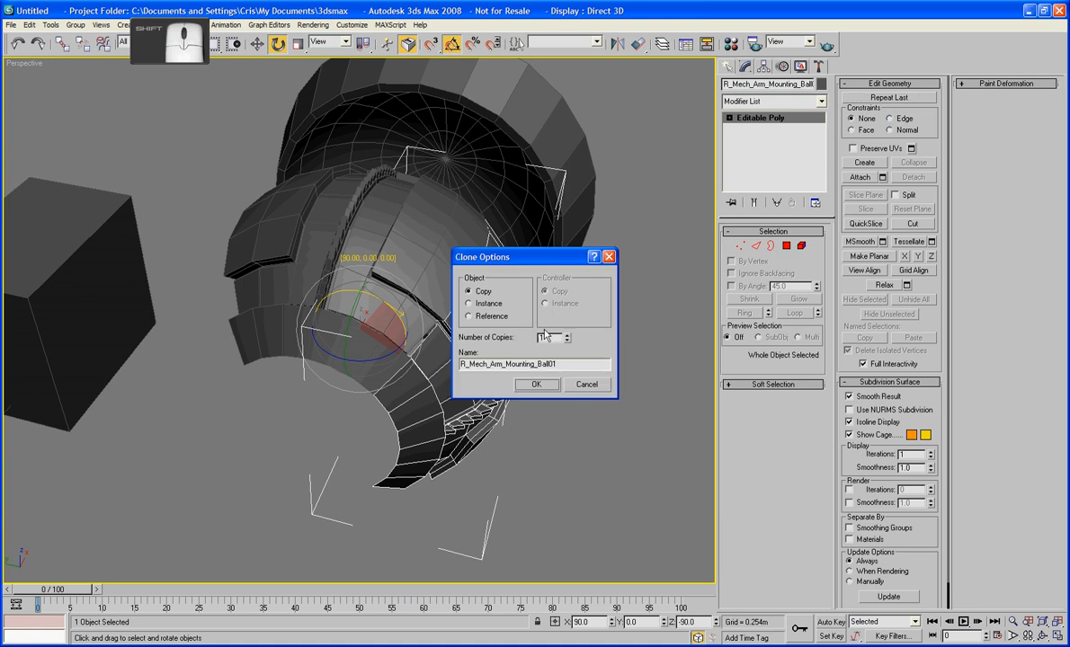
click(567, 337)
click(567, 336)
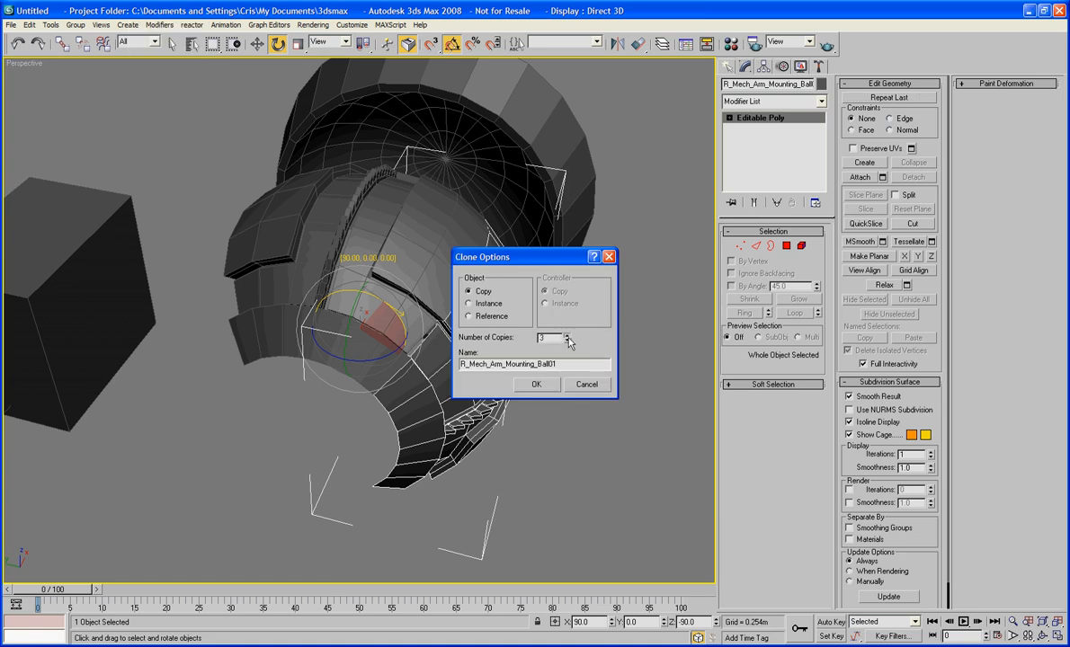
click(537, 384)
click(554, 495)
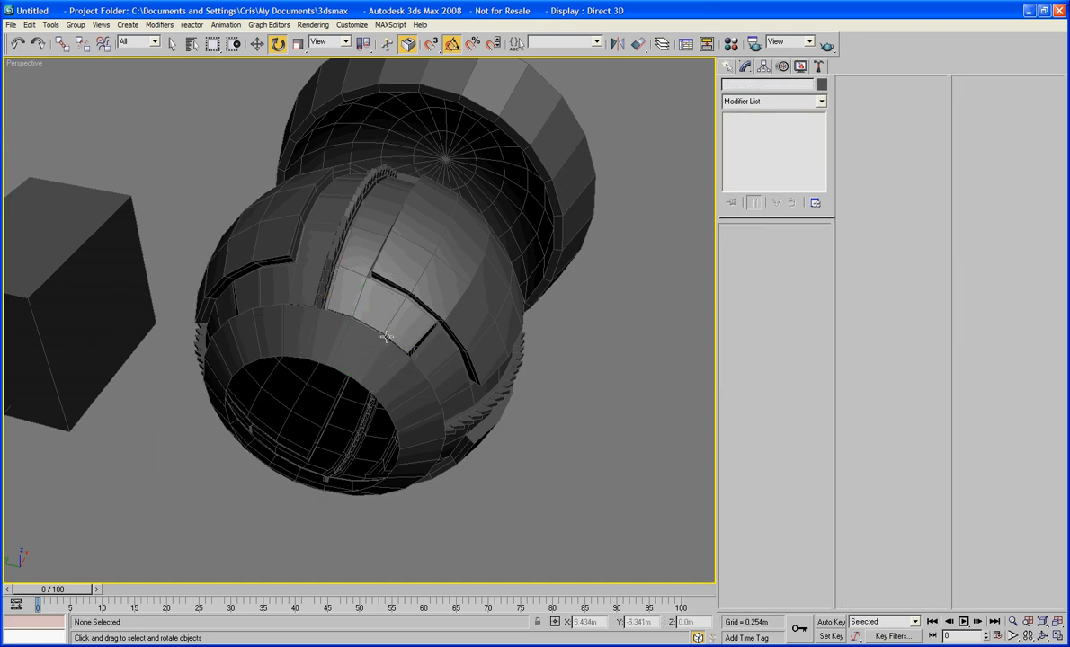
Attach the three rotated copies to the original shell section so the ball is one object.
click(387, 336)
alt+middle_drag(387, 336, 434, 393)
scroll(411, 331, up, 5)
scroll(477, 370, down, 6)
click(862, 177)
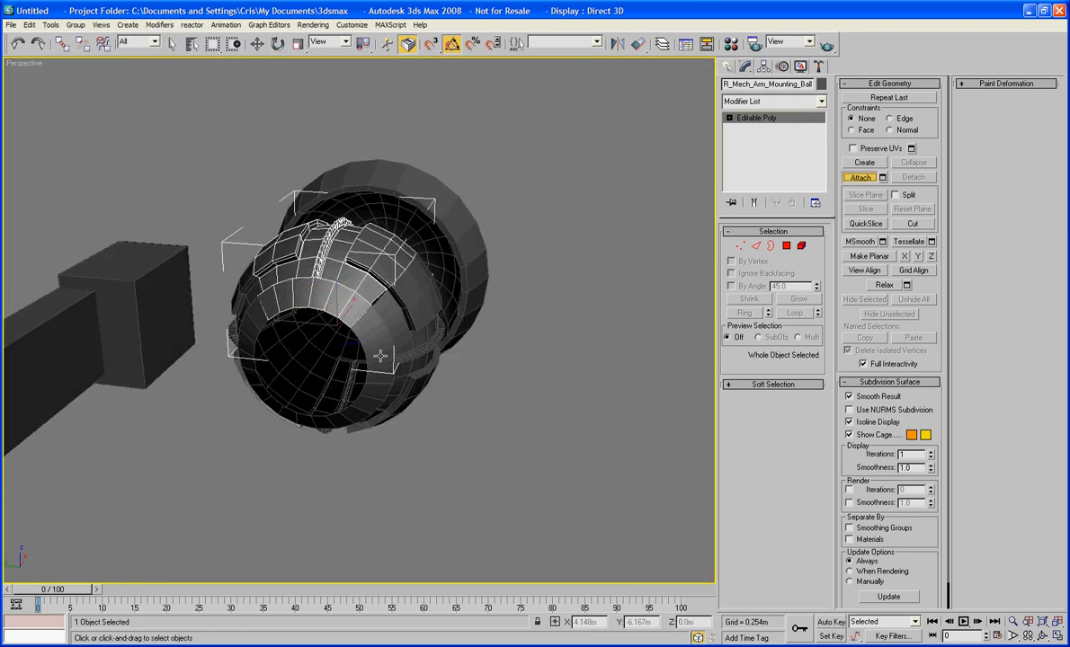
click(354, 330)
click(325, 426)
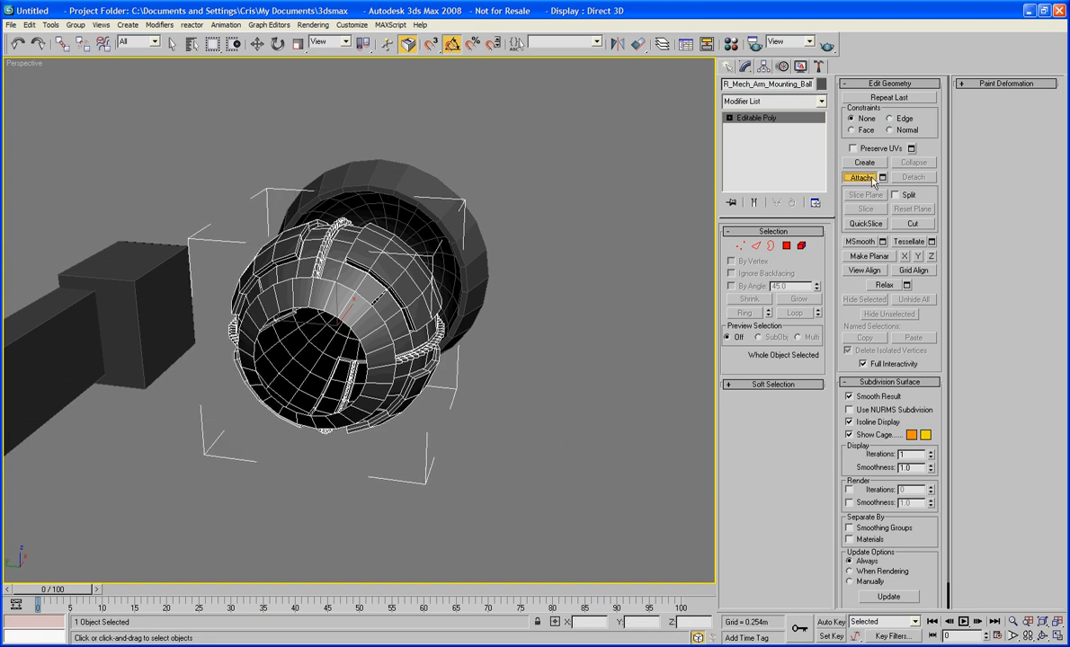
Isolate the combined ball from the rest of the scene.
key(w)
alt+middle_drag(587, 334, 529, 379)
right_click(388, 314)
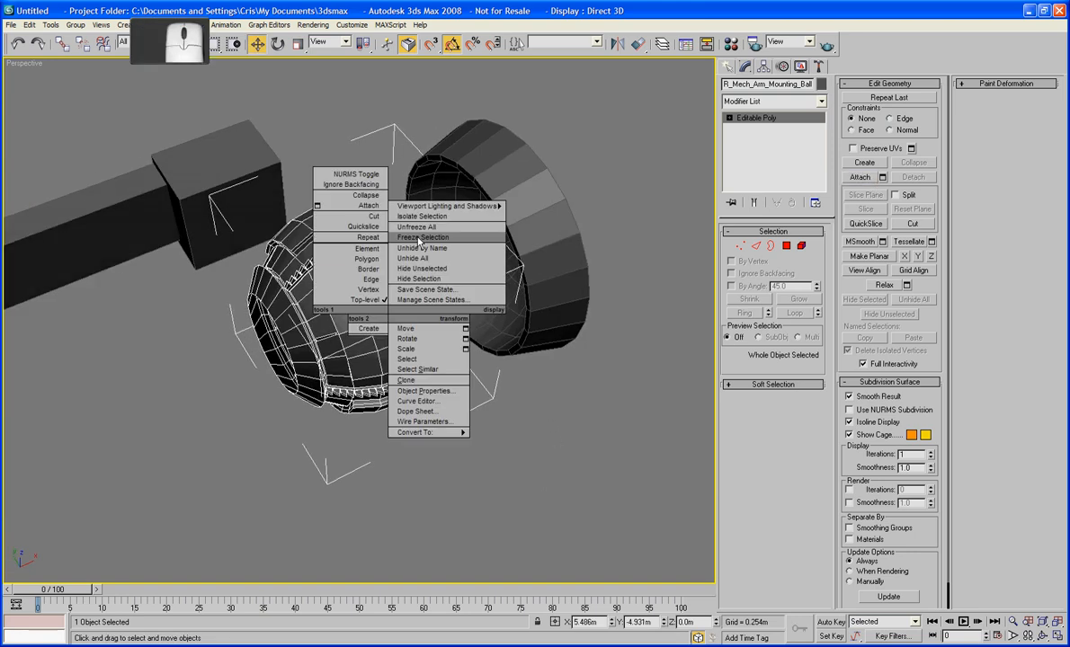
click(424, 216)
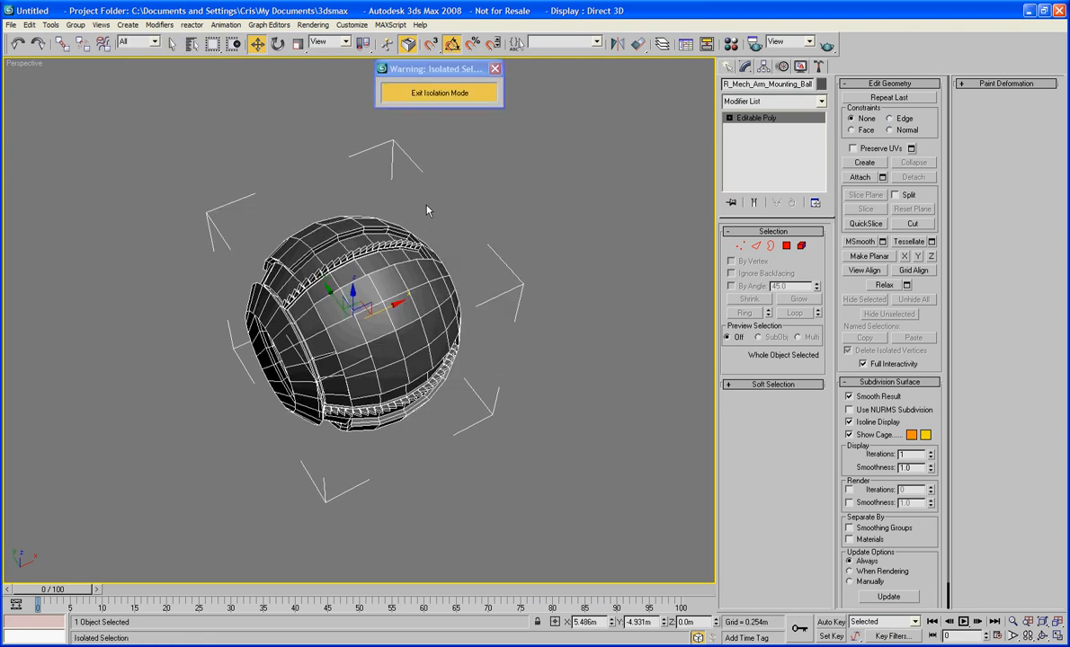
Collapse the two inner vertices at the end of the open seam between neighbouring shell sections into one.
alt+middle_drag(520, 290, 445, 288)
scroll(548, 250, up, 10)
scroll(377, 296, up, 4)
alt+middle_drag(298, 306, 327, 284)
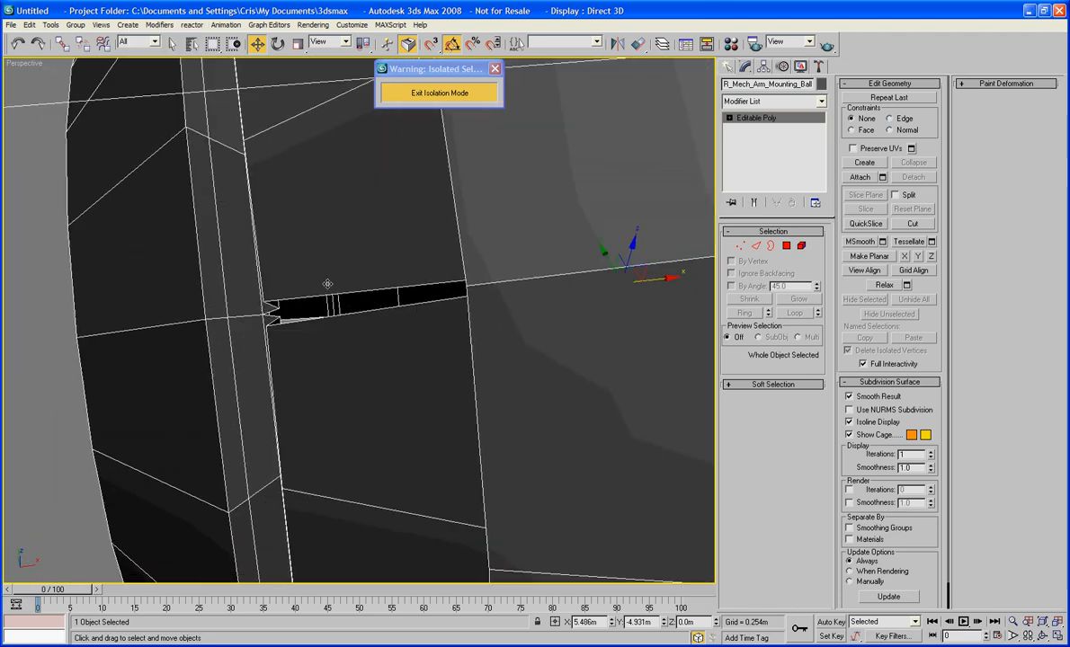
click(739, 248)
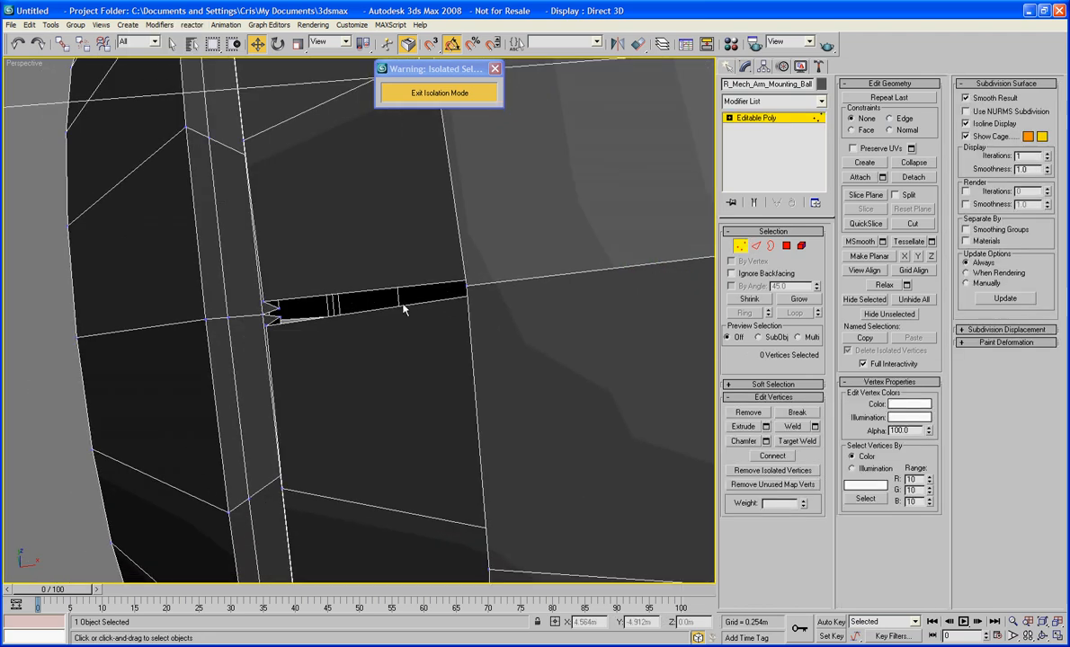
click(278, 306)
ctrl+click(277, 314)
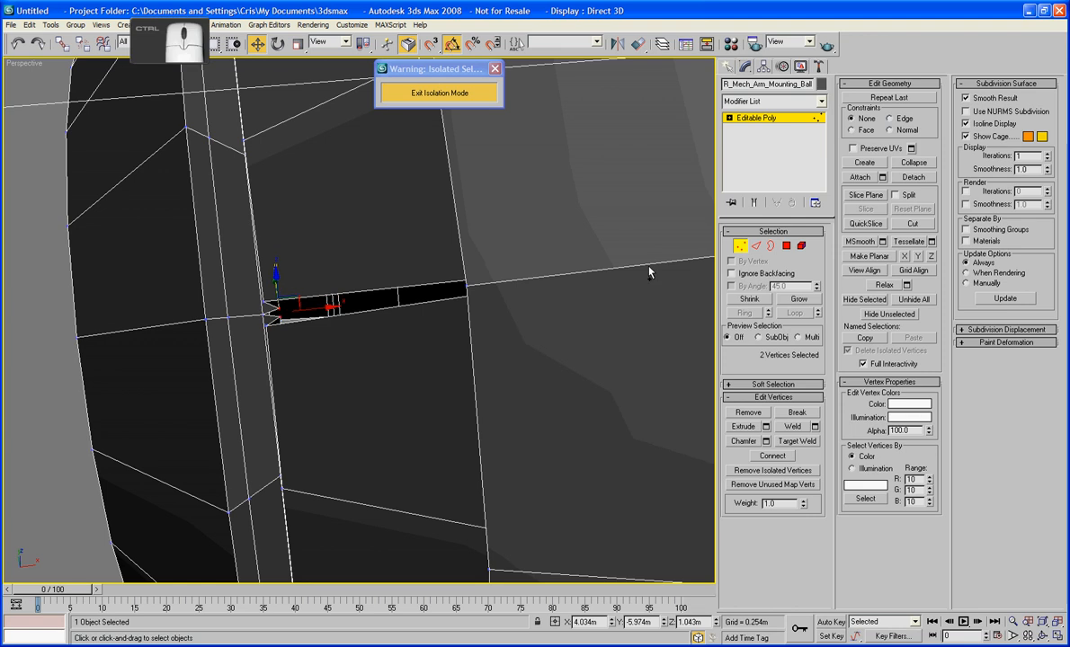
click(915, 164)
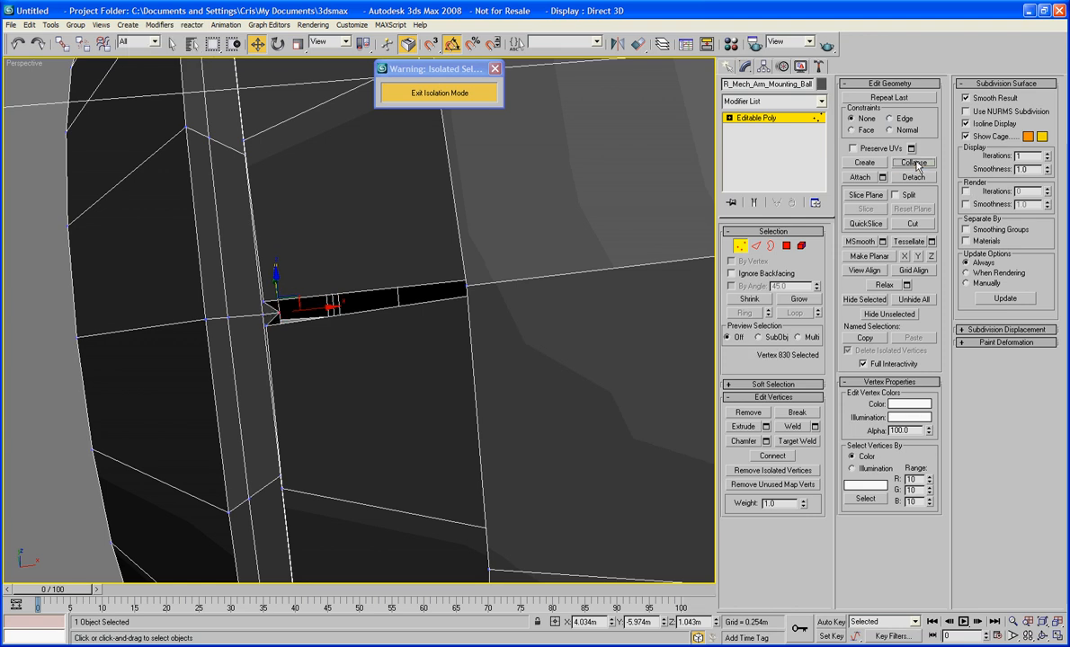
Collapse the two outer corner vertices at the same end of the seam into one.
click(265, 303)
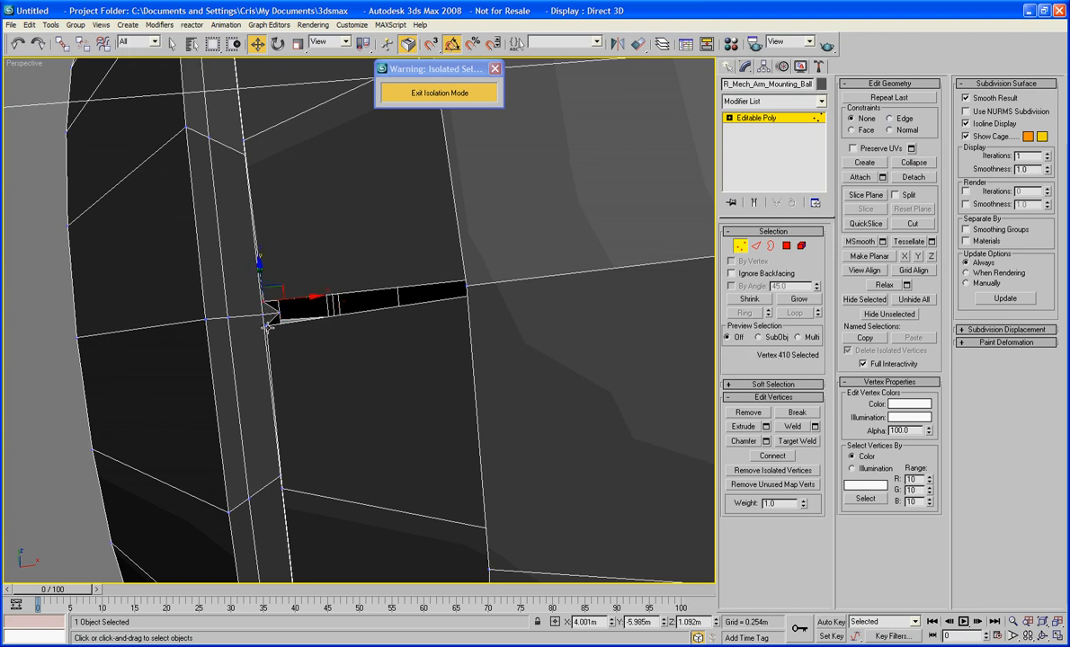
ctrl+click(267, 324)
click(910, 164)
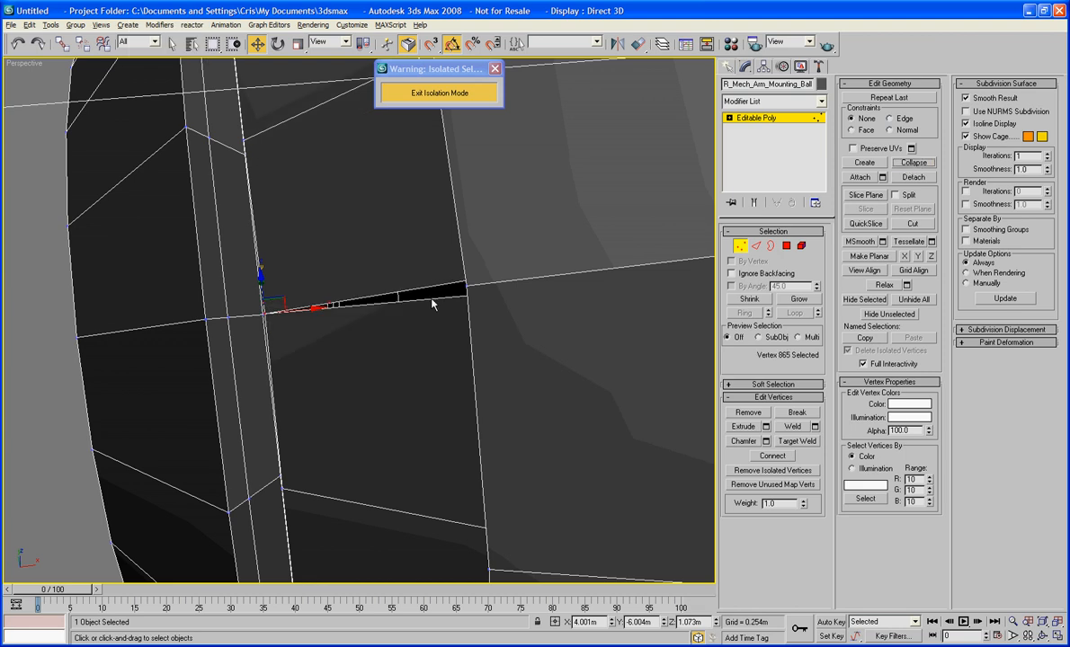
Collapse the two inner vertices at the opposite, still open end of the seam into one.
alt+middle_drag(433, 301, 358, 312)
scroll(358, 312, down, 10)
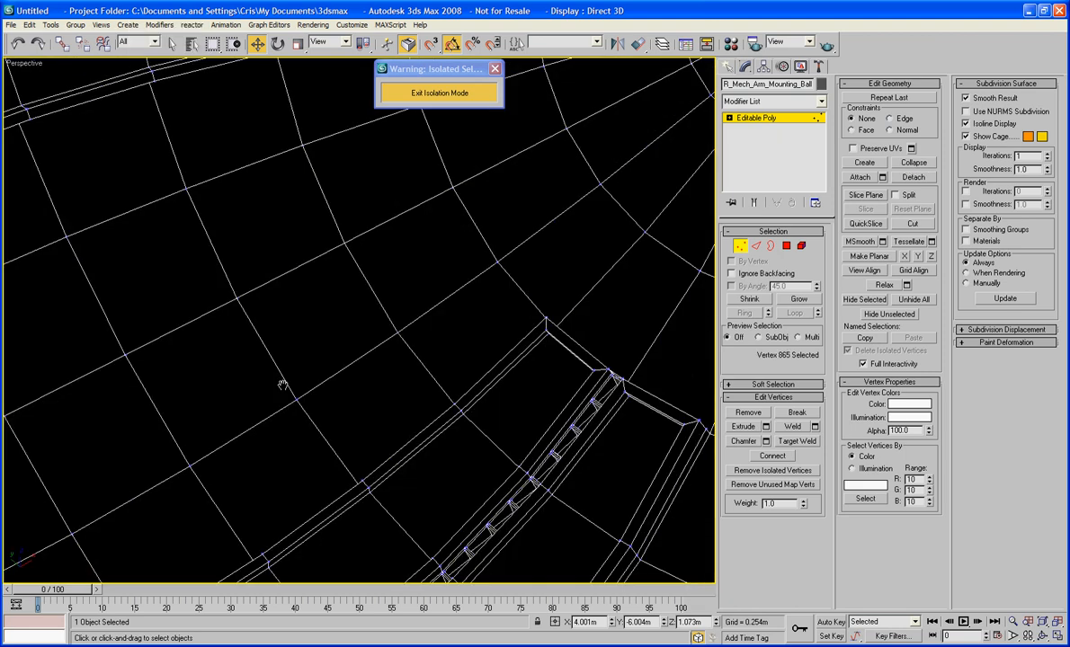
scroll(423, 320, up, 10)
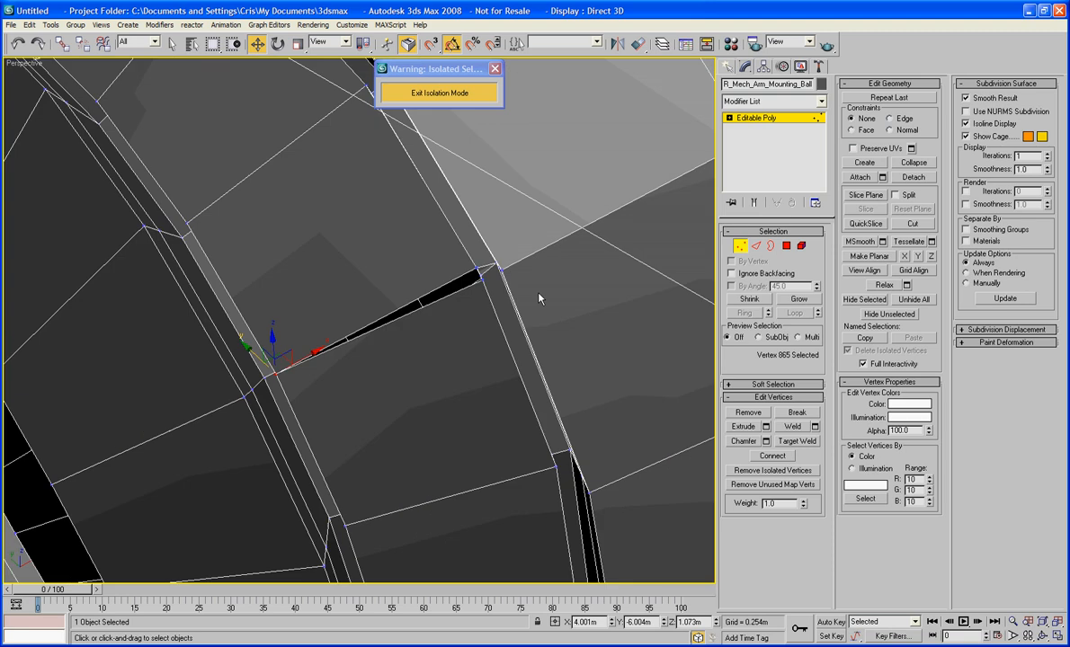
alt+middle_drag(538, 288, 511, 232)
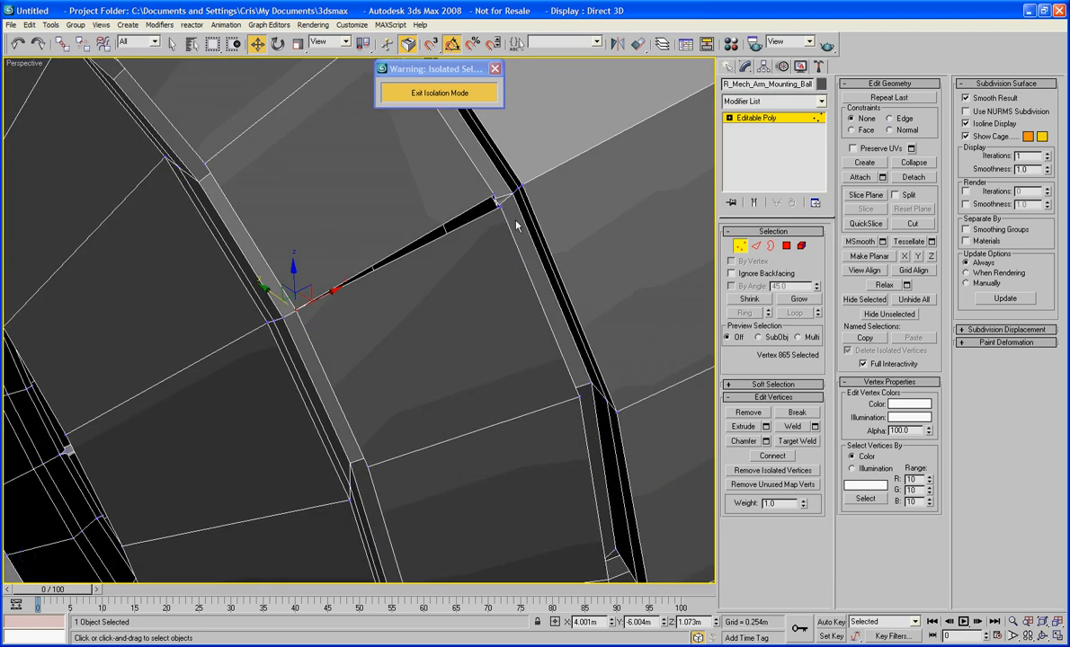
drag(500, 216, 472, 187)
key(z)
alt+middle_drag(473, 188, 346, 306)
click(340, 319)
ctrl+click(348, 335)
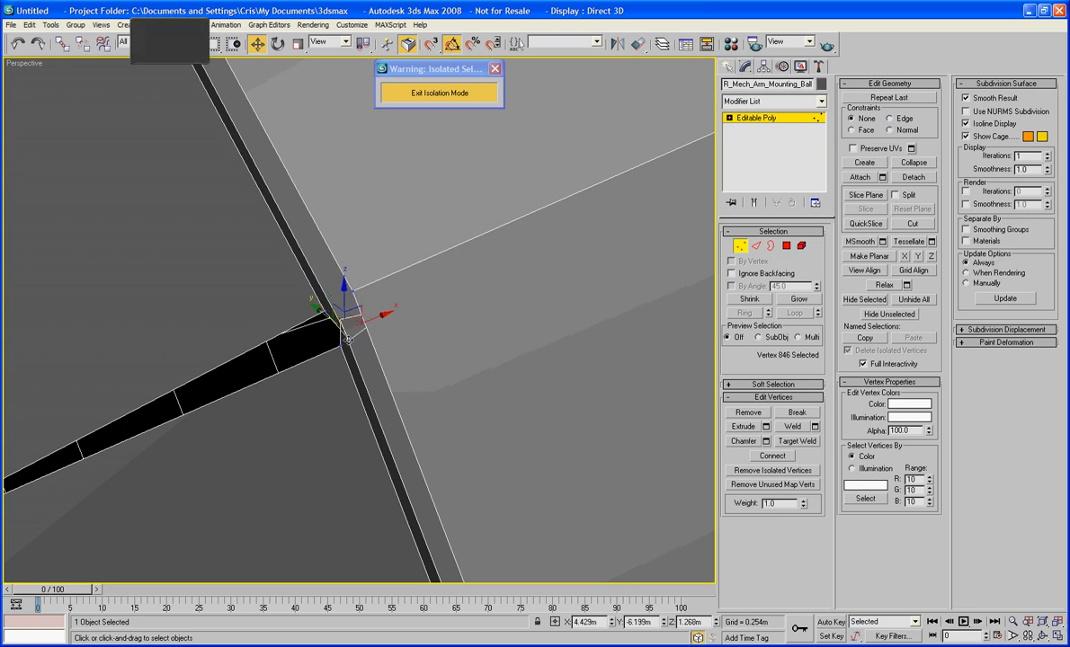
click(912, 162)
Collapse the two remaining corner vertices at that end so the first seam closes completely.
click(324, 311)
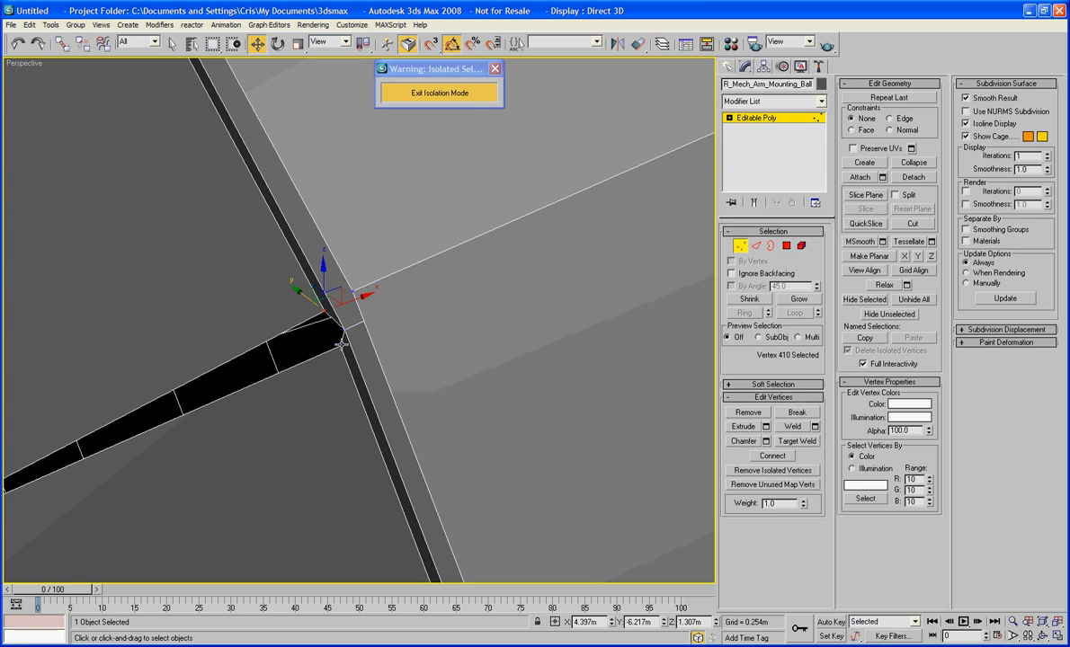
ctrl+click(341, 343)
click(912, 164)
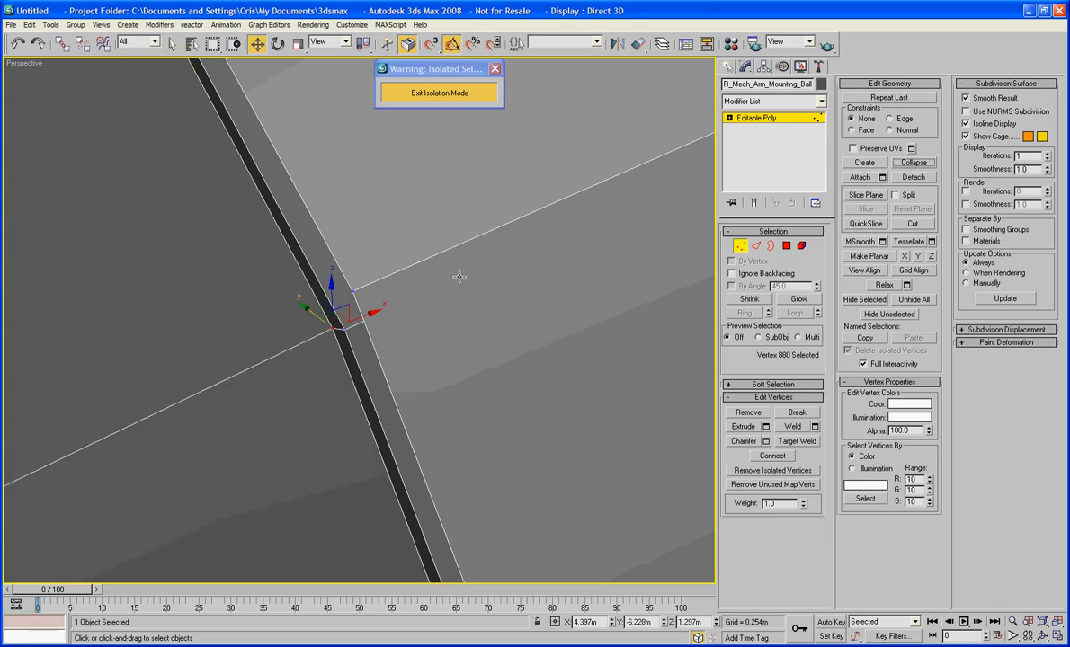
On the next open seam between shell sections, collapse the two inner vertices beside the ball's opening ring into one.
middle_drag(460, 275, 475, 211)
scroll(475, 211, down, 4)
middle_drag(363, 289, 404, 125)
scroll(420, 190, down, 4)
middle_drag(437, 211, 439, 61)
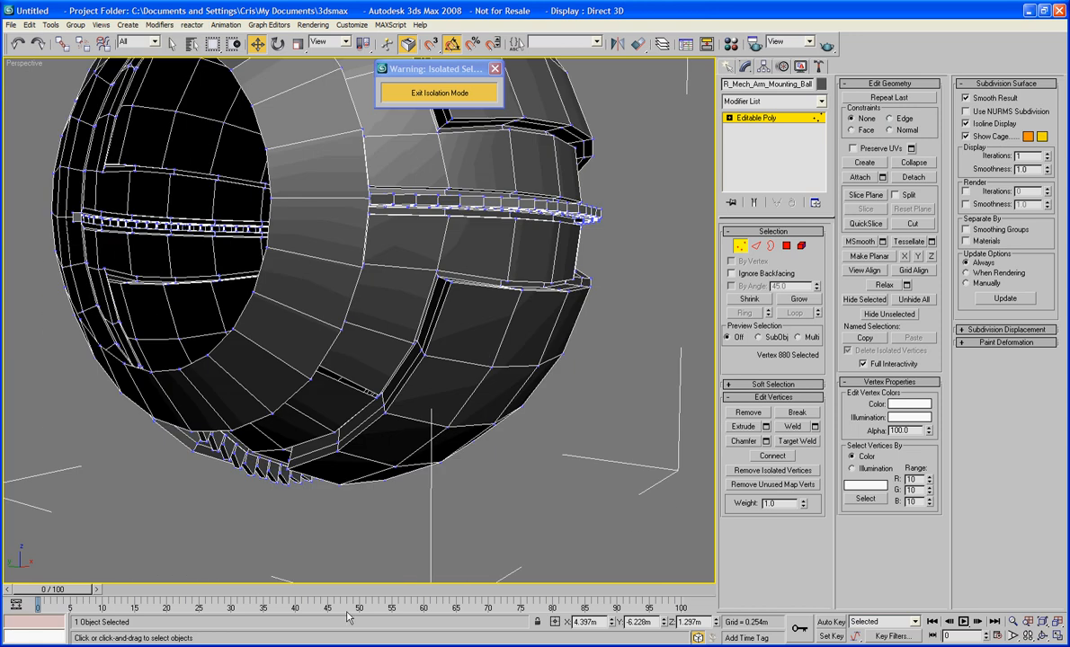
alt+middle_drag(330, 384, 327, 293)
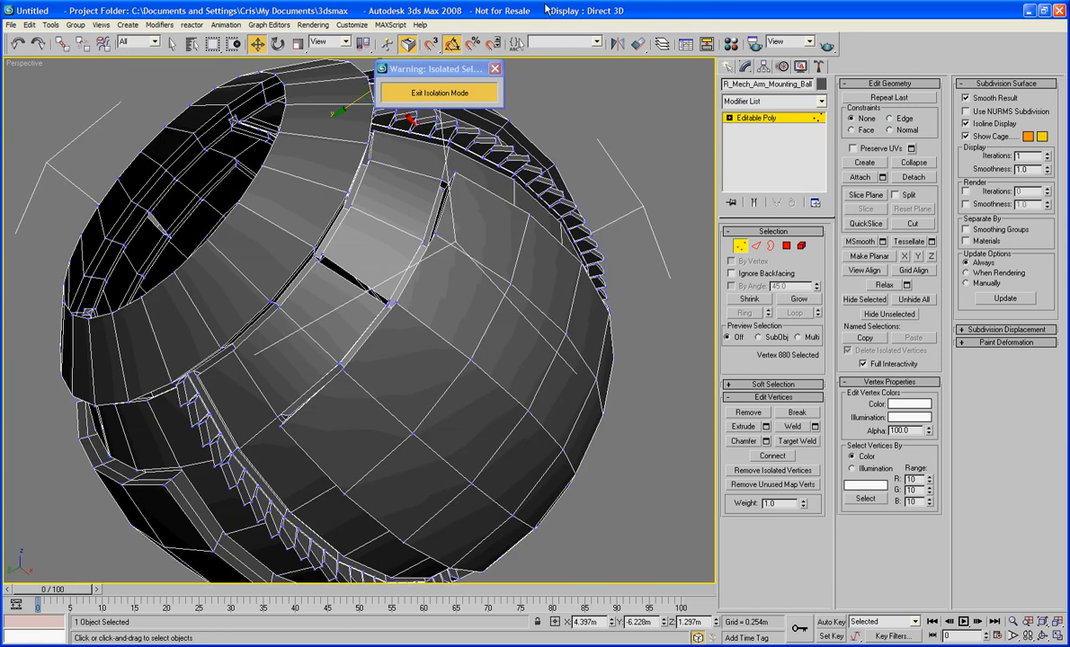
scroll(274, 220, up, 10)
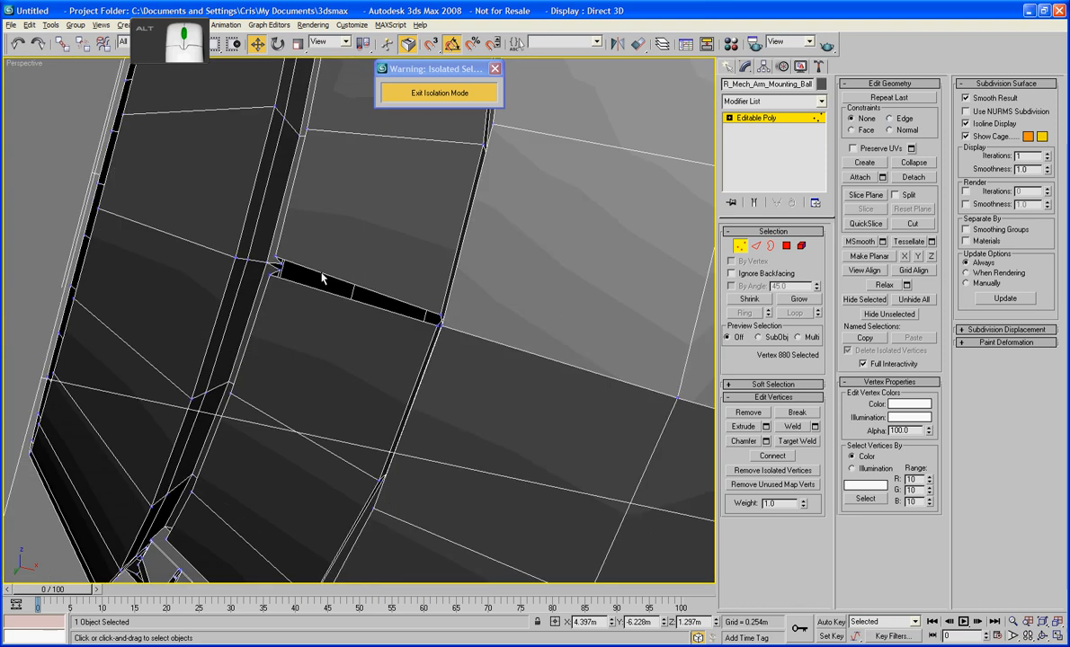
mouse_move(322, 279)
alt+middle_down()
mouse_move(307, 257)
mouse_move(315, 274)
alt+middle_up()
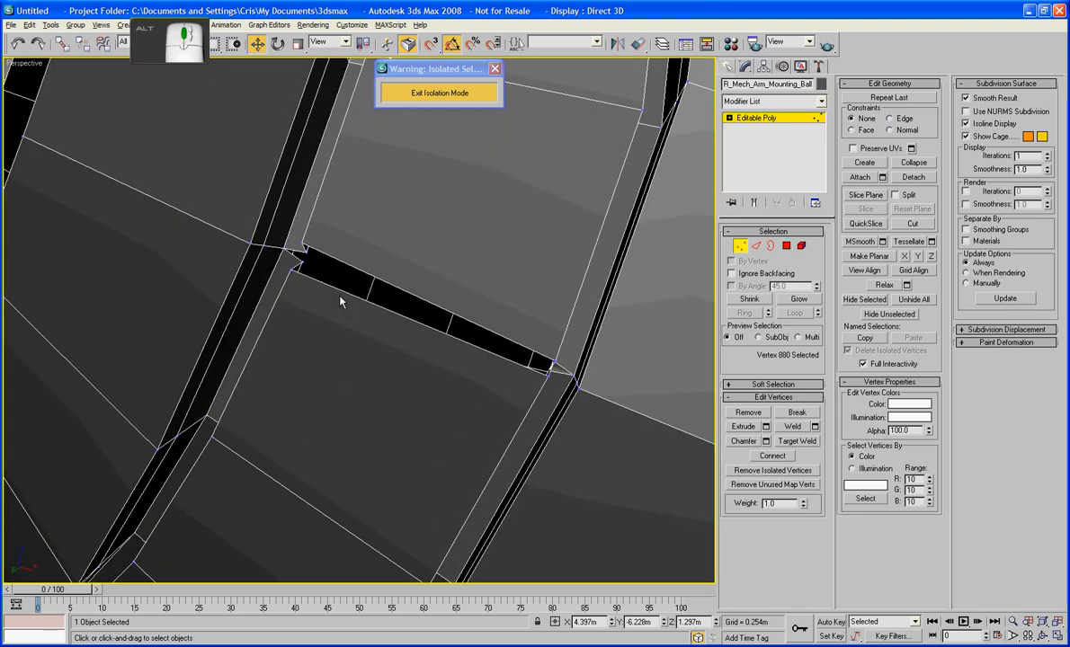
scroll(314, 275, up, 3)
click(302, 262)
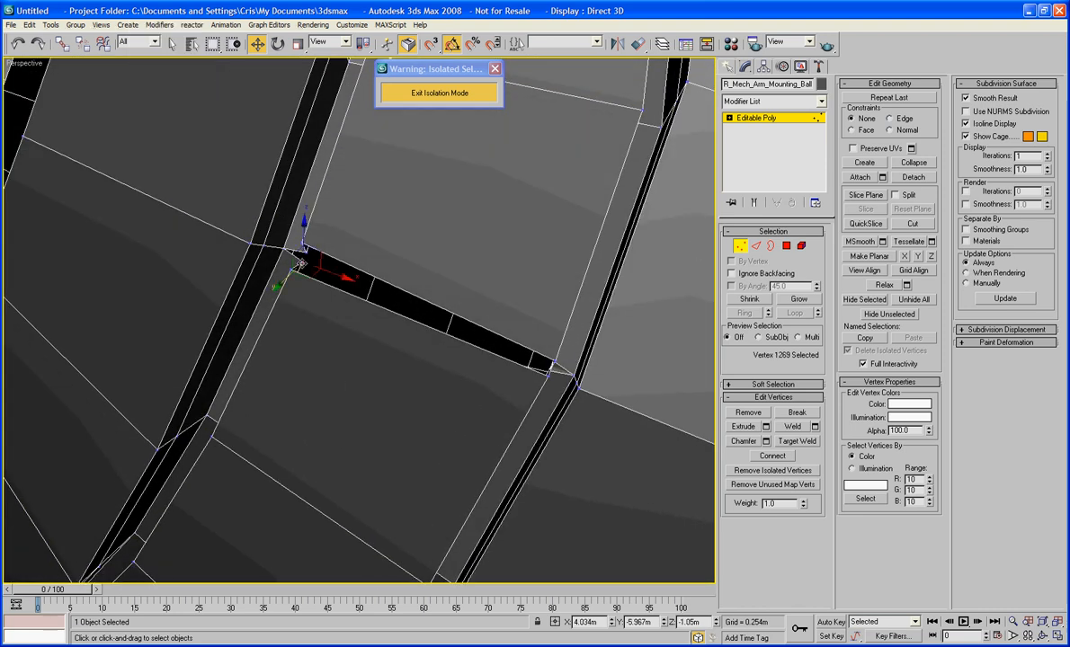
ctrl+click(307, 256)
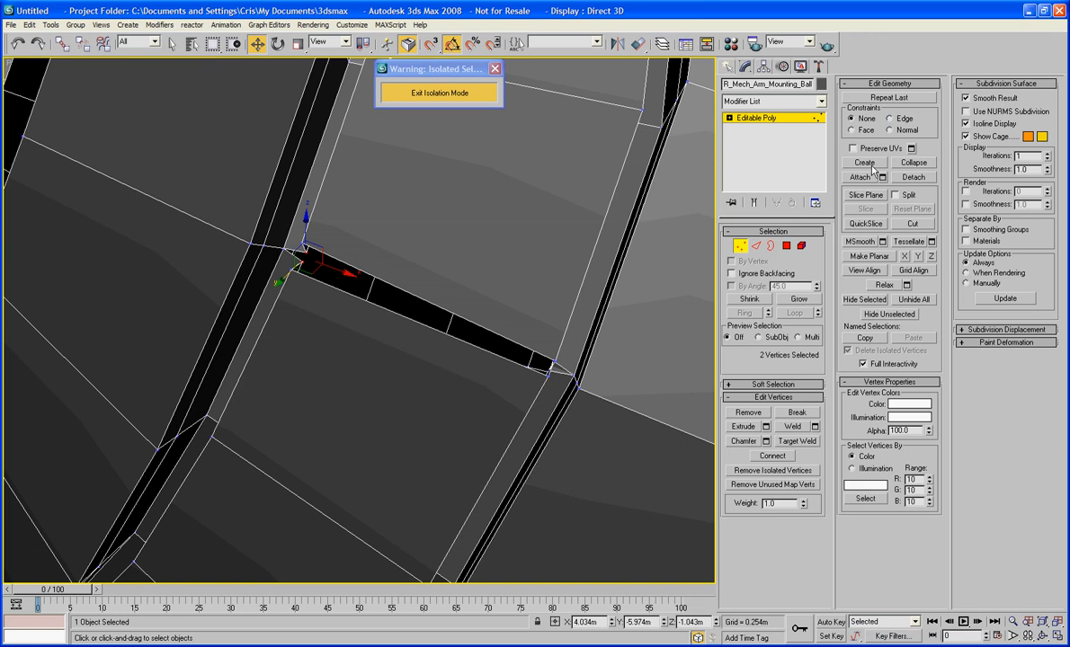
click(923, 164)
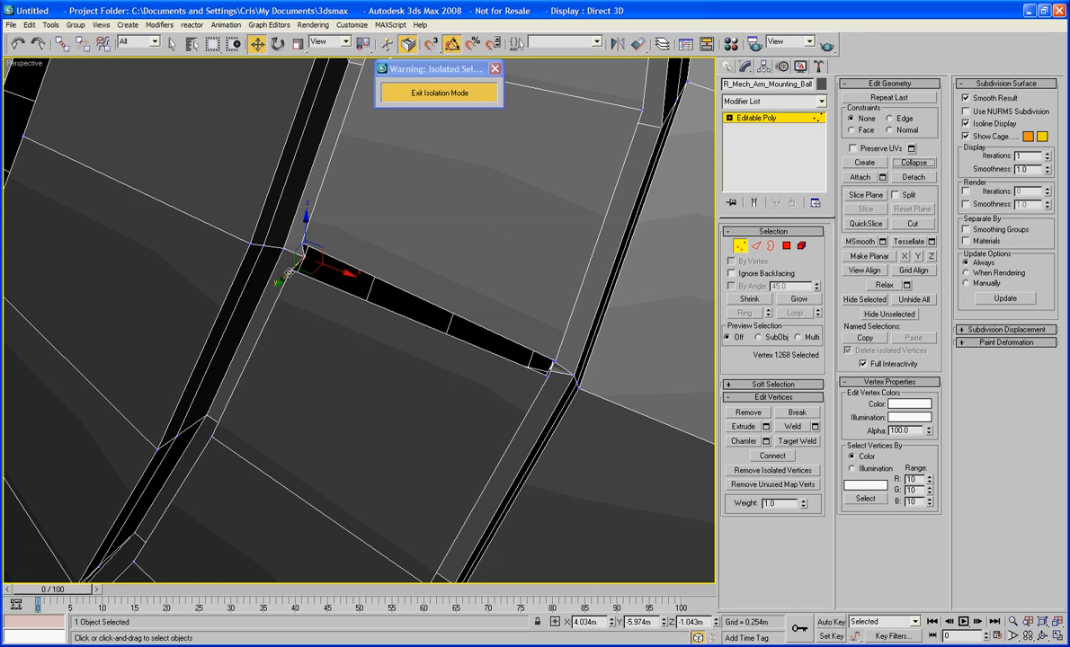
Collapse the two outer corner vertices at the same end of this second seam into one.
click(315, 298)
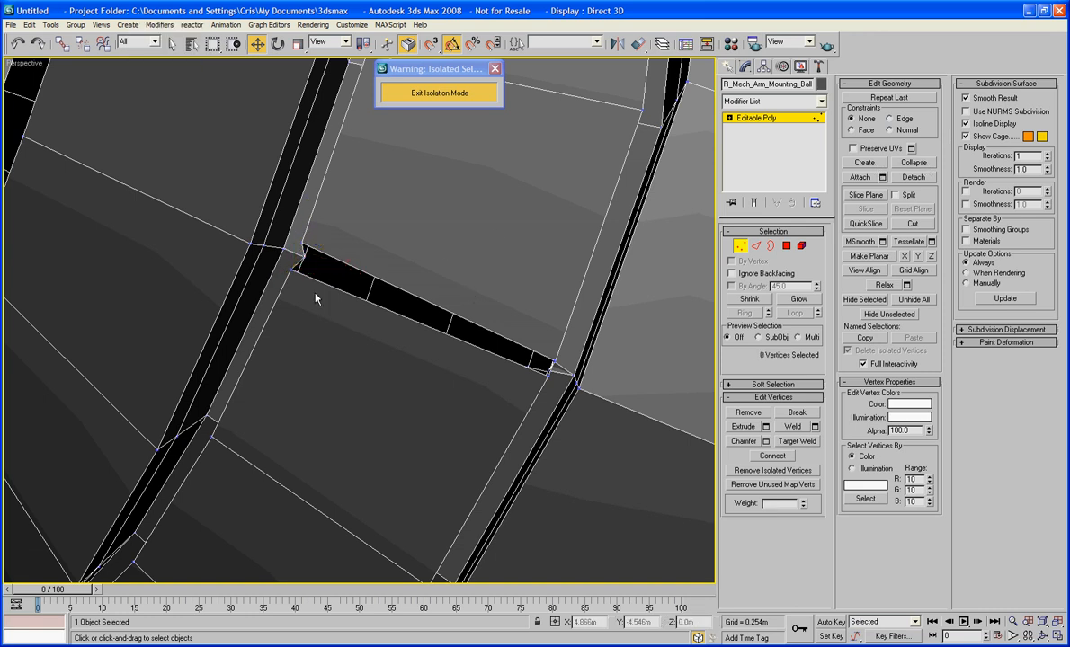
click(290, 270)
ctrl+click(302, 245)
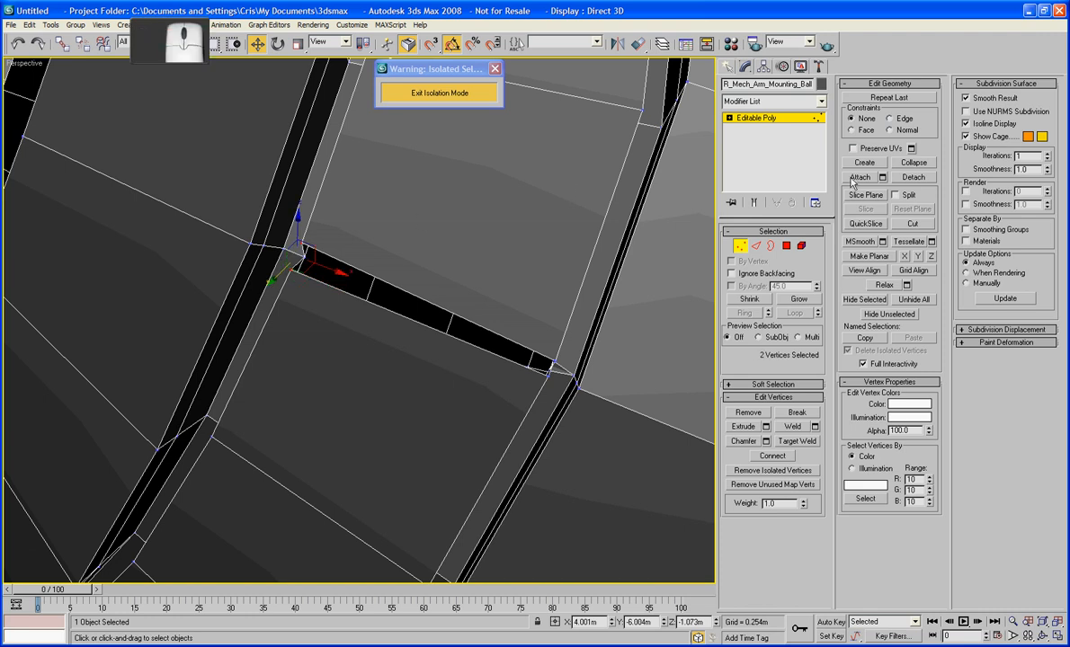
click(913, 162)
Collapse the inner vertex pair and the corner vertex pair at the second seam's other end, closing its gap.
alt+middle_drag(431, 270, 329, 260)
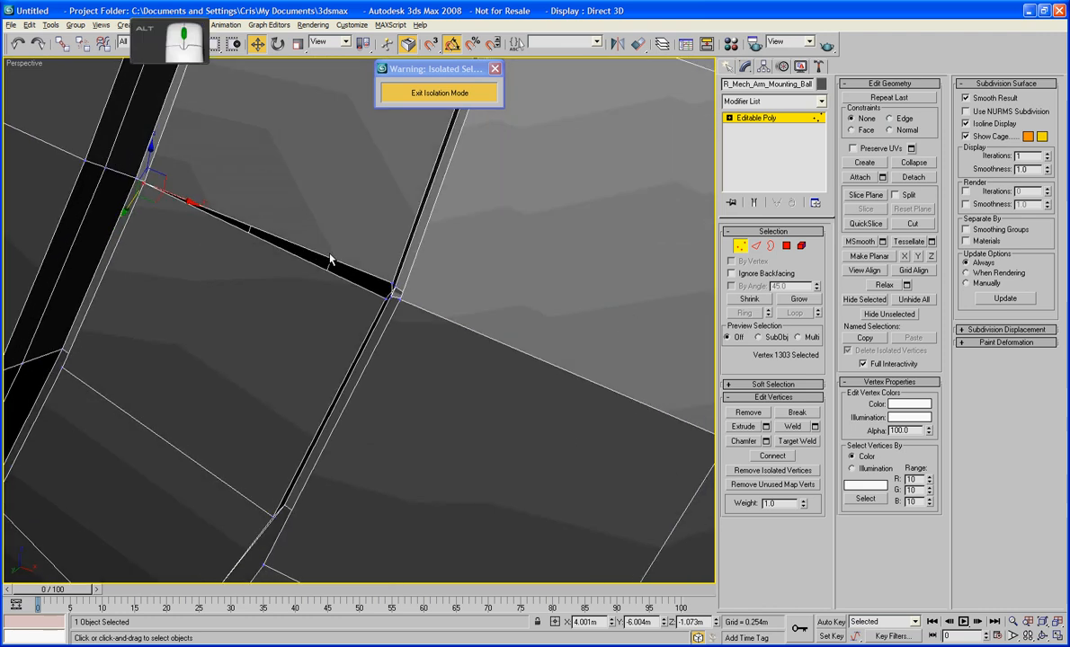
click(396, 294)
ctrl+click(395, 296)
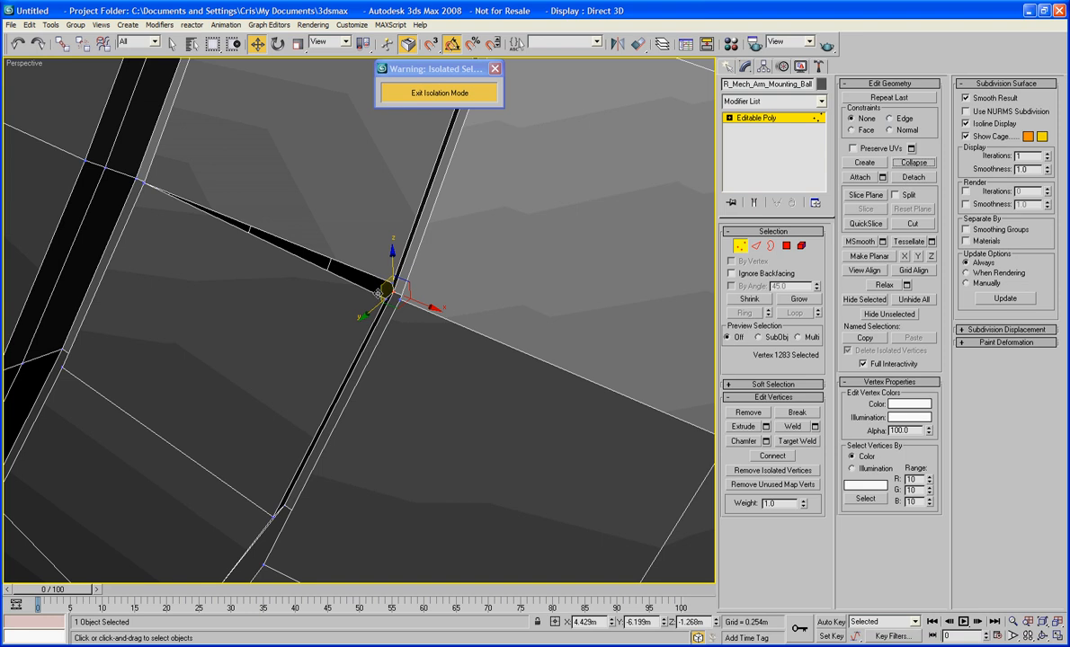
click(395, 284)
click(388, 284)
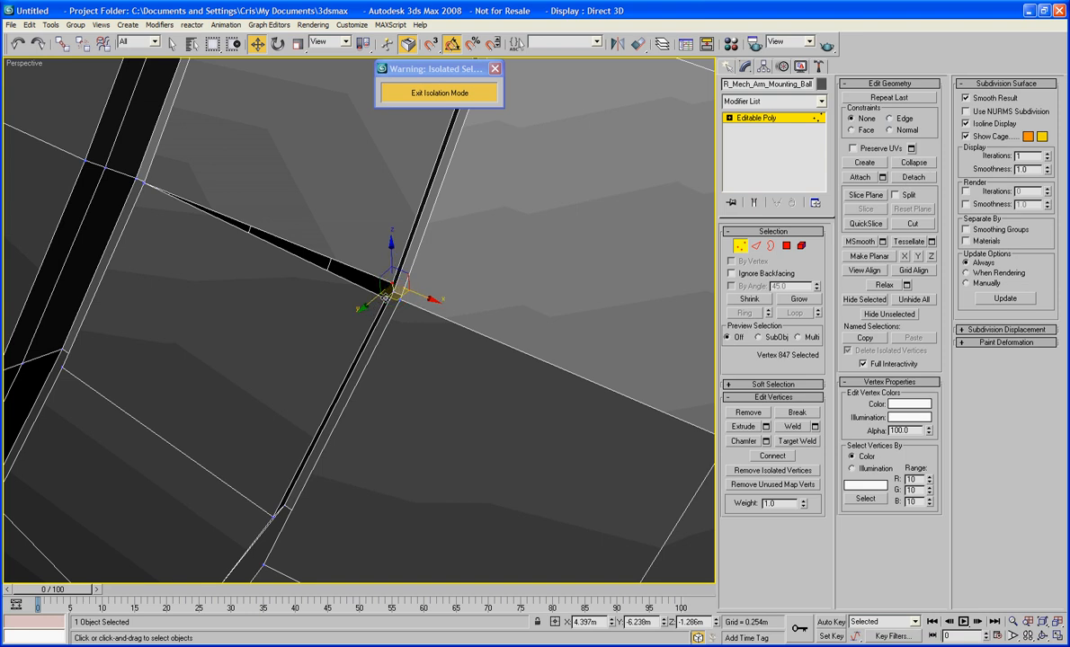
ctrl+click(387, 298)
click(910, 165)
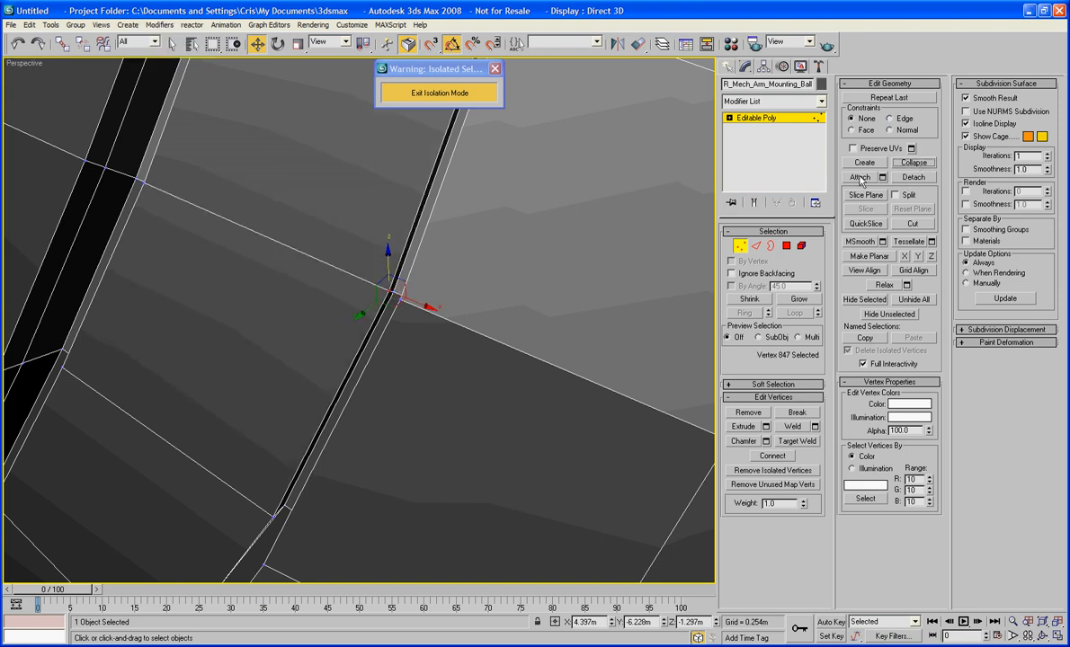
On the remaining open seam, collapse the two inner vertices beside the ball's opening ring into one.
click(473, 284)
scroll(249, 353, down, 6)
alt+middle_drag(249, 353, 351, 466)
scroll(345, 365, up, 6)
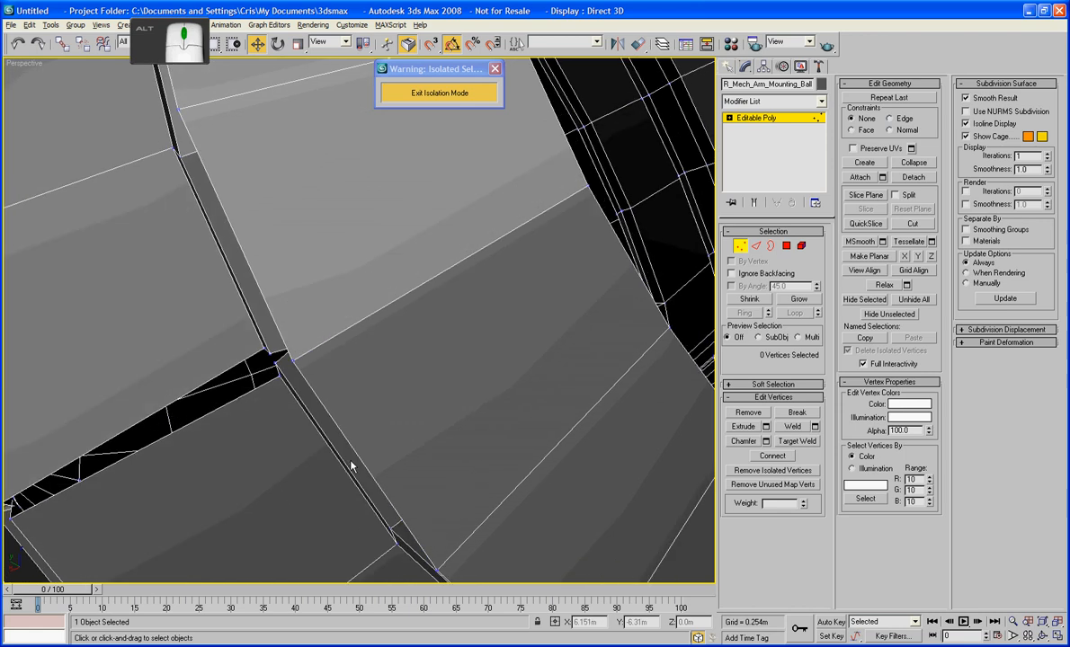
click(268, 356)
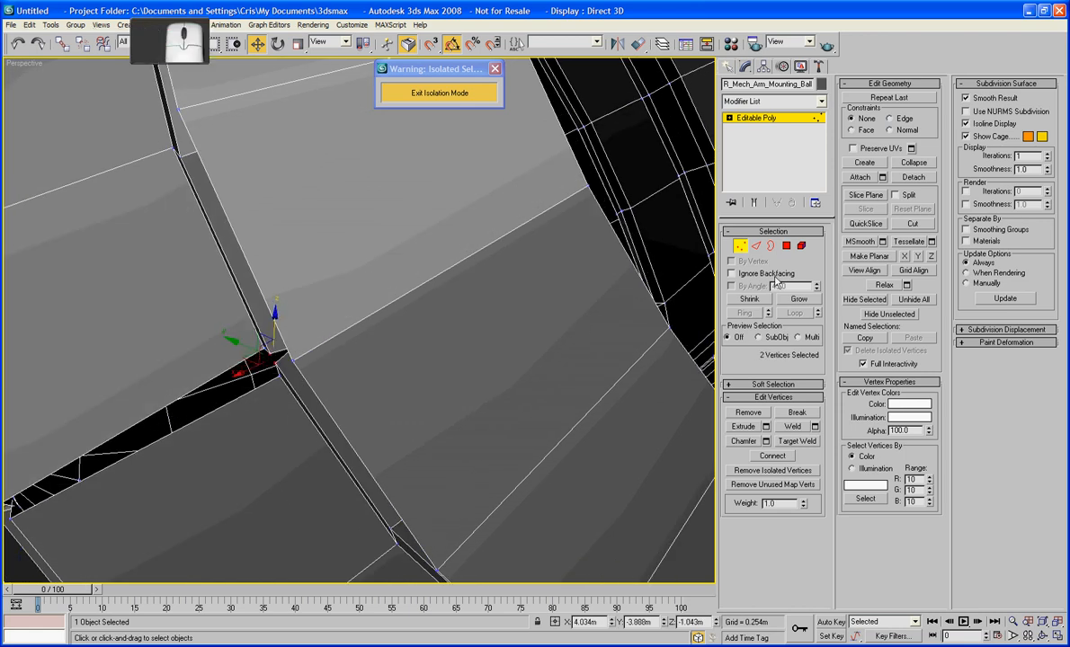
click(913, 162)
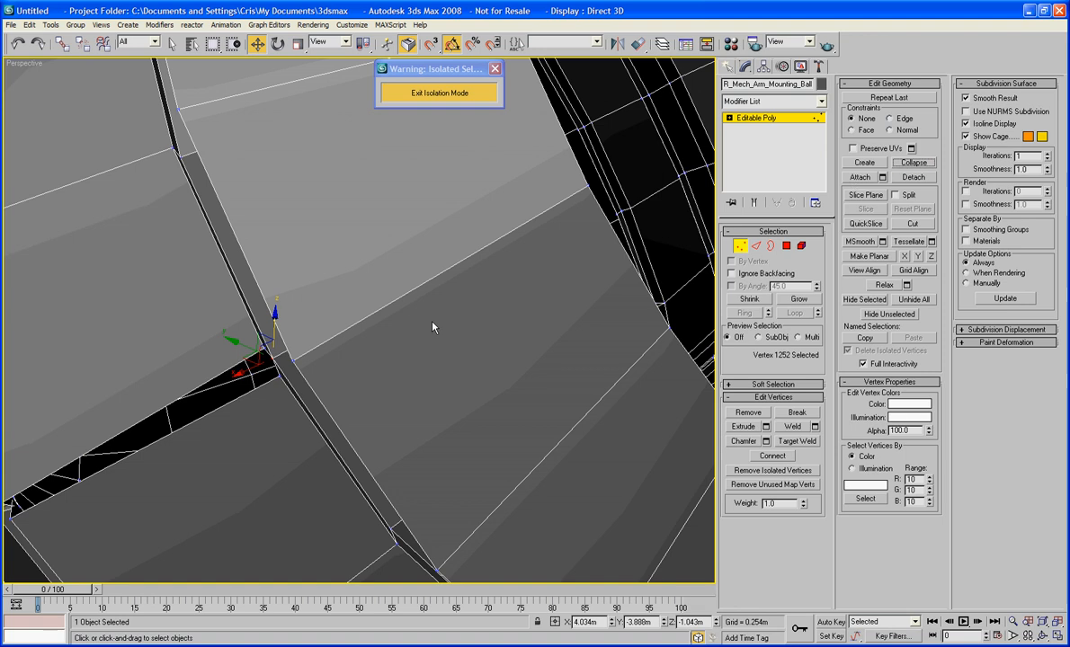
Collapse the two outer corner vertices at the ring end of this last seam into one.
alt+middle_drag(296, 382, 281, 389)
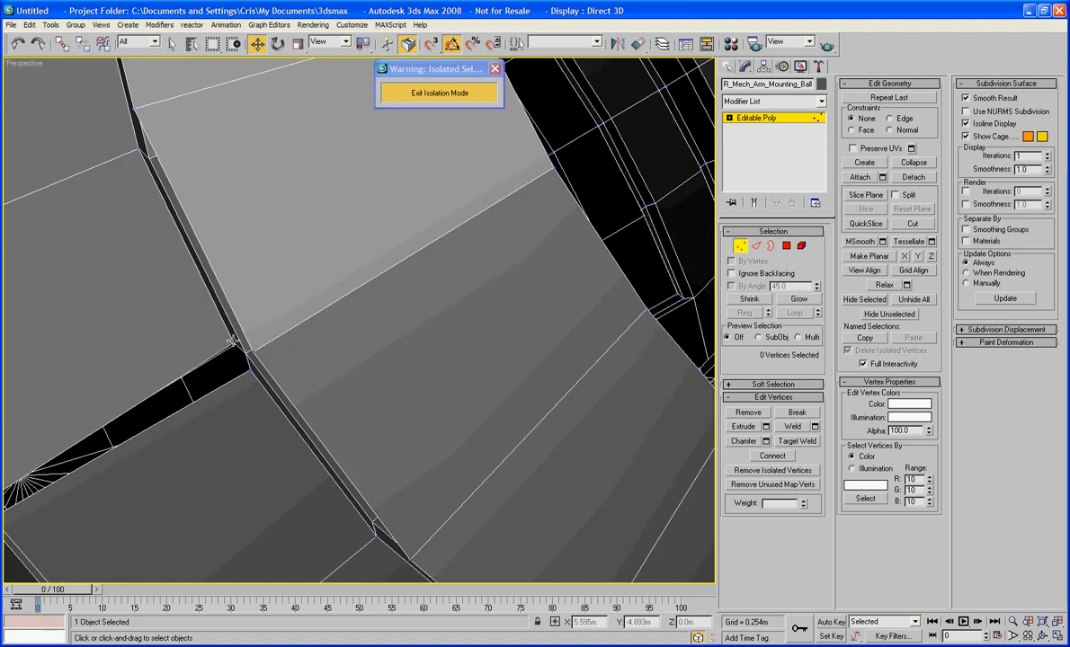
click(239, 354)
ctrl+click(252, 354)
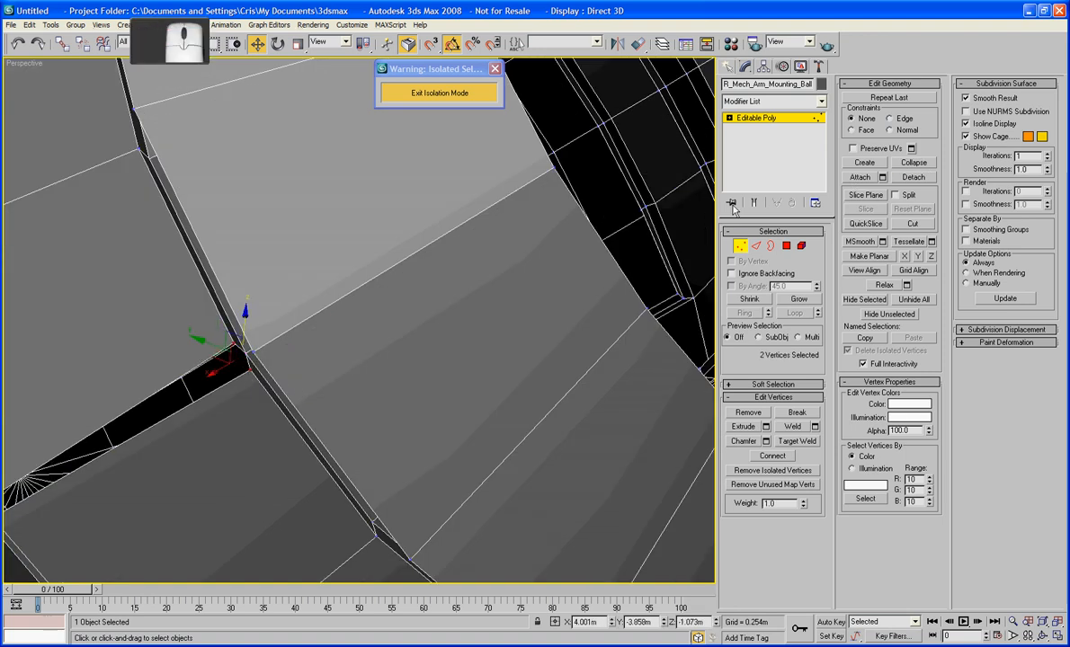
click(911, 164)
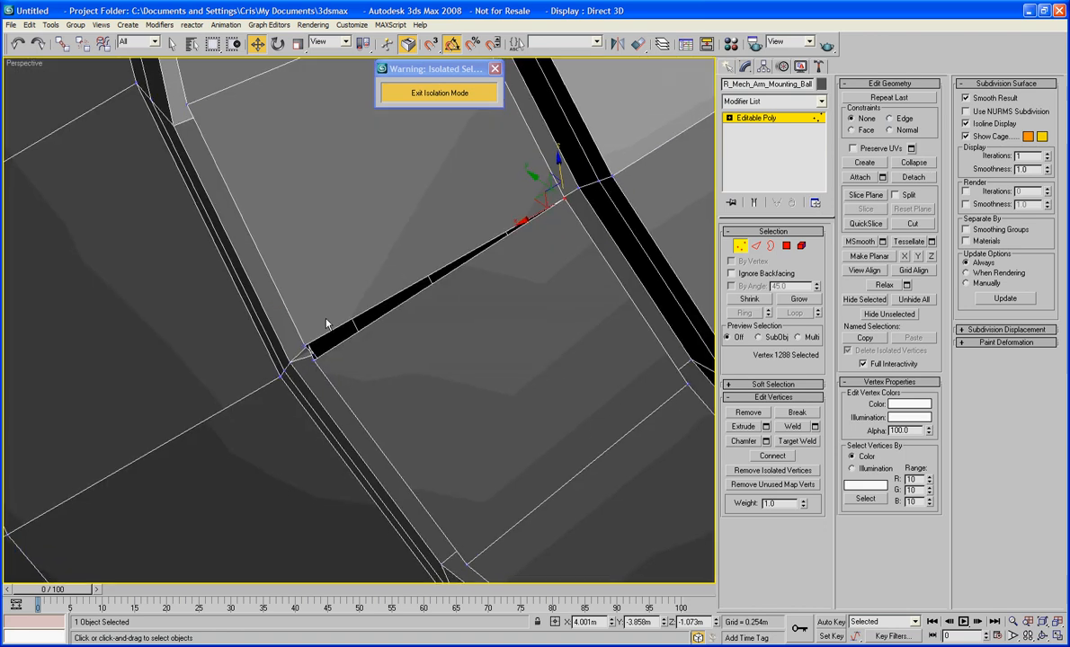
Collapse the inner vertex pair and the corner vertex pair at the last seam's far end, then clear the selection.
mouse_move(326, 324)
alt+middle_down()
mouse_move(294, 350)
mouse_move(366, 329)
mouse_move(280, 330)
mouse_move(270, 320)
mouse_move(322, 343)
alt+middle_up()
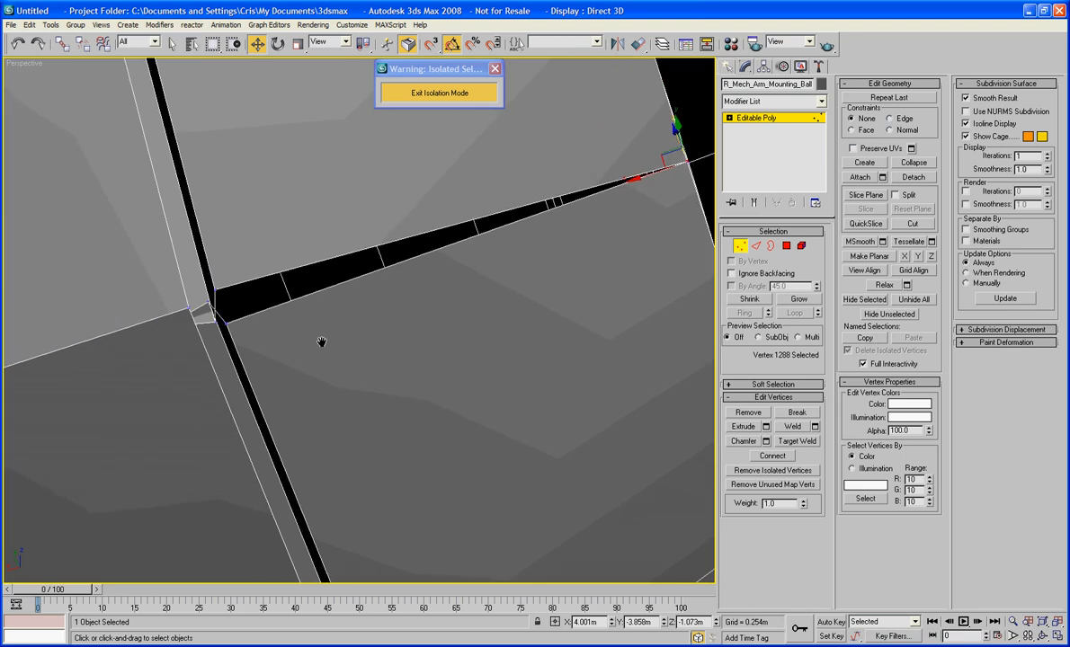
click(207, 303)
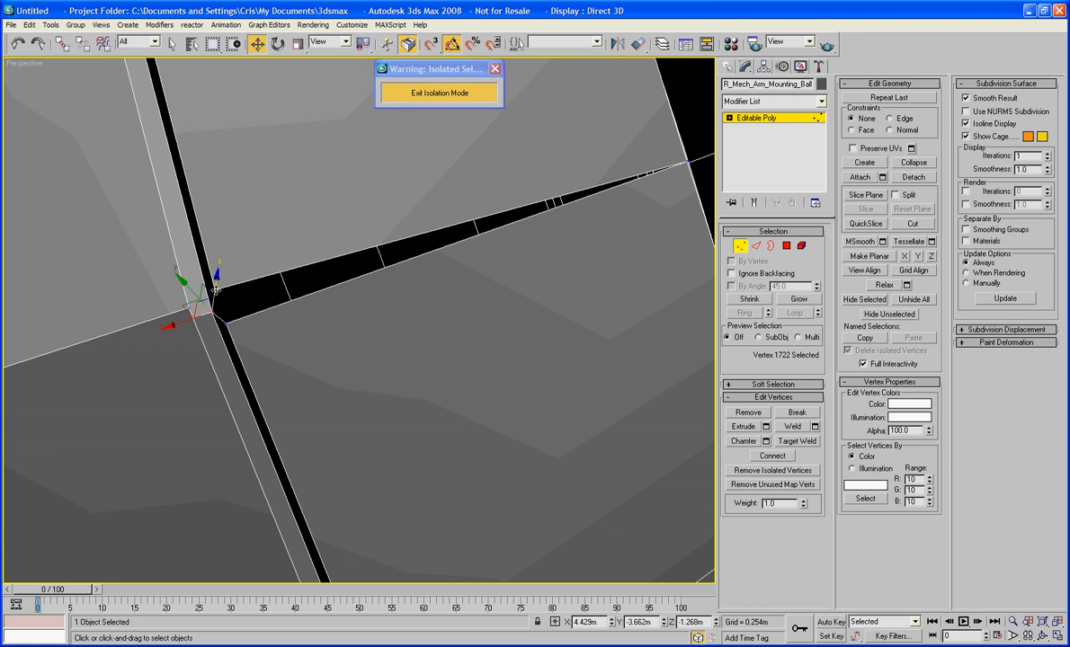
click(225, 329)
ctrl+click(228, 324)
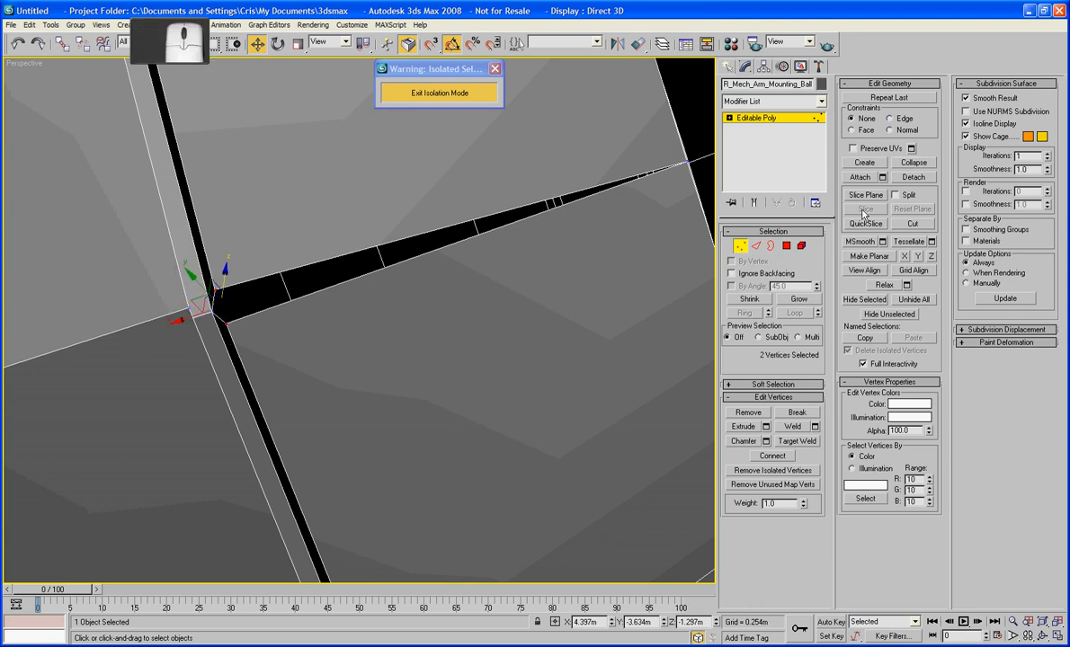
click(909, 164)
click(505, 328)
Select all vertices of the ball and weld them with a 0.001 m weld threshold.
key(z)
alt+middle_drag(519, 322, 688, 299)
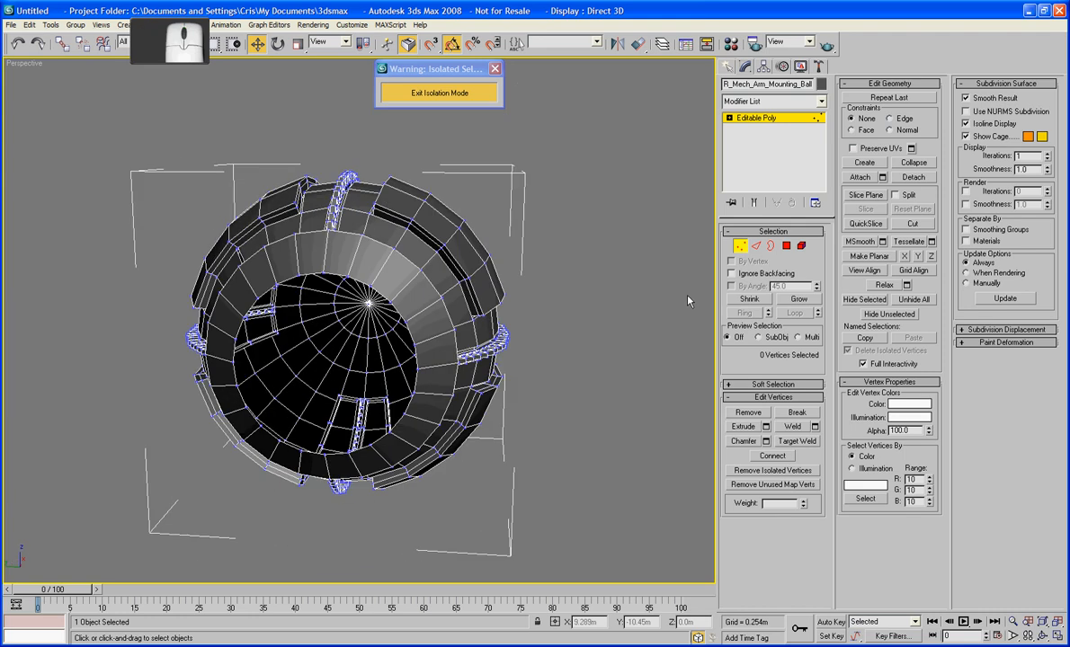
key(ctrl+a)
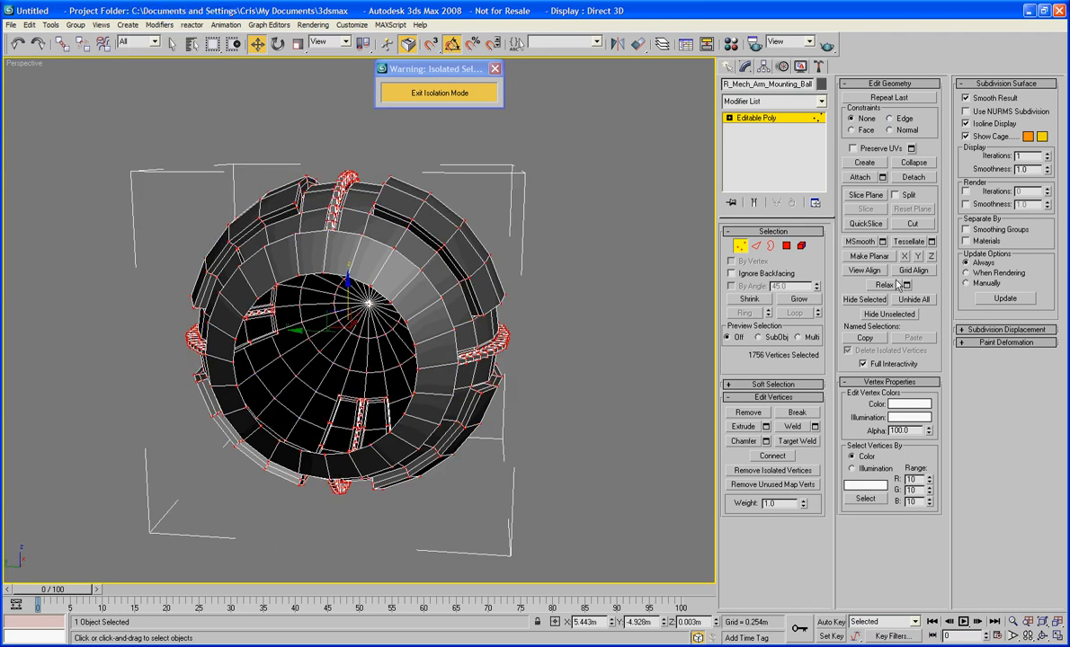
click(814, 428)
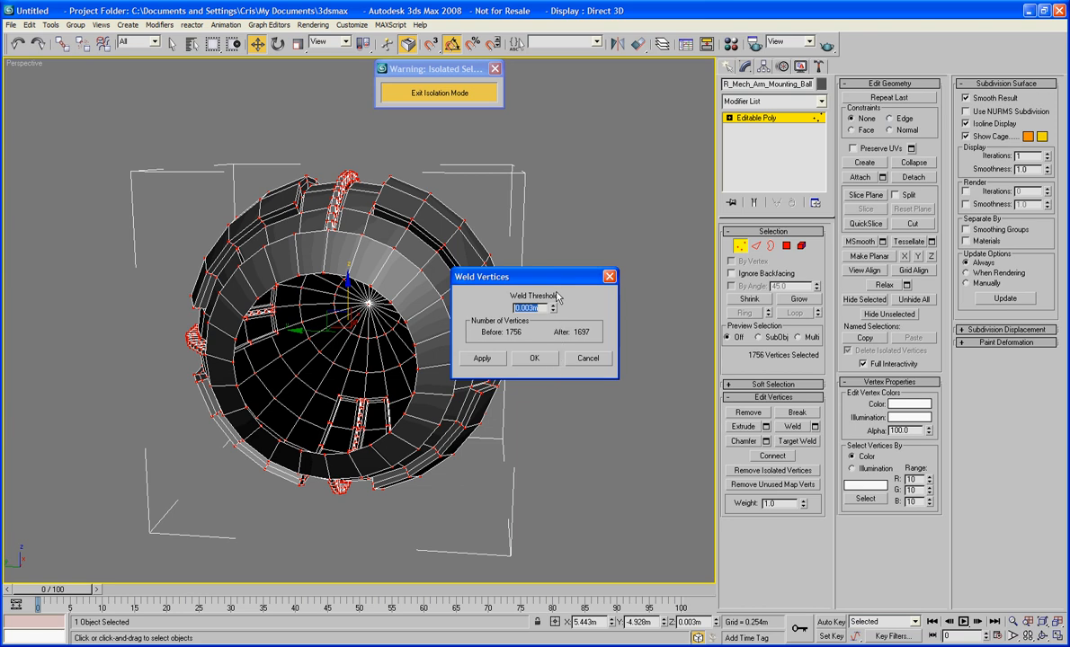
drag(557, 281, 608, 231)
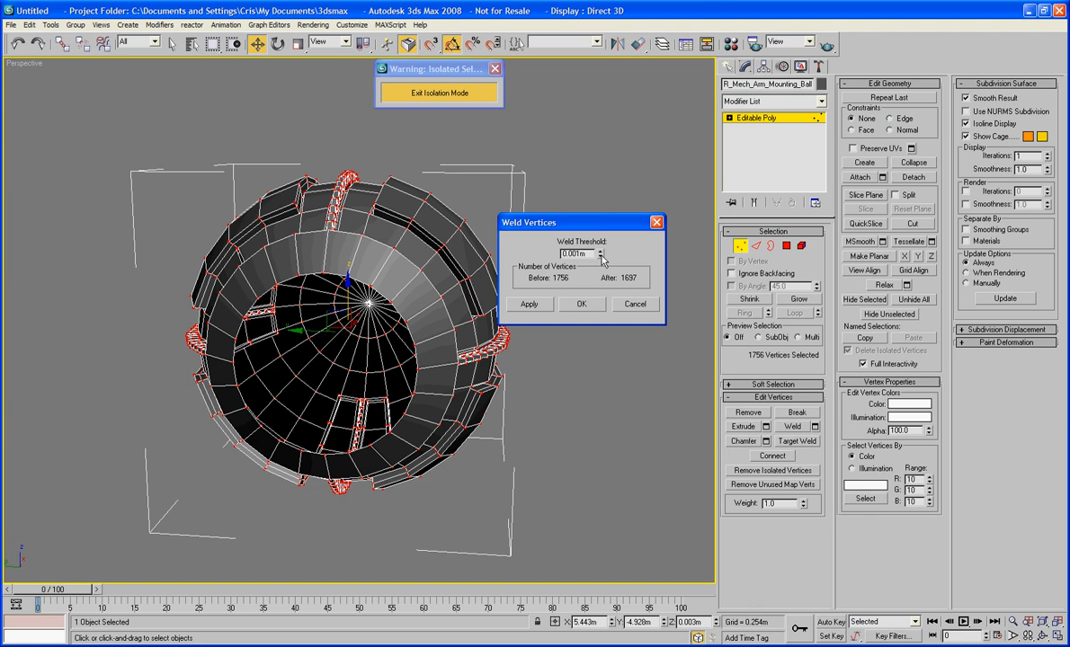
click(600, 306)
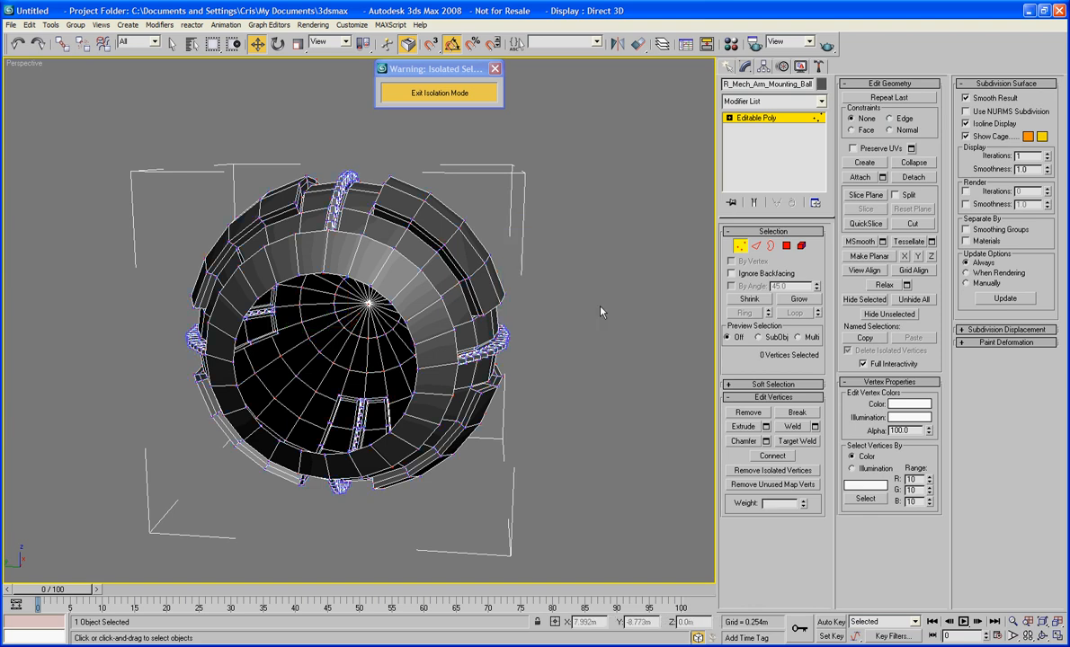
Select the ball at element level to check that all sections form one connected element, and inspect it from the side.
click(676, 265)
click(801, 246)
click(461, 274)
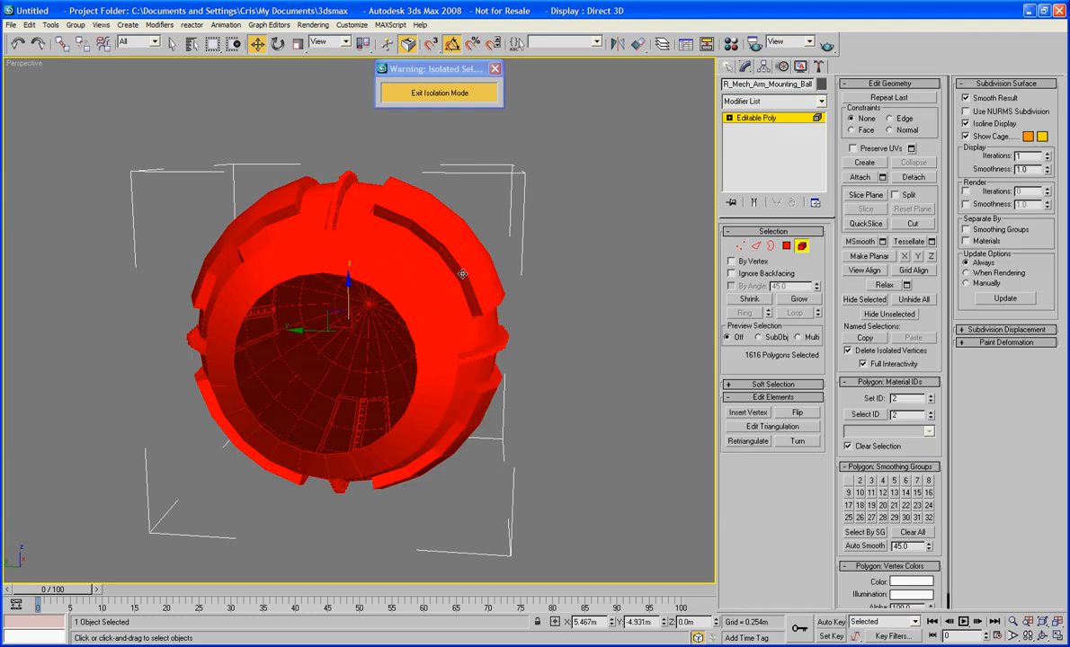
click(611, 353)
alt+middle_drag(597, 350, 494, 361)
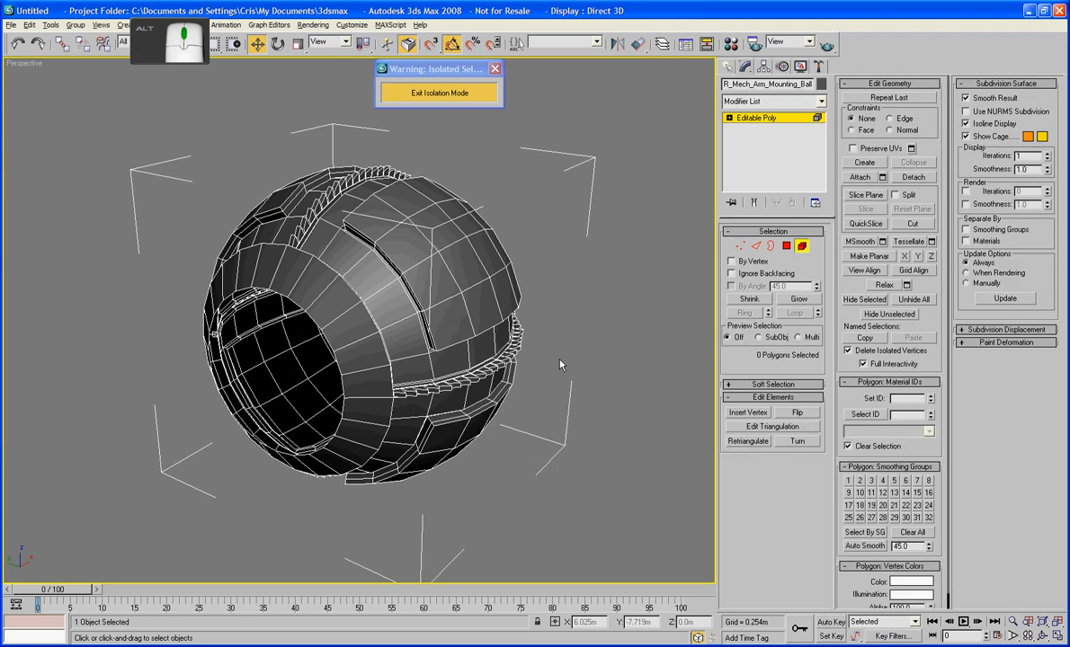
Check the ball at element level, then collapse the inner and outer vertex pairs at the panel end of the seam still open.
click(454, 340)
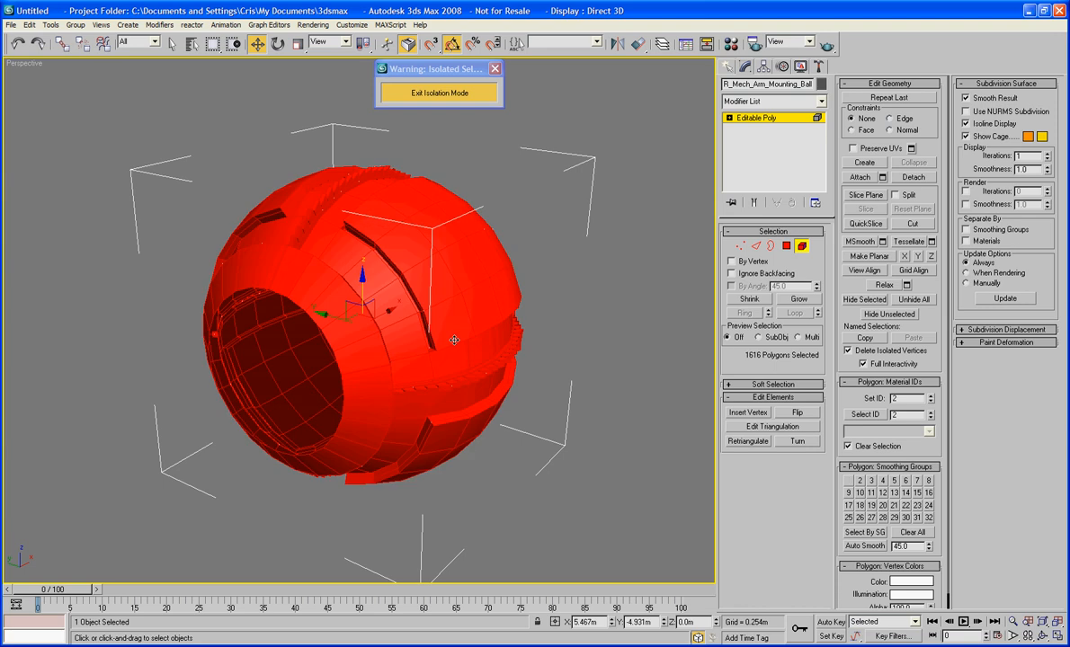
alt+middle_drag(484, 399, 589, 426)
key(1)
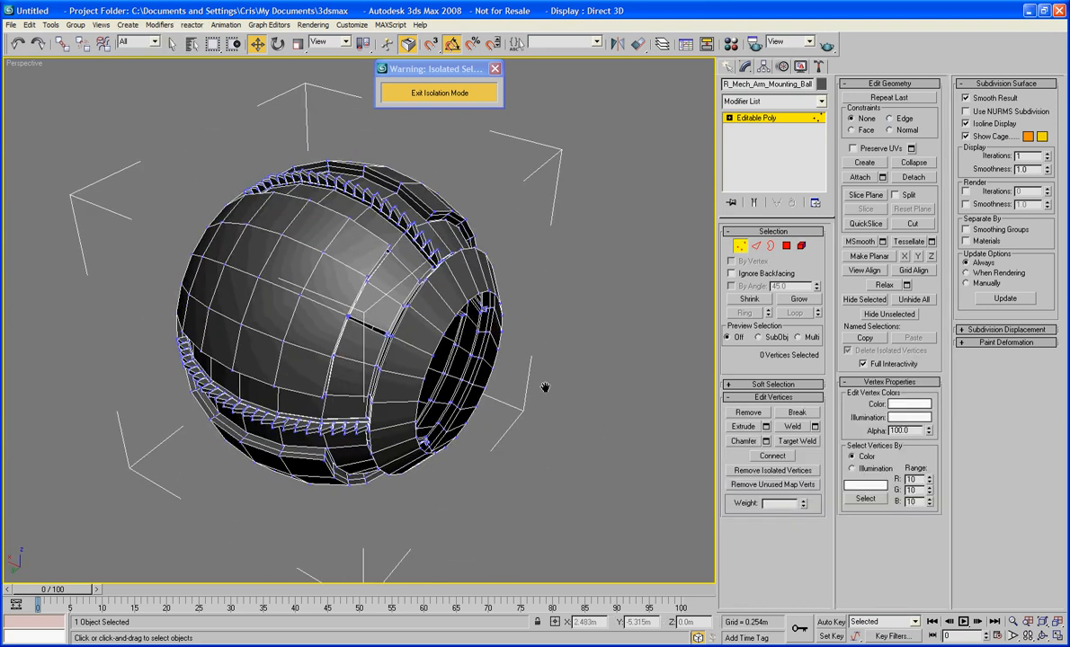
scroll(545, 391, up, 6)
middle_drag(465, 367, 469, 374)
scroll(468, 374, up, 3)
mouse_move(406, 363)
middle_down()
mouse_move(439, 354)
mouse_move(411, 349)
middle_up()
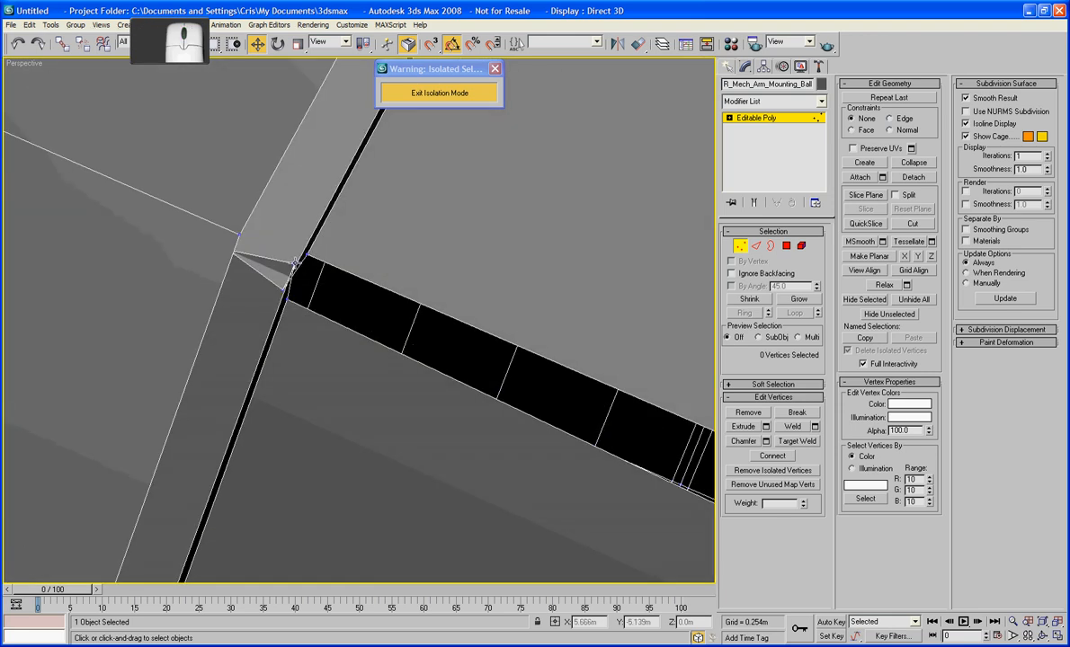
click(294, 265)
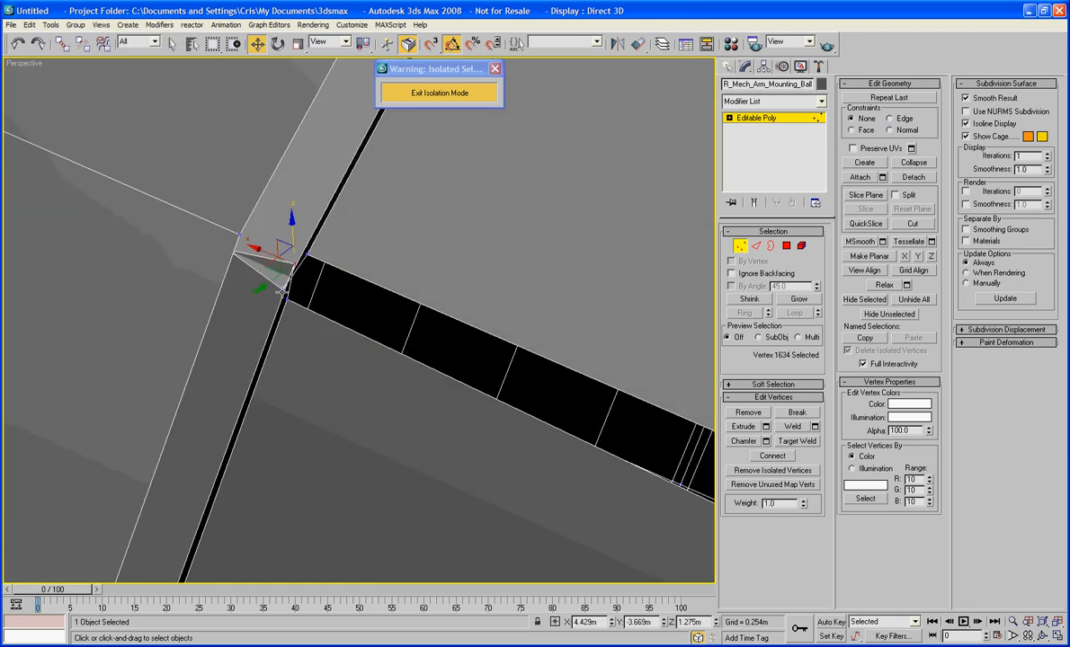
click(914, 163)
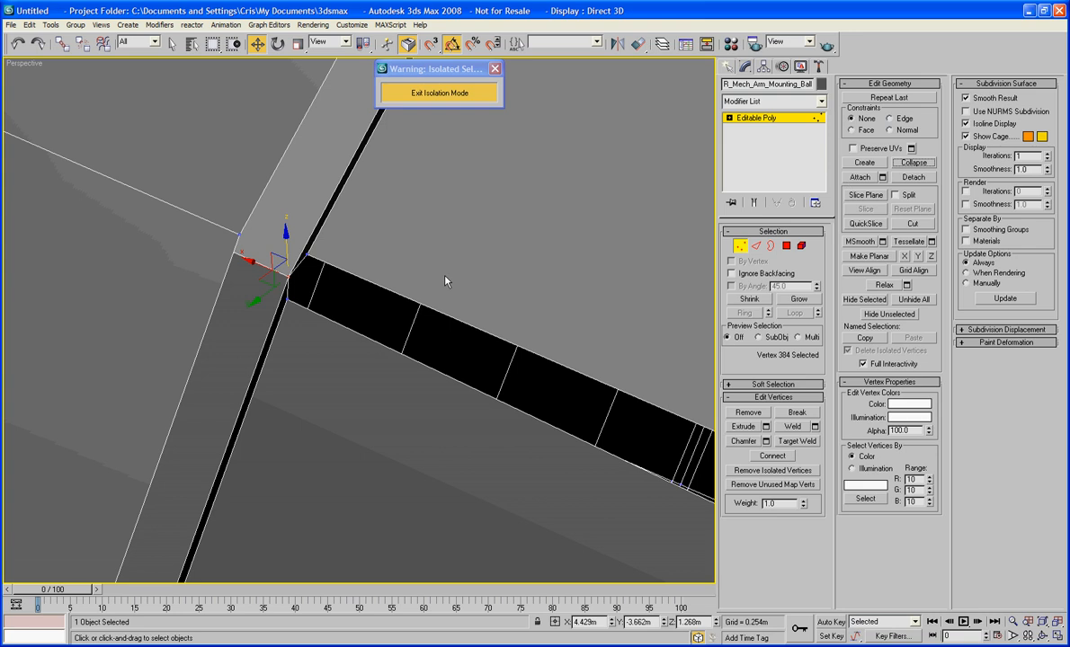
click(293, 288)
click(914, 166)
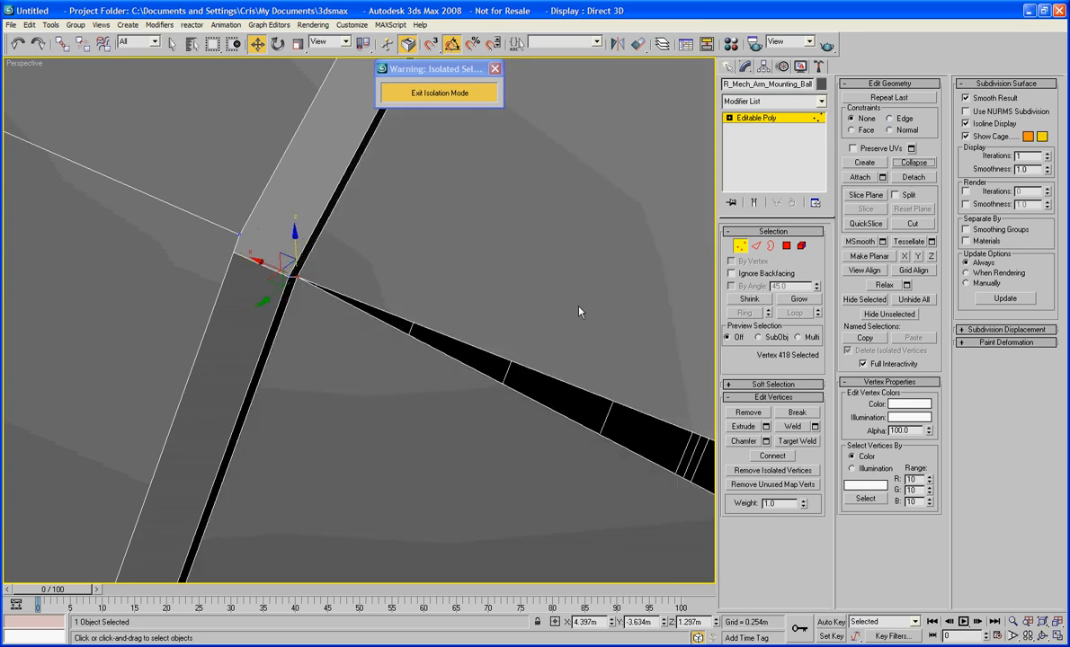
Collapse the inner vertex pair and the corner vertex pair at the ring end of the same open seam.
middle_drag(579, 310, 360, 261)
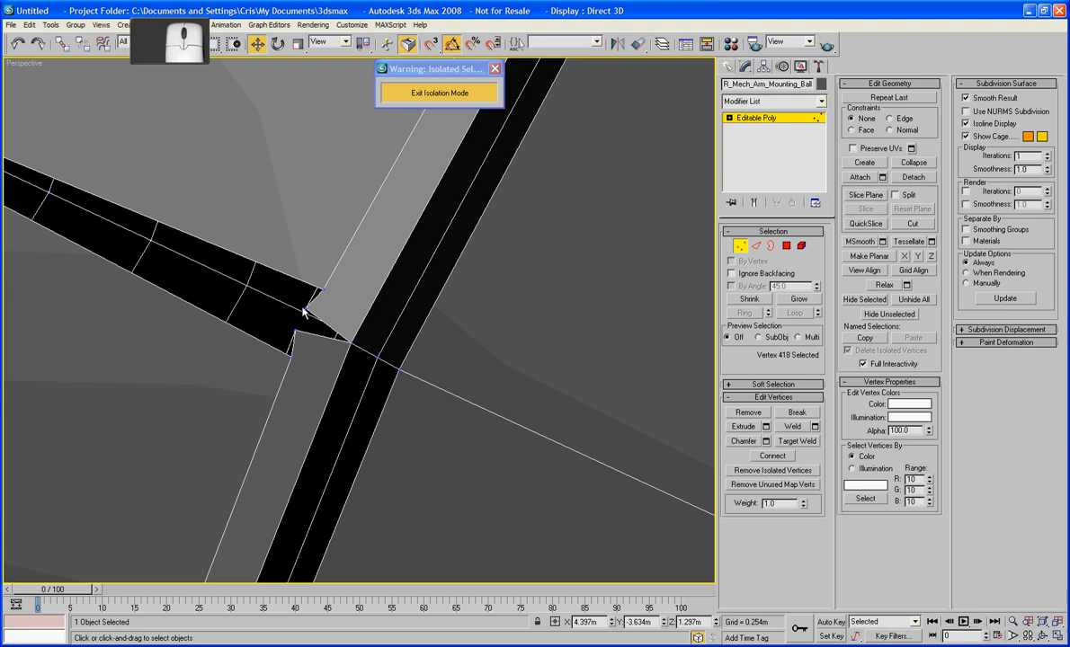
ctrl+click(297, 334)
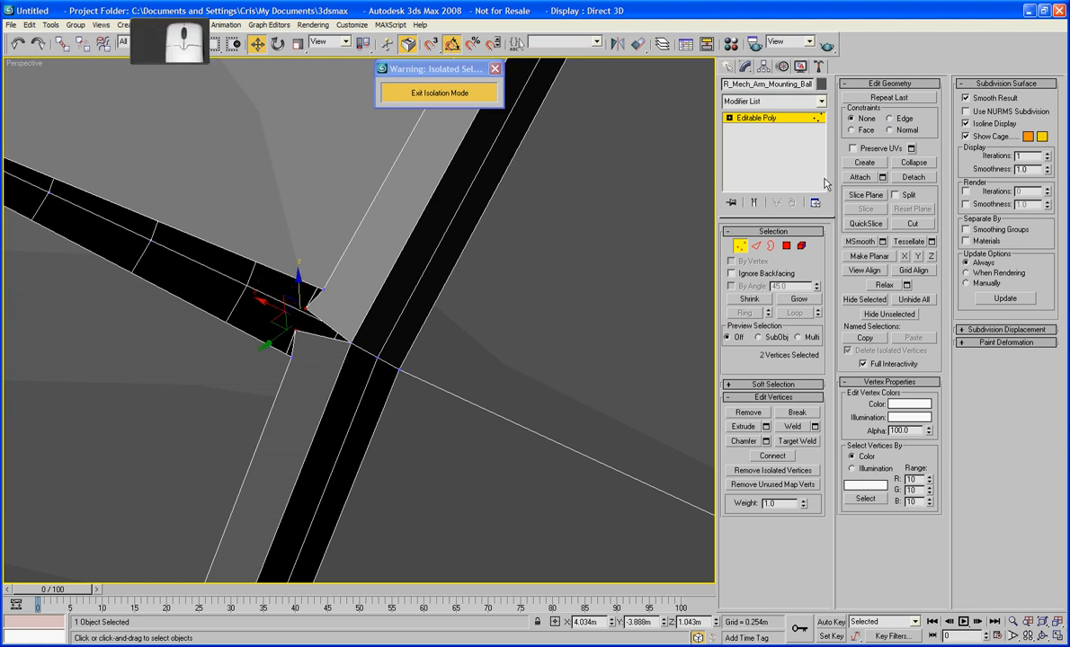
click(913, 162)
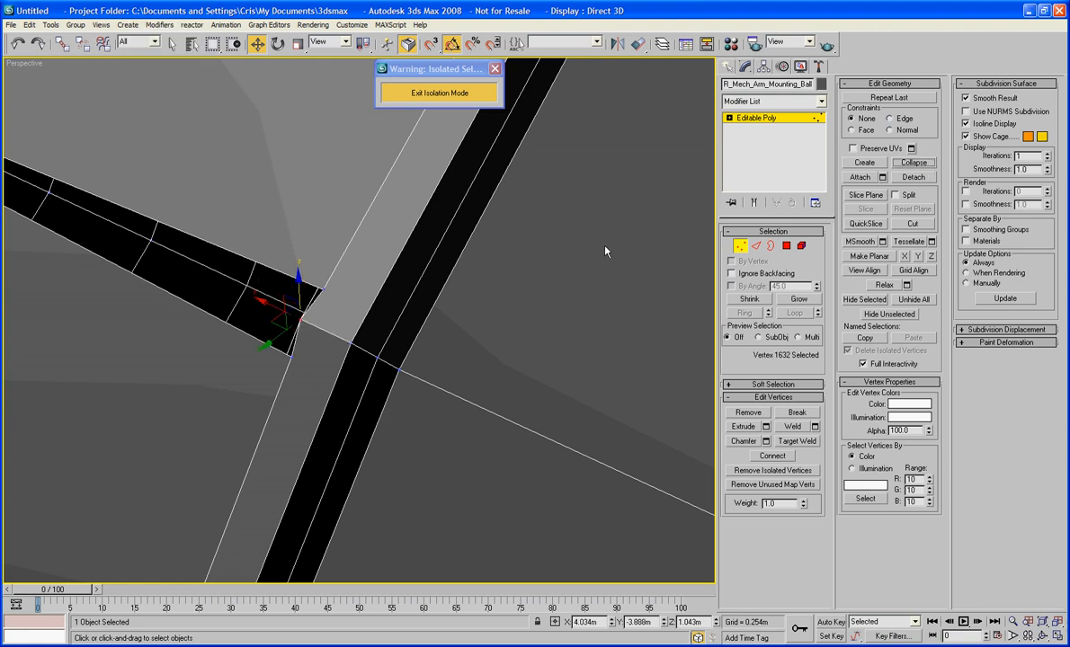
click(324, 290)
ctrl+click(289, 360)
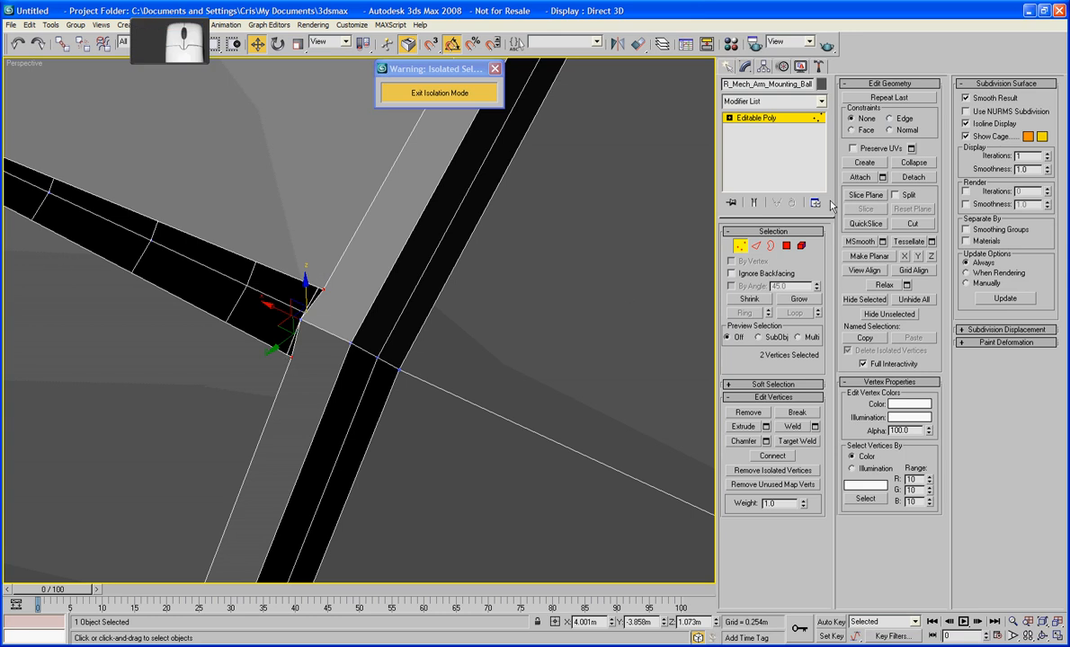
click(913, 162)
At polygon level, select the four outer rim polygons along one toothed-strip side of the first raised panel.
scroll(487, 296, down, 5)
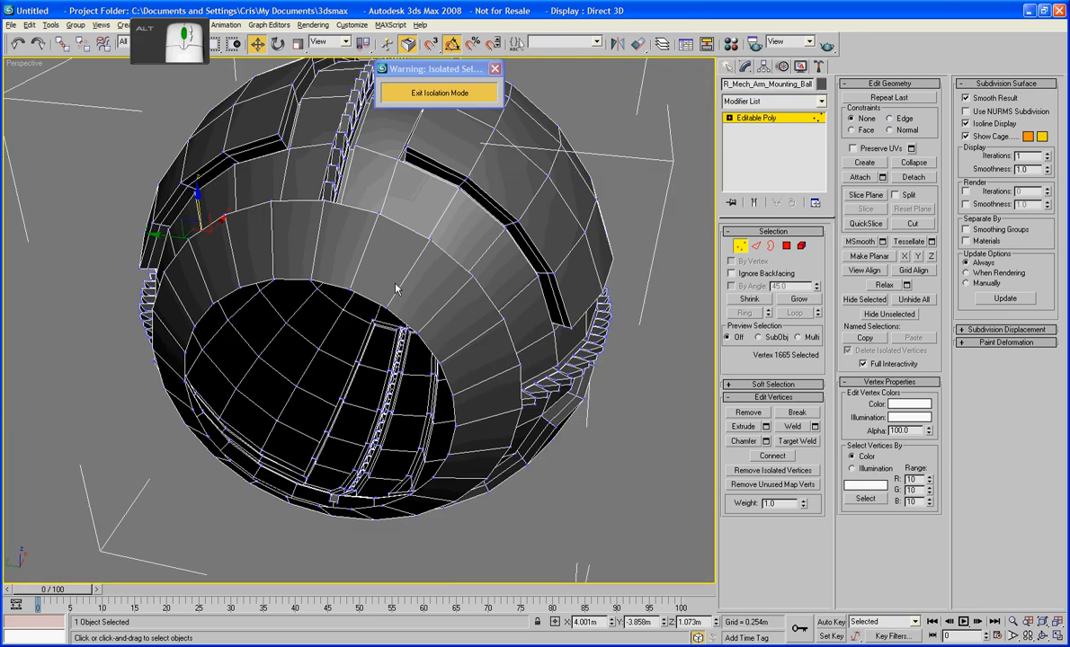
alt+middle_drag(397, 291, 584, 286)
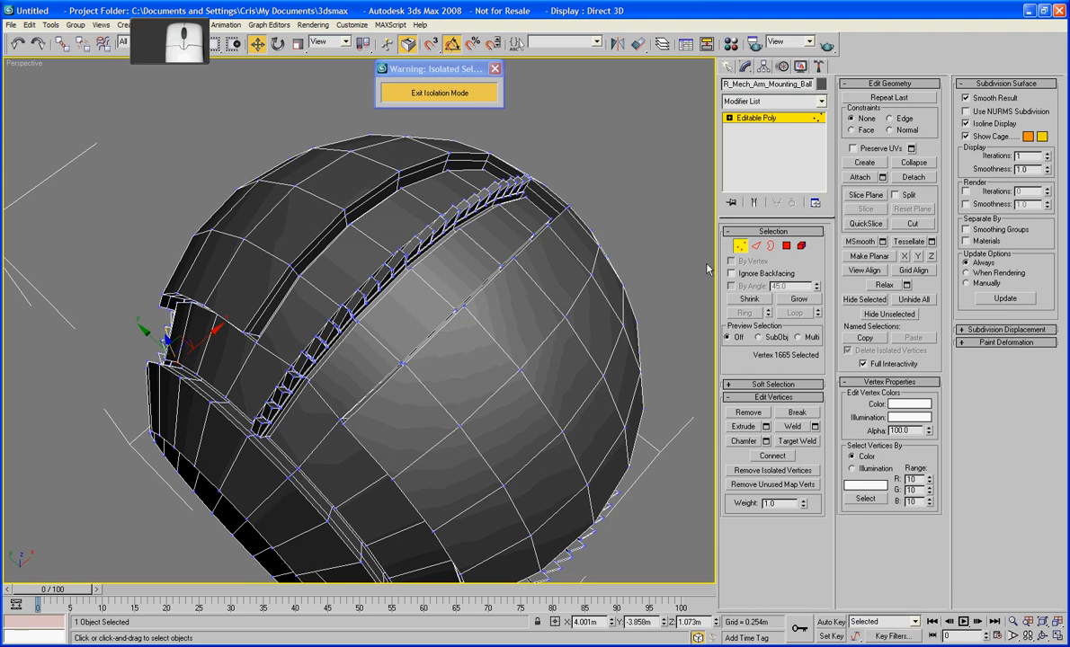
click(786, 246)
click(409, 173)
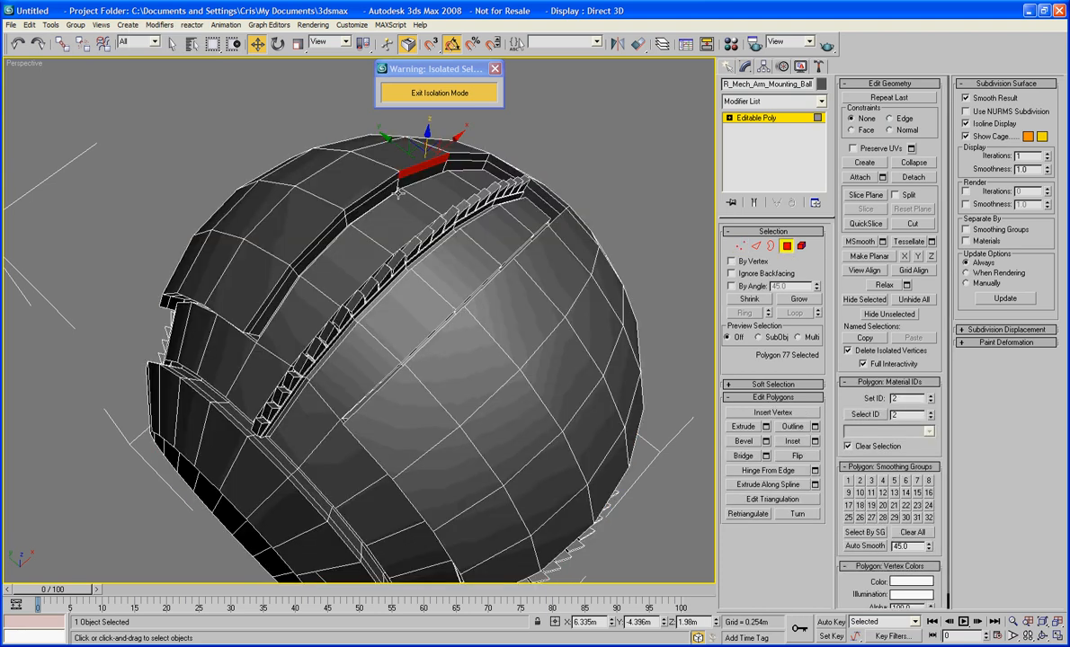
ctrl+click(360, 200)
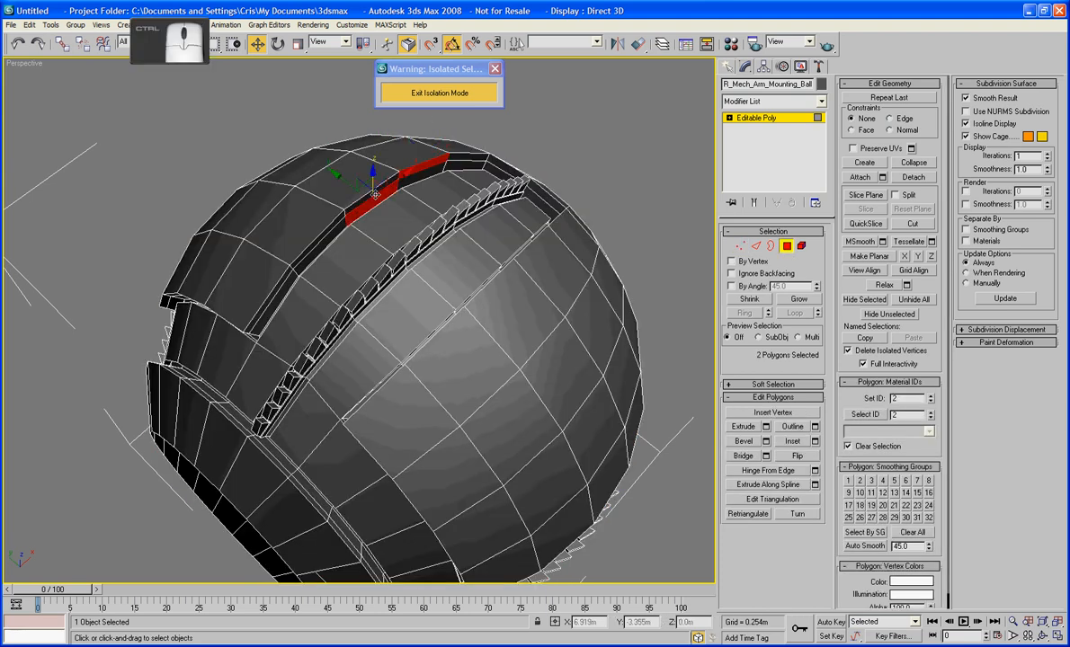
ctrl+click(328, 233)
ctrl+click(254, 275)
Add the four outer rim polygons on the first raised panel's ring-facing side to the selection.
alt+middle_drag(253, 275, 308, 269)
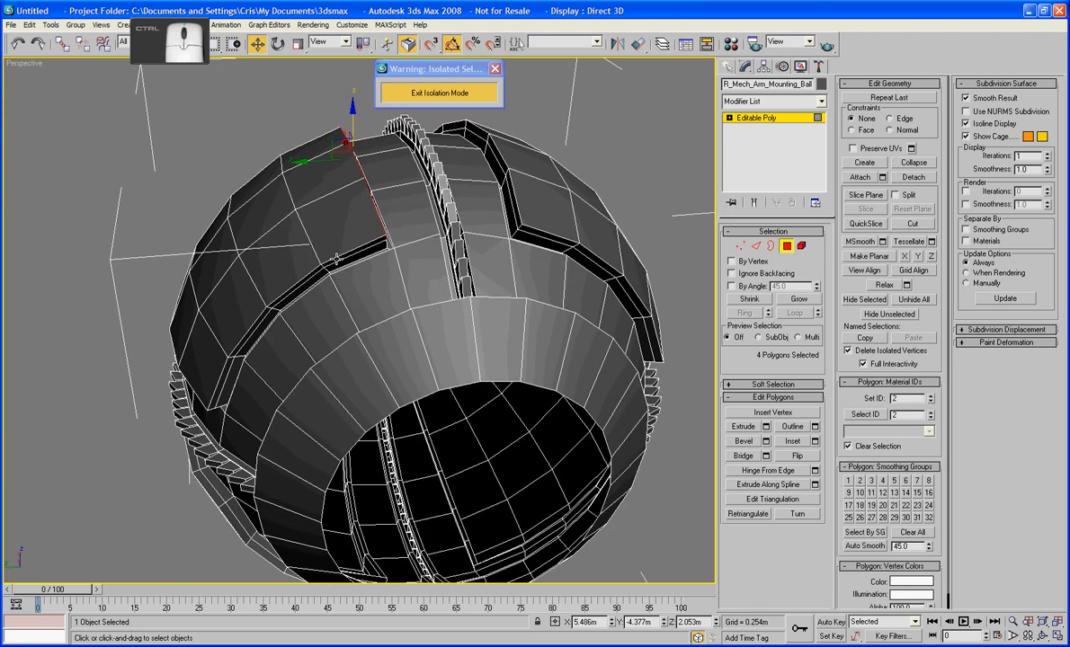
ctrl+click(309, 270)
ctrl+click(305, 277)
key(q)
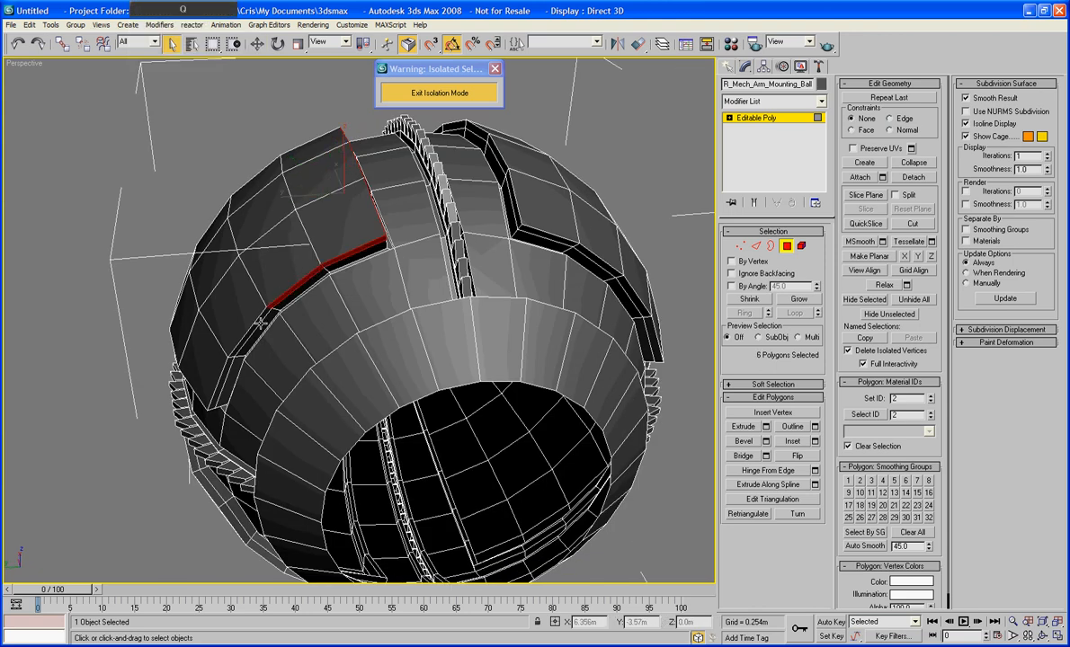
ctrl+click(238, 313)
ctrl+click(208, 352)
Add the four outer rim polygons along the first raised panel's other toothed-strip side to the selection.
alt+middle_drag(208, 351, 334, 312)
ctrl+click(483, 240)
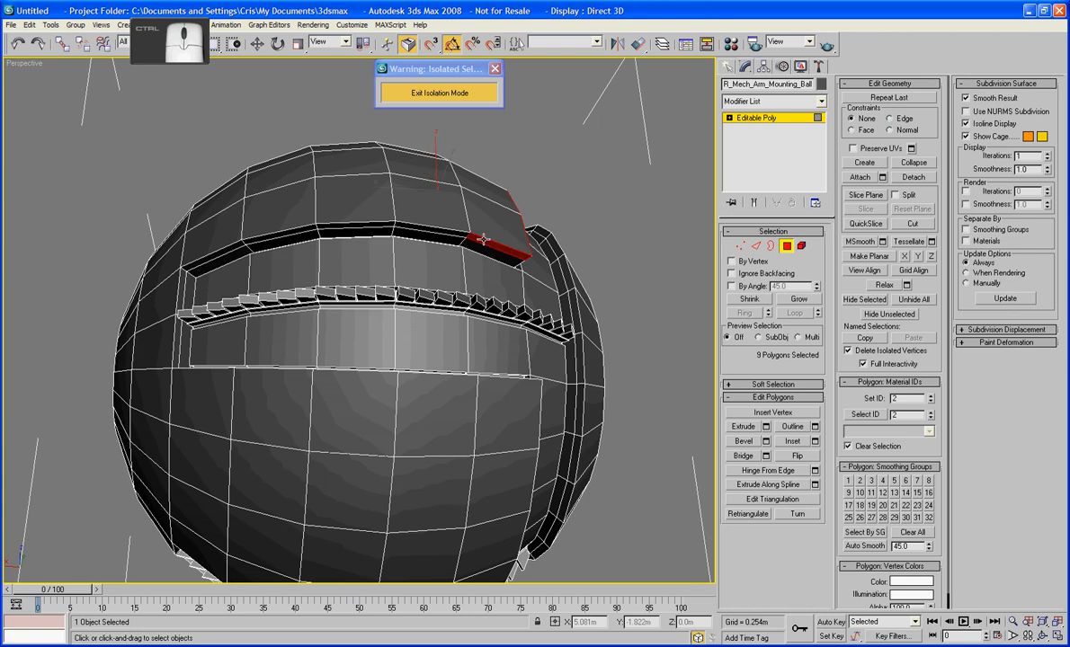
ctrl+click(428, 228)
ctrl+click(326, 228)
ctrl+click(249, 221)
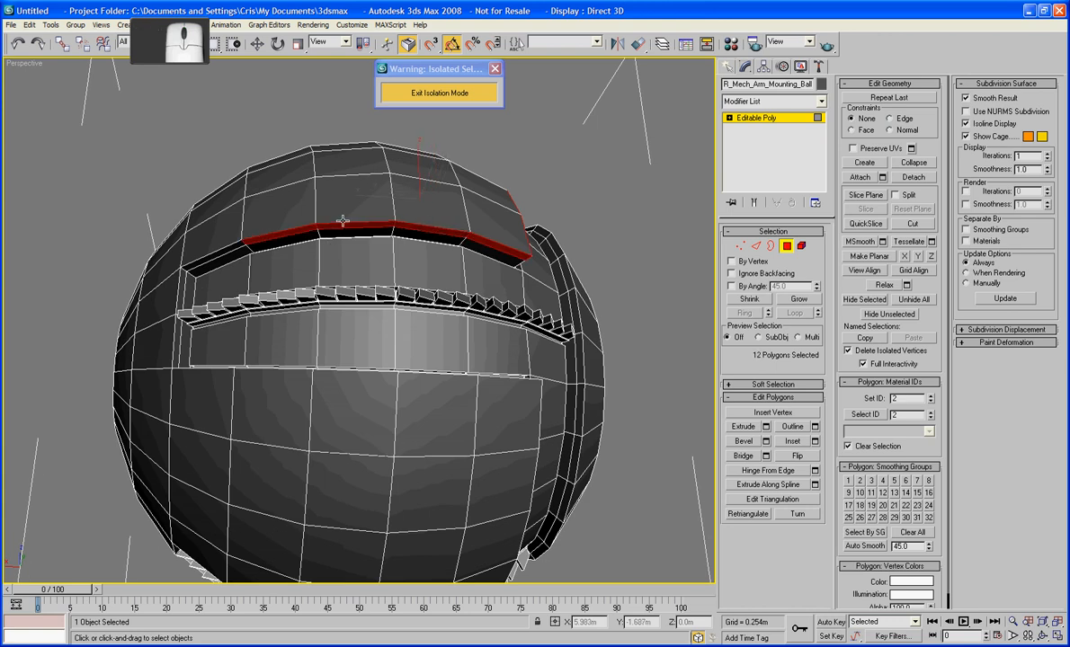
Add the four outer rim polygons on the second raised panel's side facing the first panel to the selection.
mouse_move(343, 220)
alt+middle_down()
mouse_move(236, 274)
mouse_move(329, 212)
alt+middle_up()
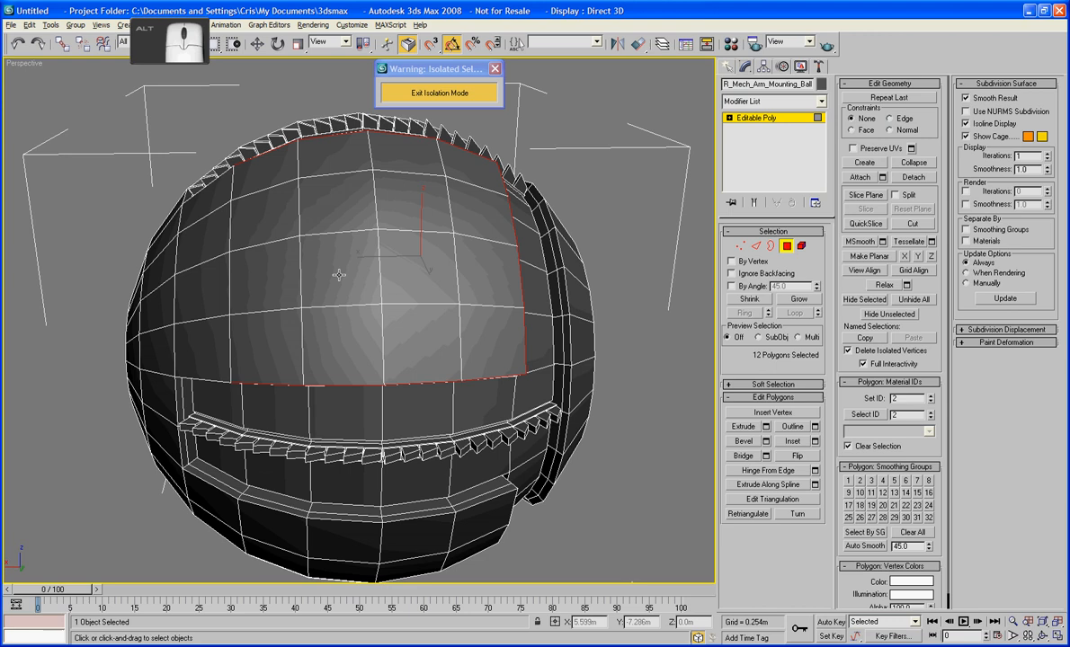
ctrl+click(274, 507)
ctrl+click(340, 513)
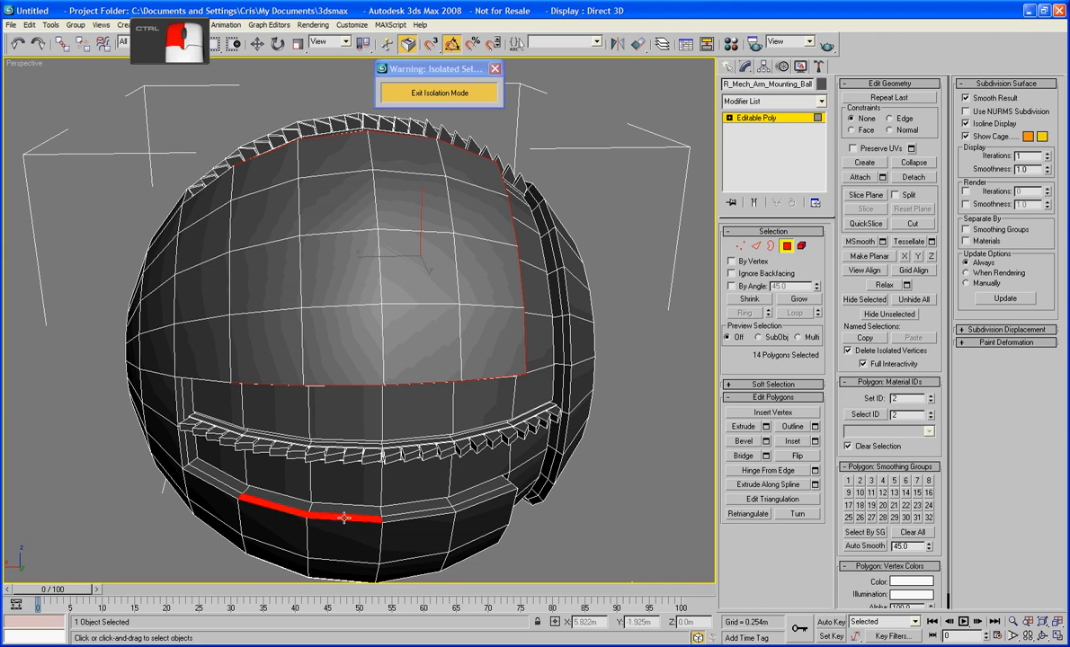
ctrl+click(418, 514)
ctrl+click(460, 504)
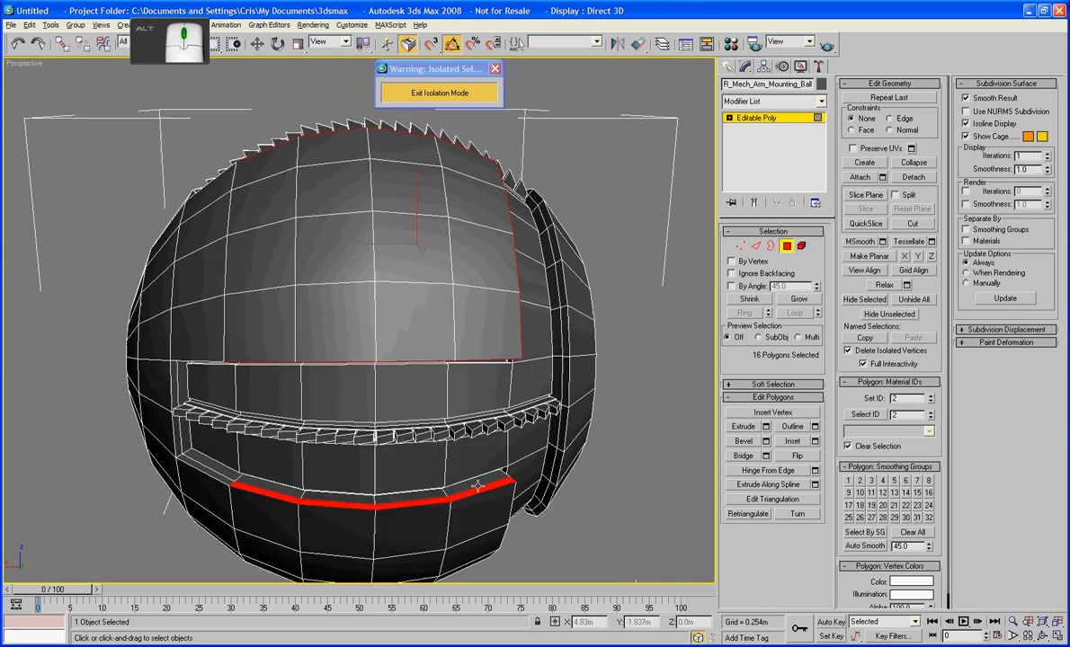
Add the four outer rim polygons on the second raised panel's ring-facing side to the selection.
alt+middle_drag(460, 504, 415, 442)
alt+middle_drag(416, 536, 388, 466)
ctrl+click(388, 467)
ctrl+click(329, 414)
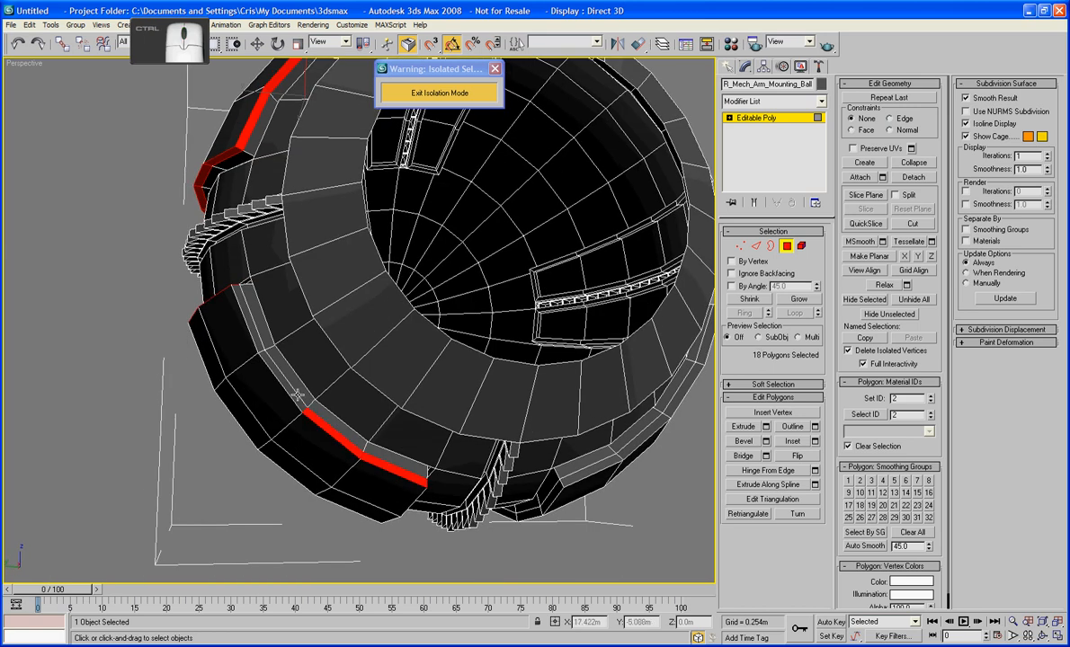
ctrl+click(279, 367)
ctrl+click(242, 319)
Add the four outer rim polygons along the second raised panel's remaining toothed-strip side to the selection.
alt+middle_drag(261, 342, 212, 283)
ctrl+click(394, 454)
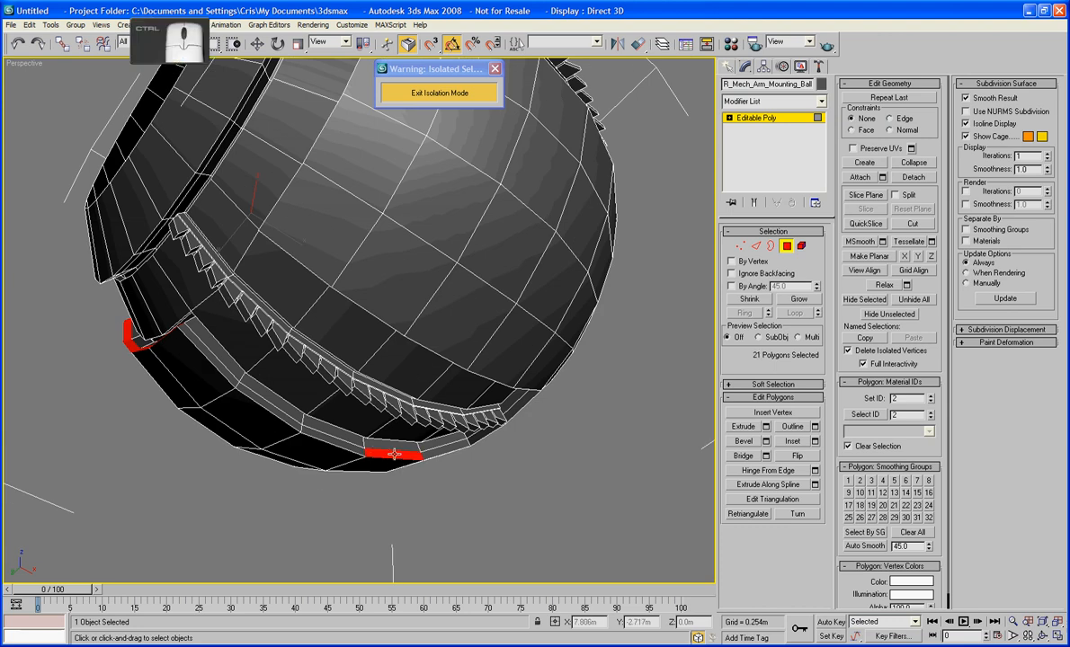
ctrl+click(333, 438)
ctrl+click(273, 407)
ctrl+click(250, 382)
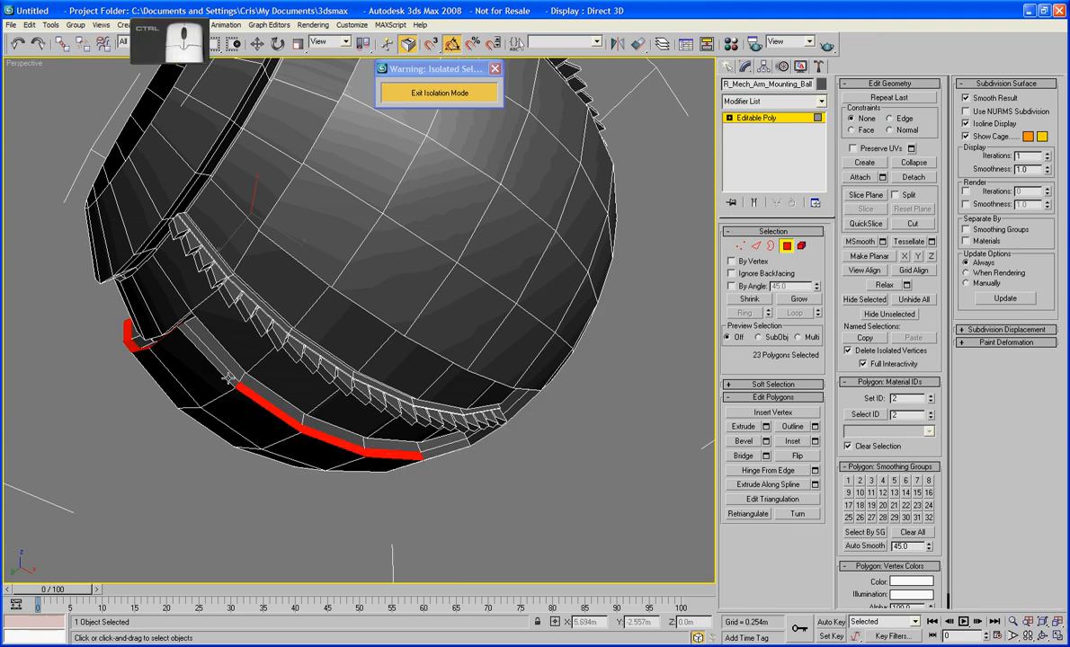
Add the four outer rim polygons on the third raised panel's side facing the second panel to the selection.
alt+middle_drag(208, 349, 382, 257)
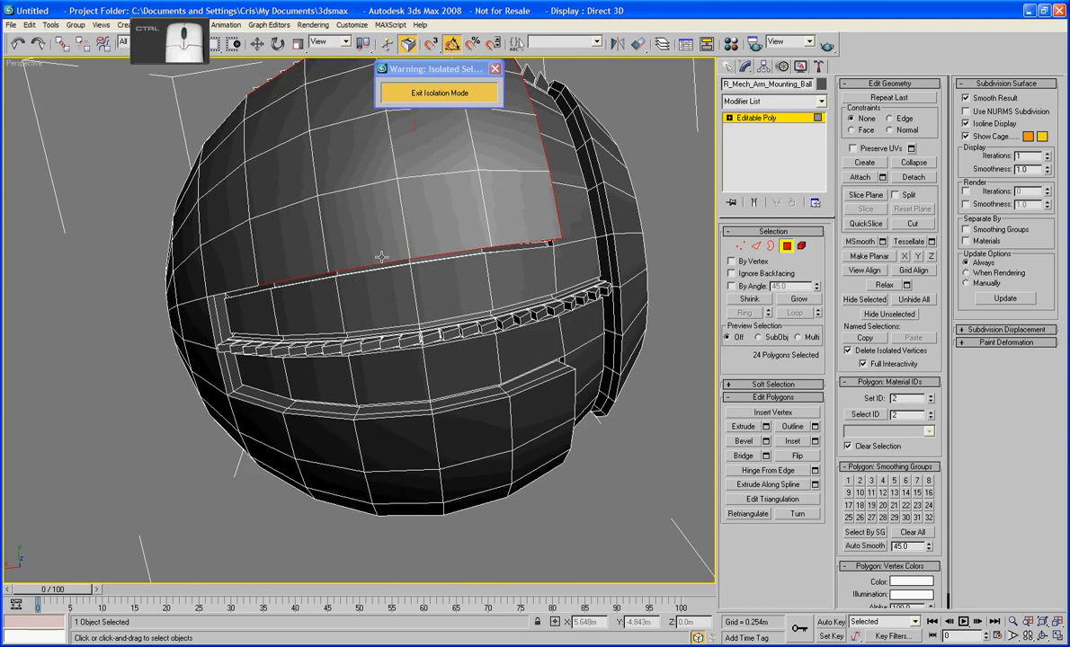
ctrl+click(327, 415)
ctrl+click(396, 412)
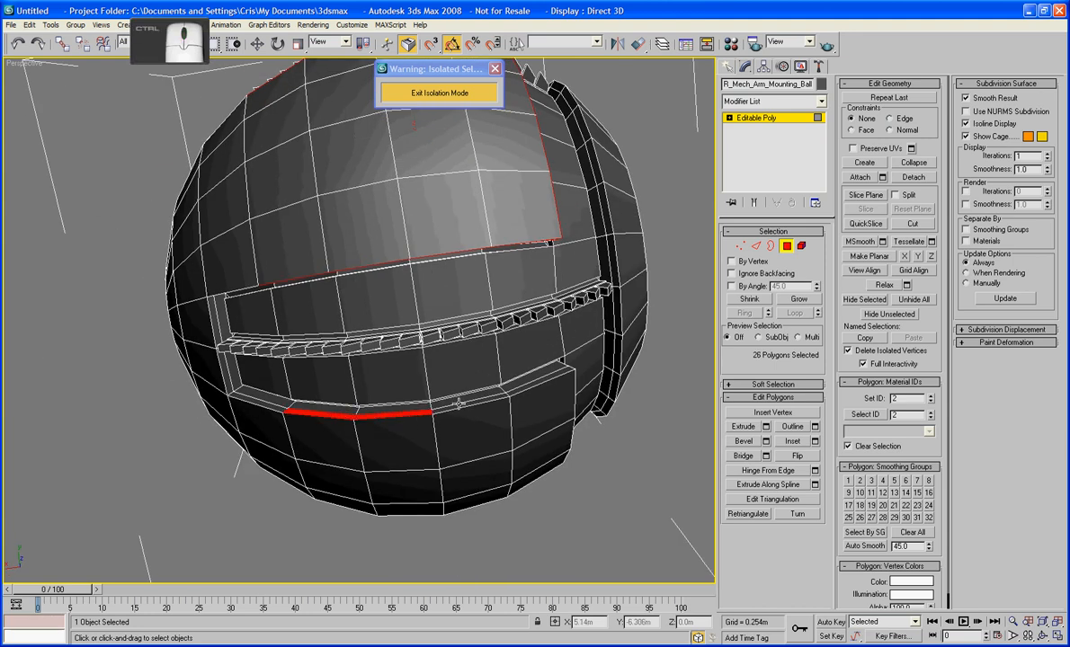
ctrl+click(490, 395)
ctrl+click(553, 375)
Add the four outer rim polygons on the third raised panel's ring-facing side to the selection.
alt+middle_drag(553, 376, 432, 454)
ctrl+click(424, 454)
ctrl+click(490, 432)
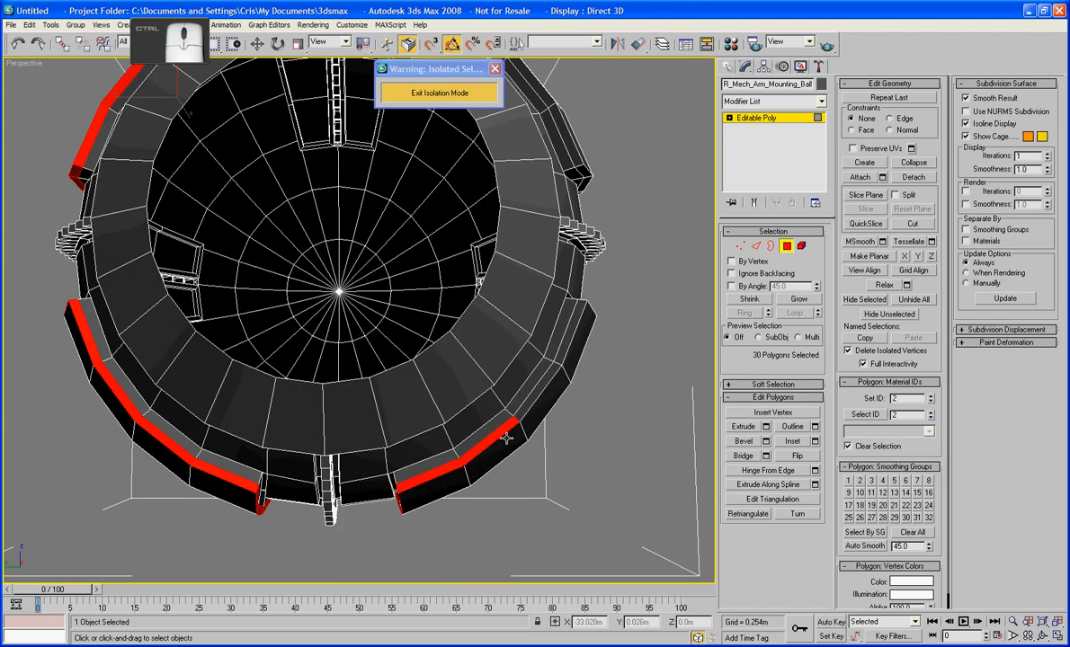
ctrl+click(522, 360)
ctrl+click(530, 331)
Add the four outer rim polygons along the third raised panel's remaining toothed-strip side to the selection.
mouse_move(530, 330)
alt+middle_down()
mouse_move(511, 310)
mouse_move(543, 345)
alt+middle_up()
ctrl+click(505, 399)
ctrl+click(460, 430)
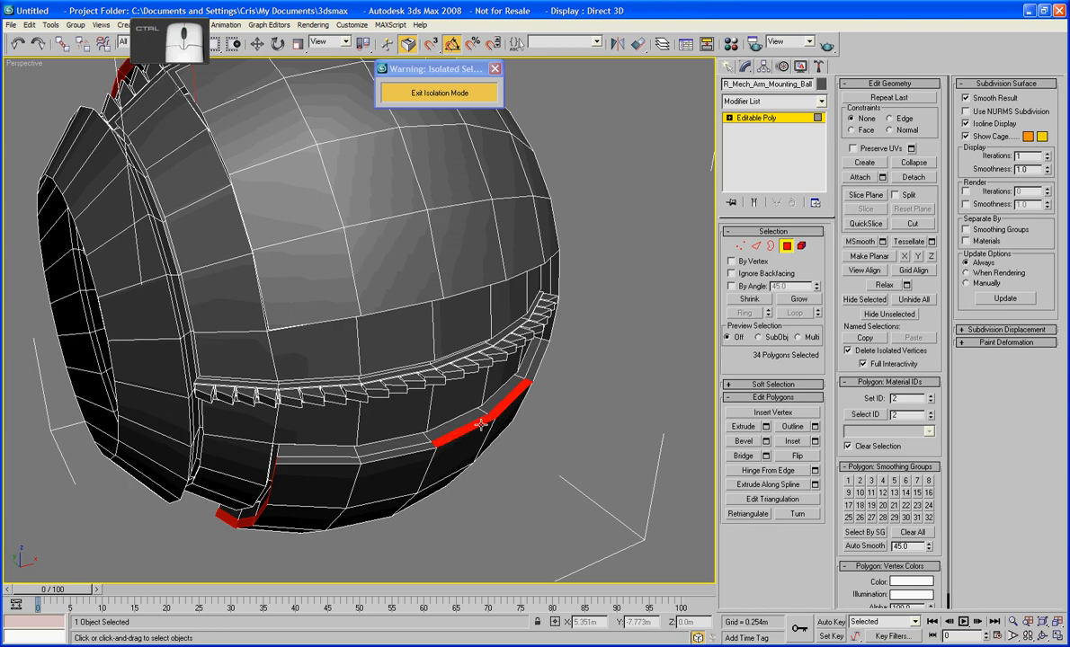
ctrl+click(413, 449)
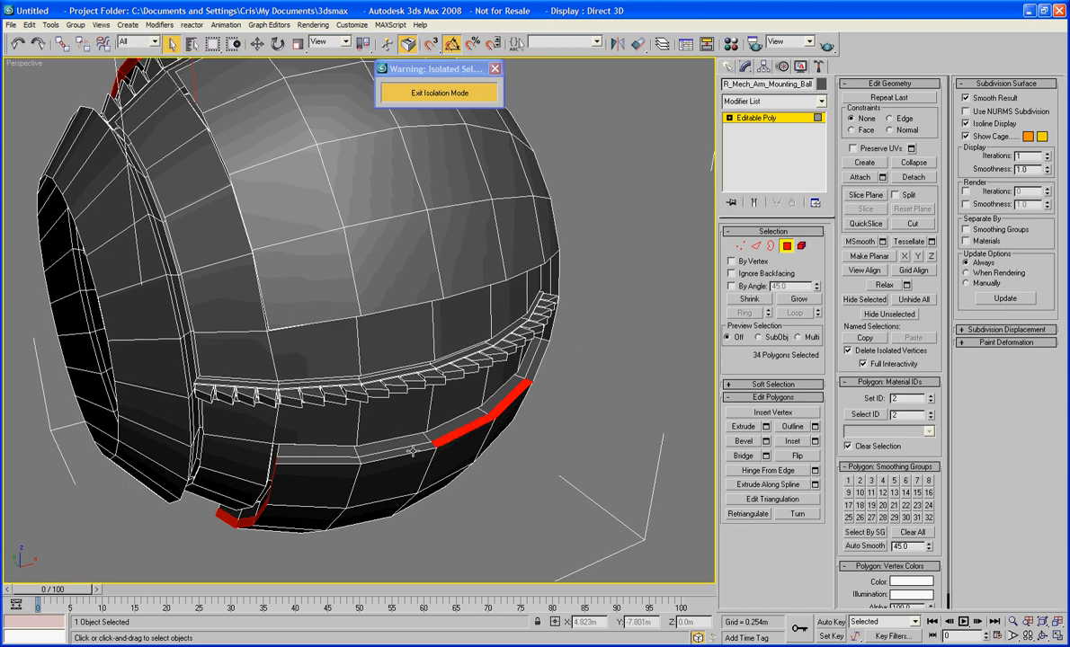
ctrl+click(327, 456)
Add the four outer rim polygons on the fourth raised panel's side facing the third panel to the selection.
alt+middle_drag(326, 457, 403, 393)
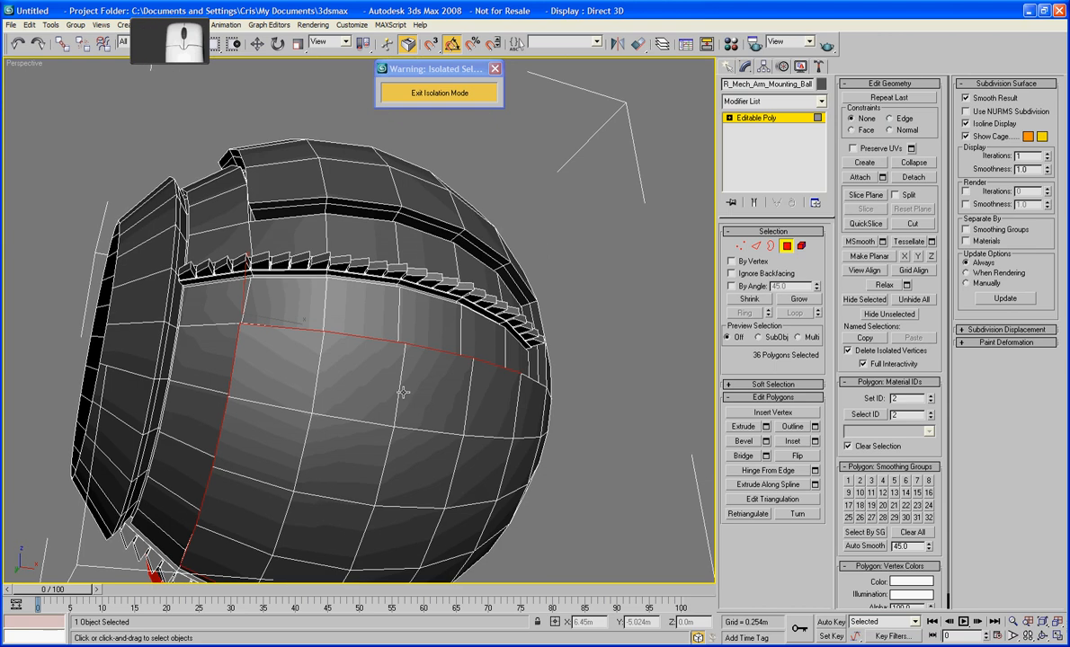
ctrl+click(452, 236)
ctrl+click(397, 212)
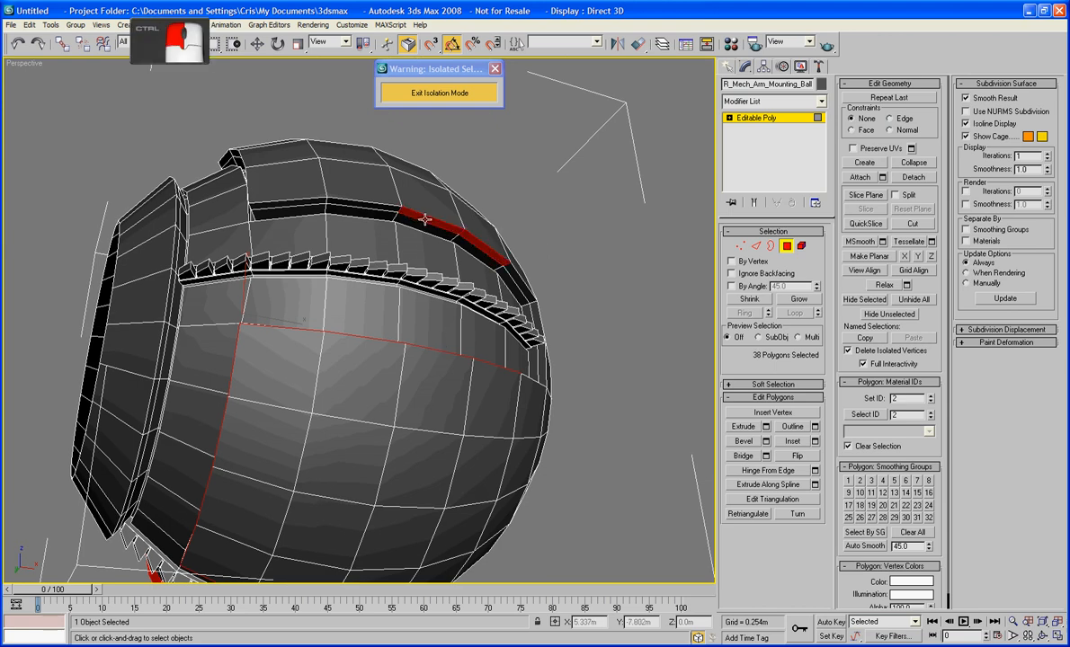
ctrl+click(324, 202)
ctrl+click(299, 203)
Add the four outer rim polygons on the fourth raised panel's ring-facing side to the selection, and undo the stray deselection.
alt+middle_drag(298, 203, 421, 248)
ctrl+click(513, 332)
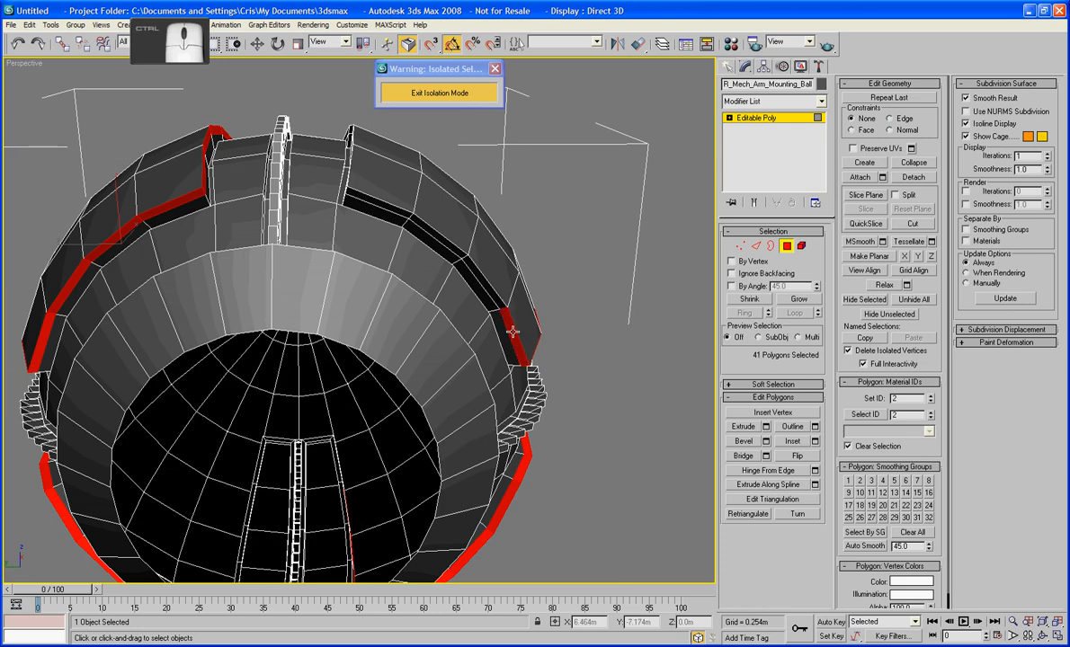
ctrl+click(454, 271)
ctrl+click(414, 226)
ctrl+click(367, 208)
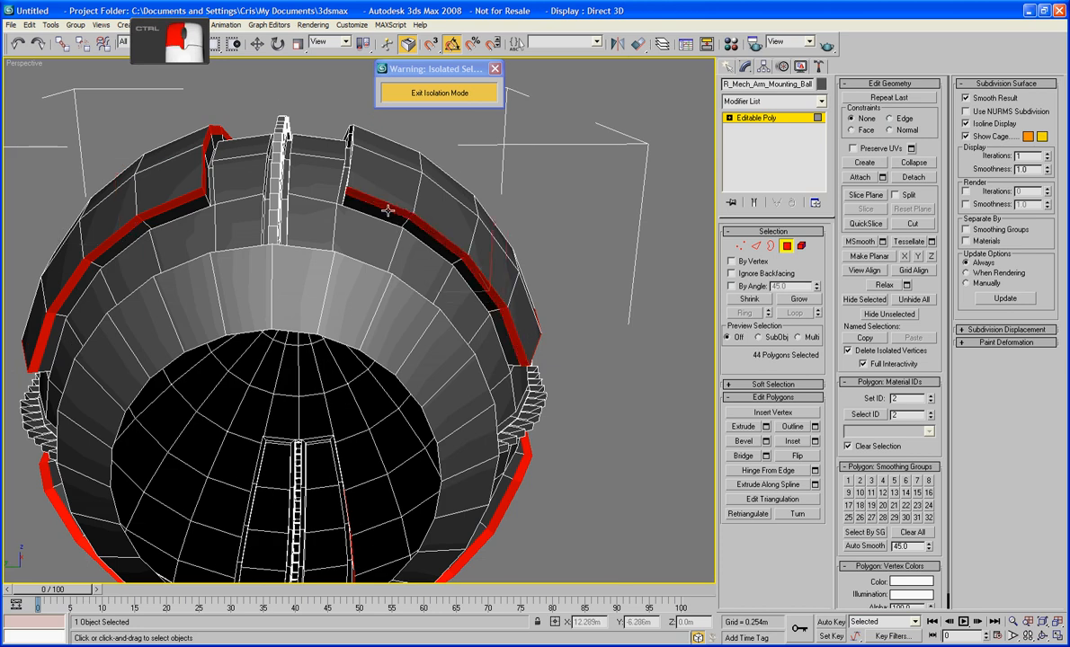
alt+middle_drag(382, 208, 454, 242)
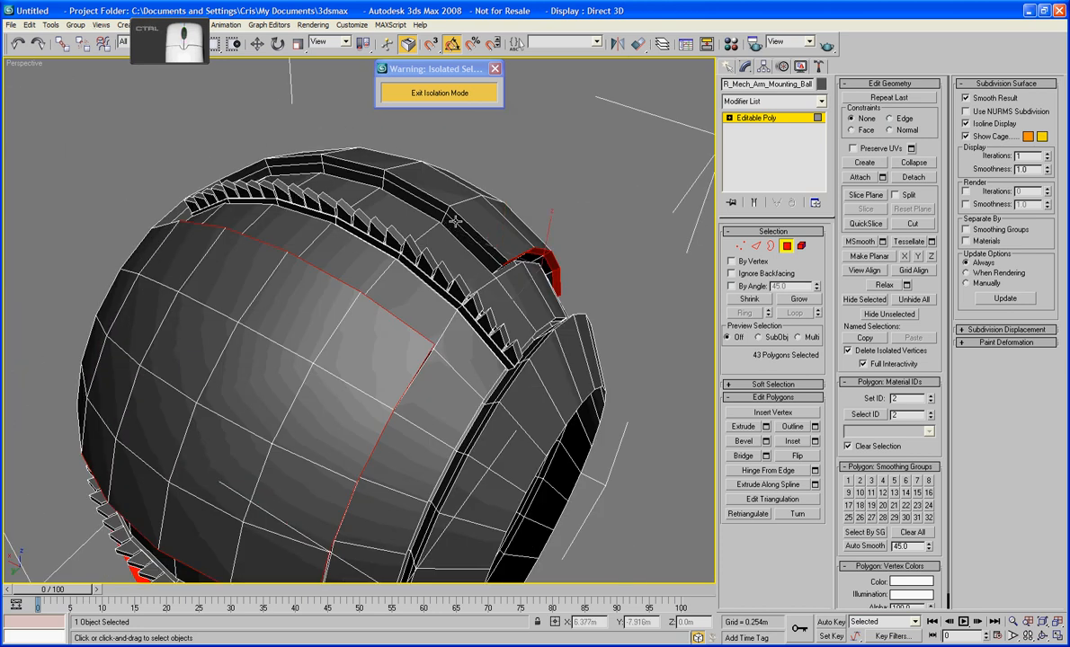
key(ctrl+z)
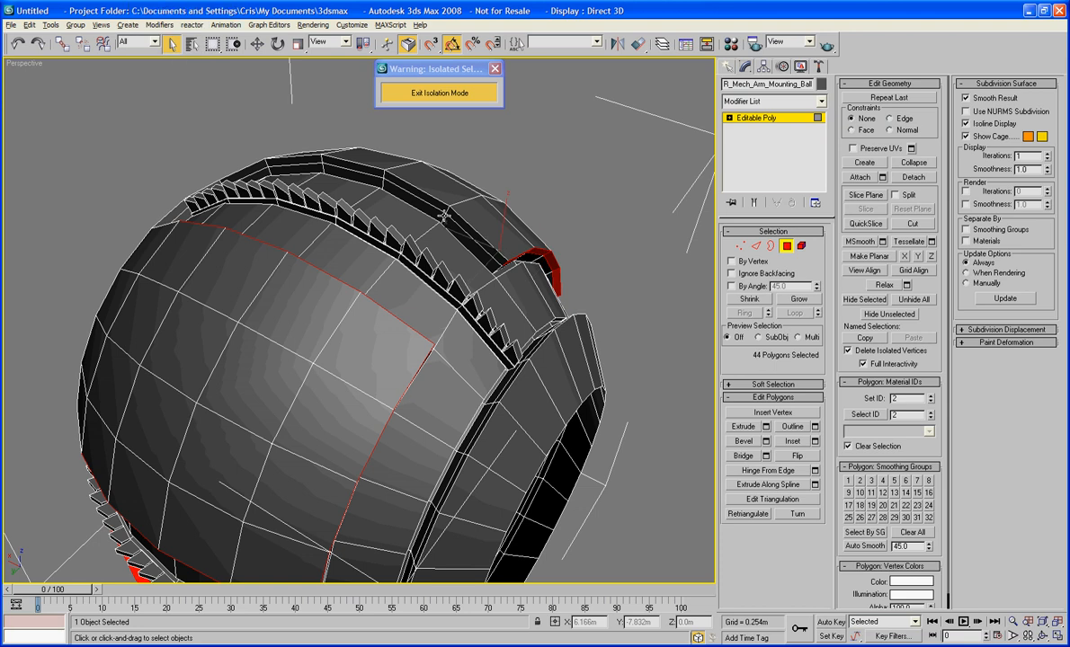
Ignore backfacing polygons and add the four outer rim polygons along the fourth raised panel's remaining toothed-strip side to the selection.
alt+middle_drag(500, 224, 452, 199)
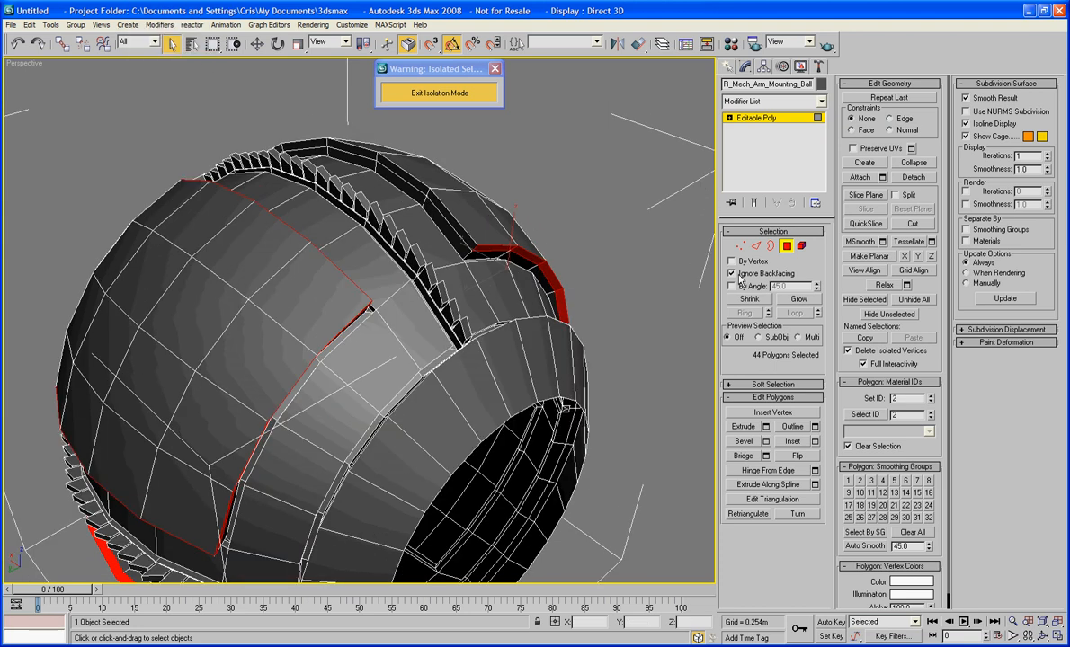
ctrl+click(430, 207)
ctrl+click(395, 174)
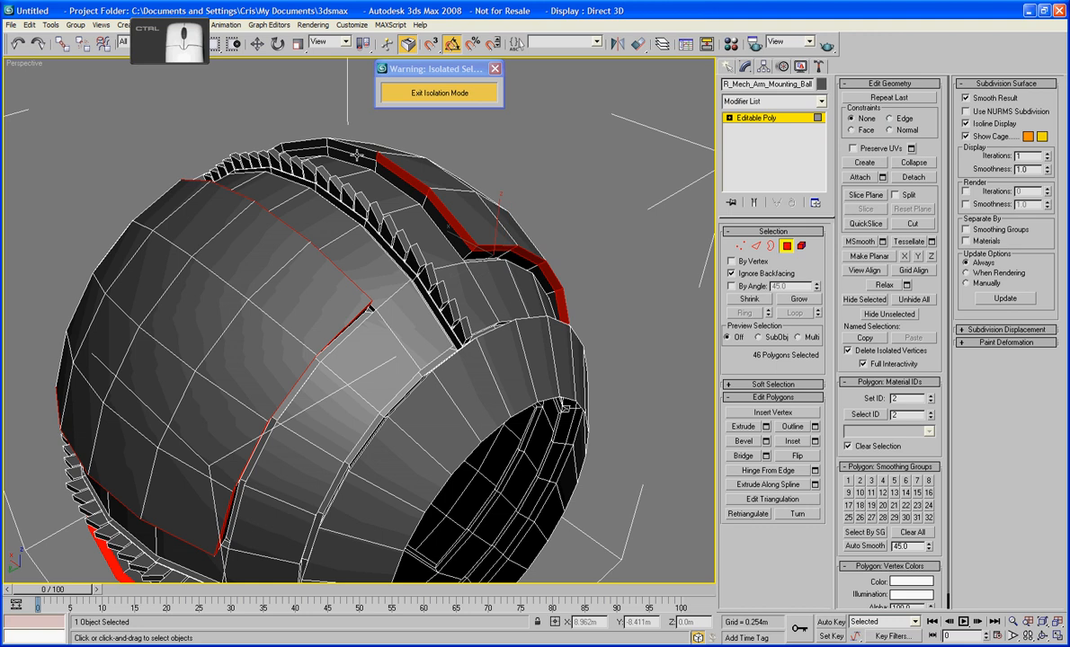
ctrl+click(356, 152)
ctrl+click(317, 142)
Add the first arc of four rim polygons on the ring's edge facing a raised panel to the selection.
alt+middle_drag(316, 142, 505, 296)
ctrl+click(497, 304)
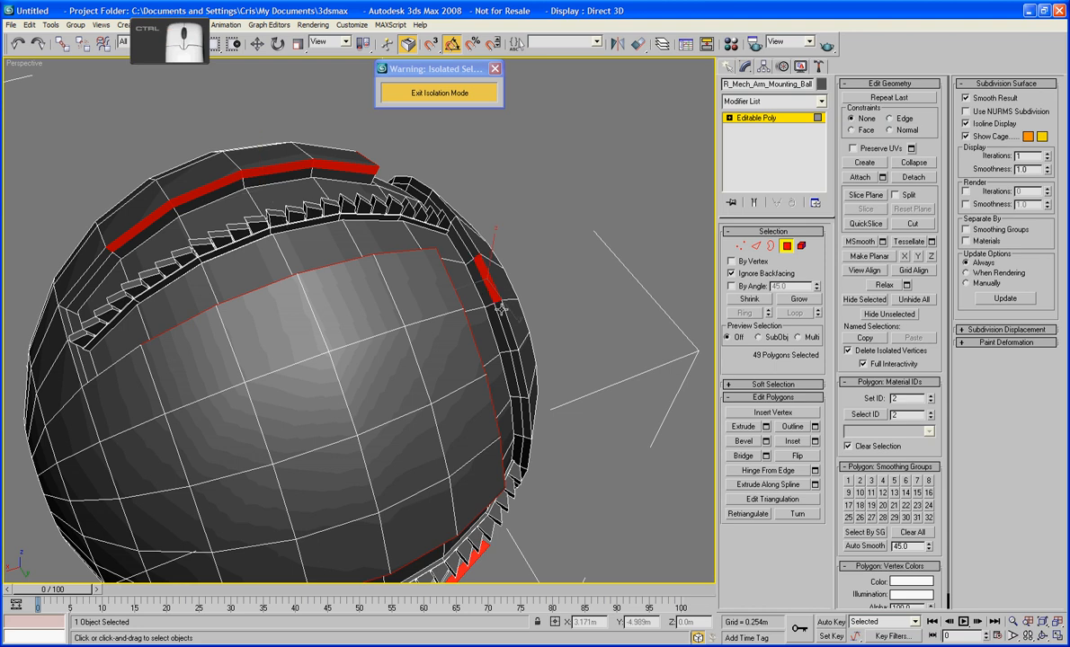
ctrl+click(509, 336)
ctrl+click(518, 367)
ctrl+click(528, 410)
Add the second arc of four rim polygons on the ring's edge, beside the neighbouring raised panel, to the selection.
alt+middle_drag(528, 410, 536, 340)
ctrl+click(542, 338)
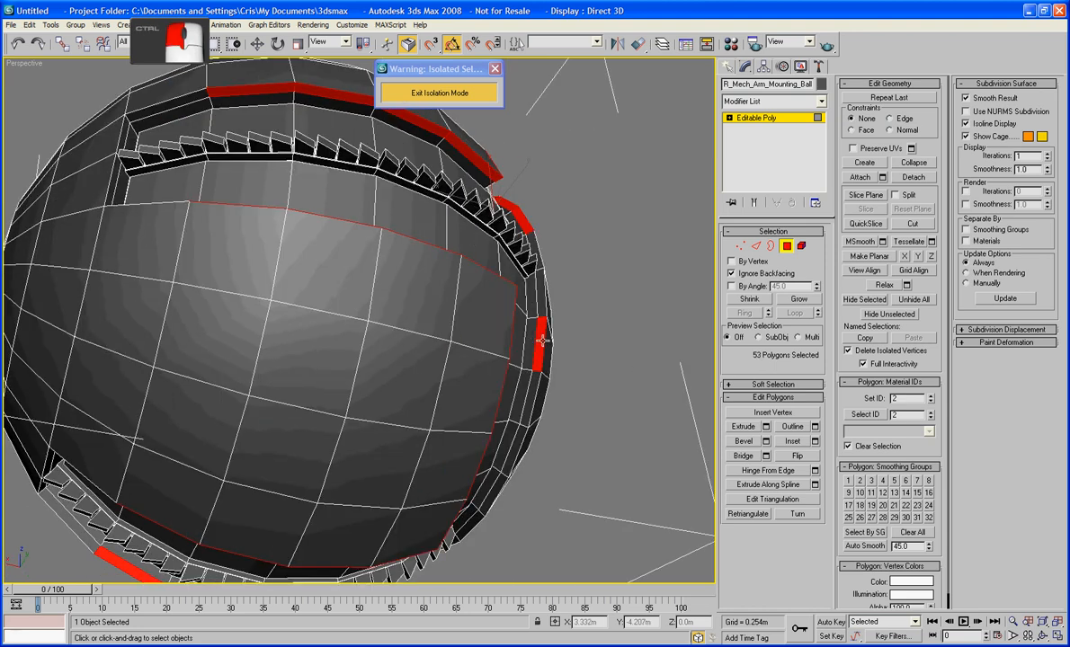
ctrl+click(534, 389)
ctrl+click(520, 443)
ctrl+click(500, 493)
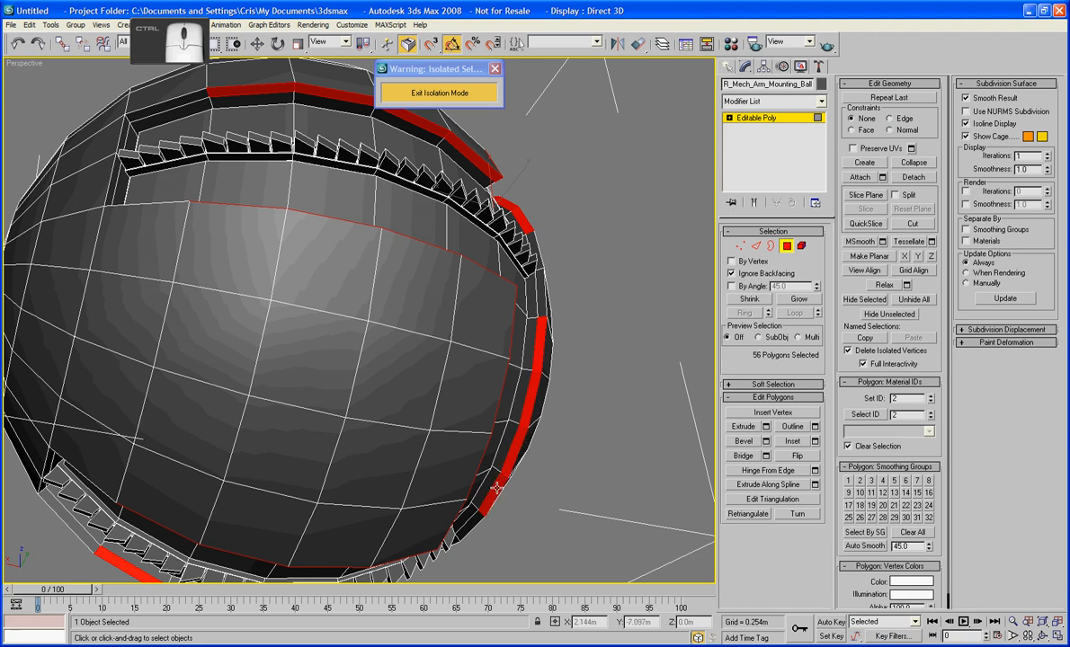
Add the third arc of four rim polygons on the ring's edge, on the ball's opposite side, to the selection.
alt+middle_drag(501, 494, 332, 459)
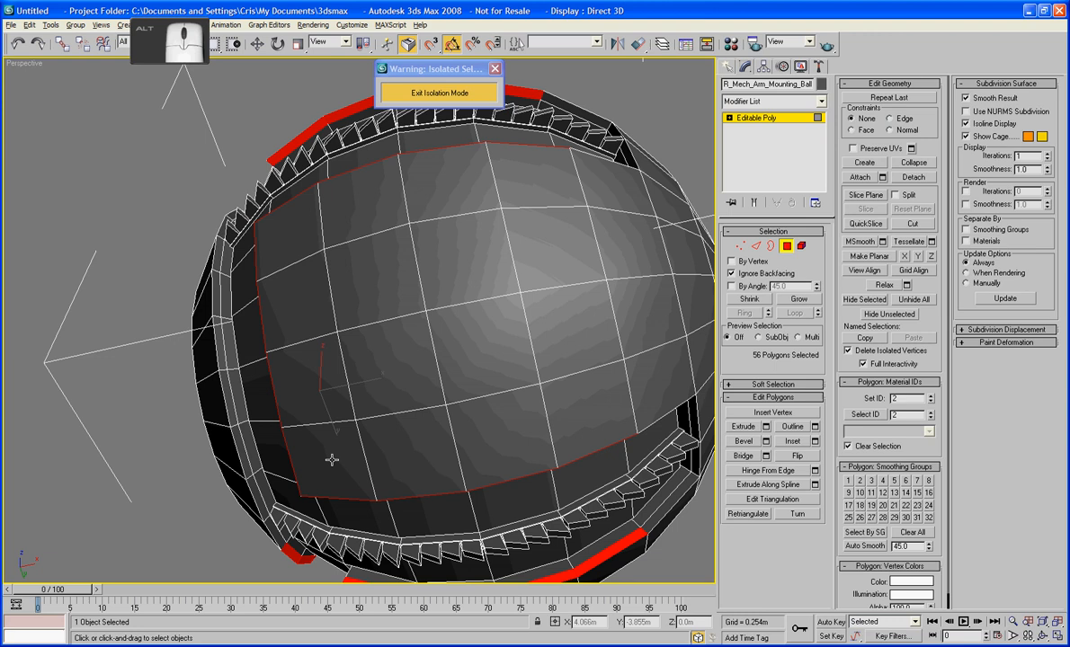
ctrl+click(241, 449)
ctrl+click(227, 388)
ctrl+click(223, 356)
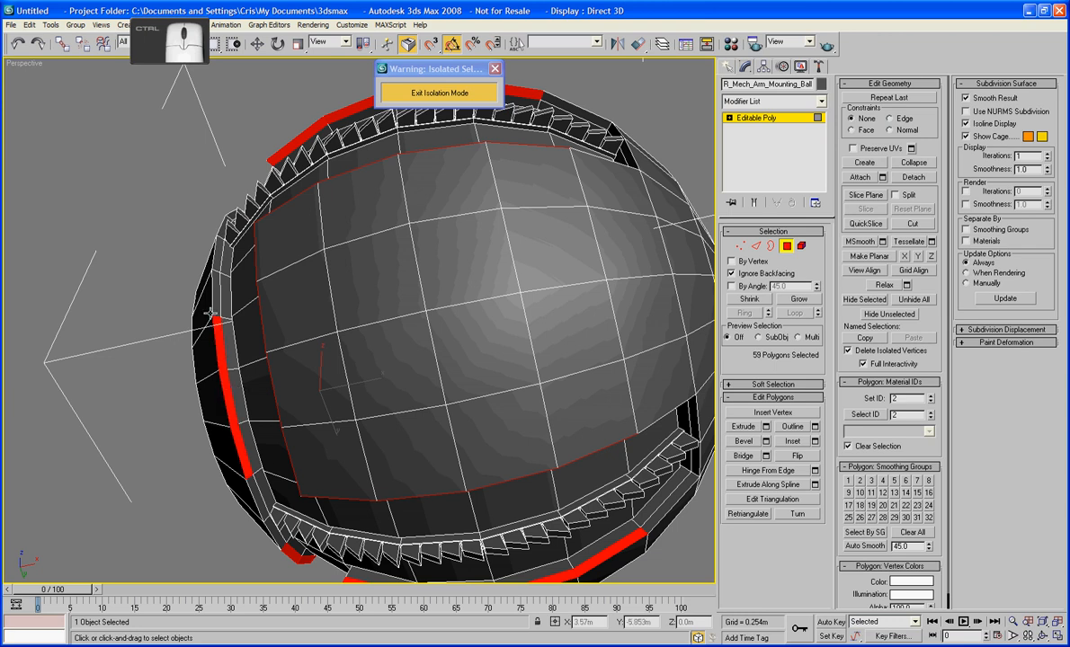
ctrl+click(216, 302)
Add the fourth and last arc of four rim polygons on the ring's edge to the selection.
alt+middle_drag(238, 289, 235, 384)
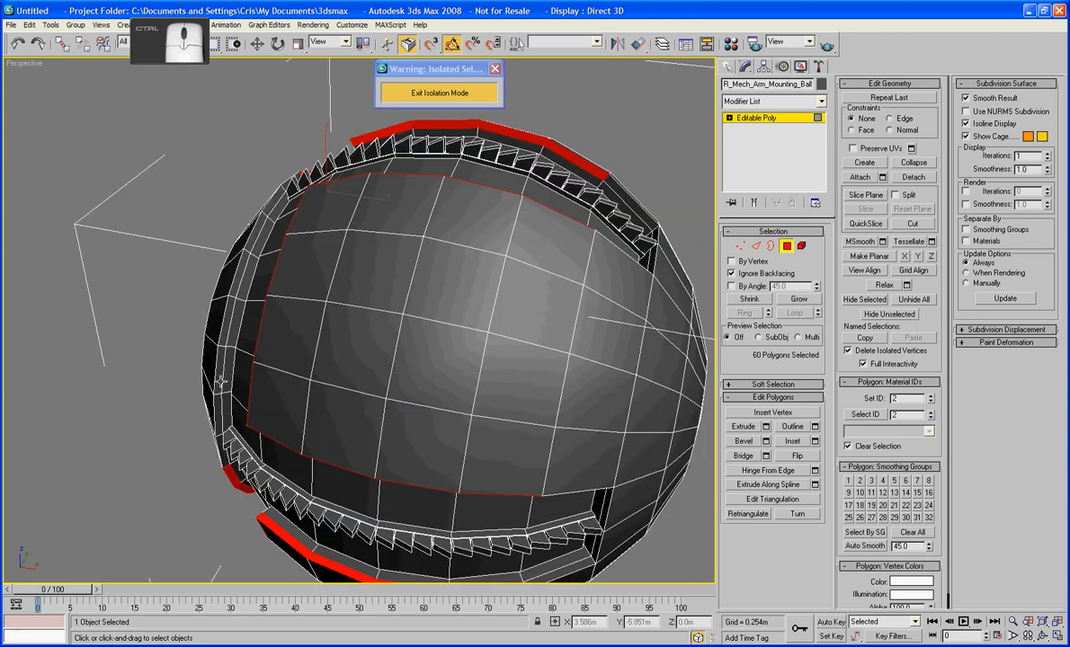
ctrl+click(218, 360)
ctrl+click(223, 310)
ctrl+click(240, 263)
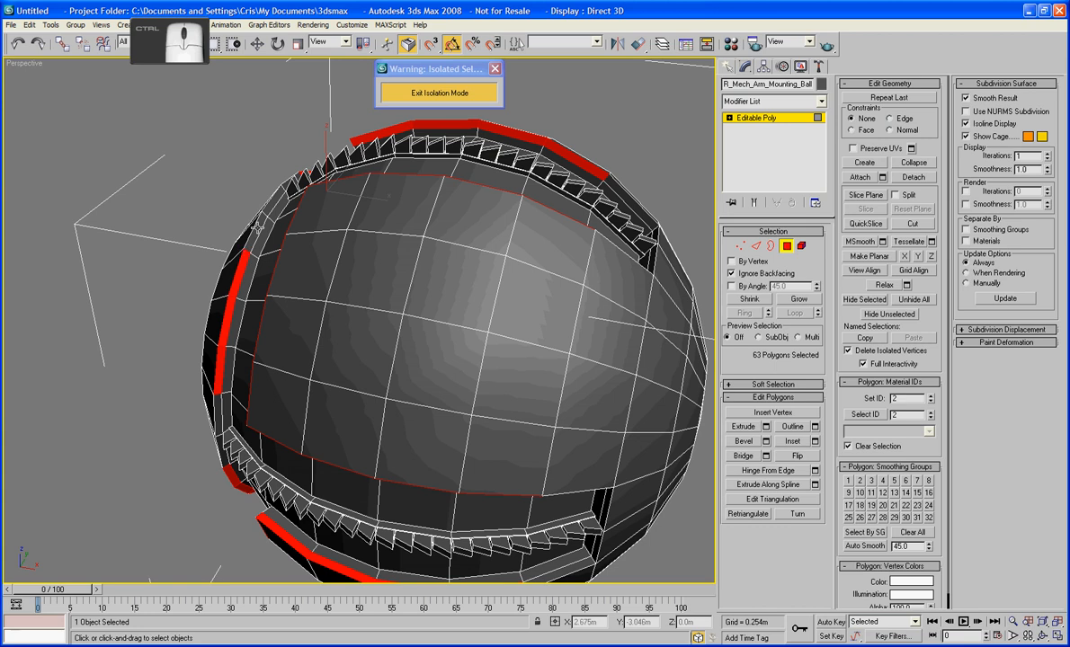
ctrl+click(257, 227)
Extrude the selected rim polygons by 0.072 m along their local normals and clear the selection.
alt+middle_drag(262, 232, 346, 259)
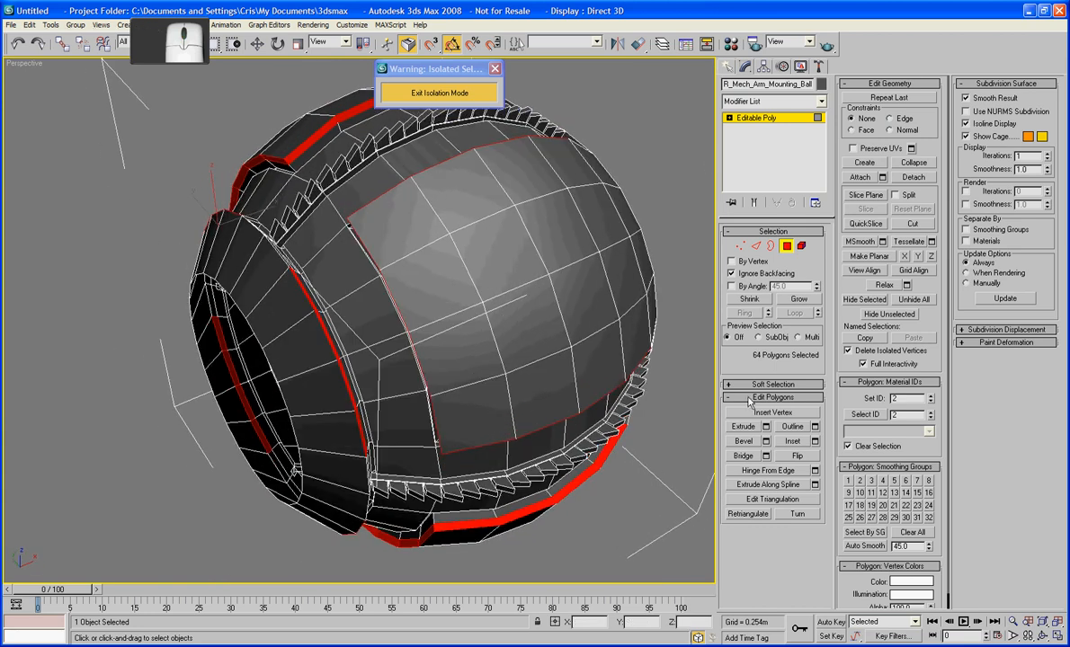
click(766, 428)
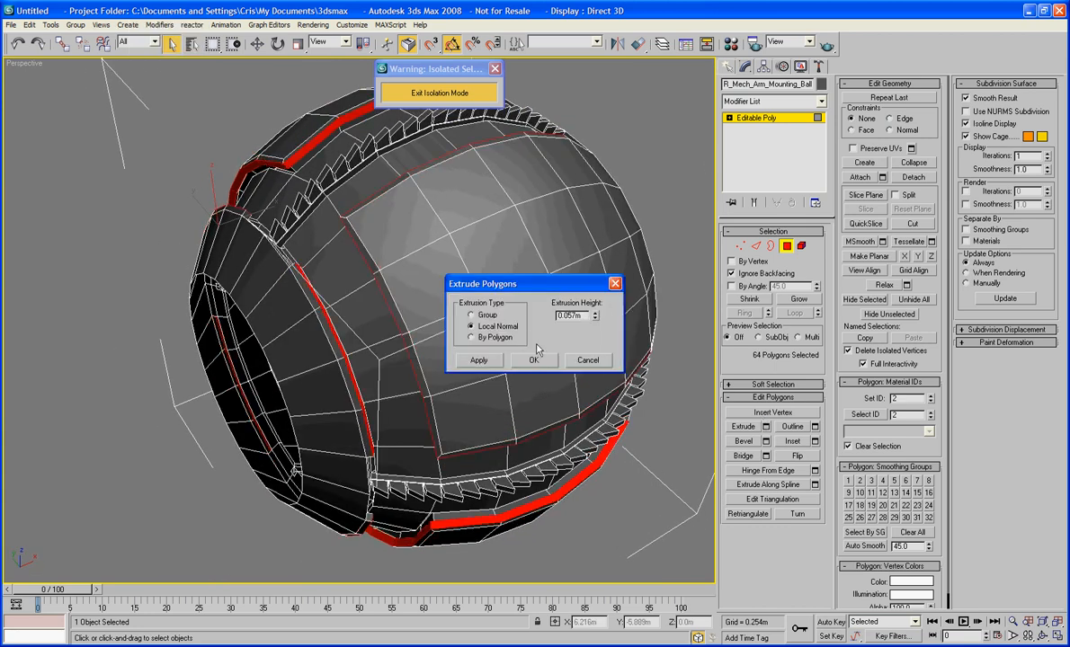
mouse_move(594, 316)
mouse_down()
mouse_move(589, 257)
mouse_move(591, 294)
mouse_up()
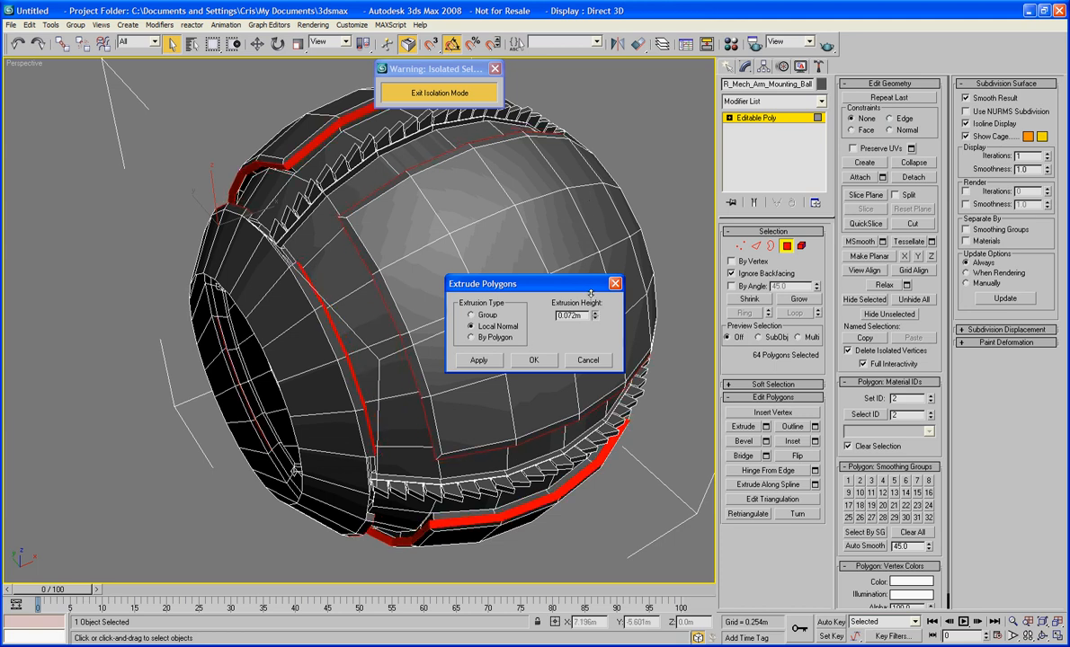
click(534, 360)
click(664, 182)
Turn off edged faces, check the ball for open borders around the opening, and leave sub-object editing.
alt+middle_drag(530, 247, 573, 224)
key(F4)
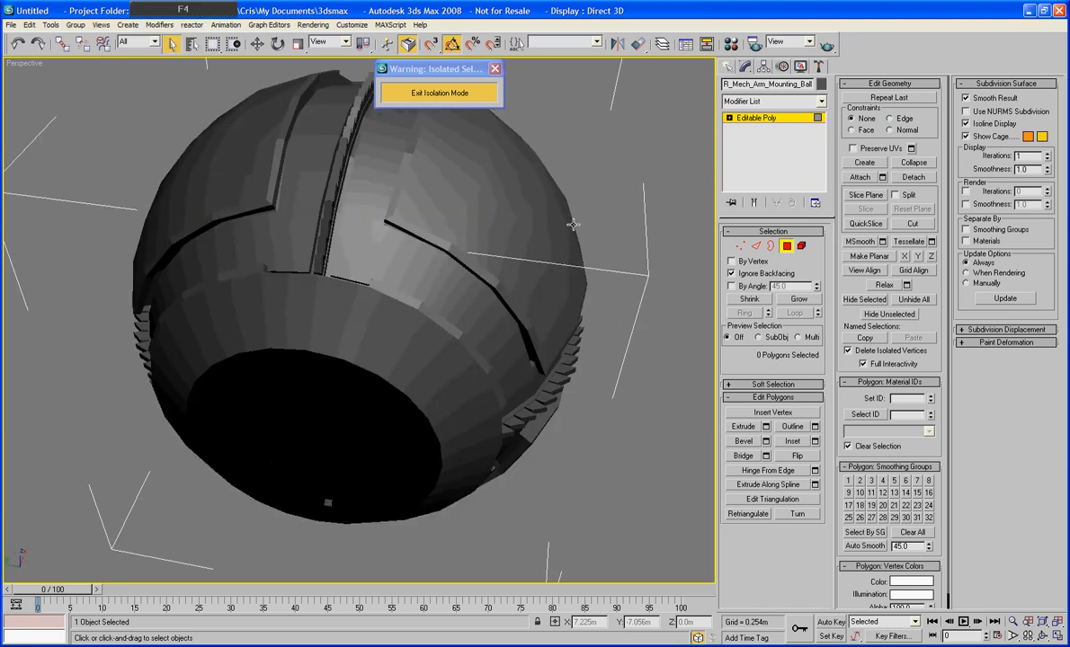
alt+middle_drag(576, 279, 557, 260)
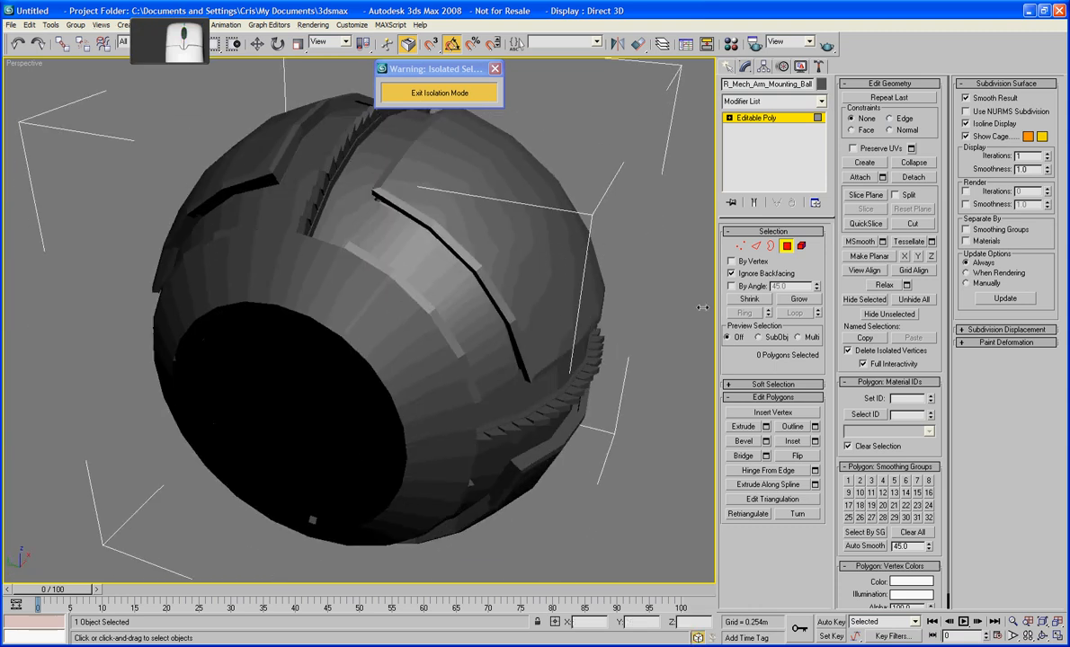
click(769, 245)
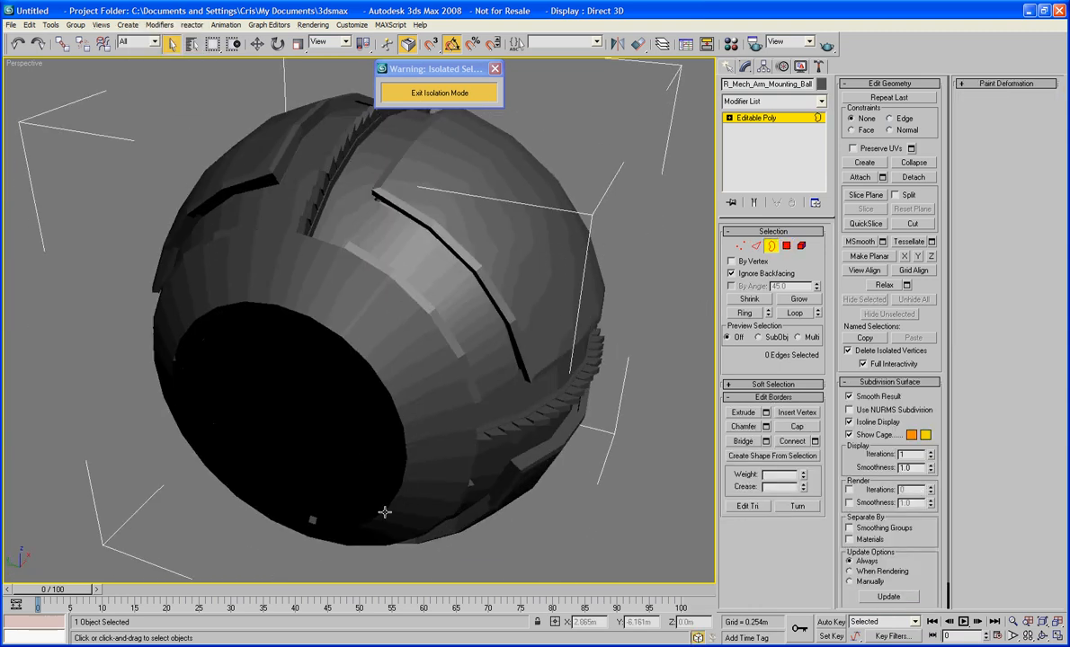
click(382, 509)
alt+middle_drag(645, 432, 569, 415)
scroll(545, 422, down, 5)
click(796, 116)
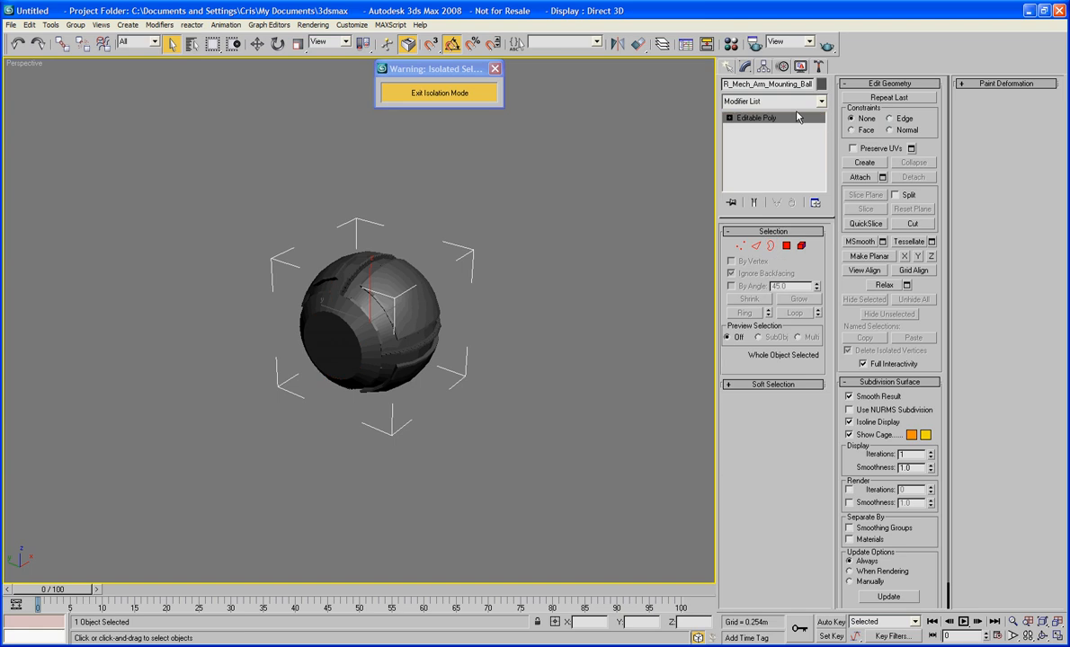
Apply a Smooth modifier to the mounting ball with Auto Smooth enabled at a threshold of 30.
click(794, 101)
key(s)
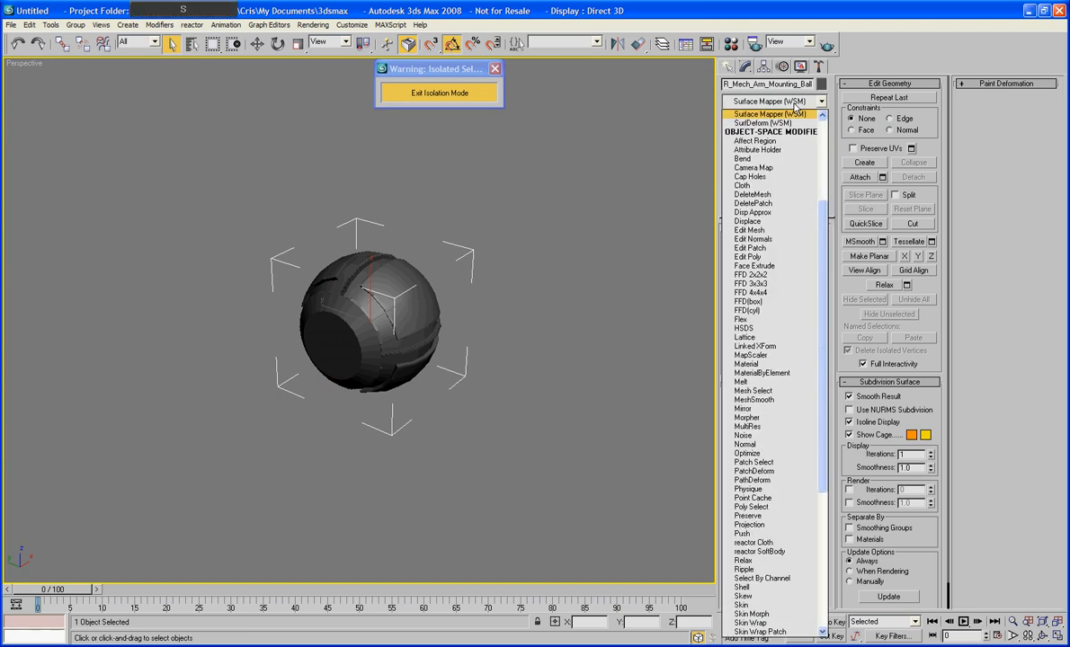
key(Down)
key(Down)
key(Down)
key(Down)
key(Down)
key(Down)
key(Down)
key(Down)
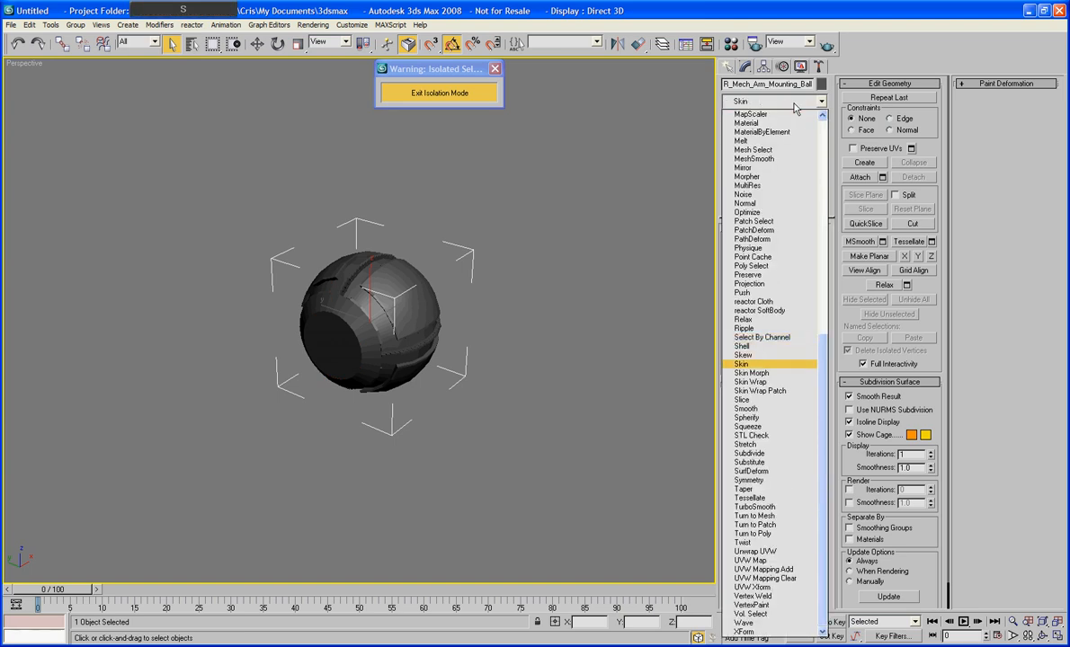
key(Return)
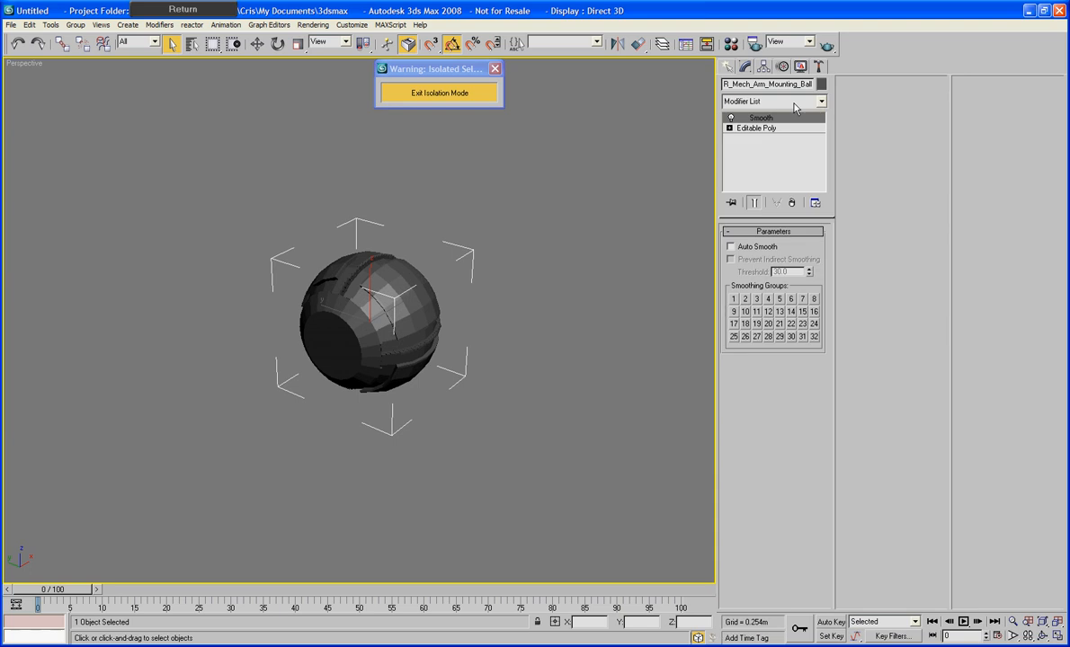
click(737, 249)
Convert the smoothed mounting ball to an Editable Poly and deselect it.
right_click(413, 319)
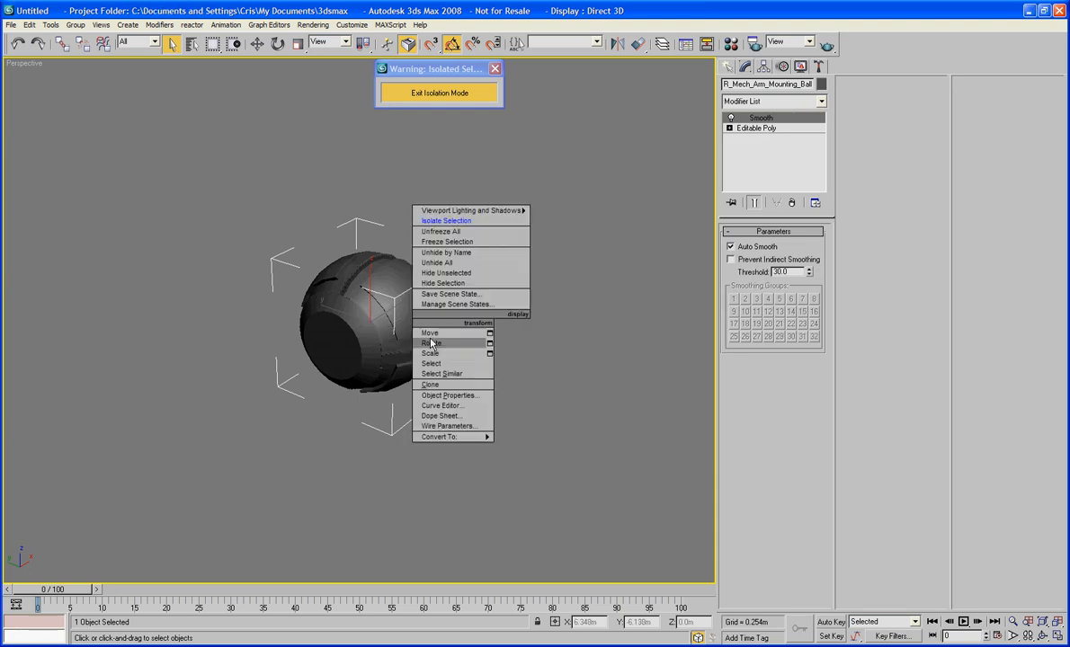
mouse_move(476, 438)
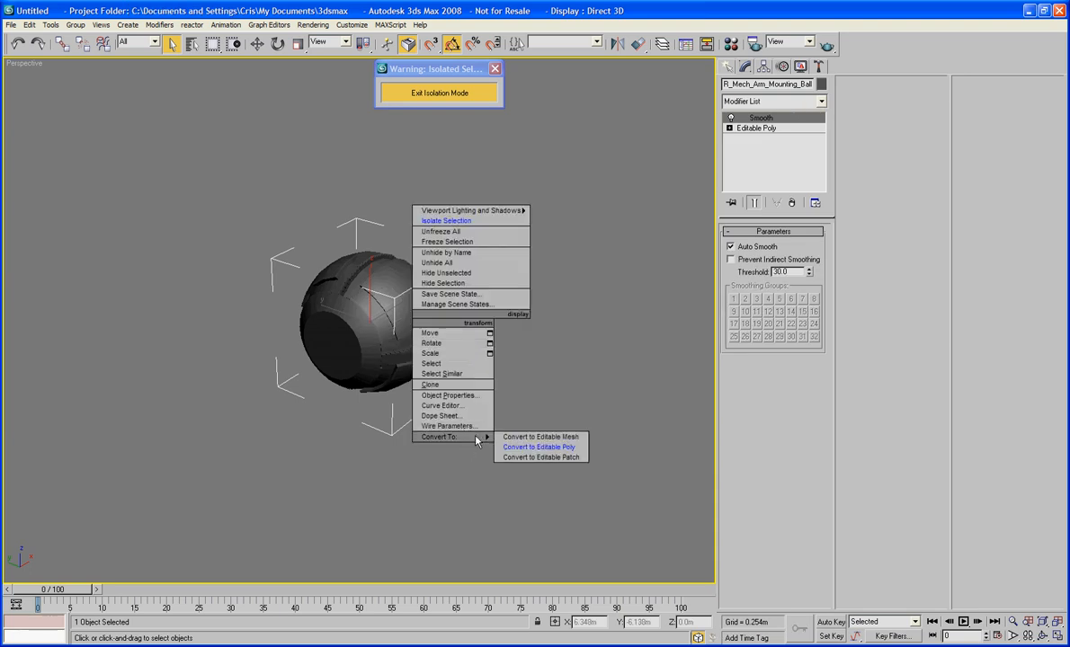
click(540, 447)
click(540, 343)
alt+middle_drag(540, 343, 483, 318)
scroll(465, 332, down, 5)
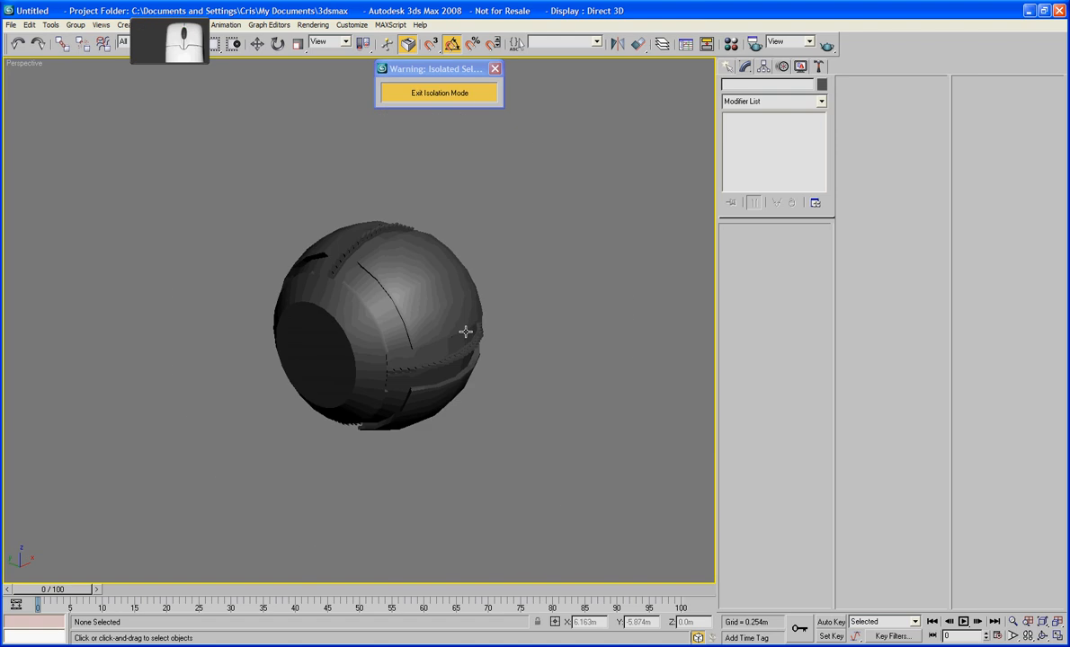
Exit isolation mode and align the cup-shaped socket centre to centre with the mounting ball in X, Y and Z position.
right_click(552, 315)
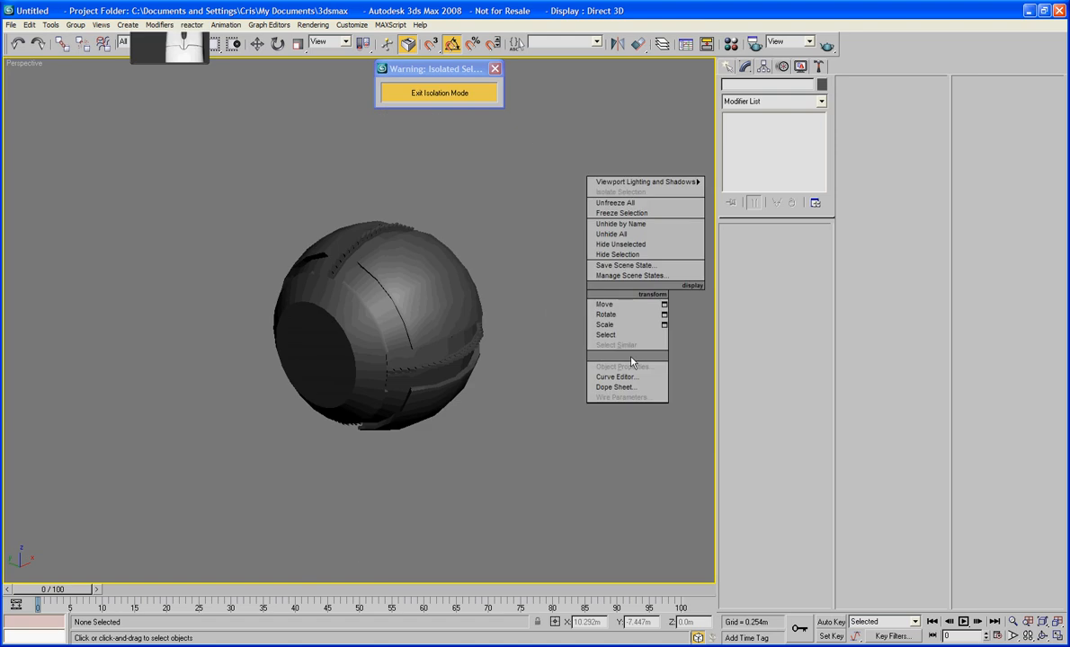
click(439, 93)
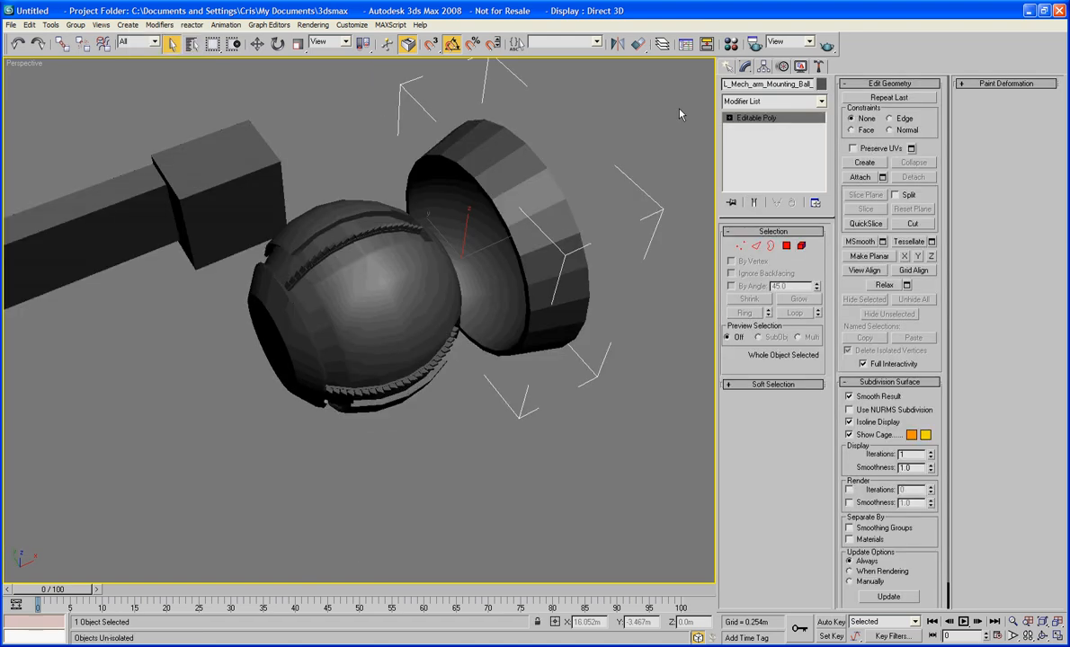
click(636, 45)
click(363, 250)
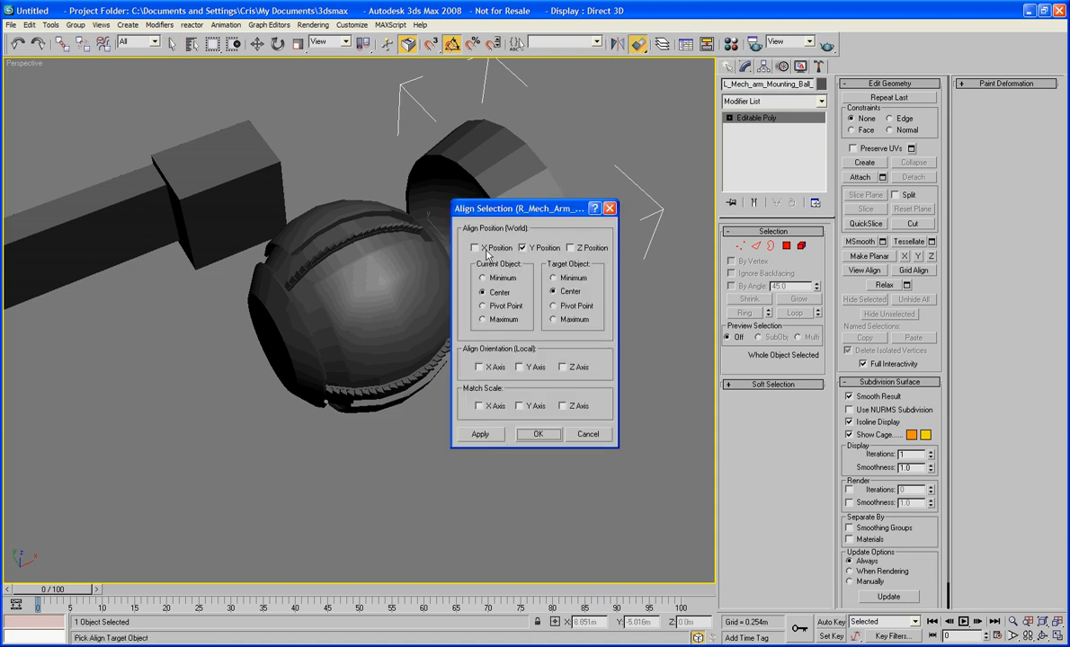
click(486, 248)
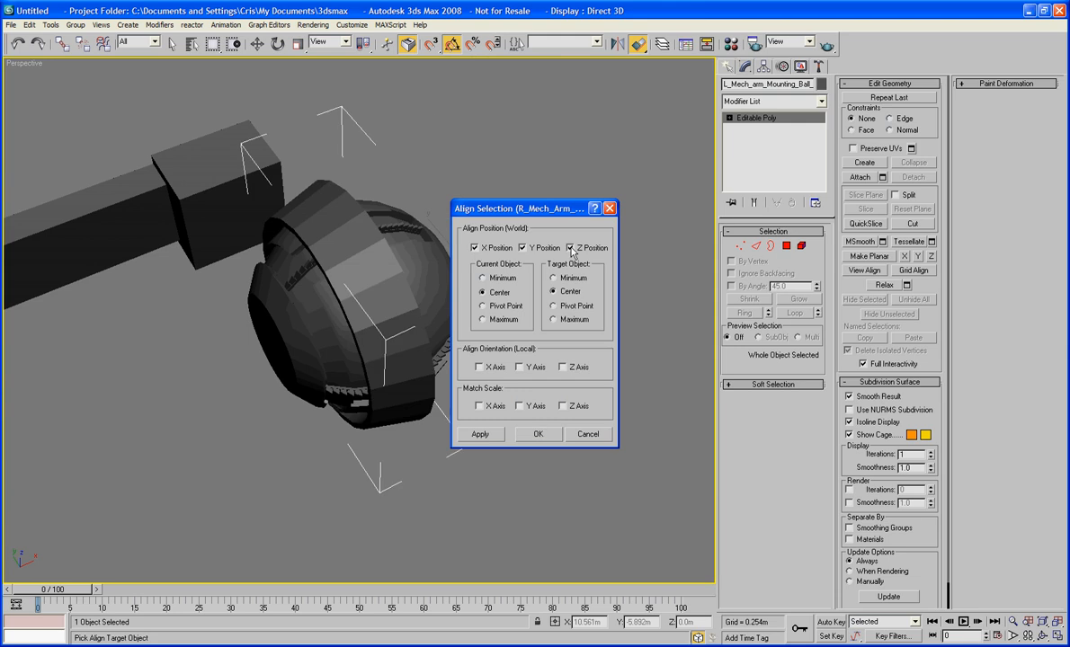
click(537, 436)
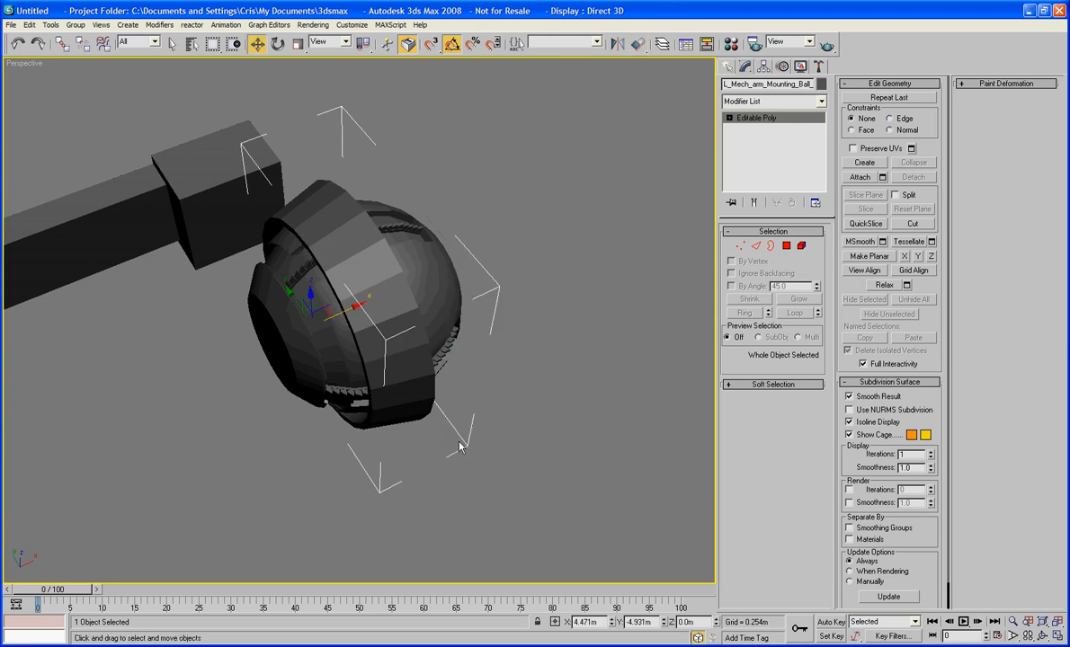
Show edged faces and slide the socket along X to about 5.4 m so it cups the ball's side away from the arm.
alt+middle_drag(458, 444, 364, 314)
key(z)
drag(347, 326, 384, 317)
key(F4)
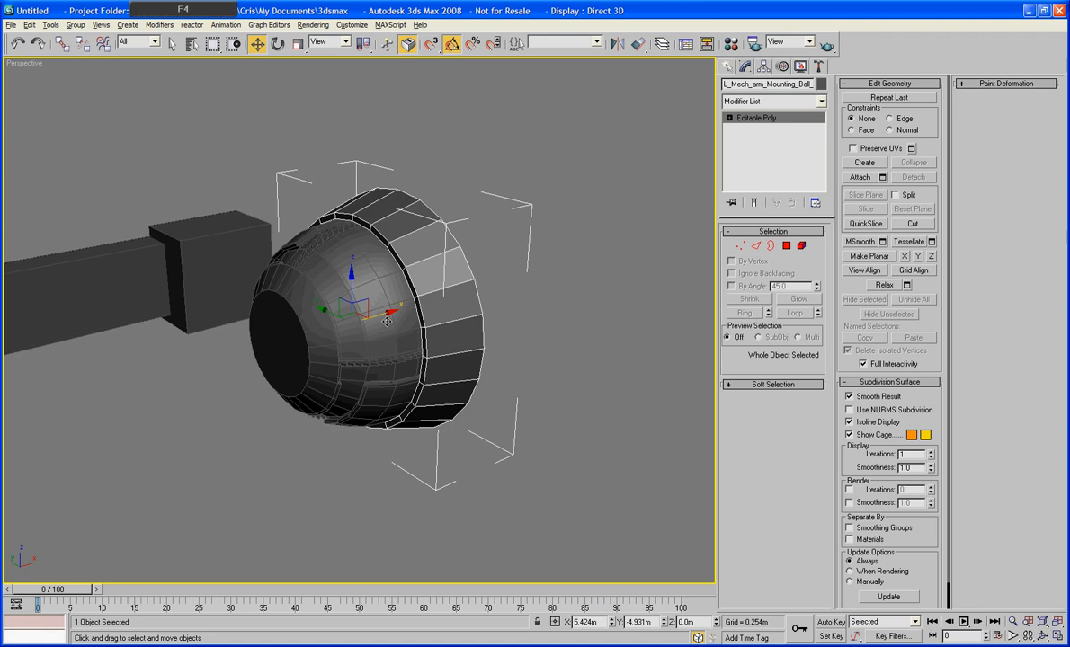
alt+middle_drag(387, 322, 506, 354)
alt+middle_drag(517, 318, 389, 312)
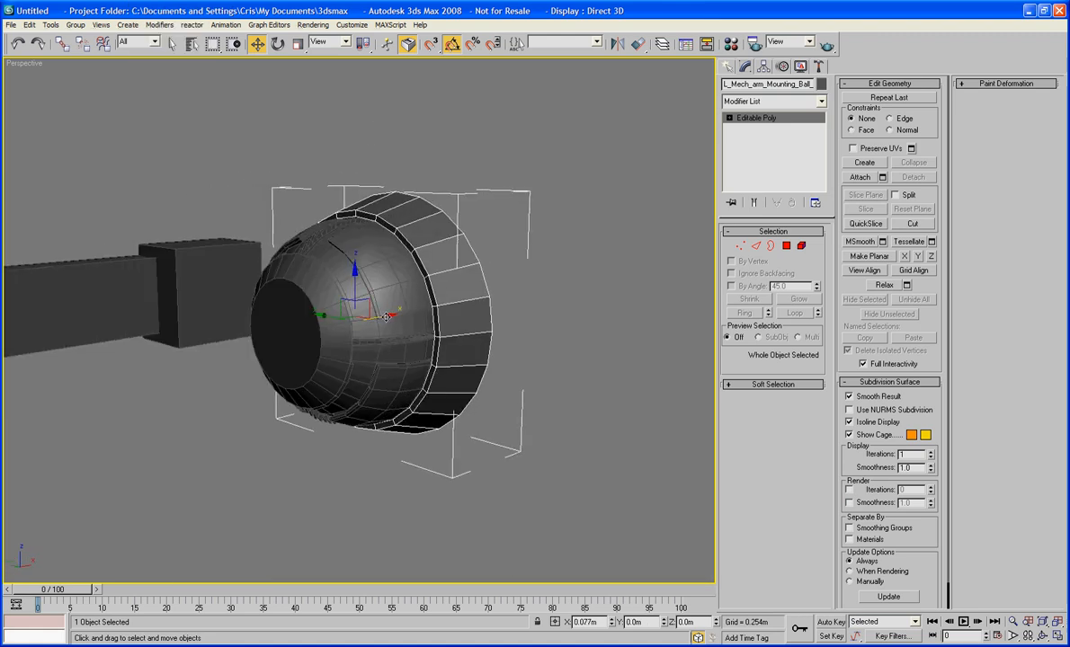
Try rotating the mounting ball freely inside the socket, and undo the rotation.
click(517, 203)
click(399, 295)
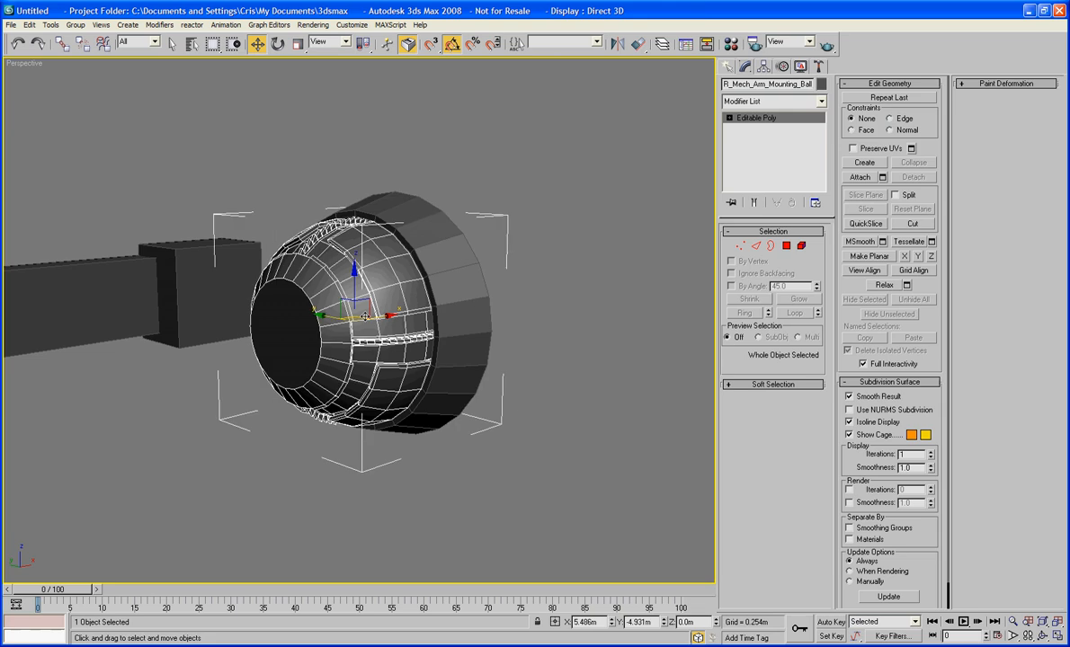
key(e)
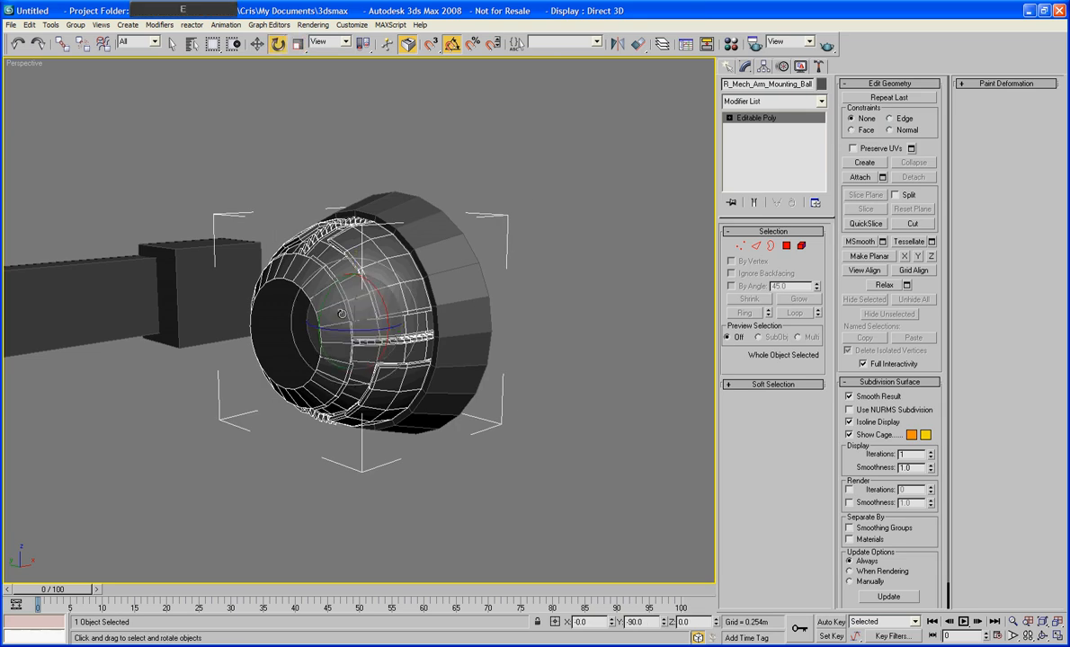
mouse_move(362, 314)
mouse_down()
mouse_move(349, 312)
mouse_move(359, 317)
mouse_move(336, 334)
mouse_move(354, 286)
mouse_move(357, 301)
mouse_move(345, 307)
mouse_up()
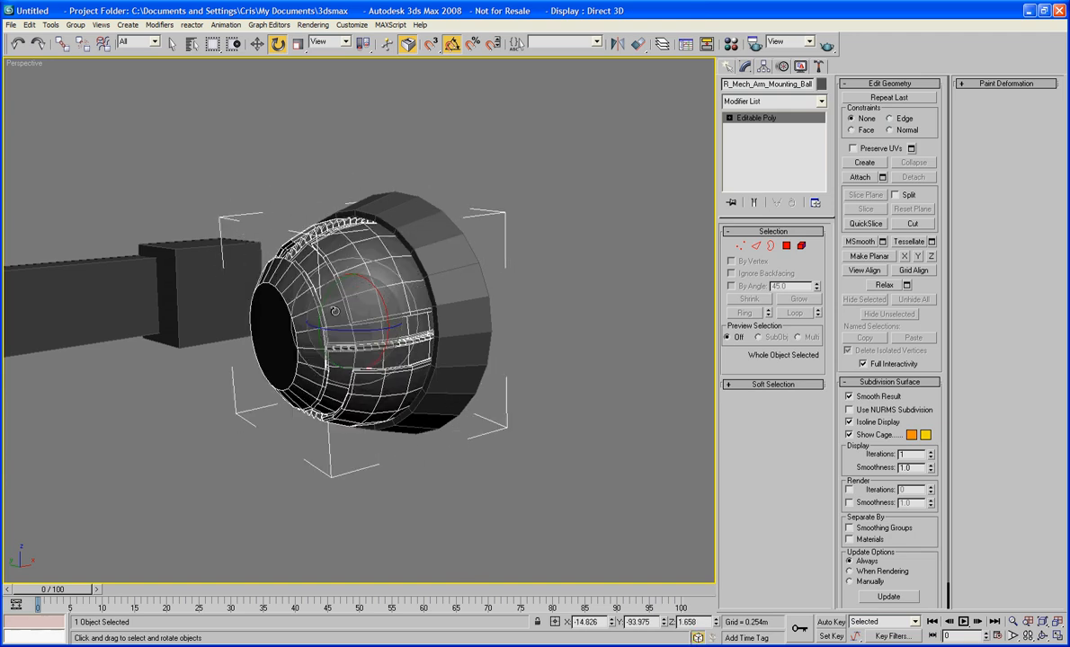
key(ctrl+z)
Inspect how the ball sits in the socket from other angles and select the mounting ball.
click(504, 226)
alt+middle_drag(504, 231, 556, 258)
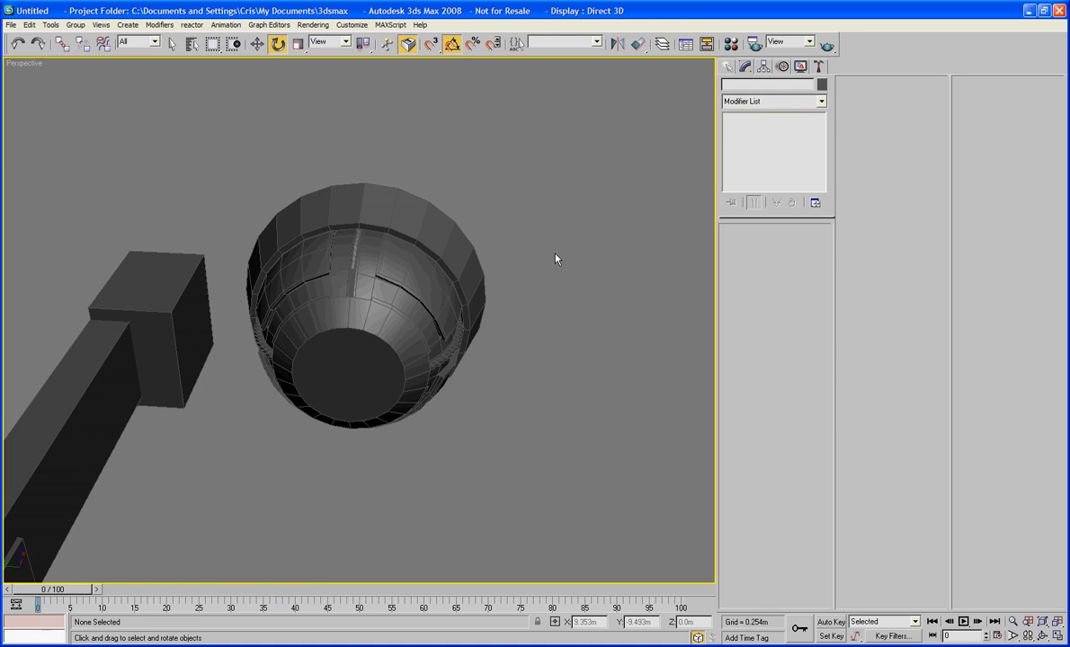
alt+middle_drag(555, 259, 514, 251)
click(402, 261)
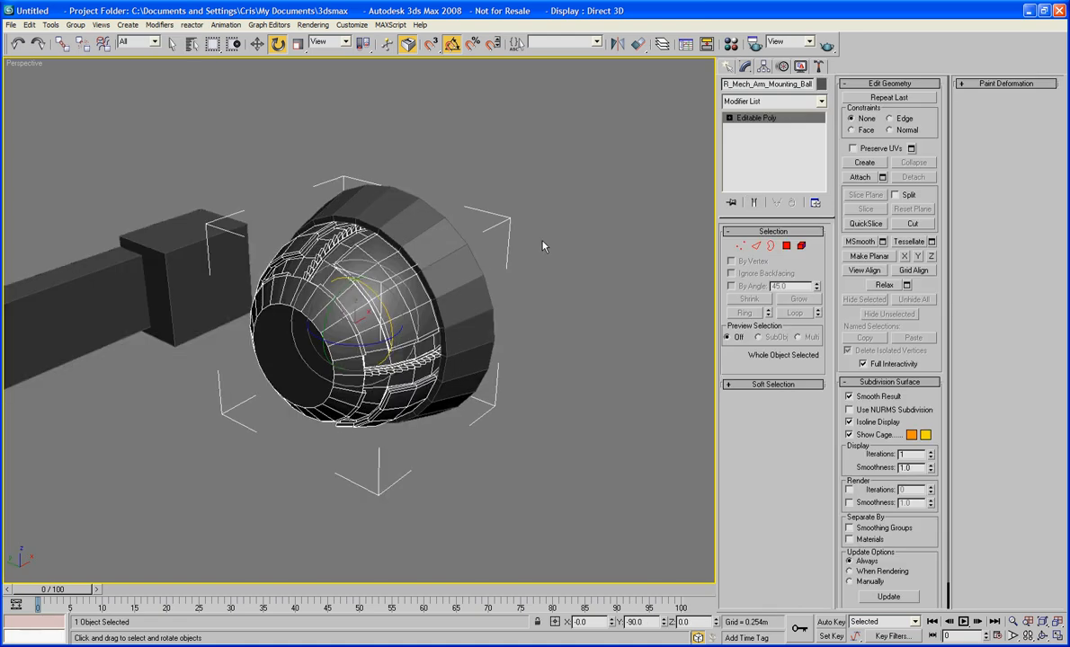